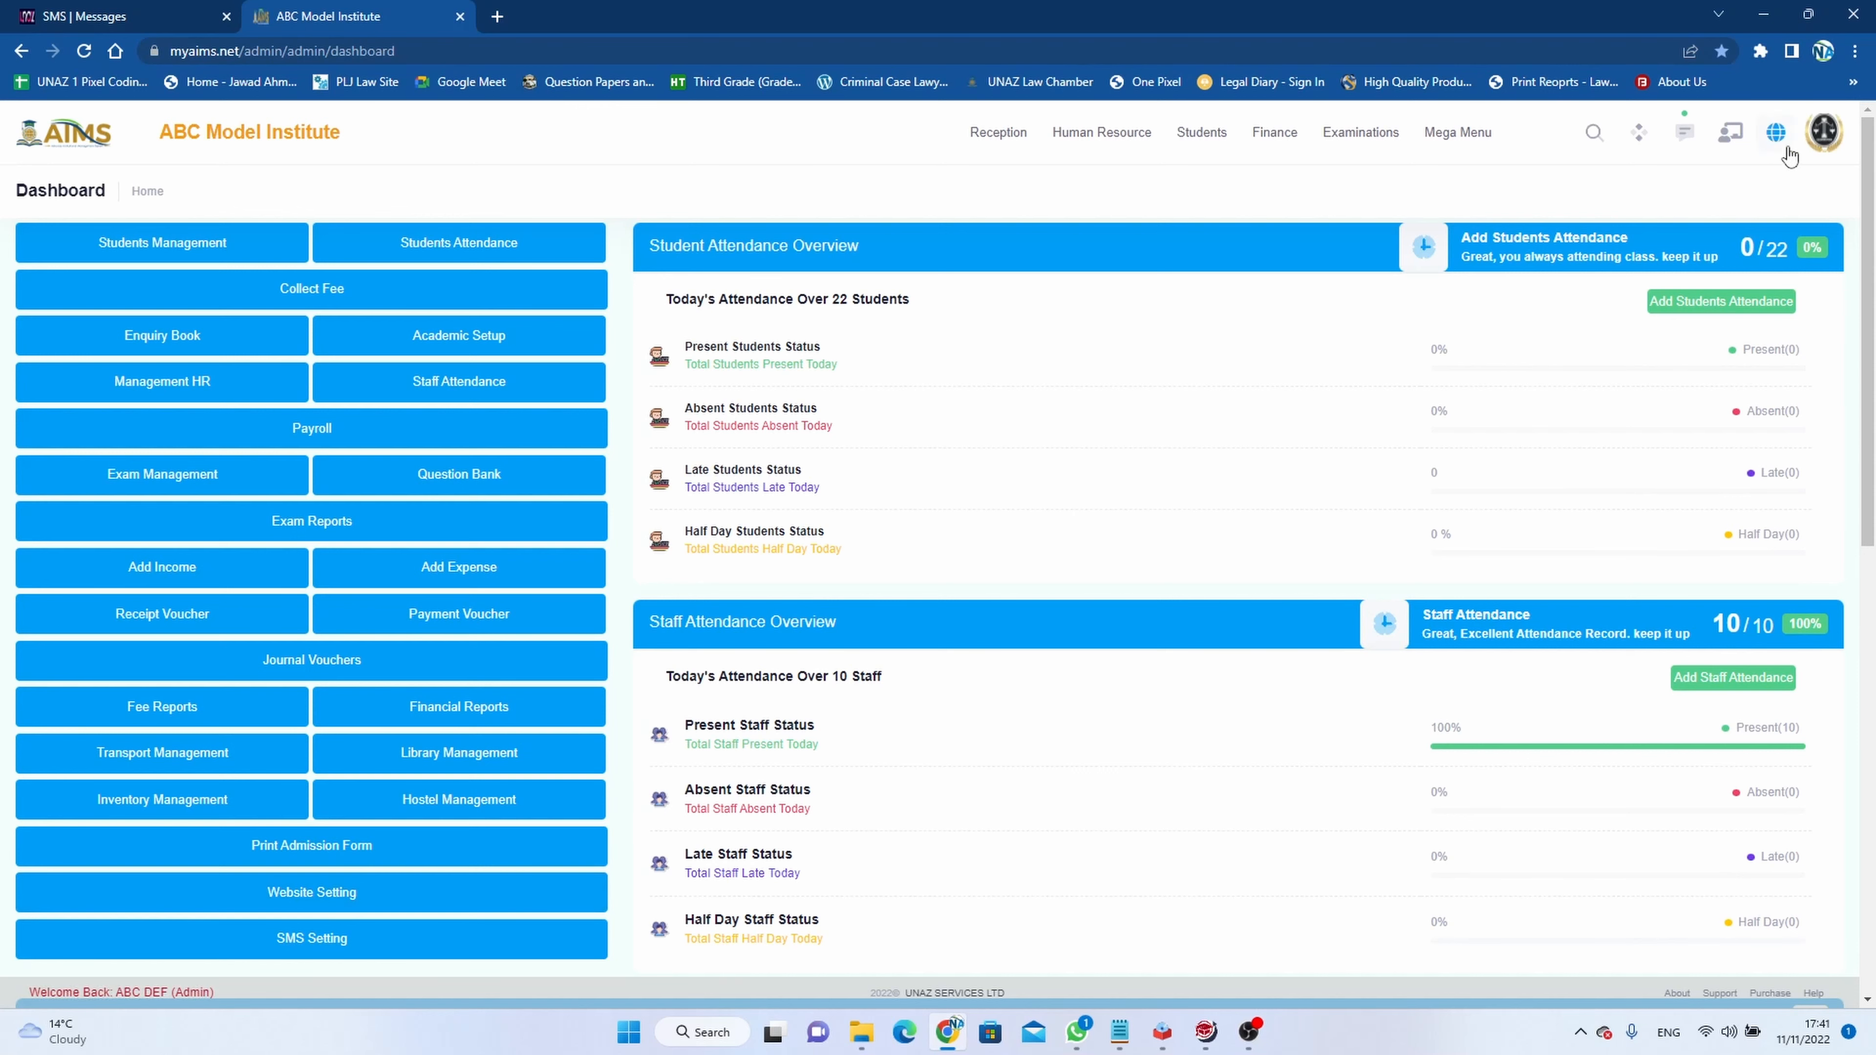
Open the website CMS admin panel from the admin settings and import the demo data.
{"action": "left_click", "coordinate": [1819, 144]}
{"action": "left_click", "coordinate": [1640, 322]}
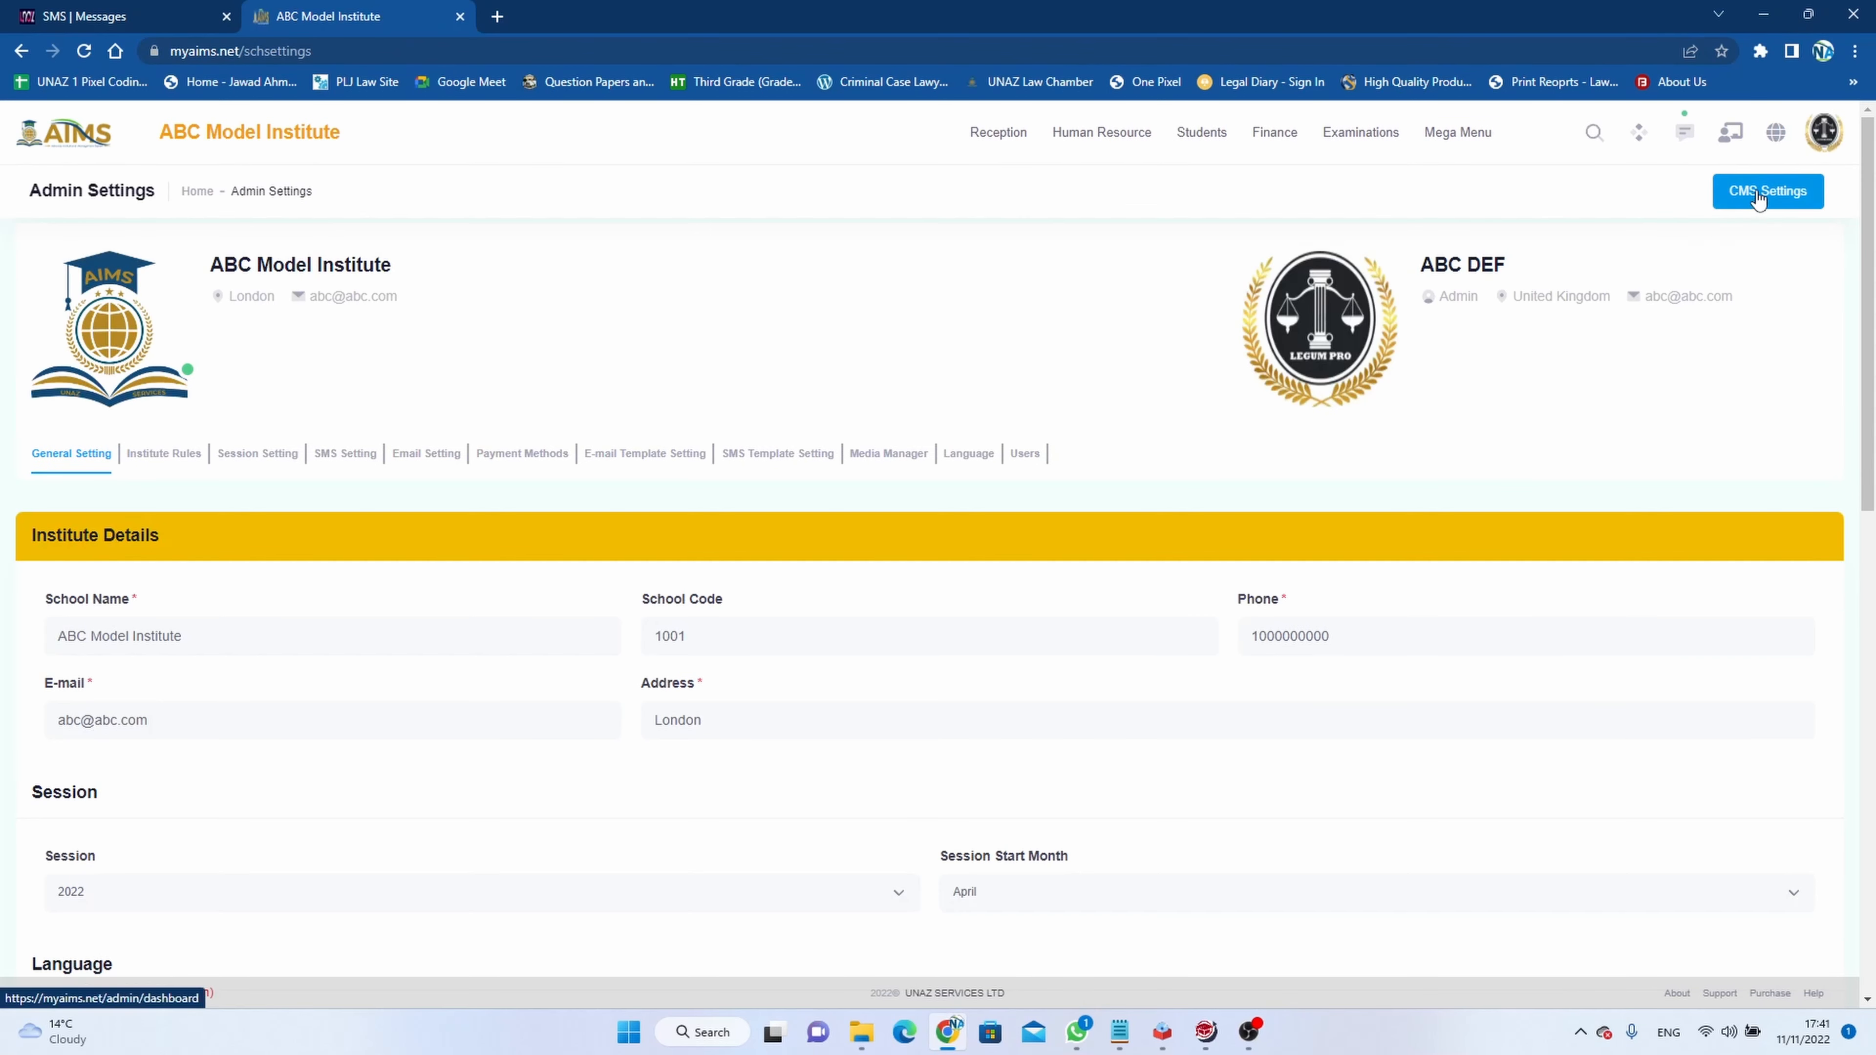
{"action": "left_click", "coordinate": [1757, 196]}
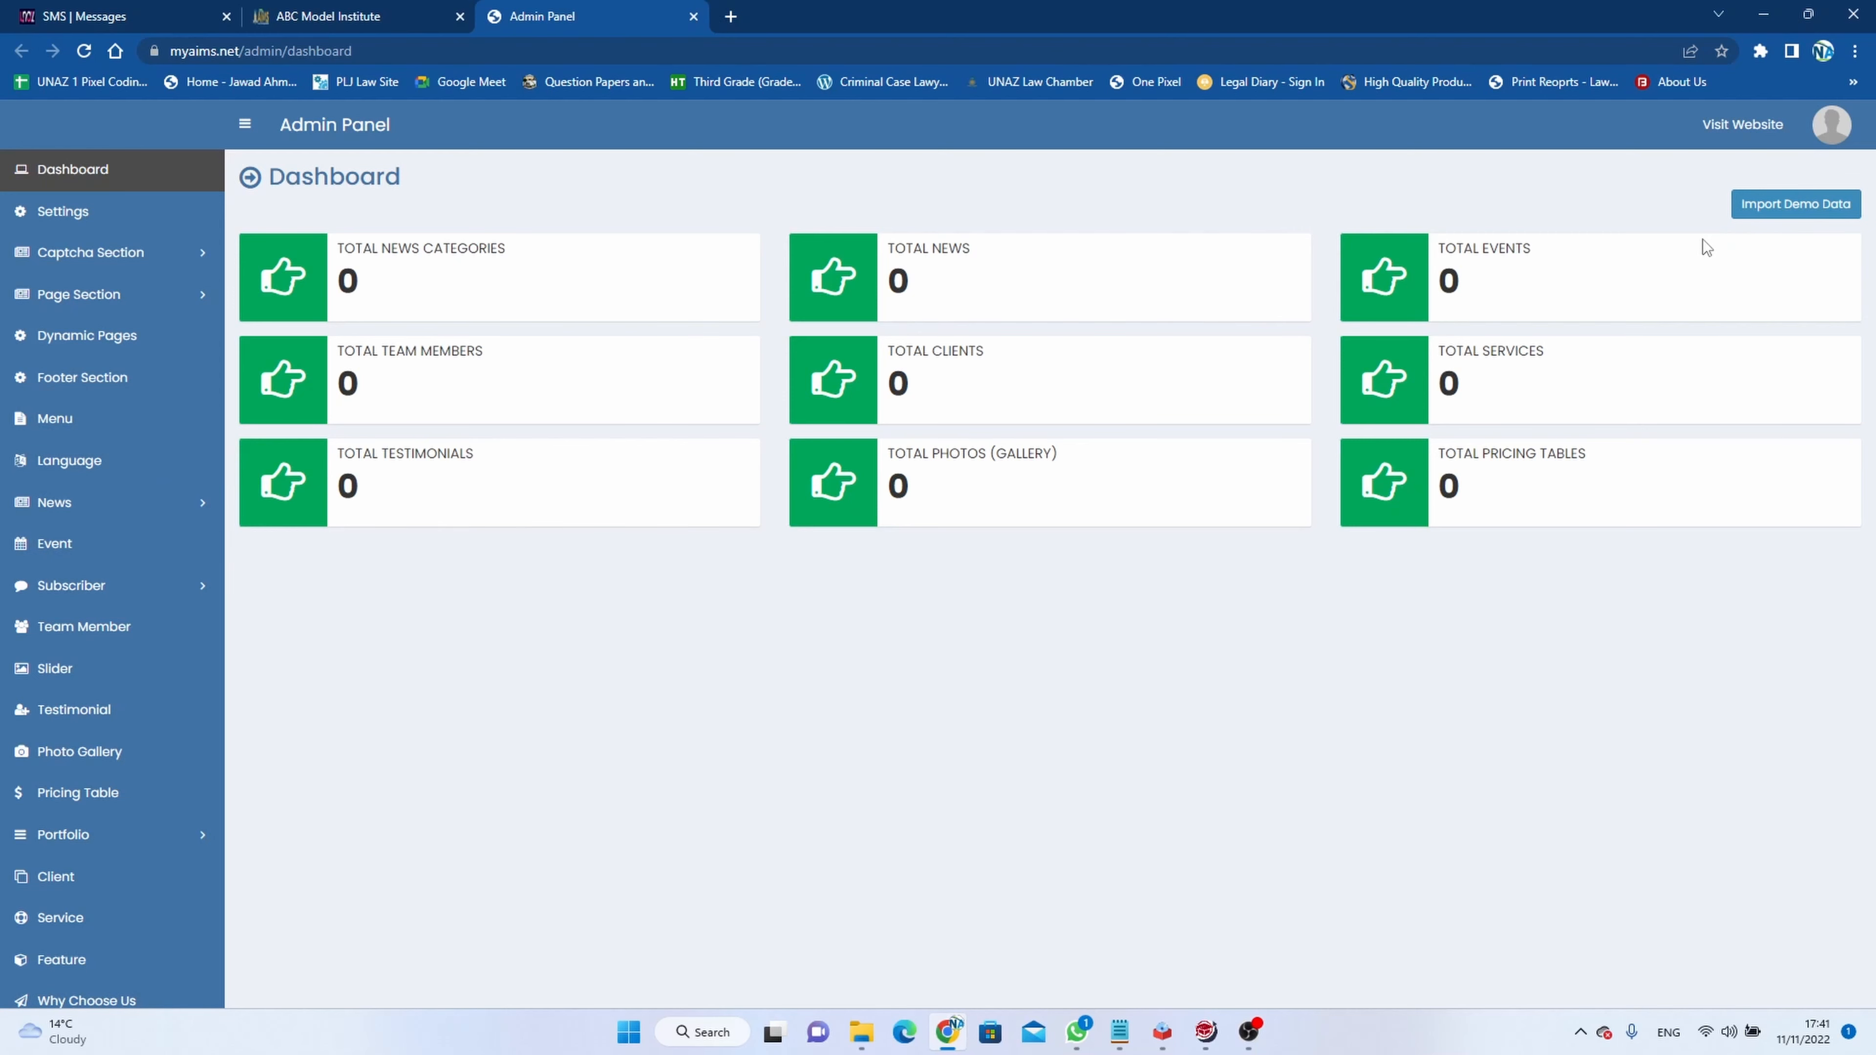
{"action": "left_click", "coordinate": [1776, 212]}
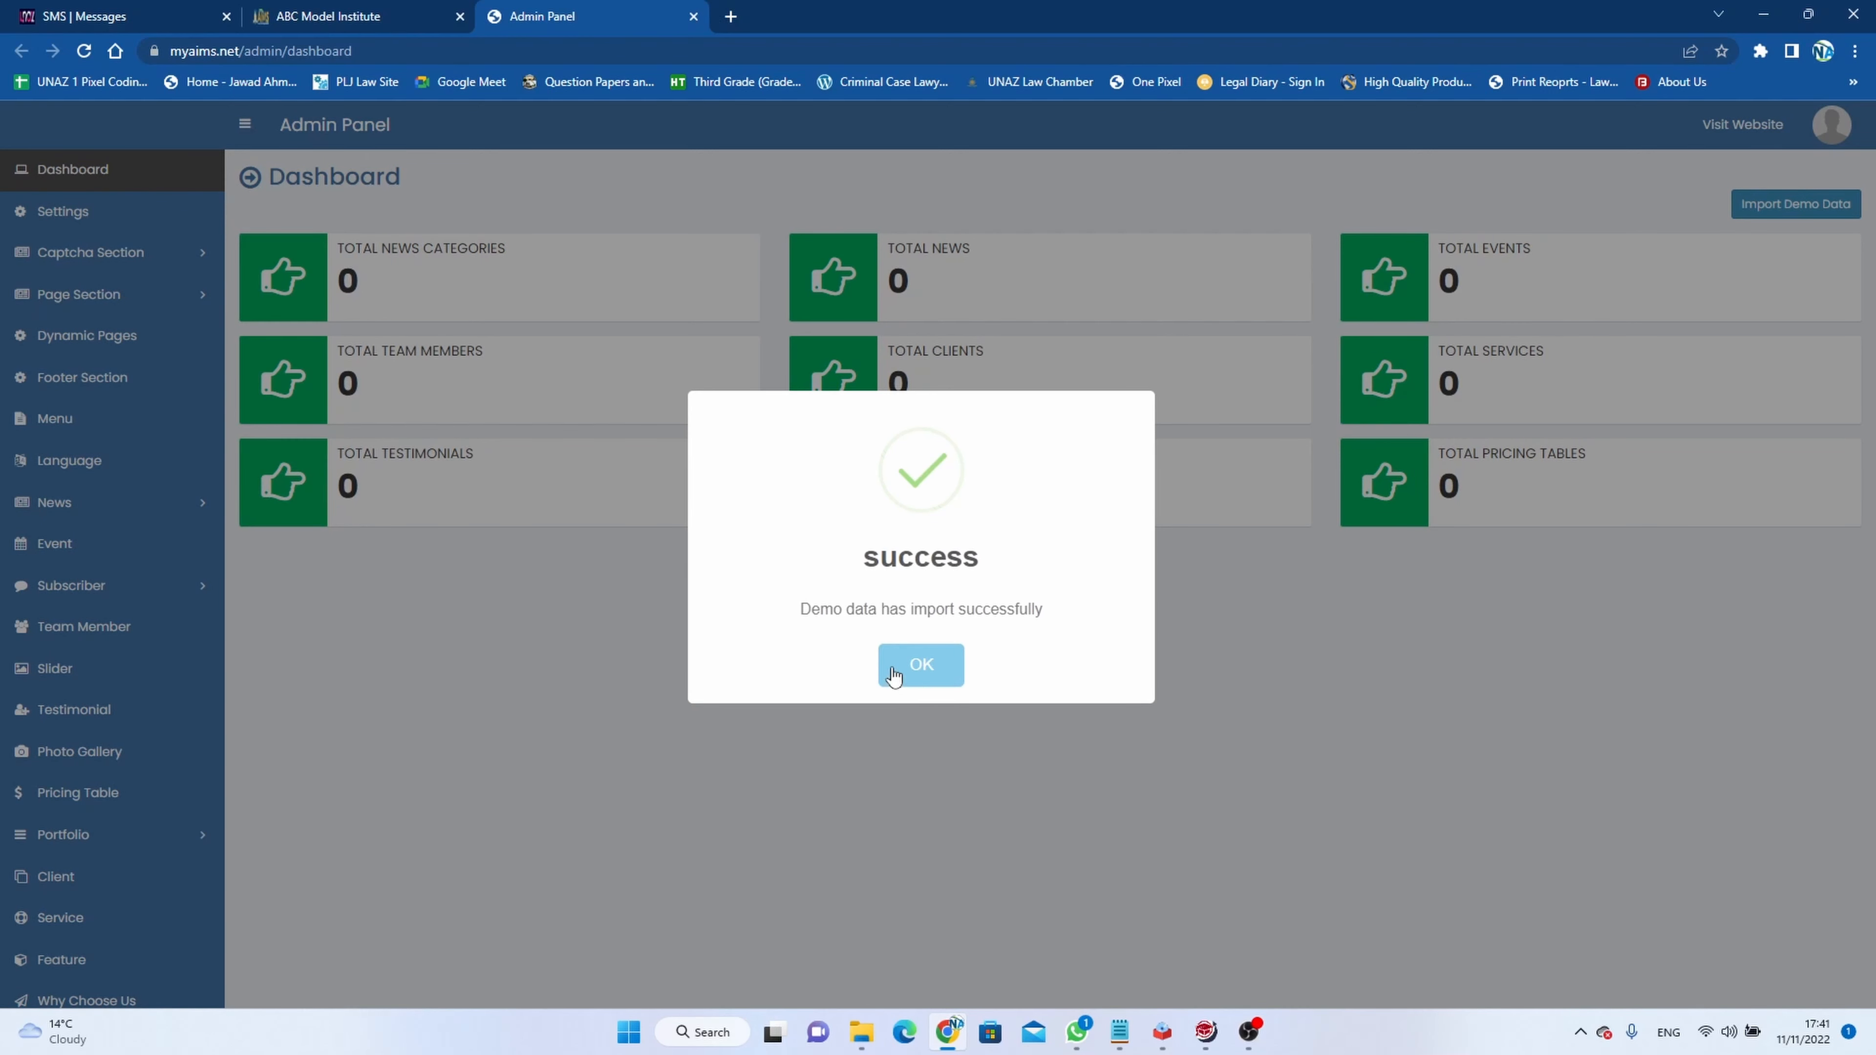
{"action": "left_click", "coordinate": [945, 665]}
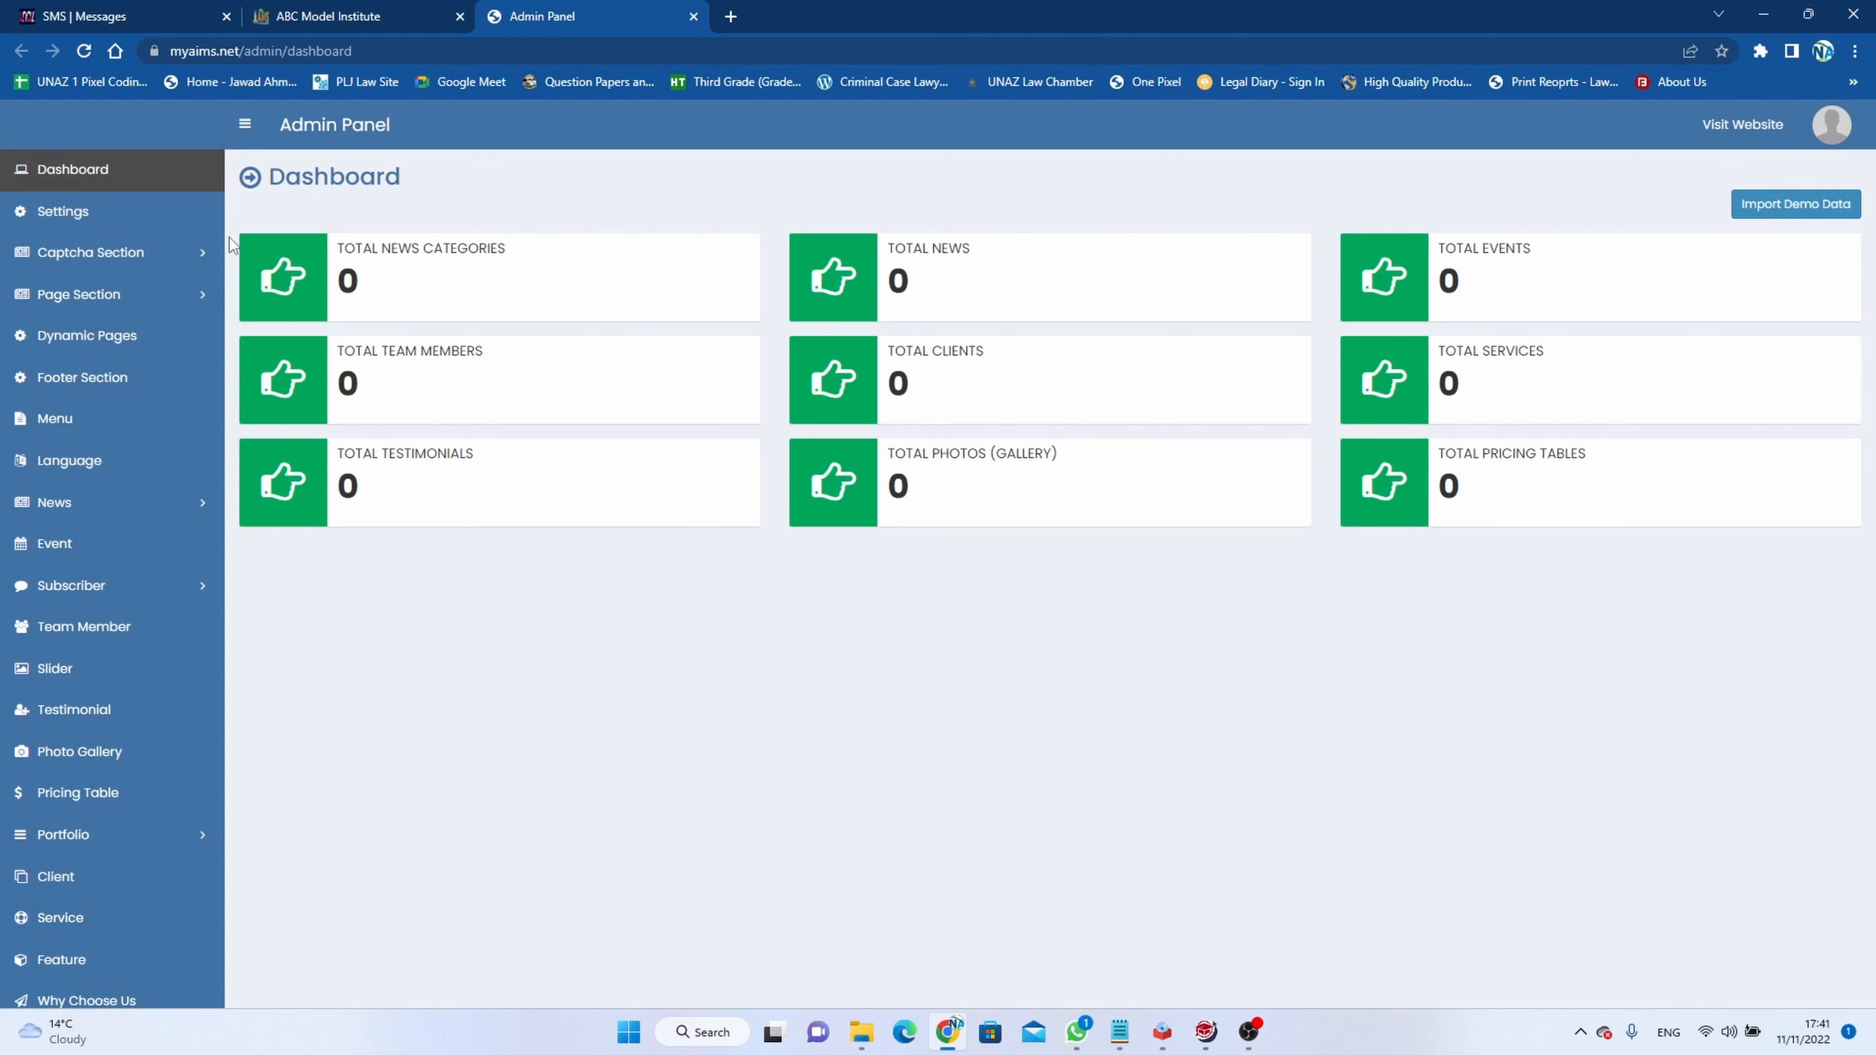
Update the website logo with the AIMS LOGO image from the desktop's Logo New folder shortcut.
{"action": "left_click", "coordinate": [78, 216]}
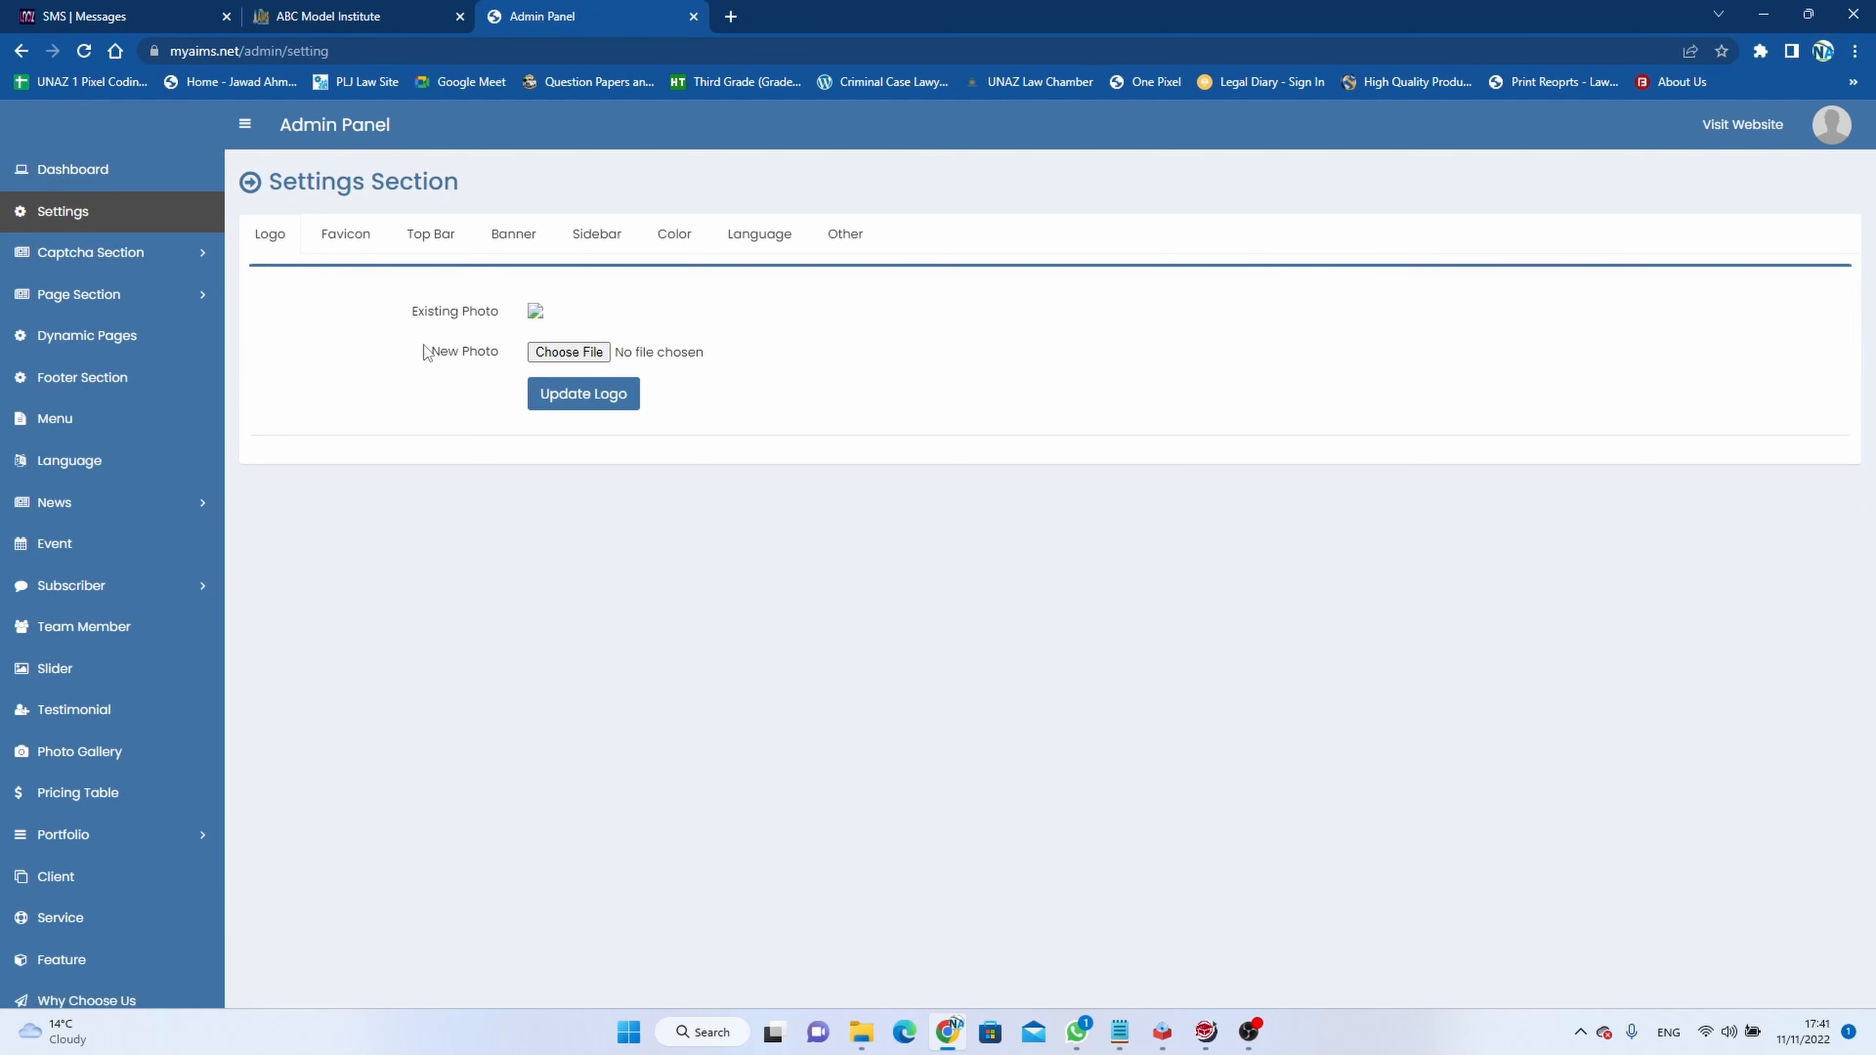
{"action": "left_click", "coordinate": [573, 354]}
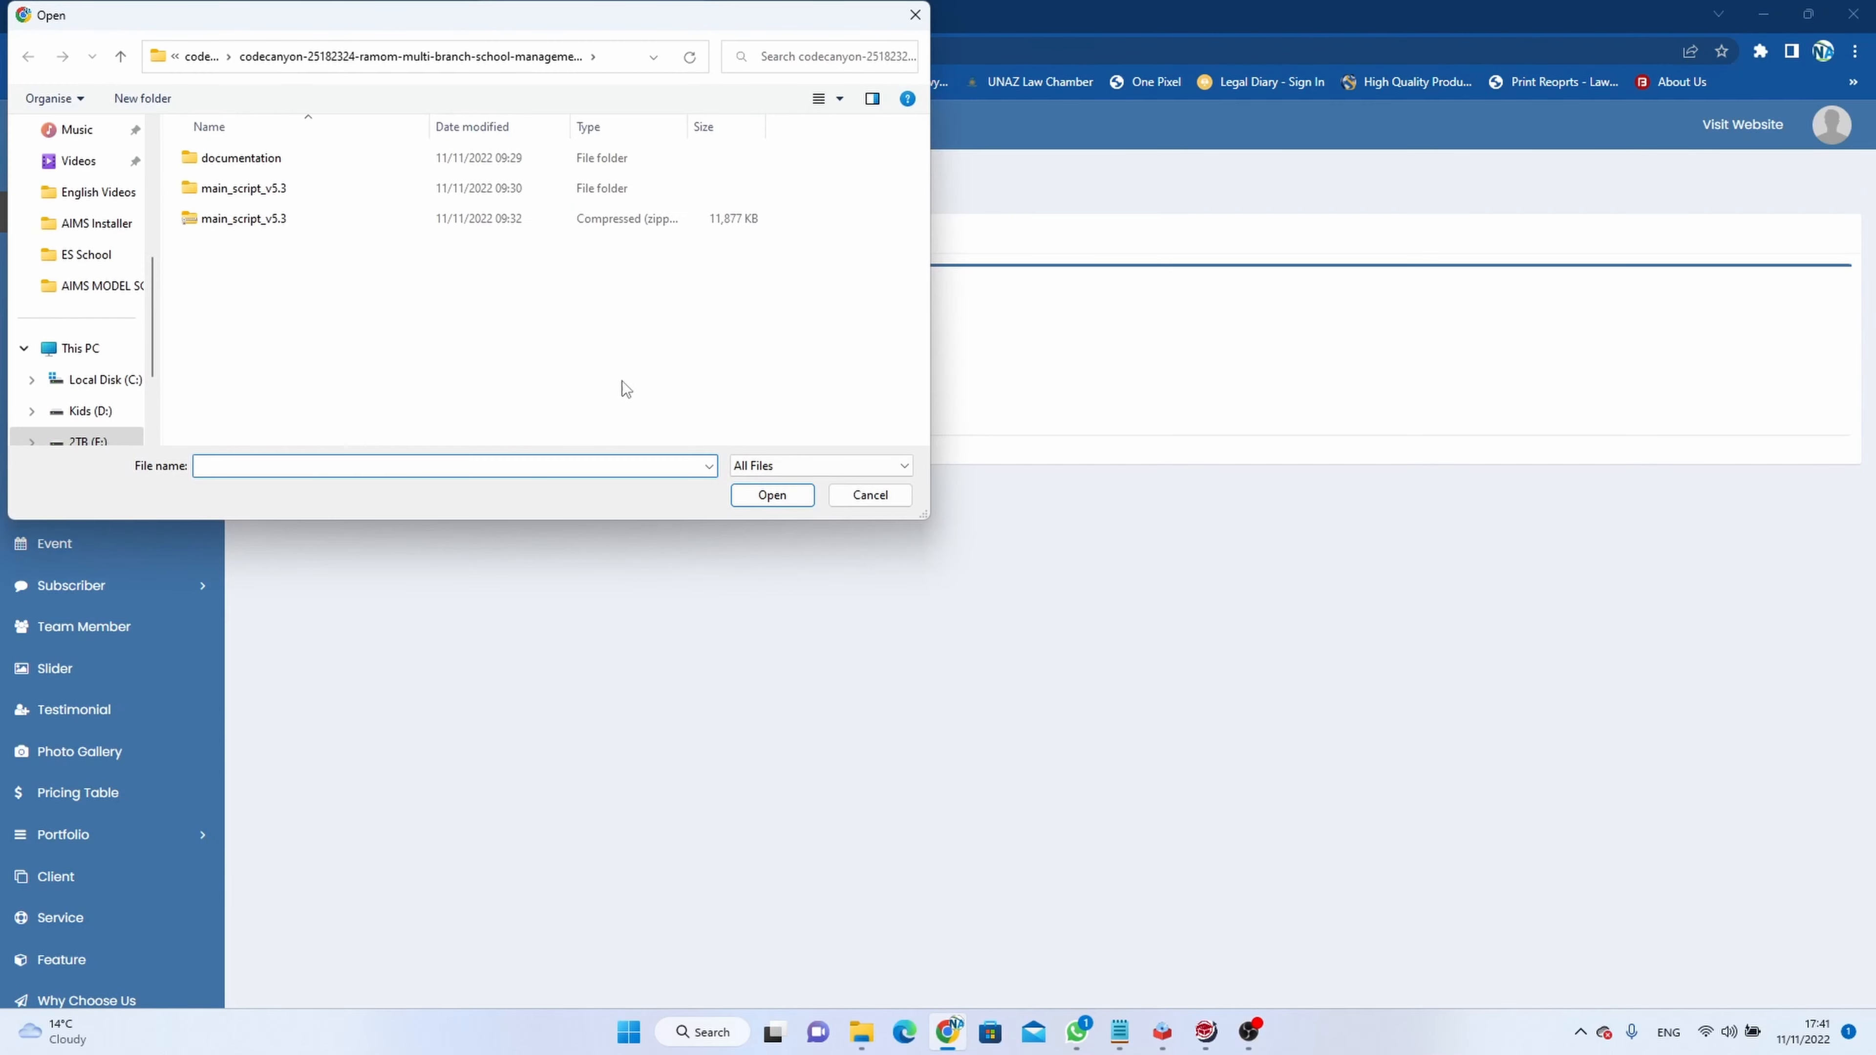
{"action": "scroll", "coordinate": [80, 301], "scroll_direction": "up", "scroll_amount": 4}
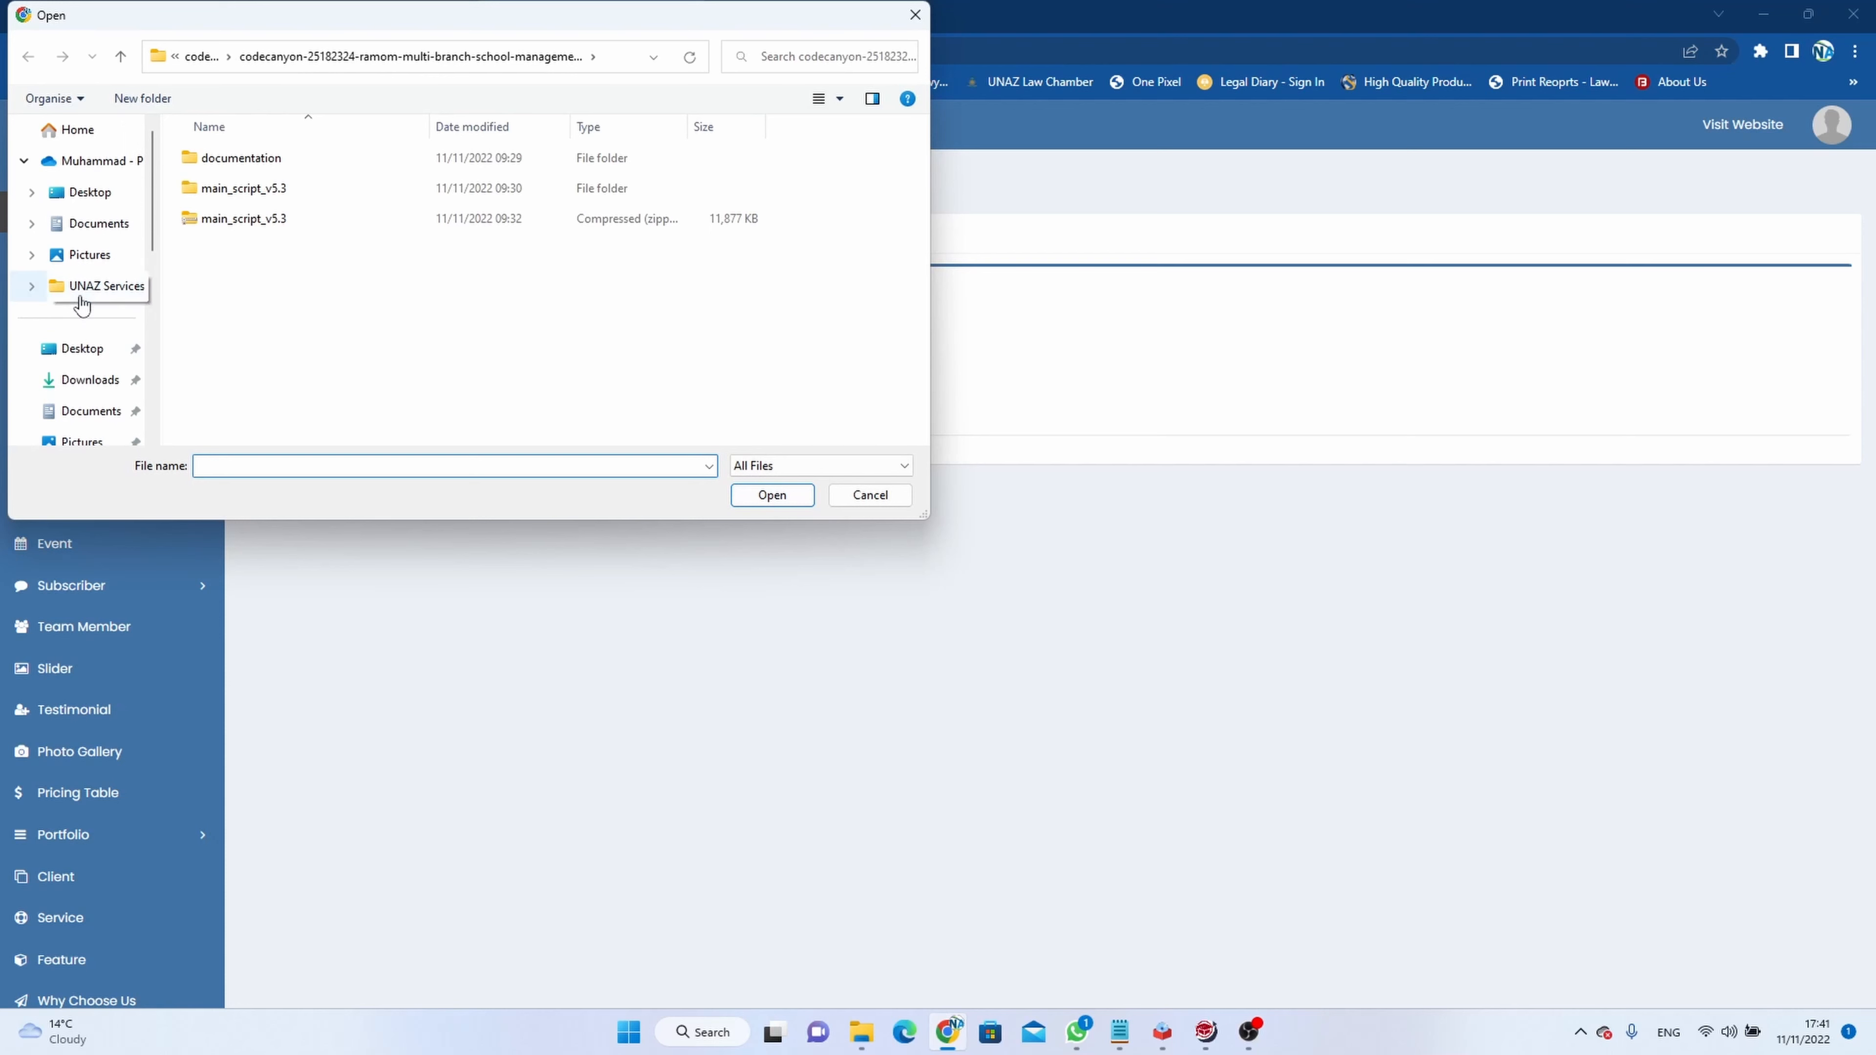
{"action": "left_click", "coordinate": [89, 192]}
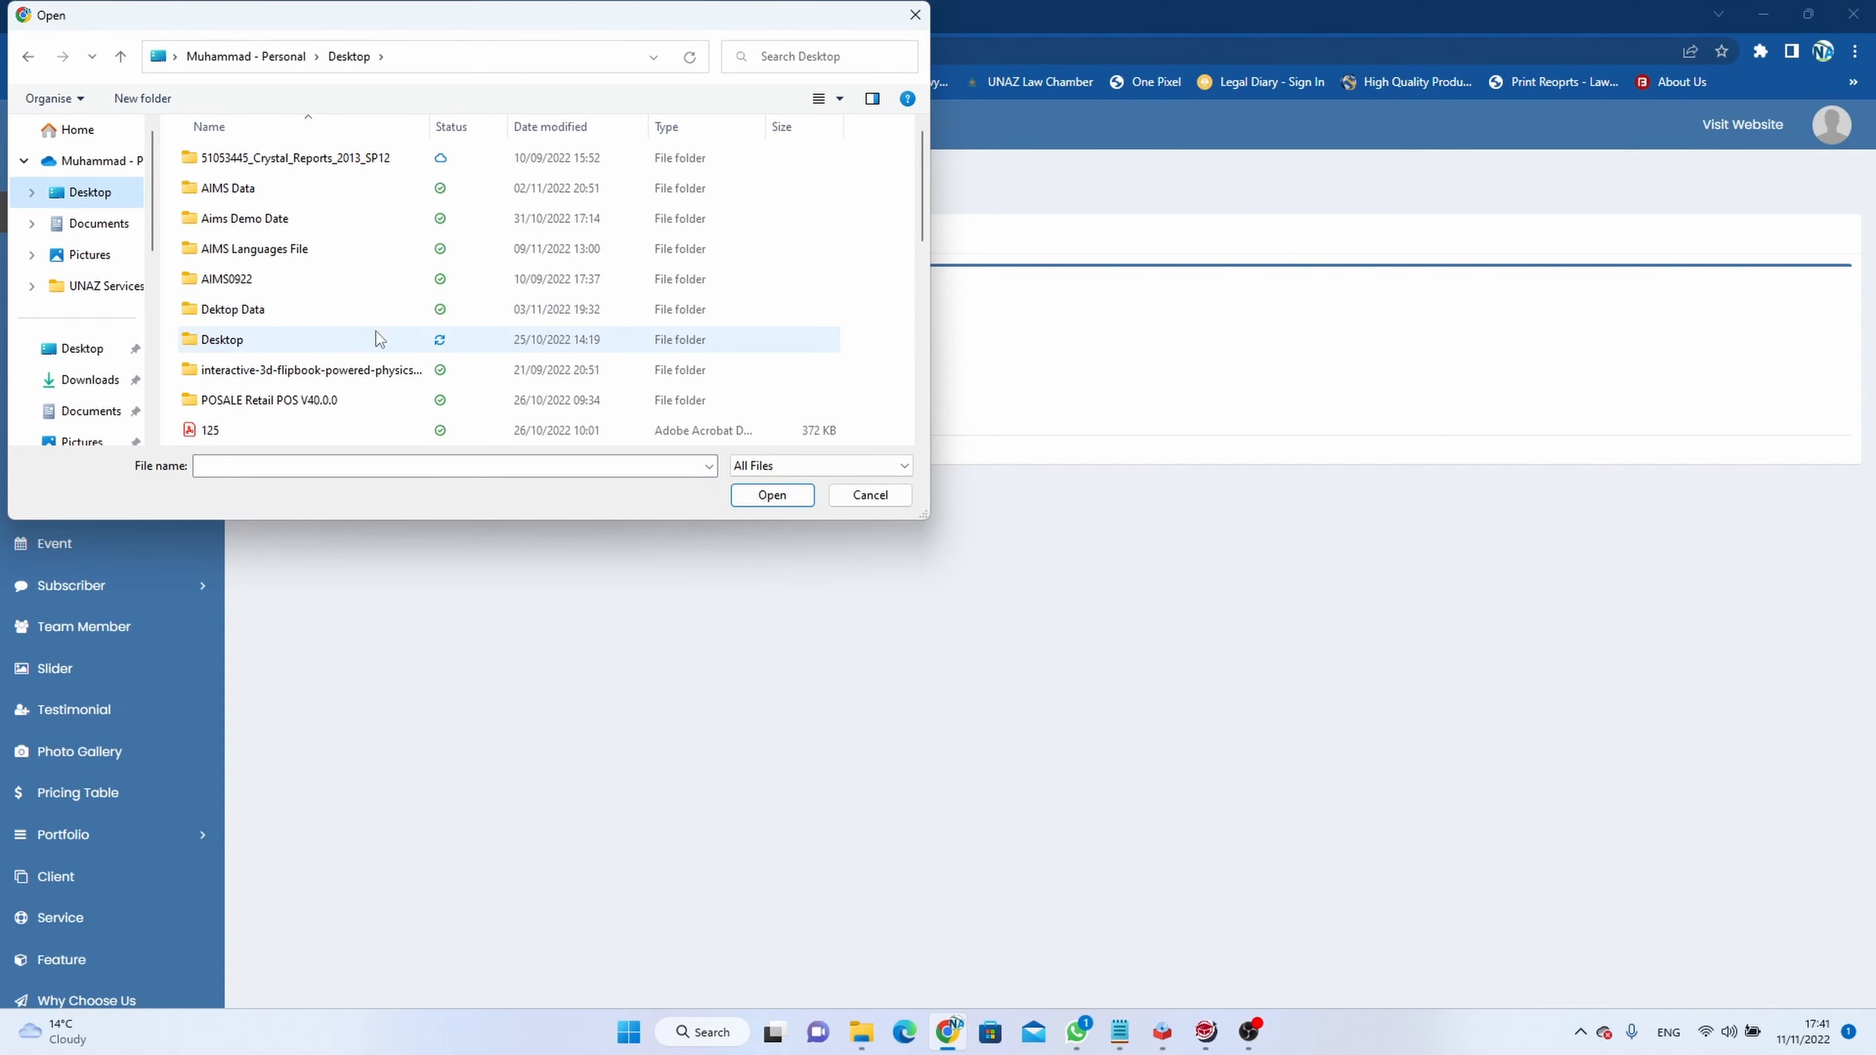
{"action": "scroll", "coordinate": [273, 372], "scroll_direction": "down", "scroll_amount": 3}
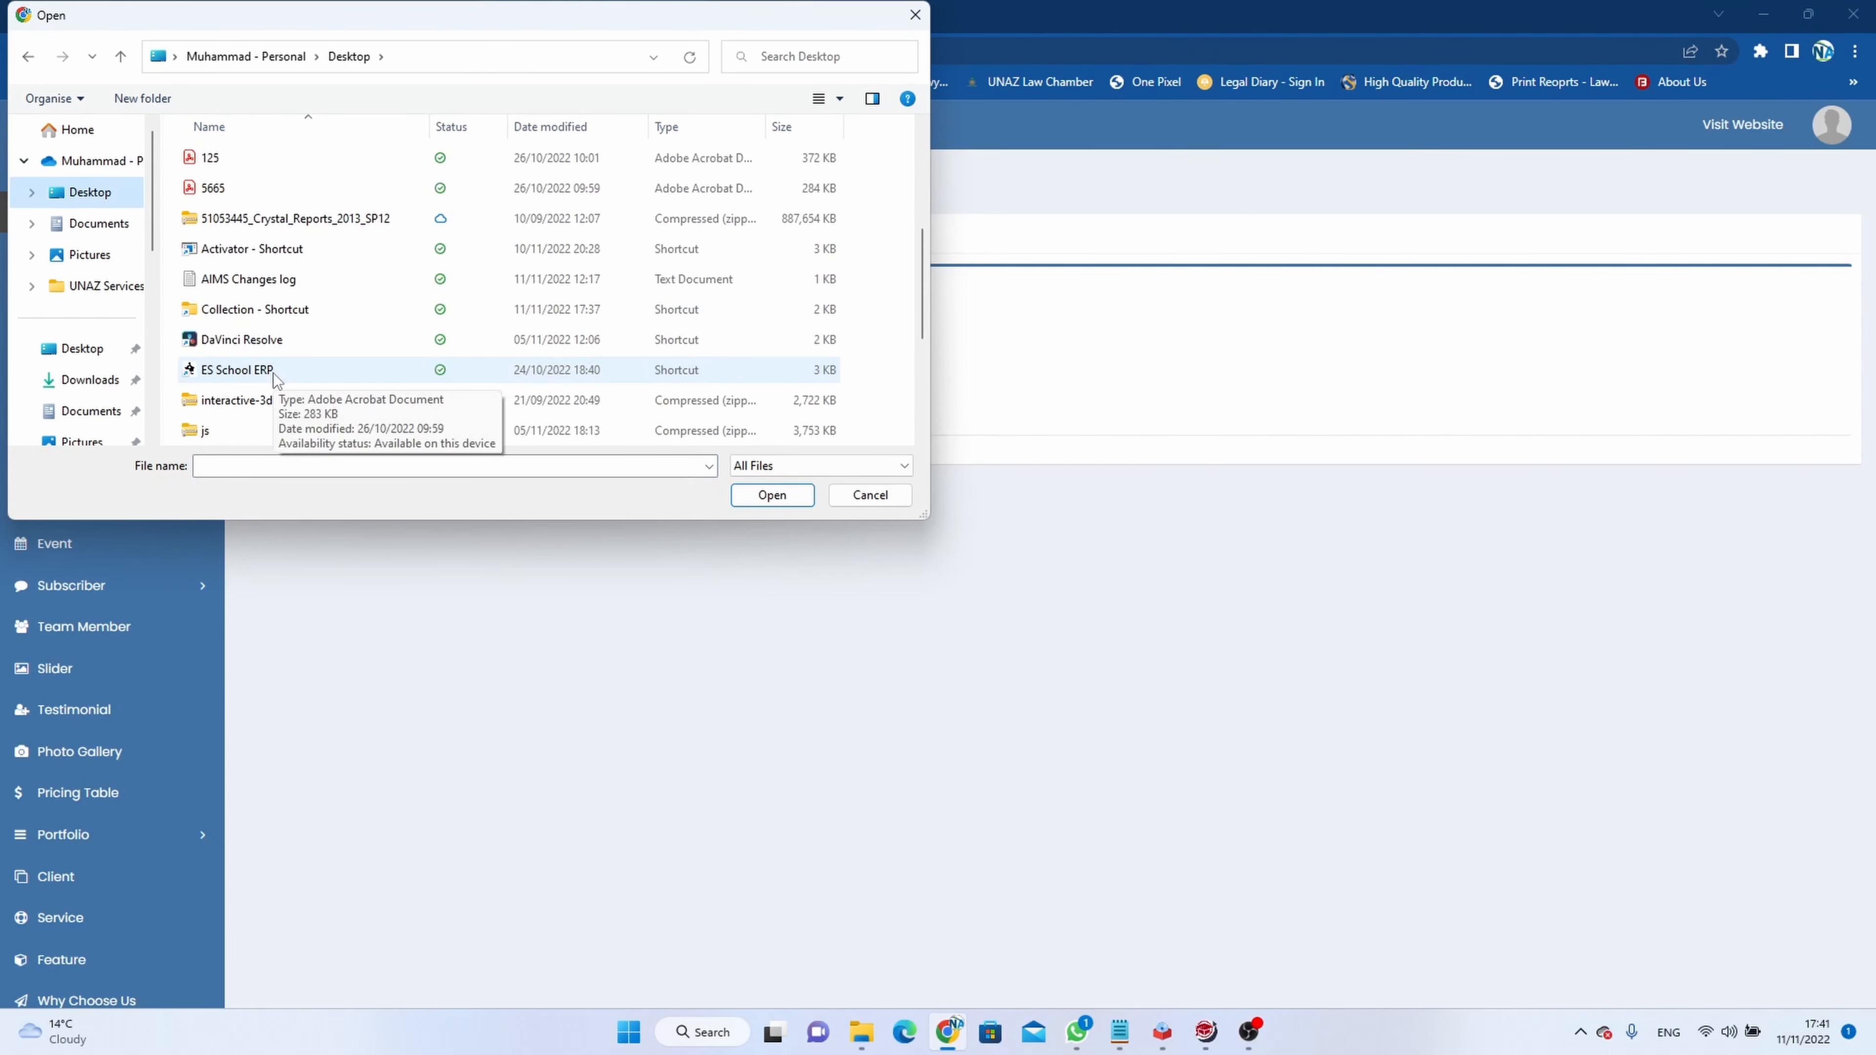
{"action": "scroll", "coordinate": [273, 372], "scroll_direction": "down", "scroll_amount": 1}
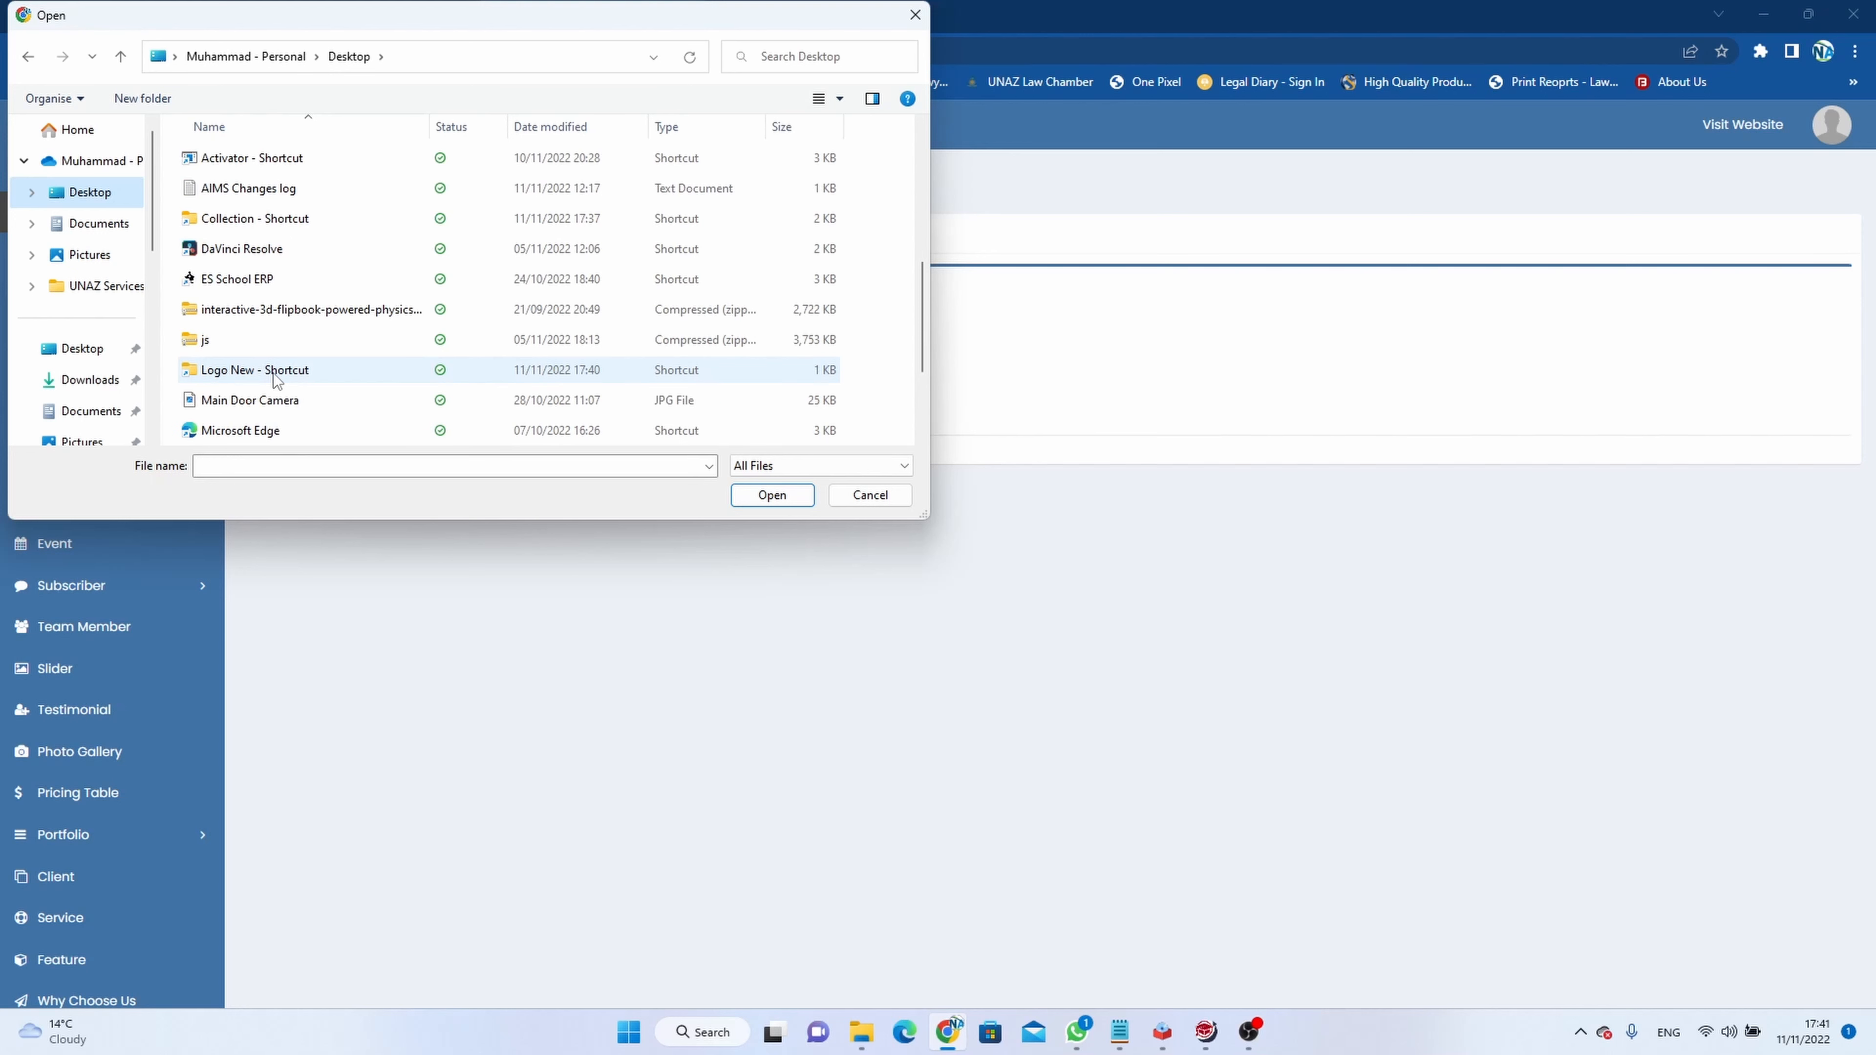
{"action": "double_click", "coordinate": [248, 371]}
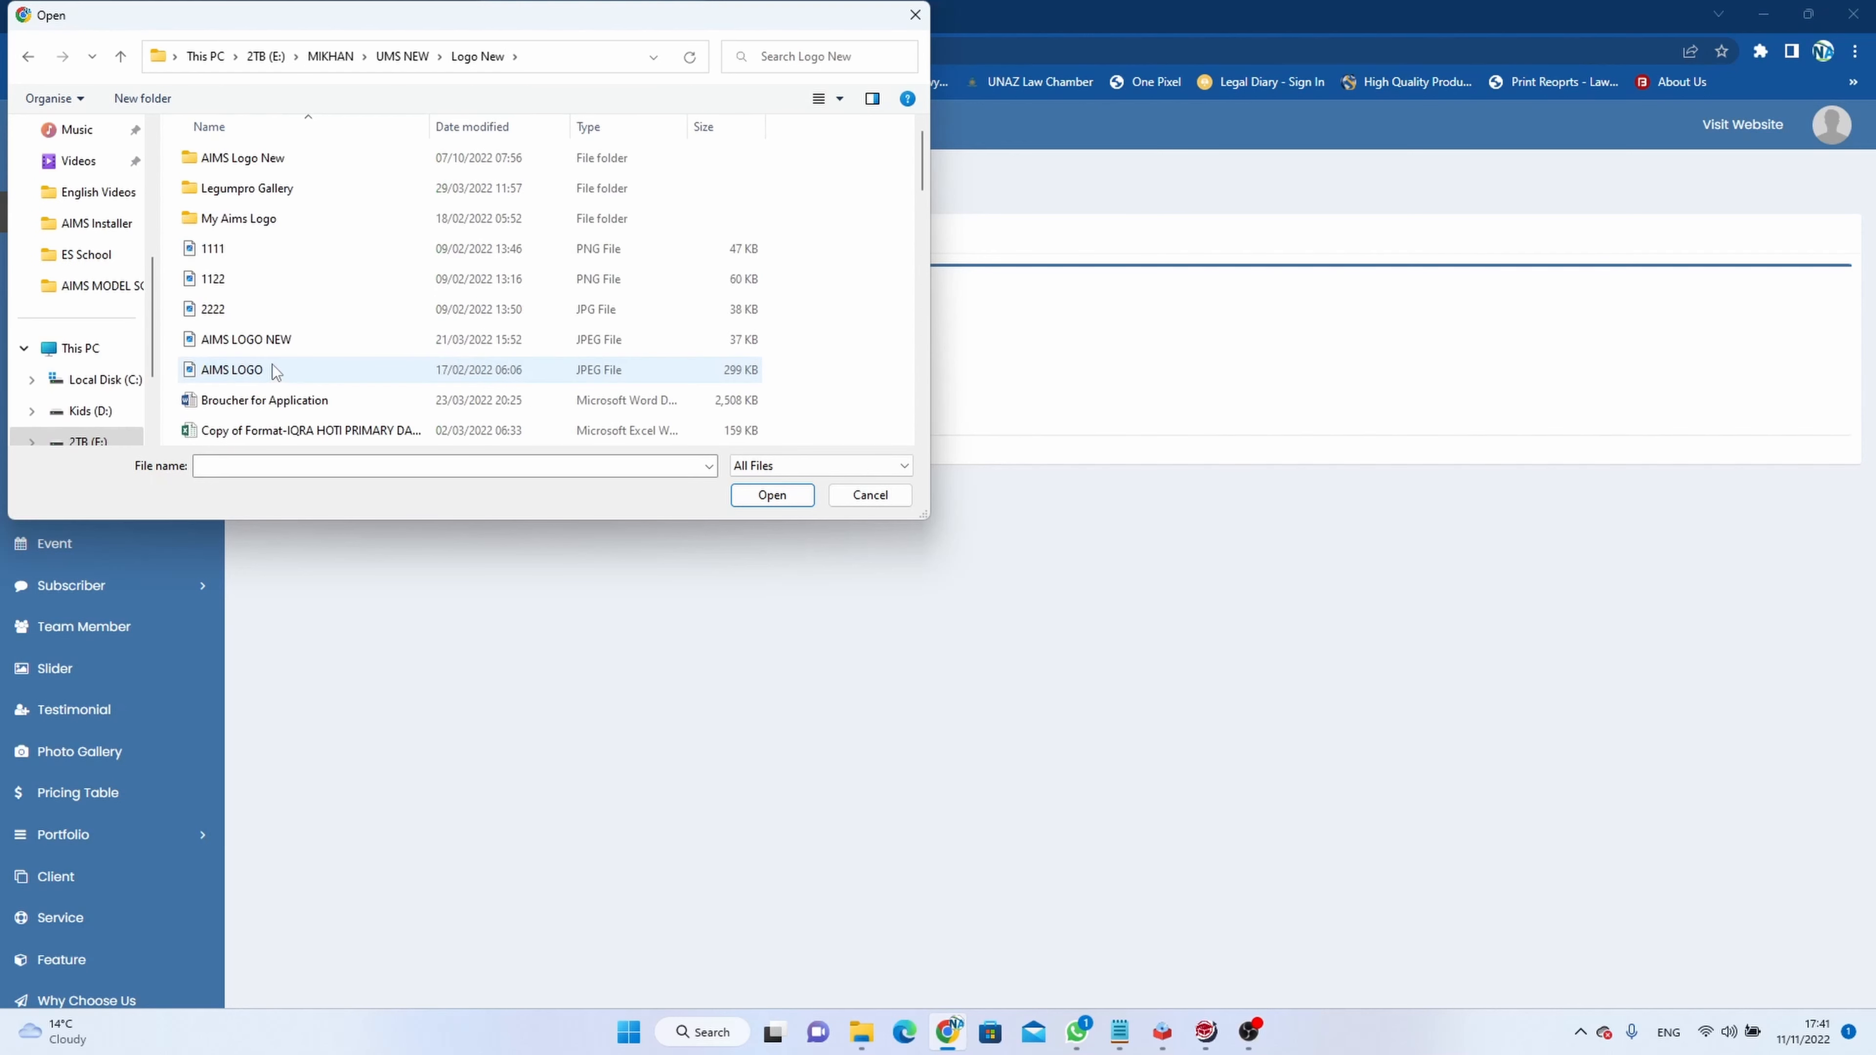
{"action": "scroll", "coordinate": [287, 317], "scroll_direction": "down", "scroll_amount": 1}
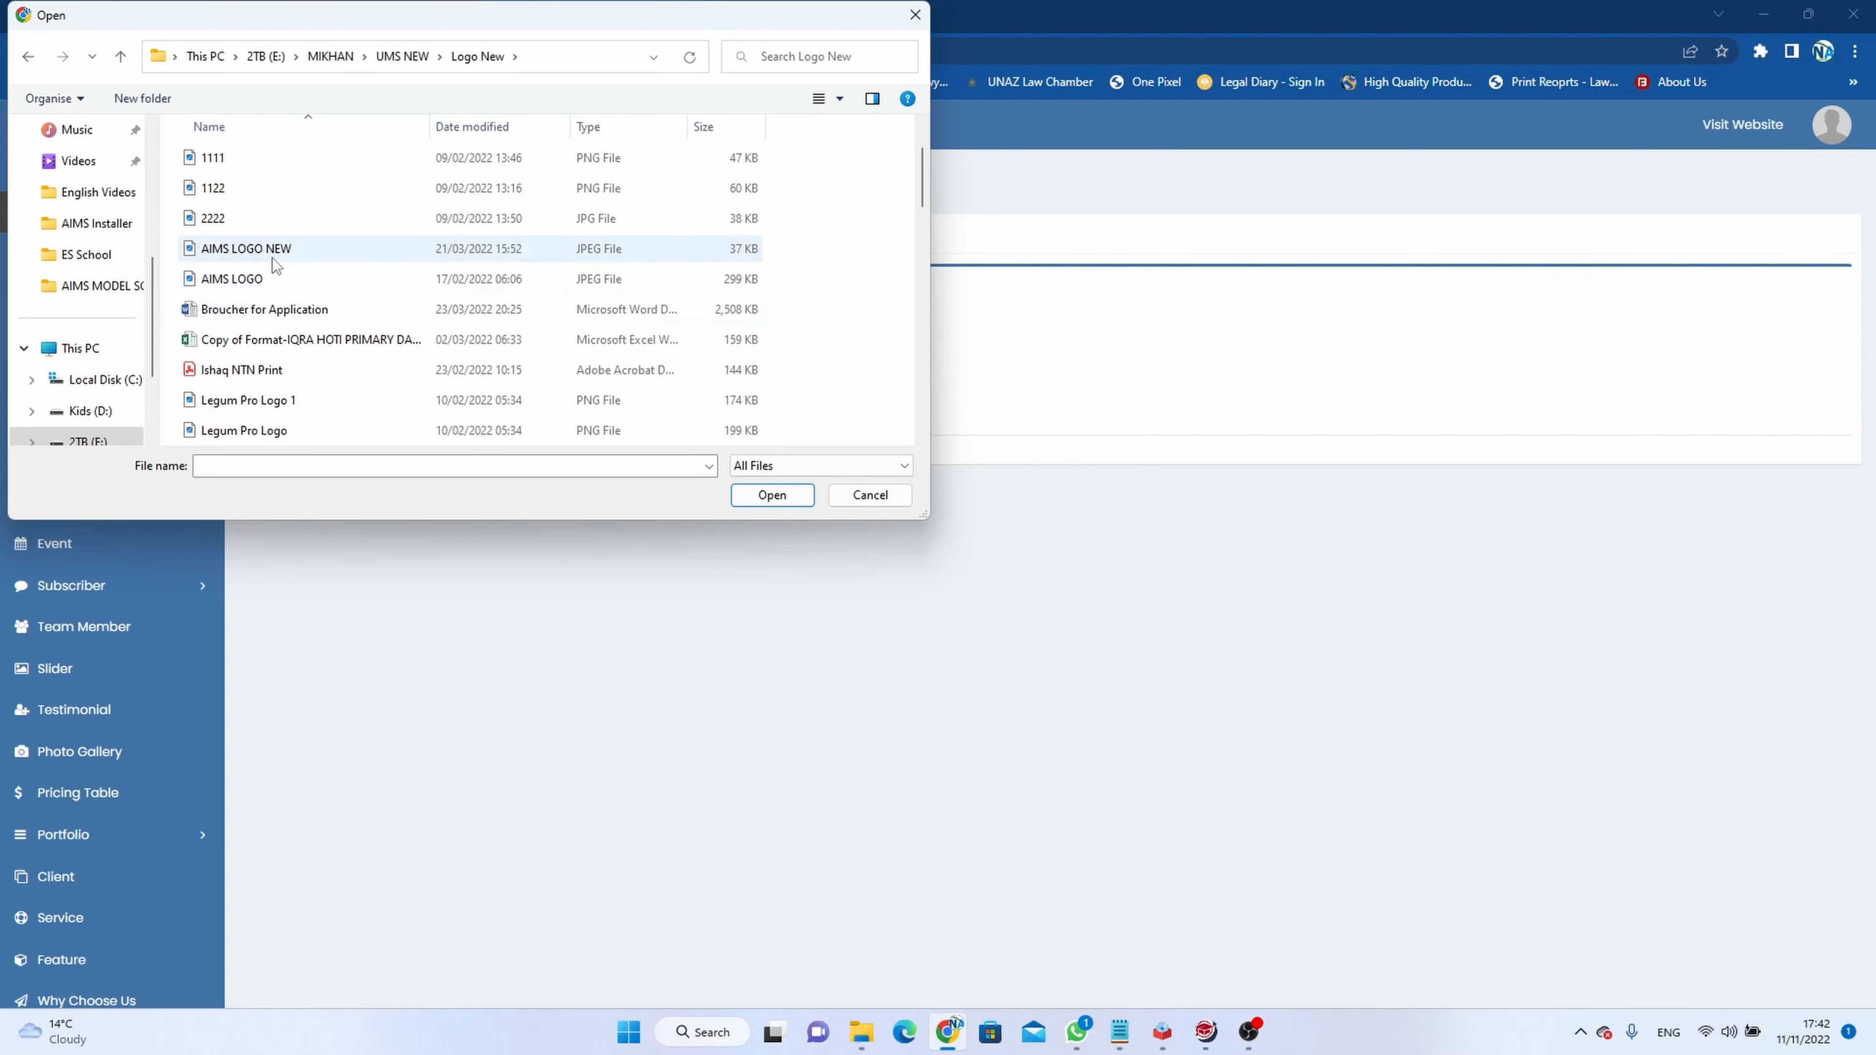
{"action": "left_click", "coordinate": [260, 278]}
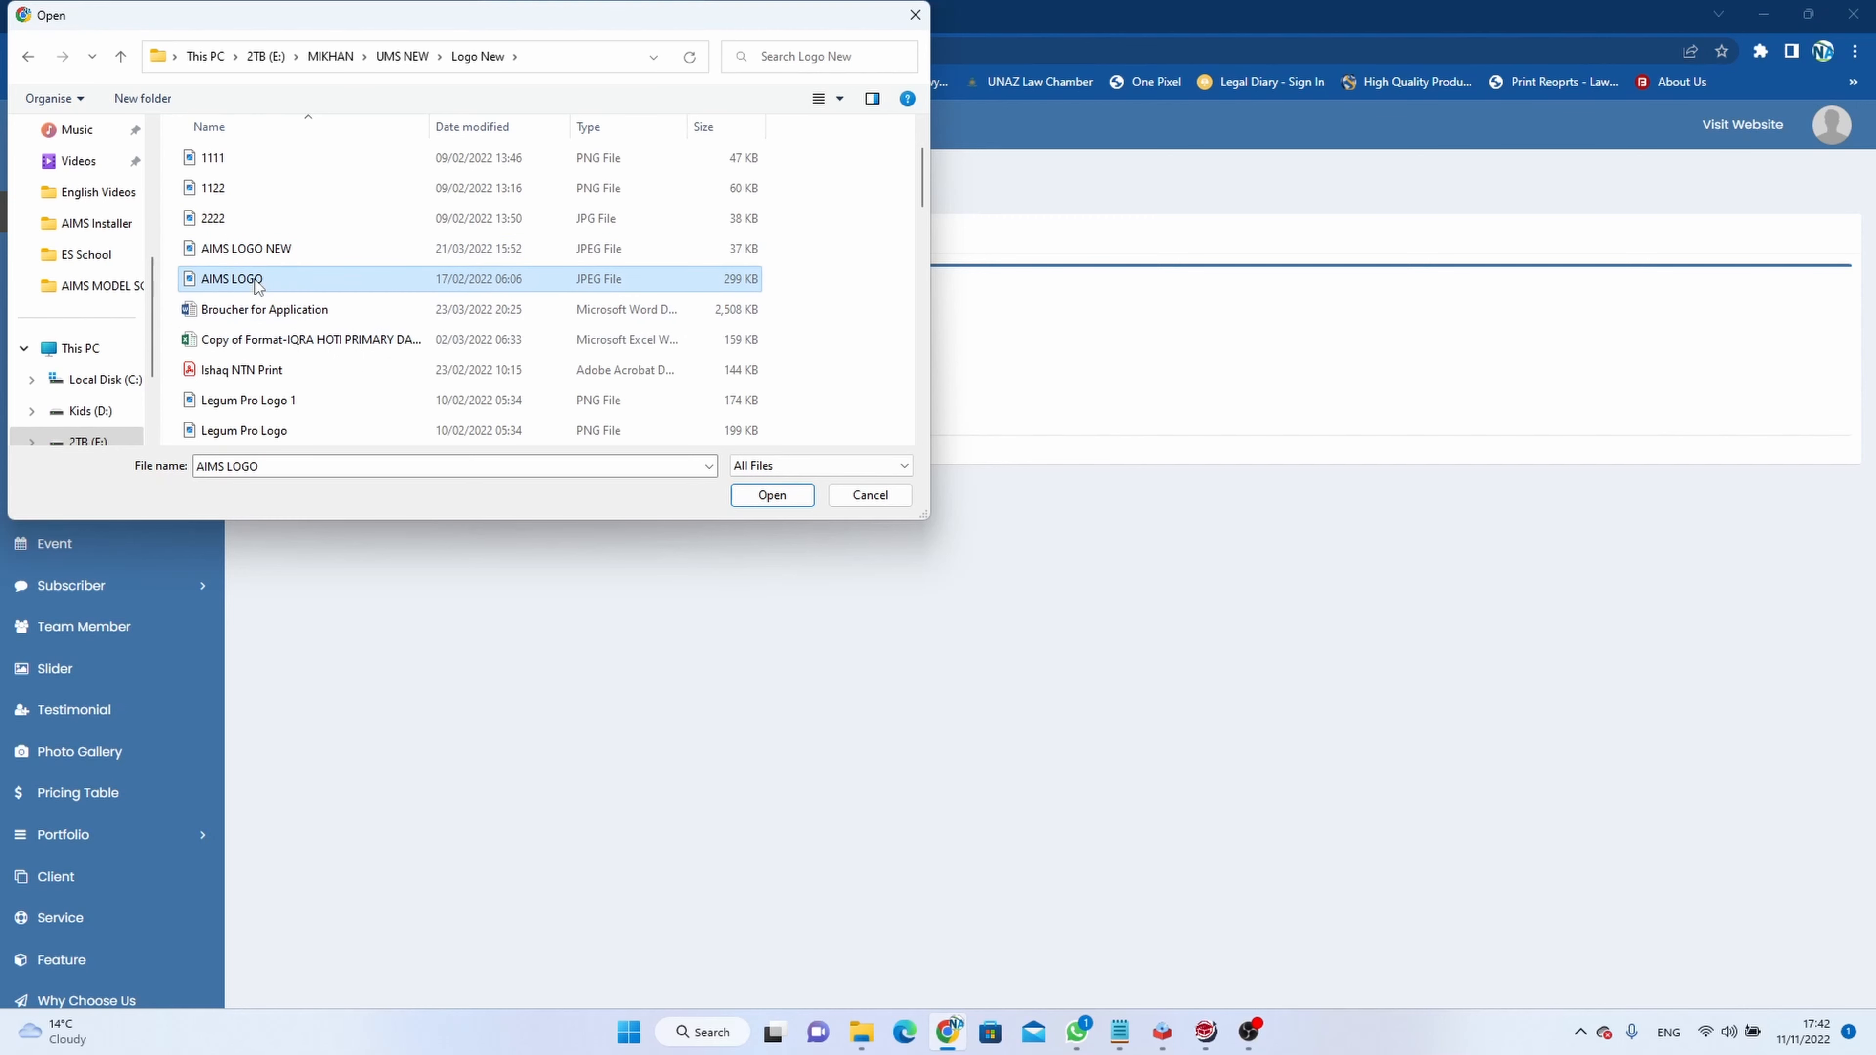
{"action": "left_click", "coordinate": [765, 494]}
{"action": "left_click", "coordinate": [603, 409]}
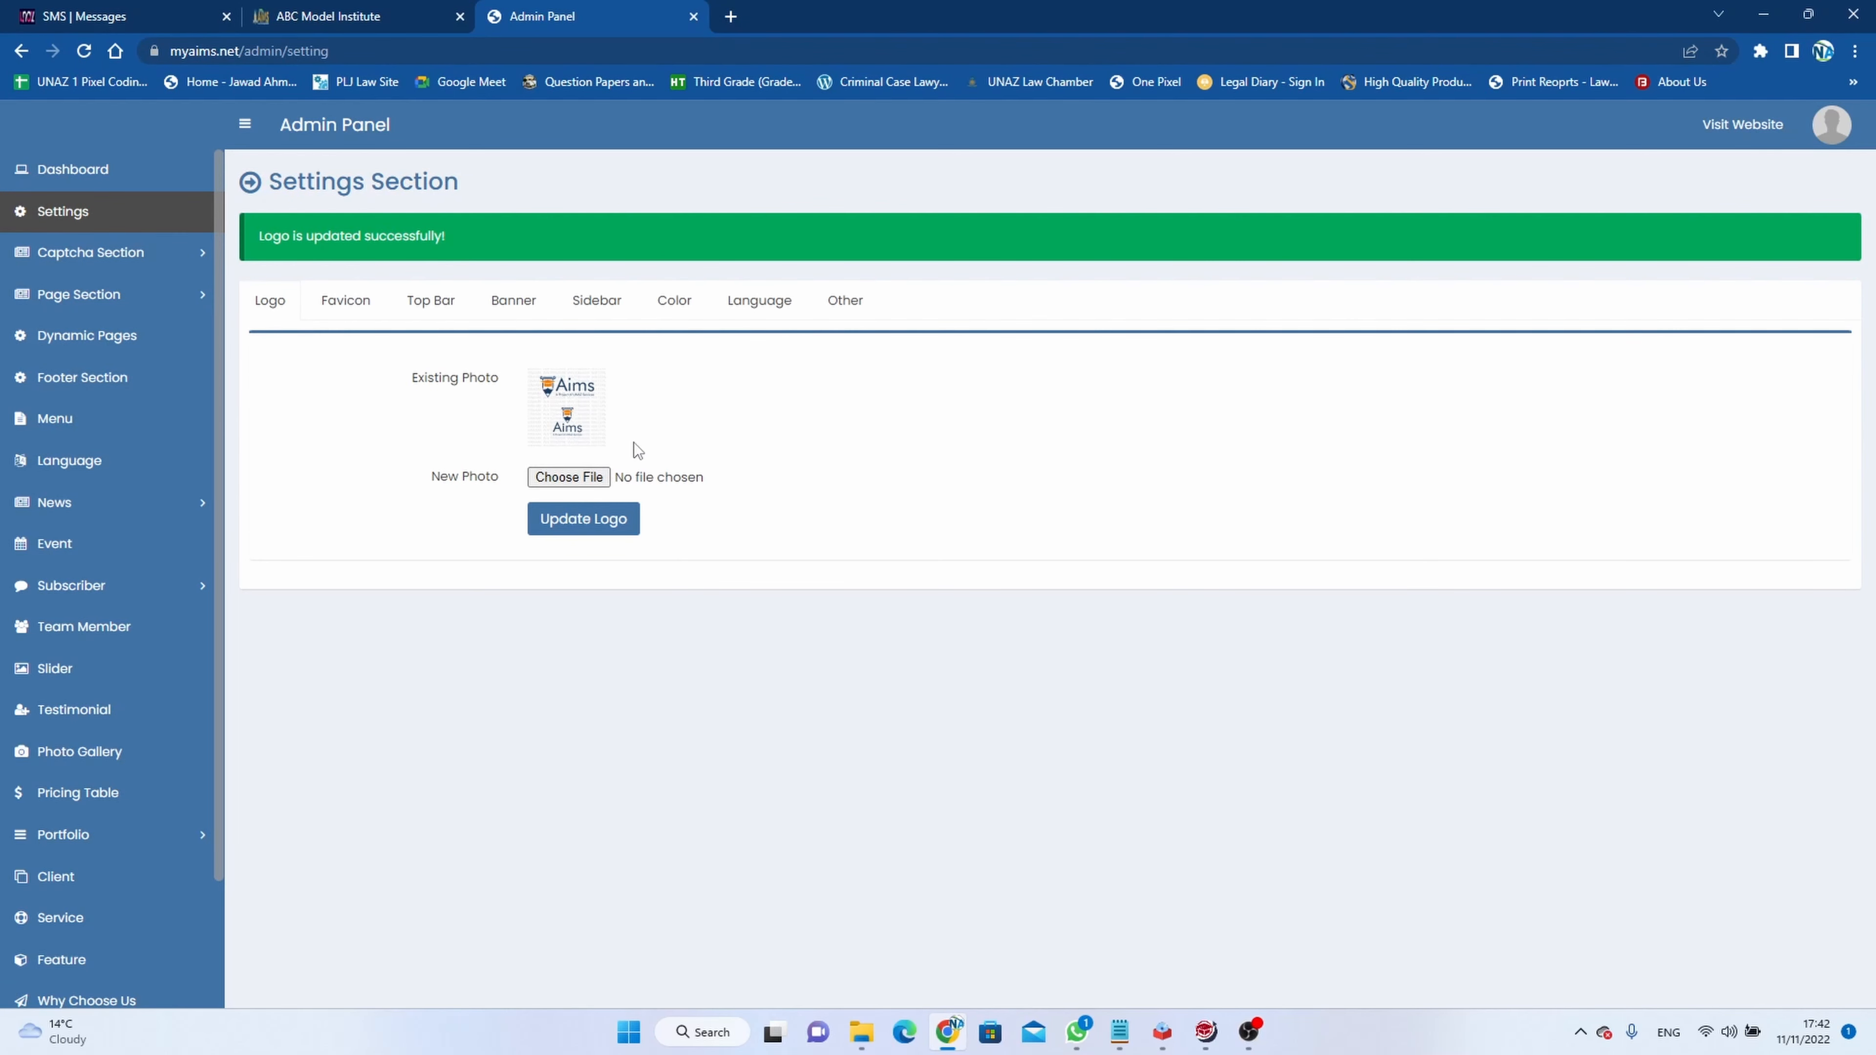
Update the website favicon with the AIMS LOGO NEW image.
{"action": "left_click", "coordinate": [358, 303]}
{"action": "left_click", "coordinate": [567, 418]}
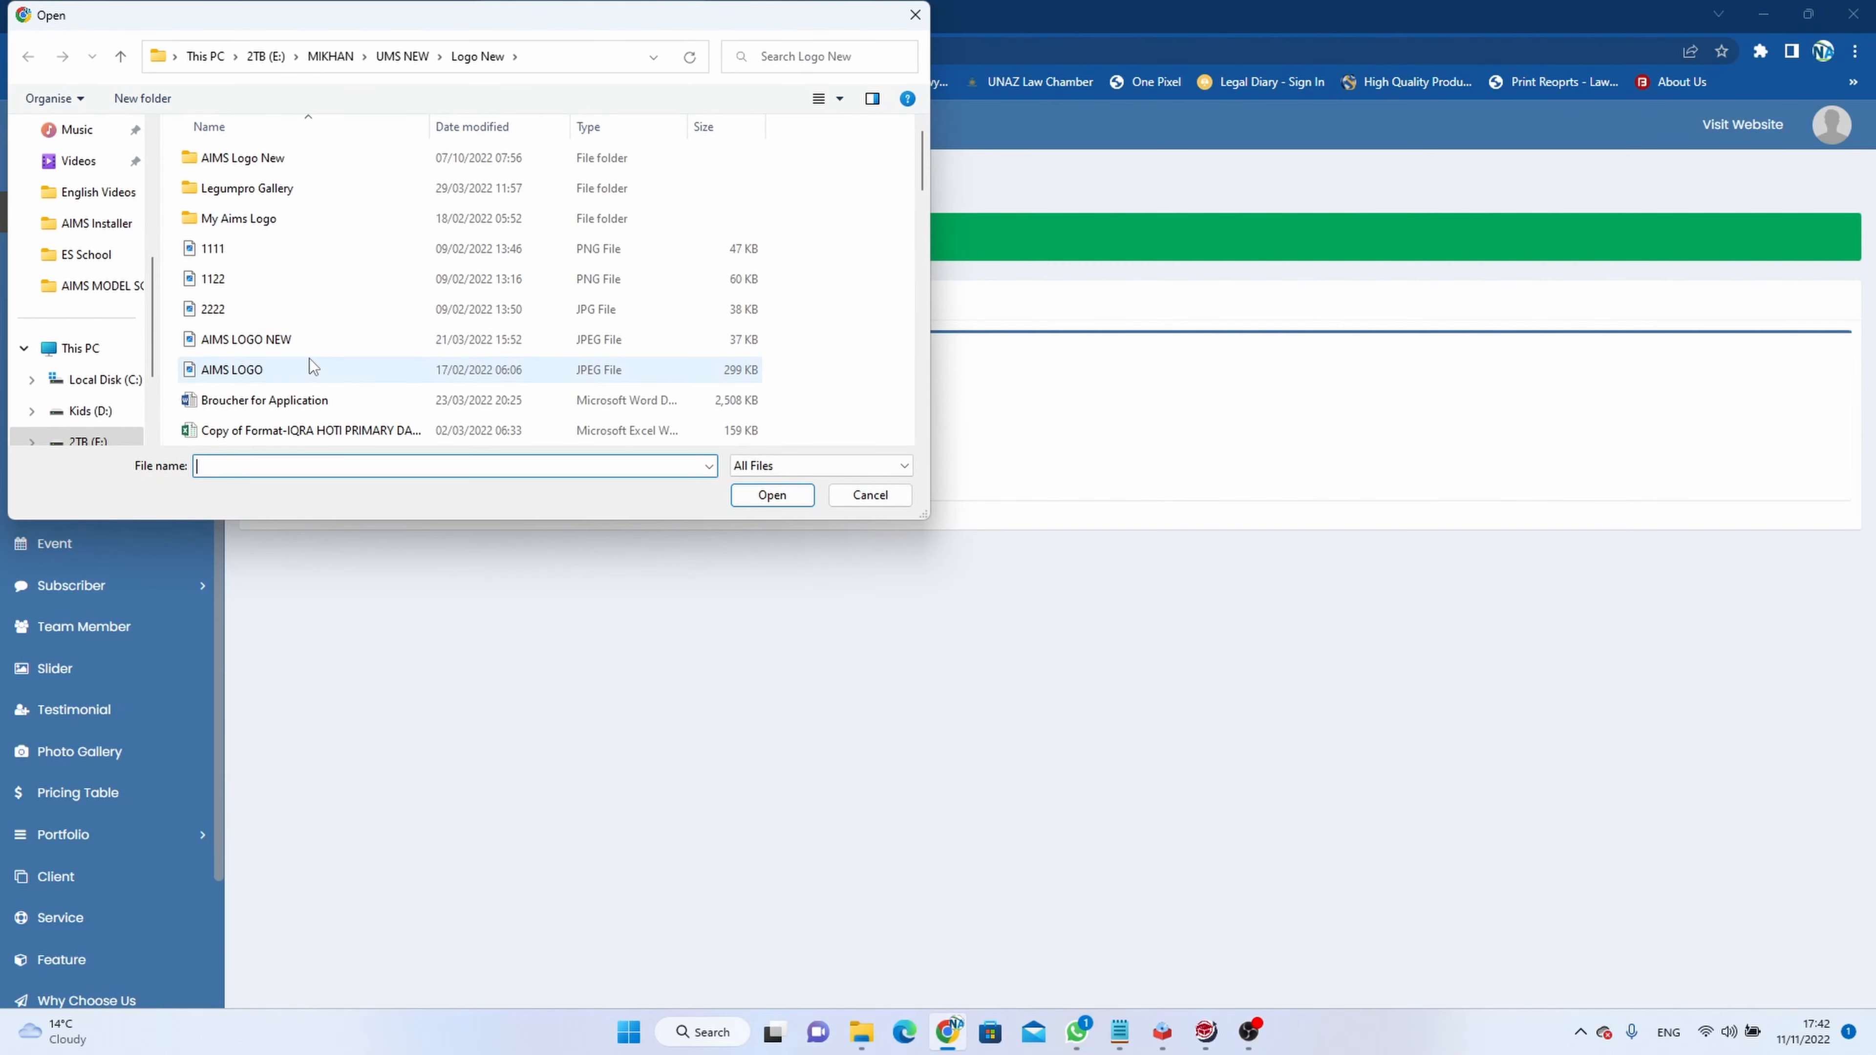
{"action": "left_click", "coordinate": [308, 344]}
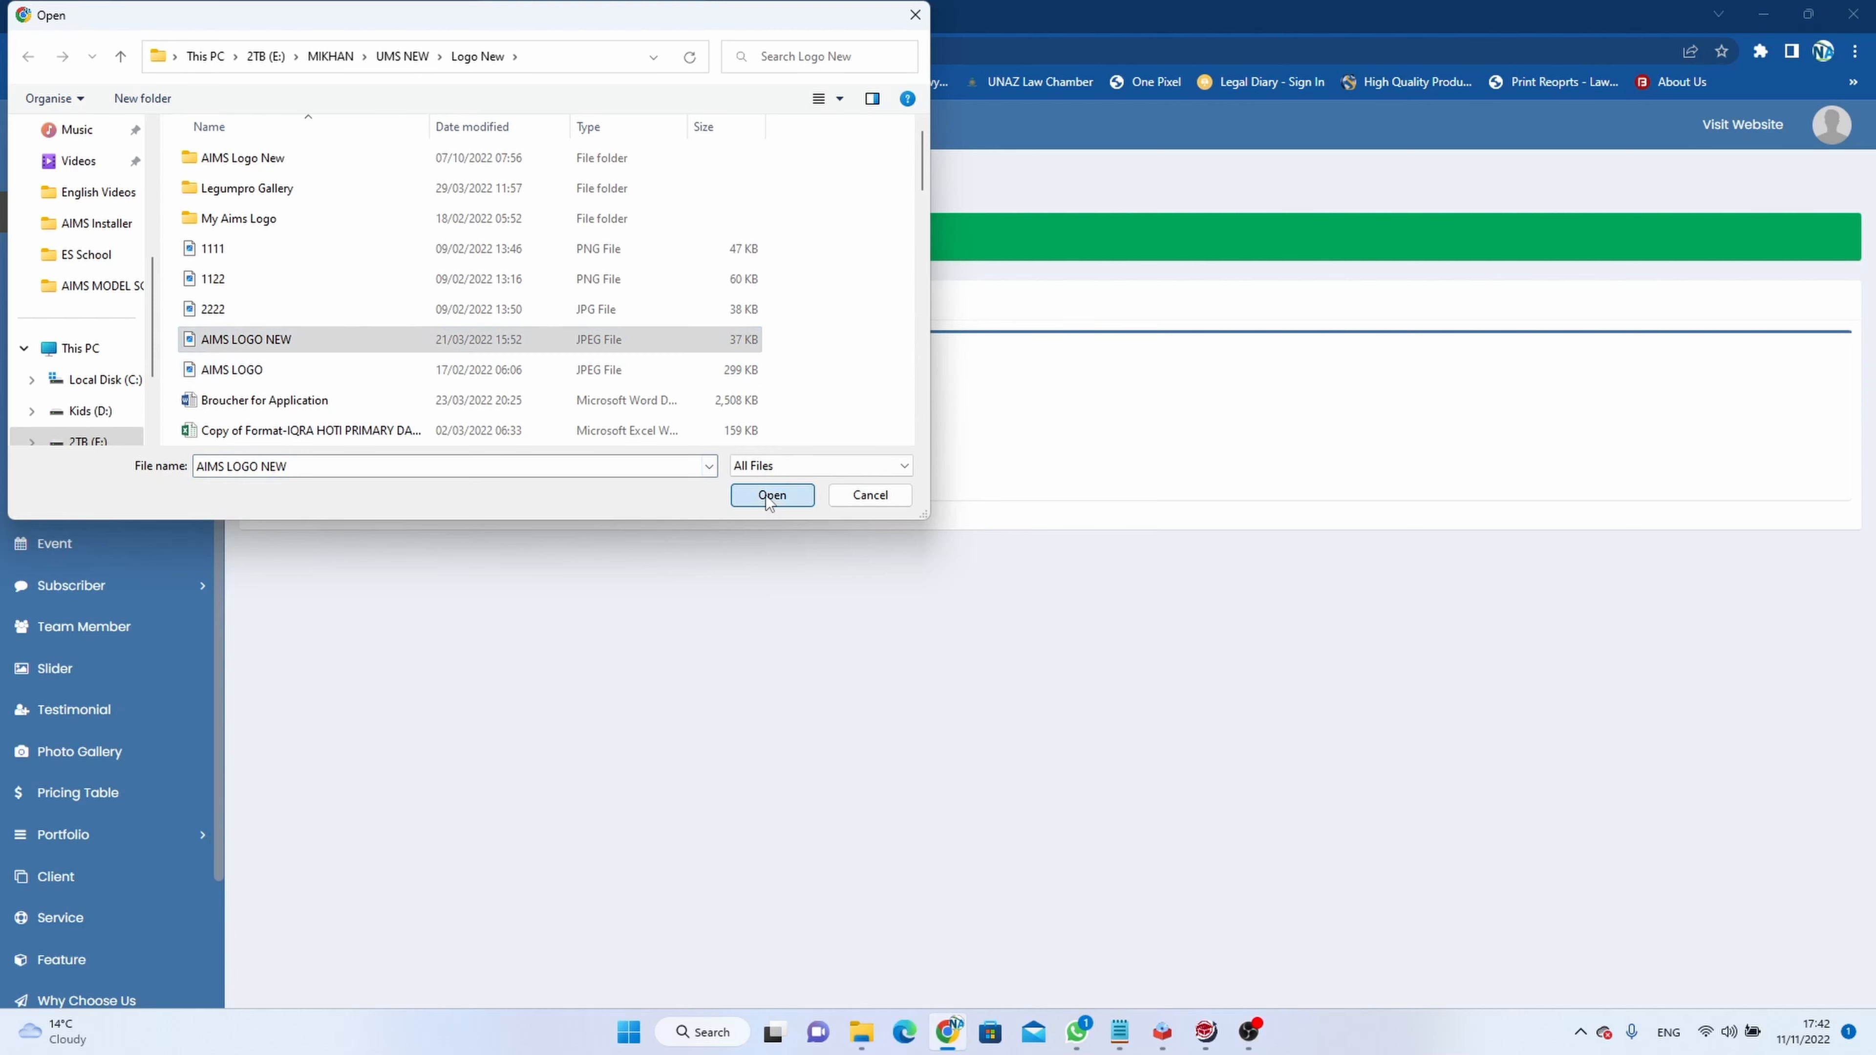
{"action": "left_click", "coordinate": [765, 496]}
{"action": "left_click", "coordinate": [617, 467]}
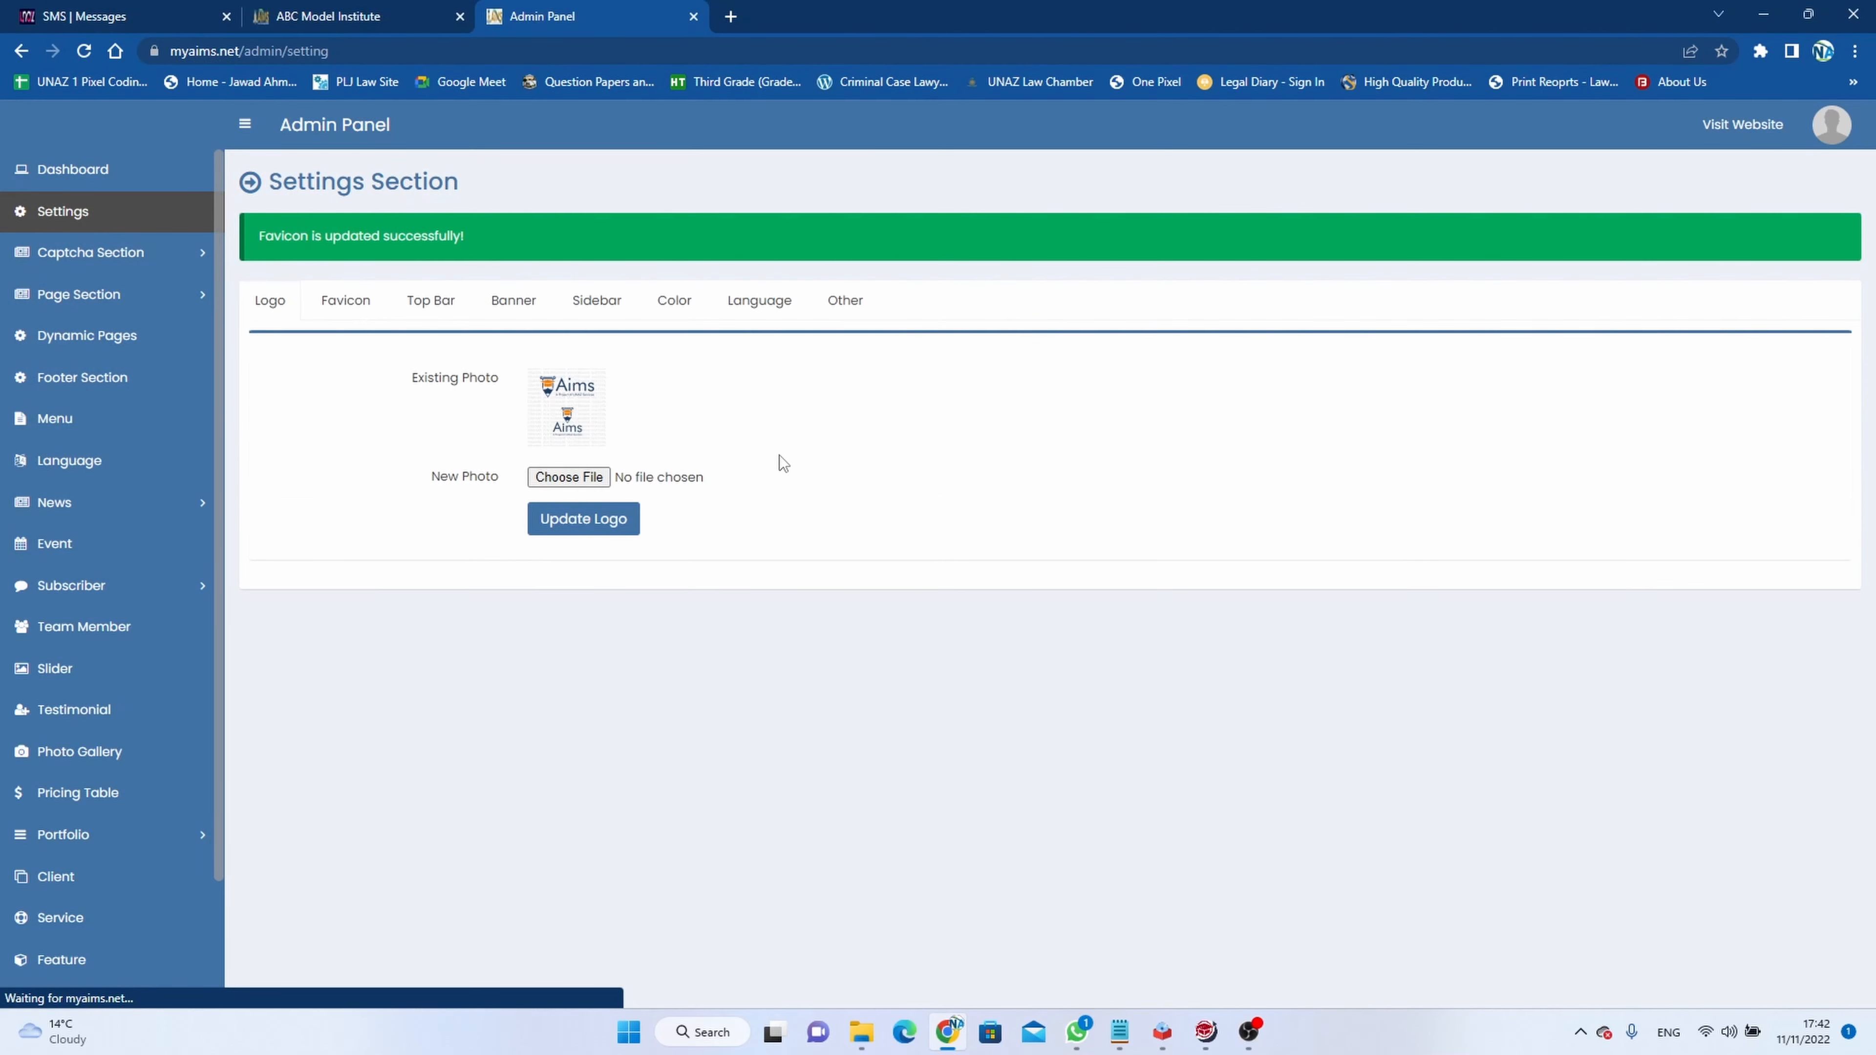
Fill in the top bar's contact email and phone number and save the top bar settings.
{"action": "left_click", "coordinate": [444, 312]}
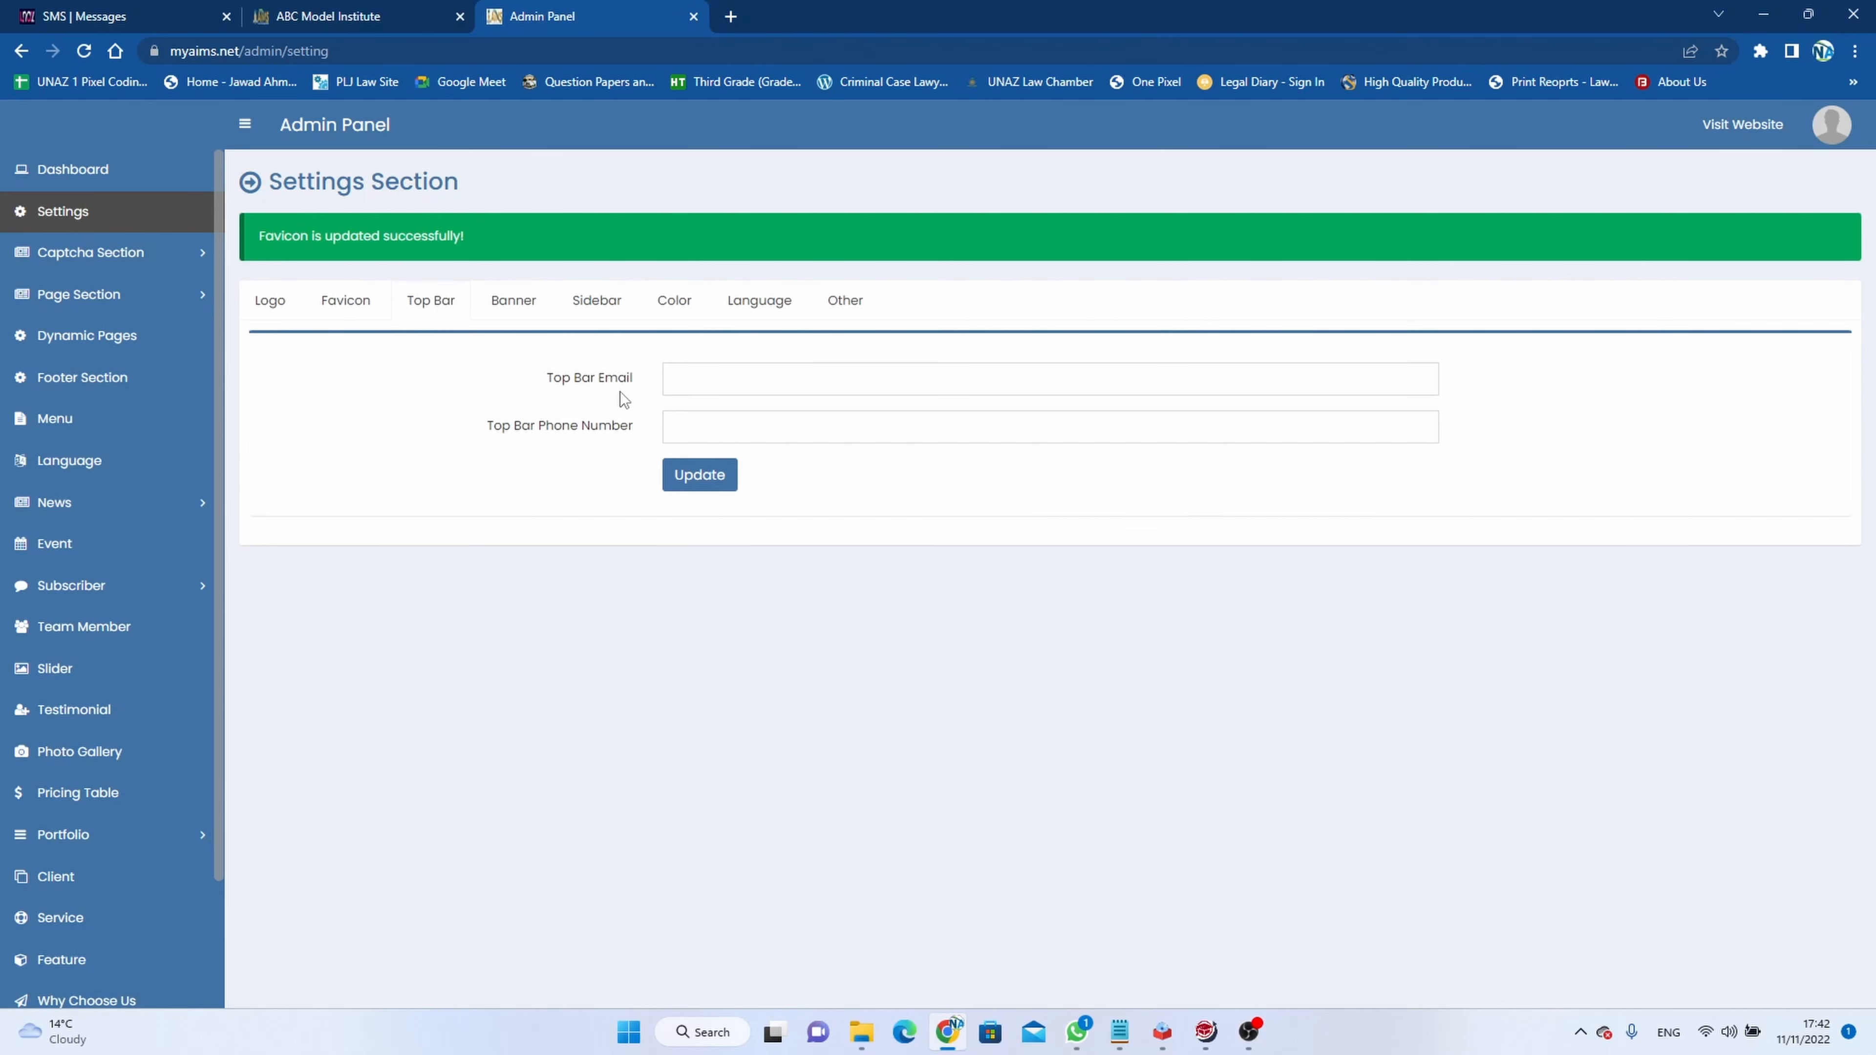
{"action": "left_click", "coordinate": [719, 386]}
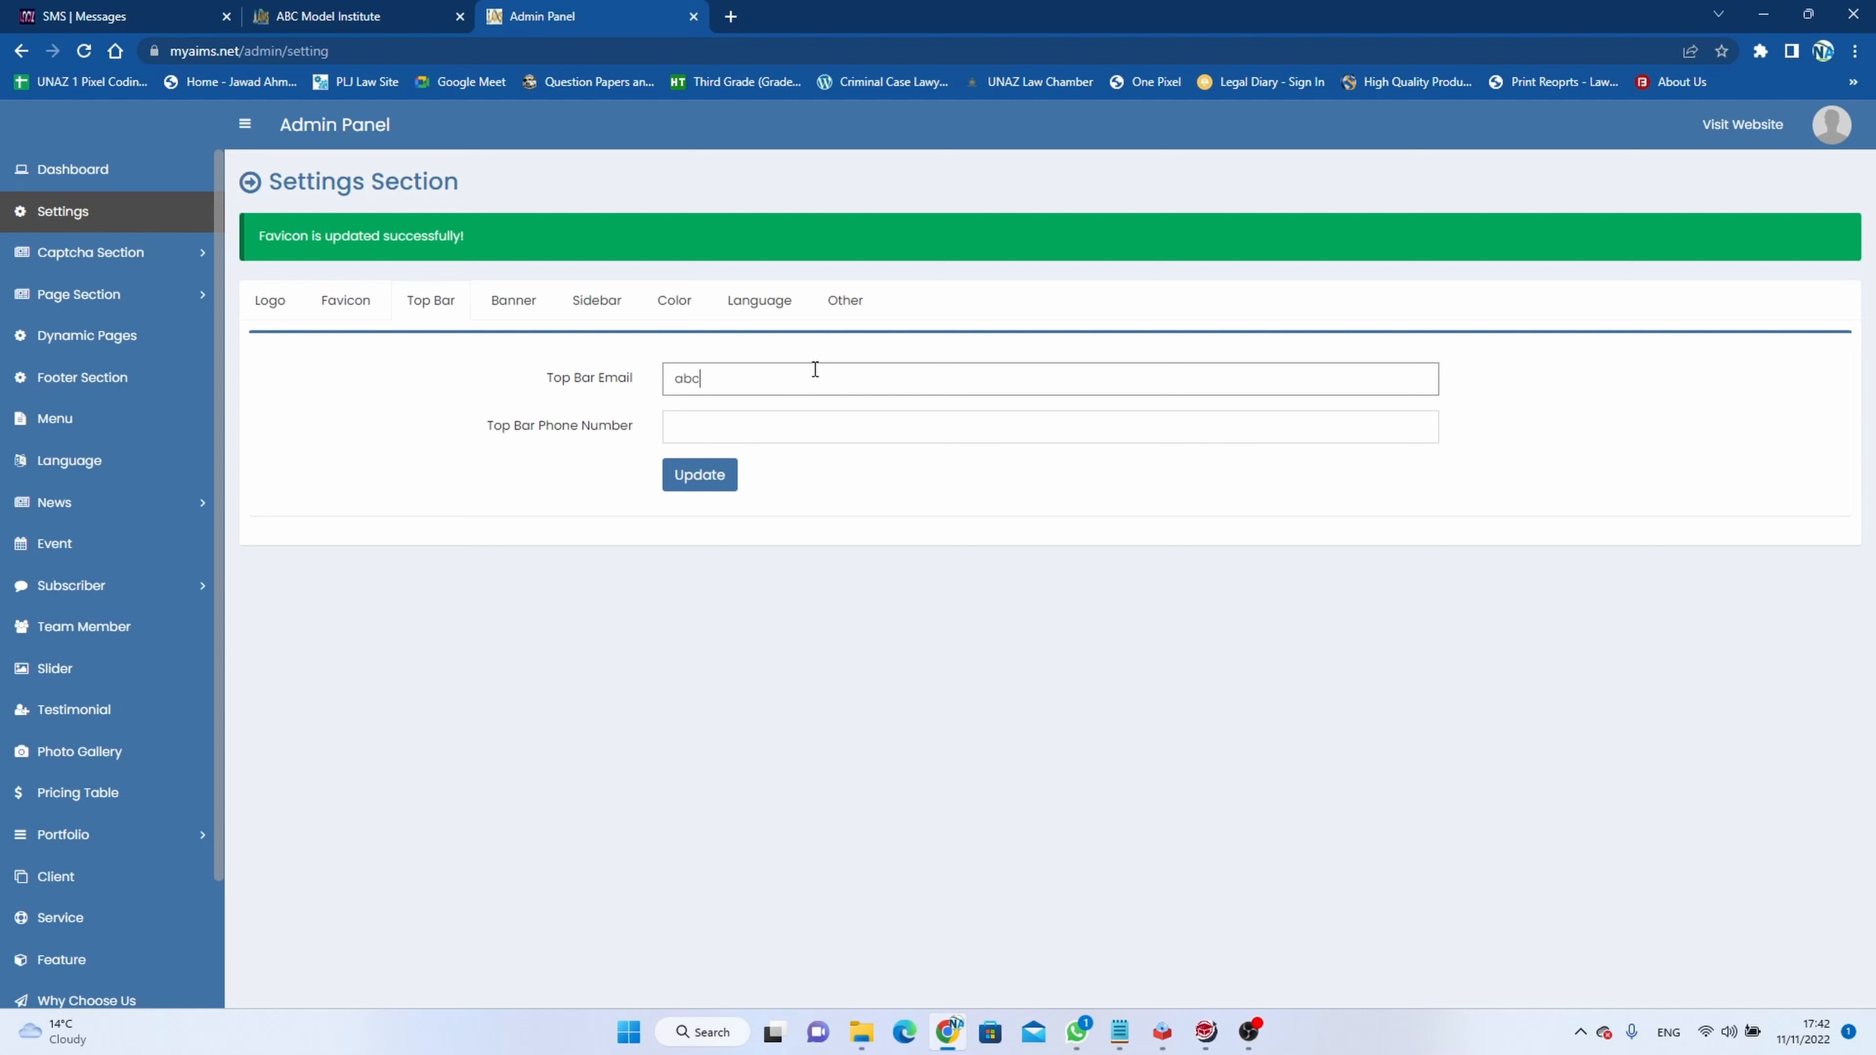
{"action": "type", "text": "abc@abc.com"}
{"action": "left_click", "coordinate": [842, 427]}
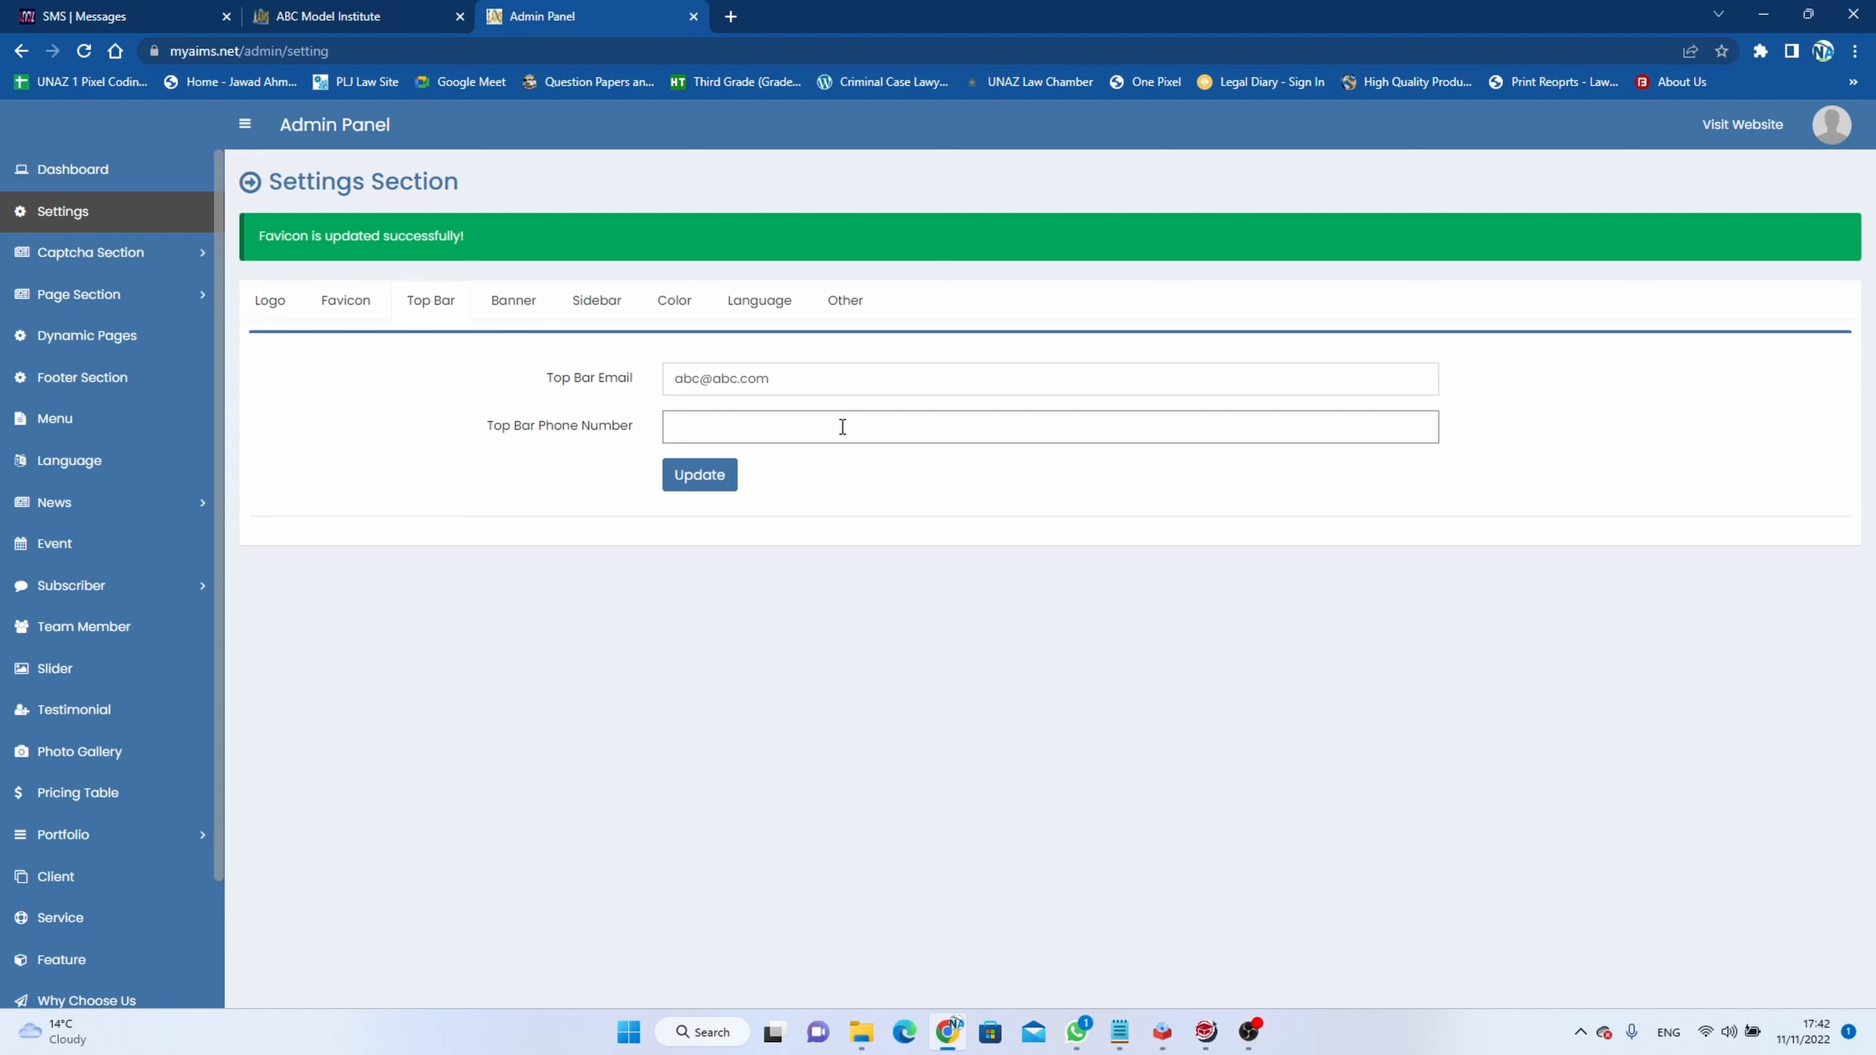
{"action": "type", "text": "0010000001"}
{"action": "left_click", "coordinate": [700, 474]}
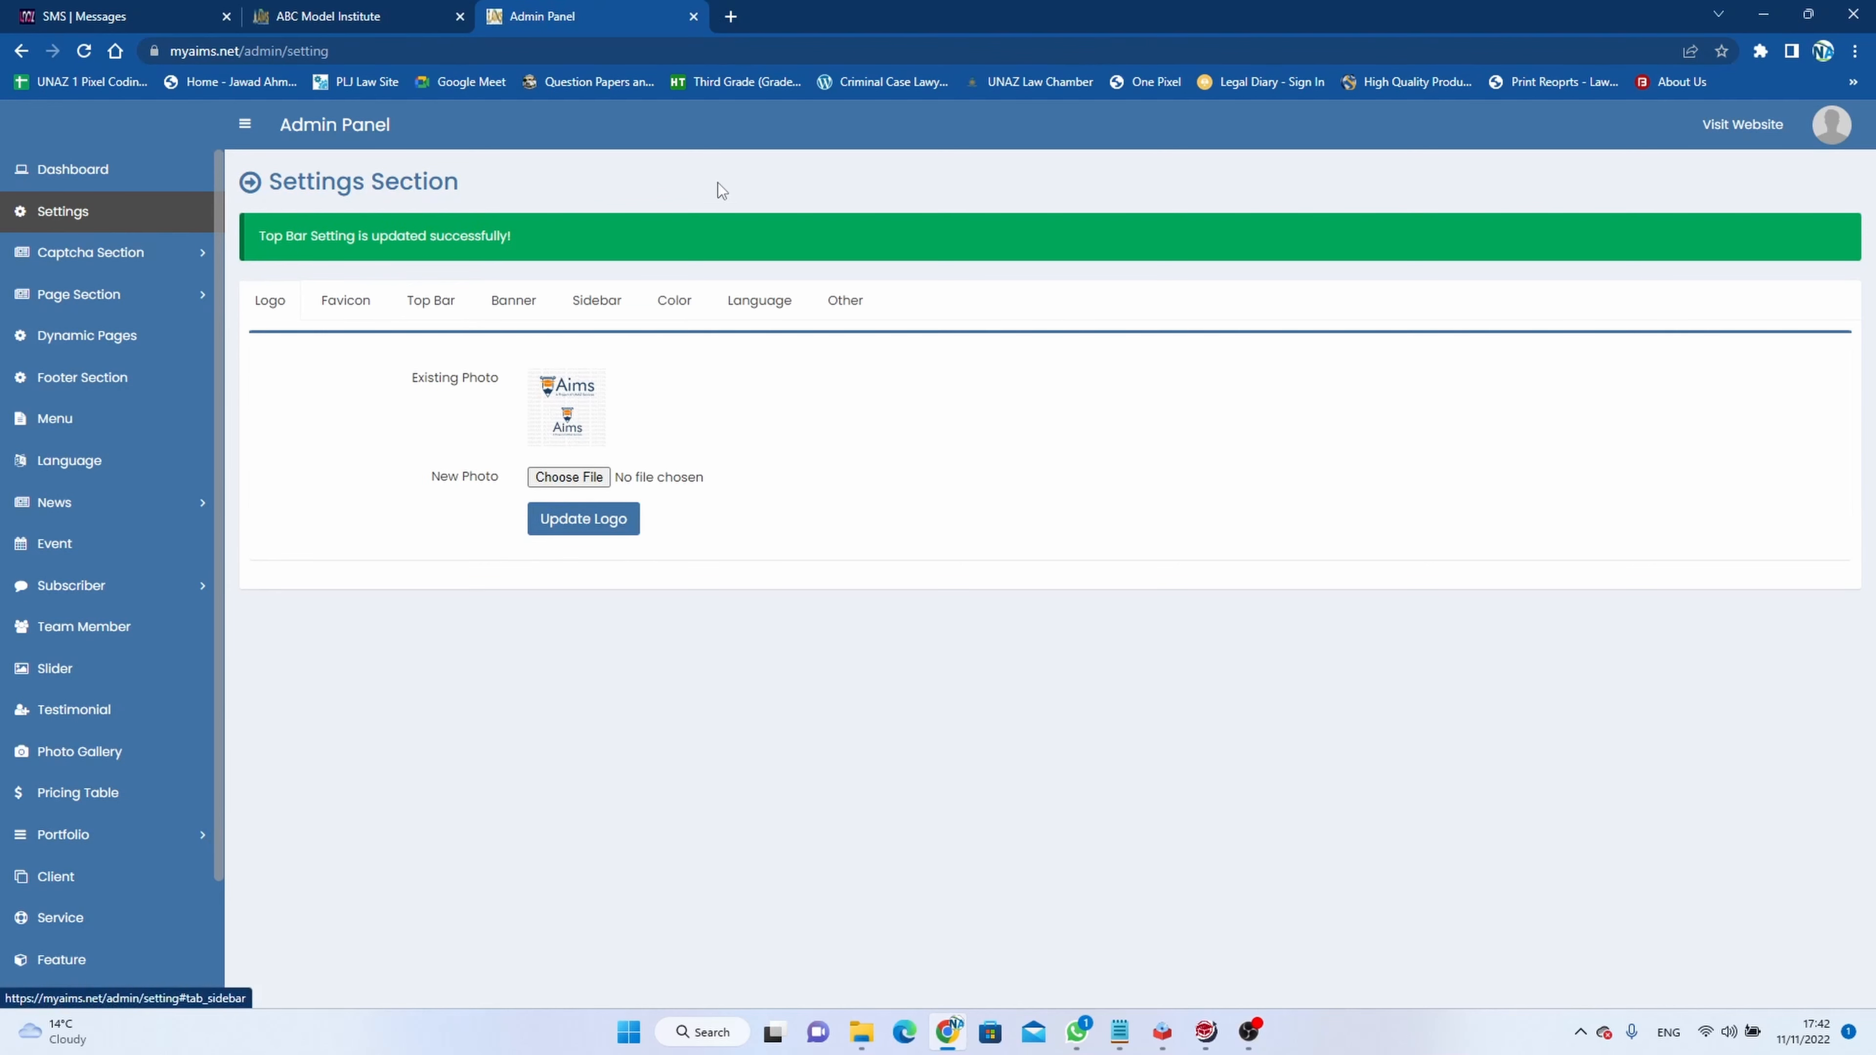
Review the page banner settings and look through the Logo New folder for an About Page banner image.
{"action": "left_click", "coordinate": [516, 305]}
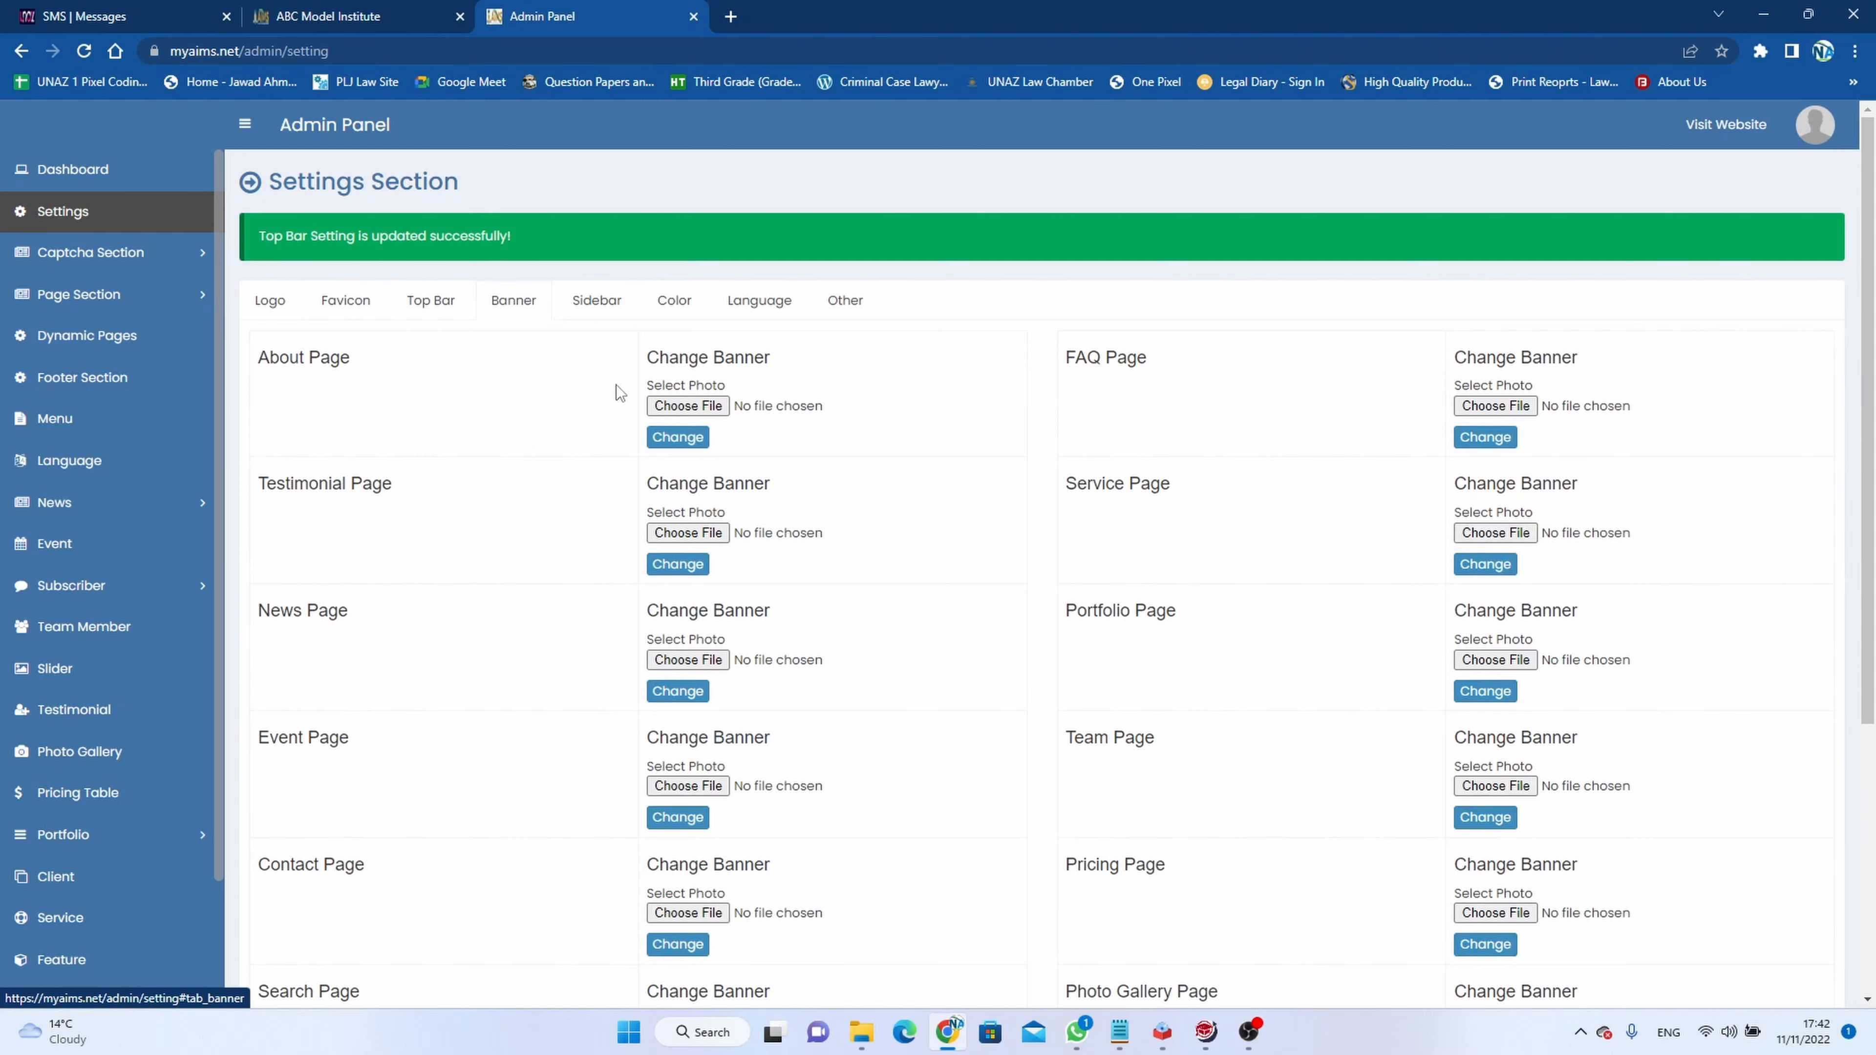
{"action": "scroll", "coordinate": [870, 697], "scroll_direction": "down", "scroll_amount": 5}
{"action": "scroll", "coordinate": [872, 698], "scroll_direction": "up", "scroll_amount": 4}
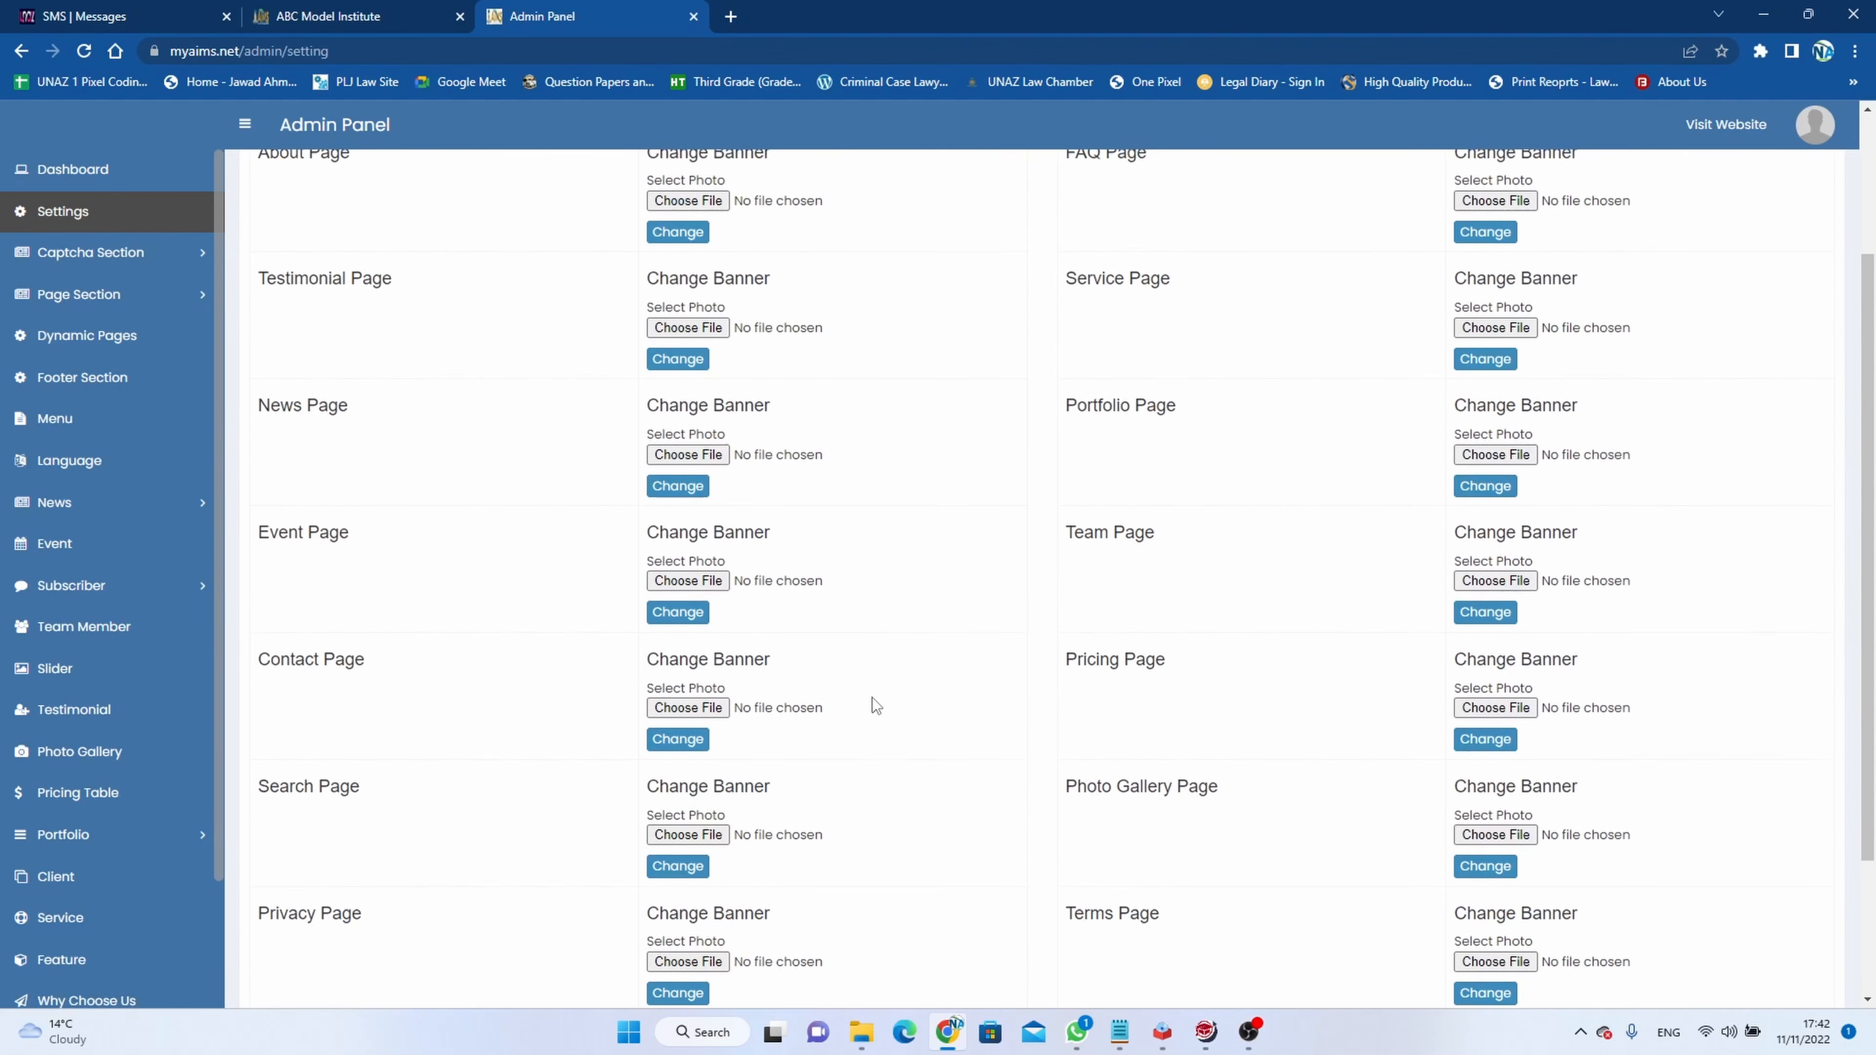
{"action": "scroll", "coordinate": [886, 680], "scroll_direction": "up", "scroll_amount": 2}
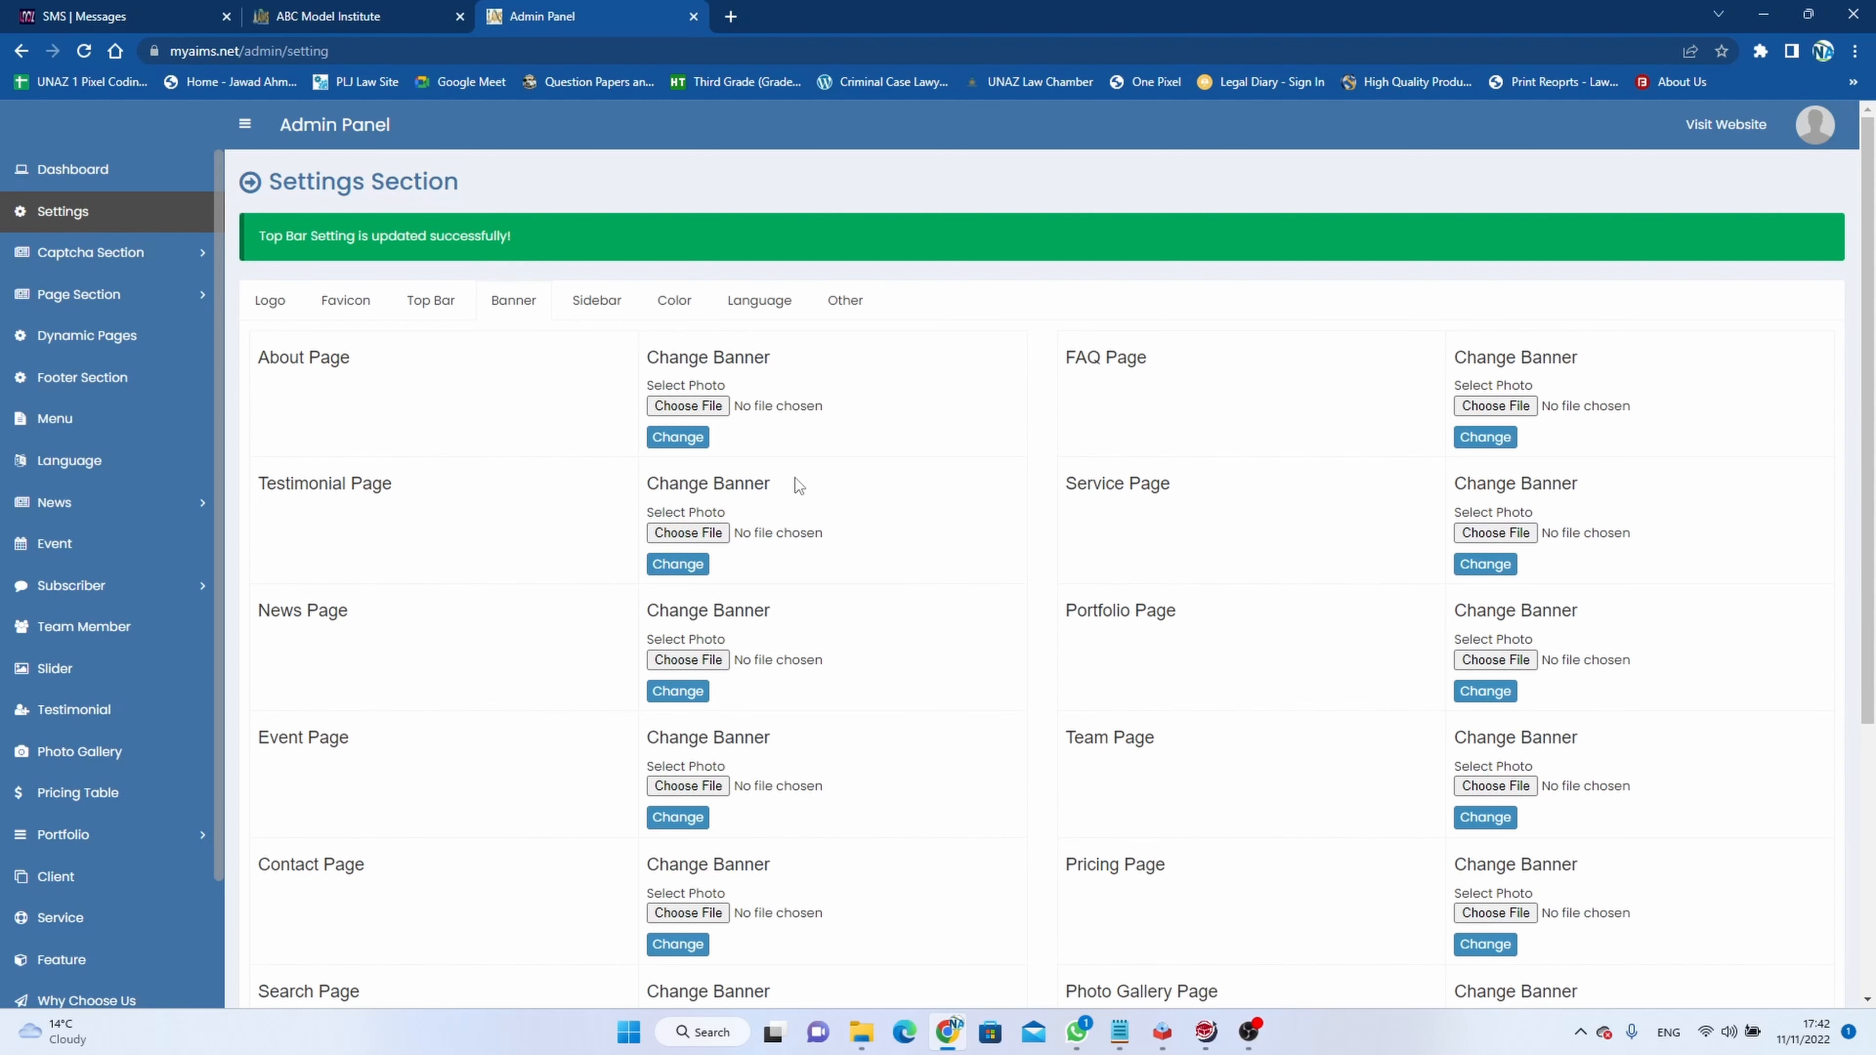
{"action": "left_click", "coordinate": [686, 406]}
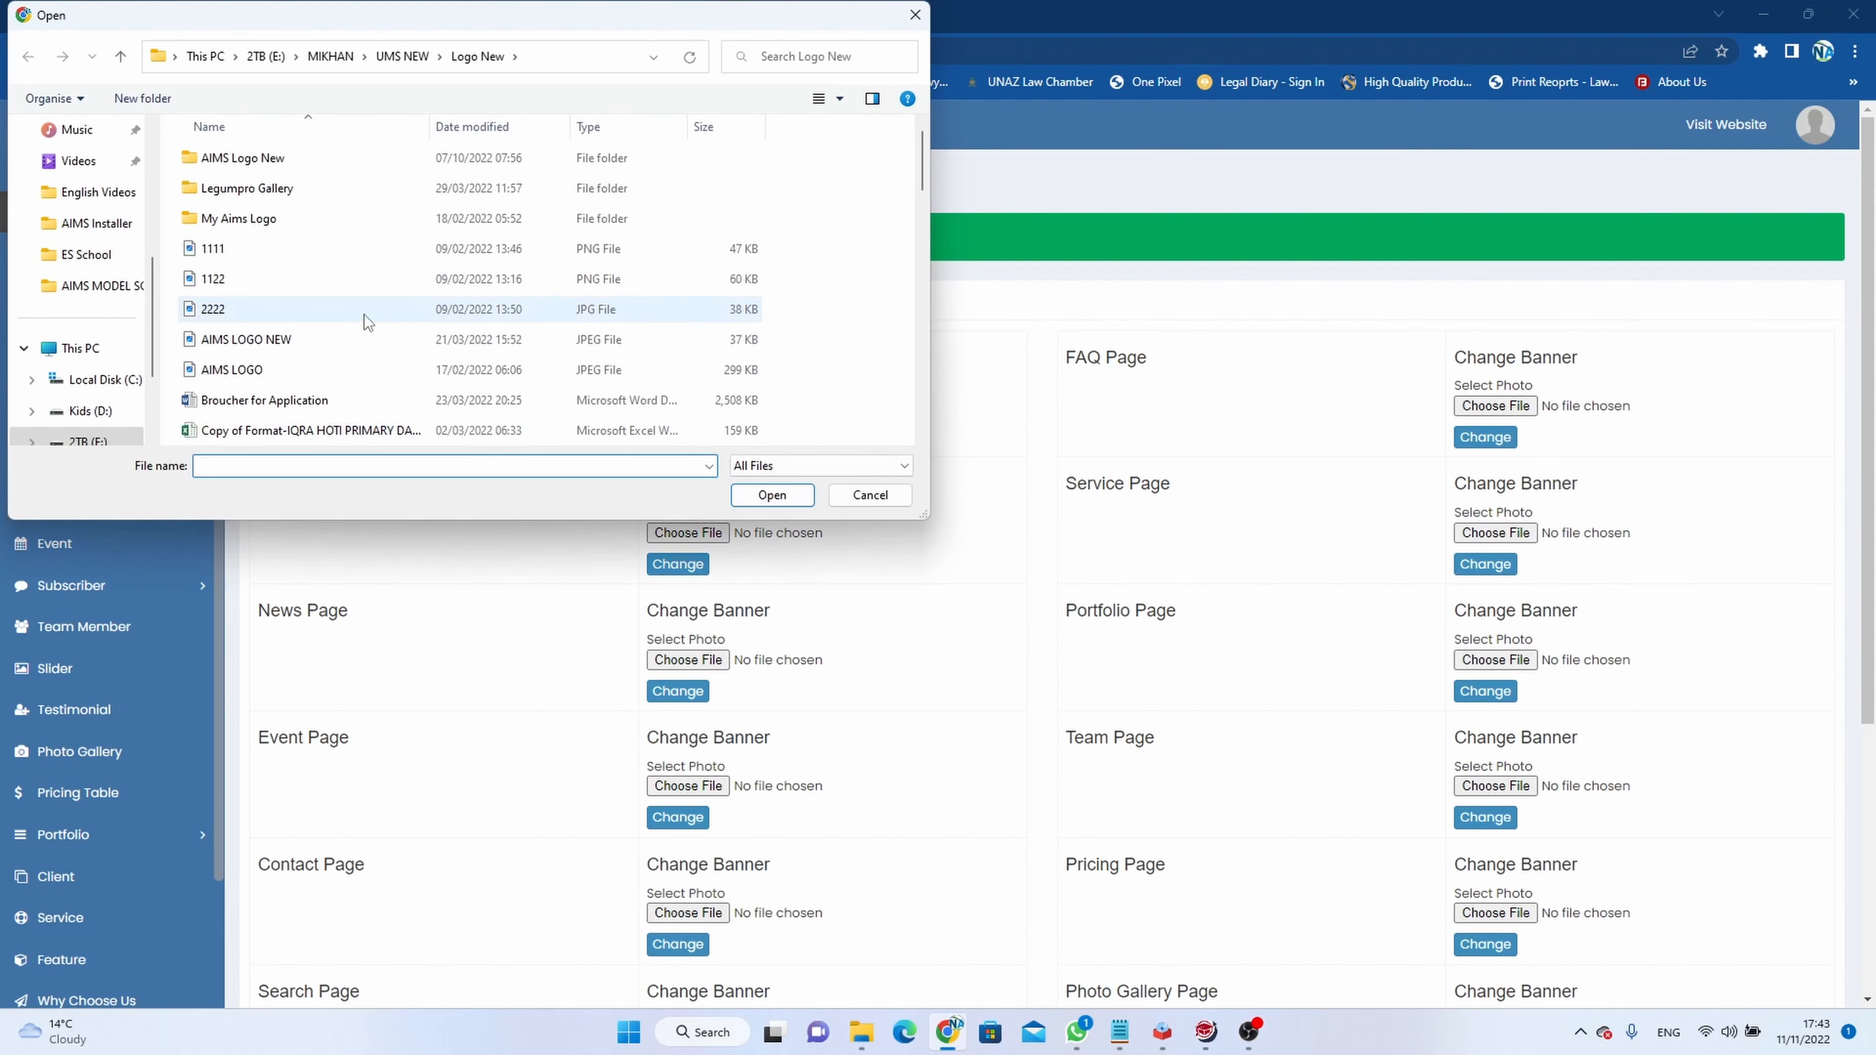
{"action": "scroll", "coordinate": [364, 314], "scroll_direction": "down", "scroll_amount": 6}
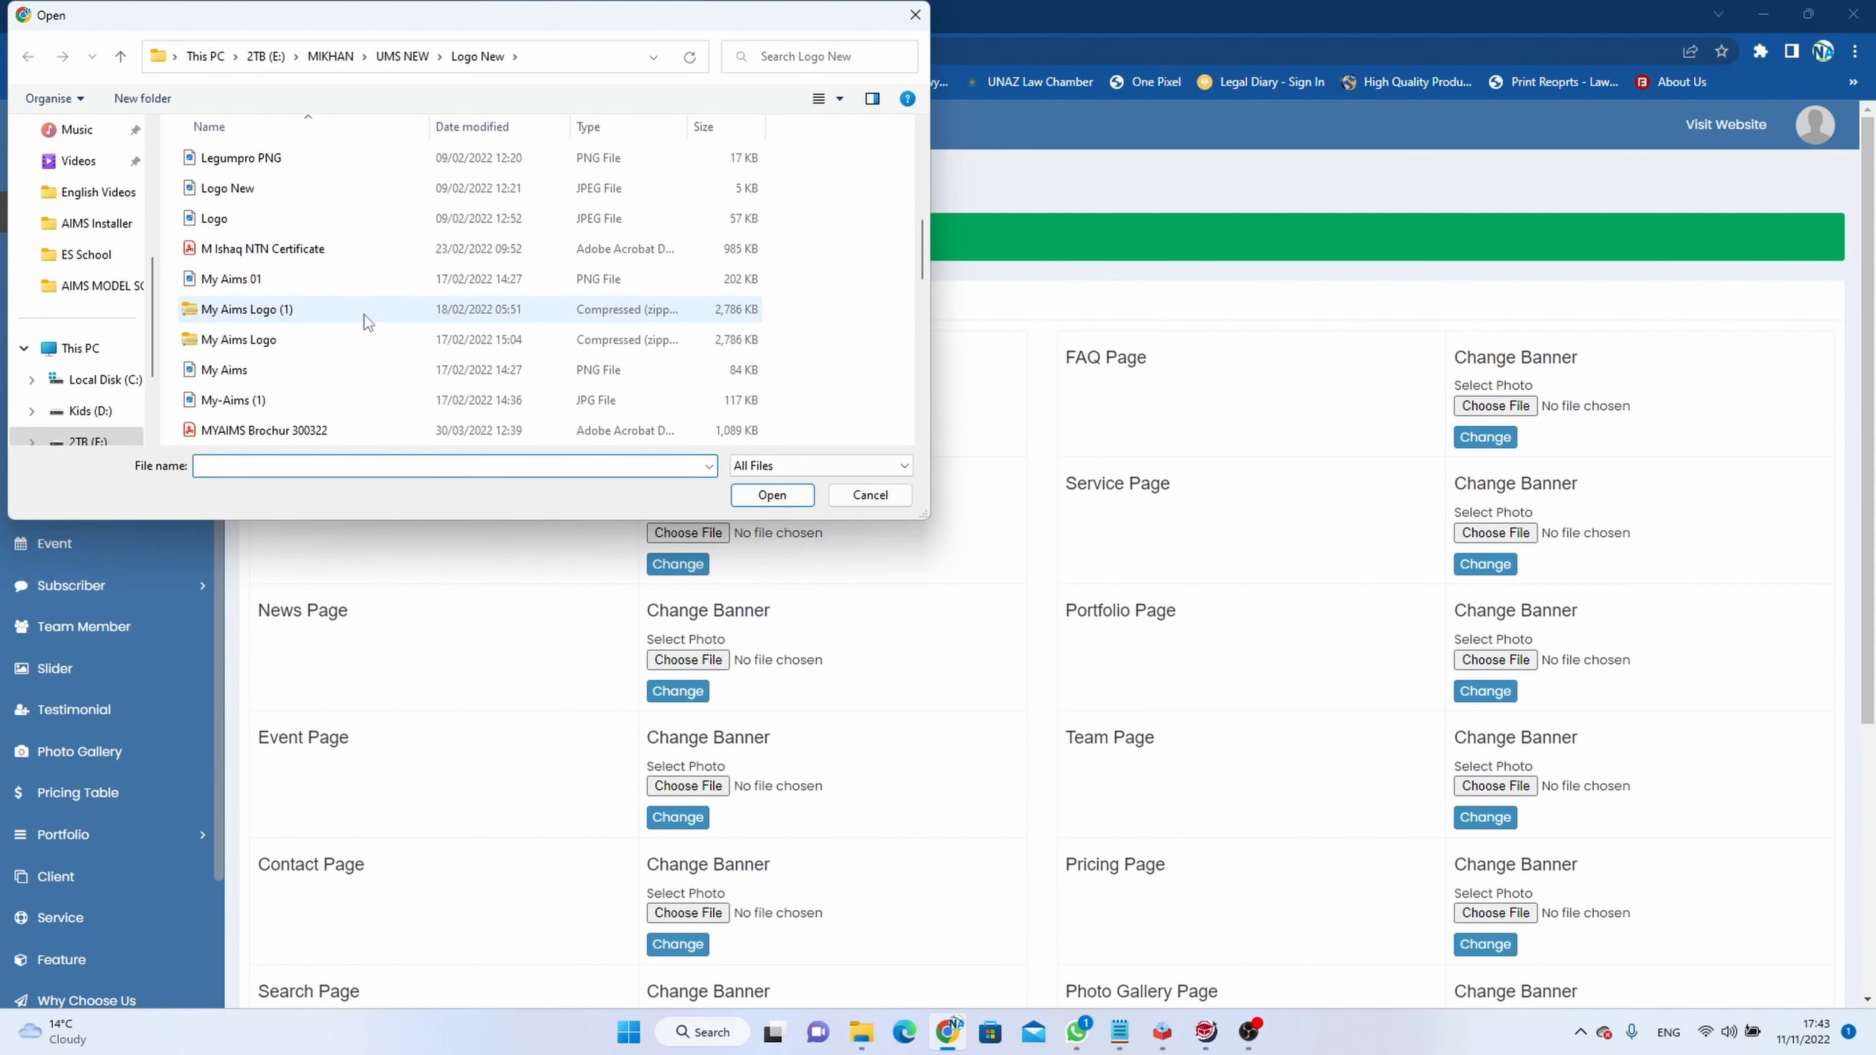
{"action": "scroll", "coordinate": [363, 314], "scroll_direction": "up", "scroll_amount": 1}
{"action": "scroll", "coordinate": [363, 314], "scroll_direction": "down", "scroll_amount": 6}
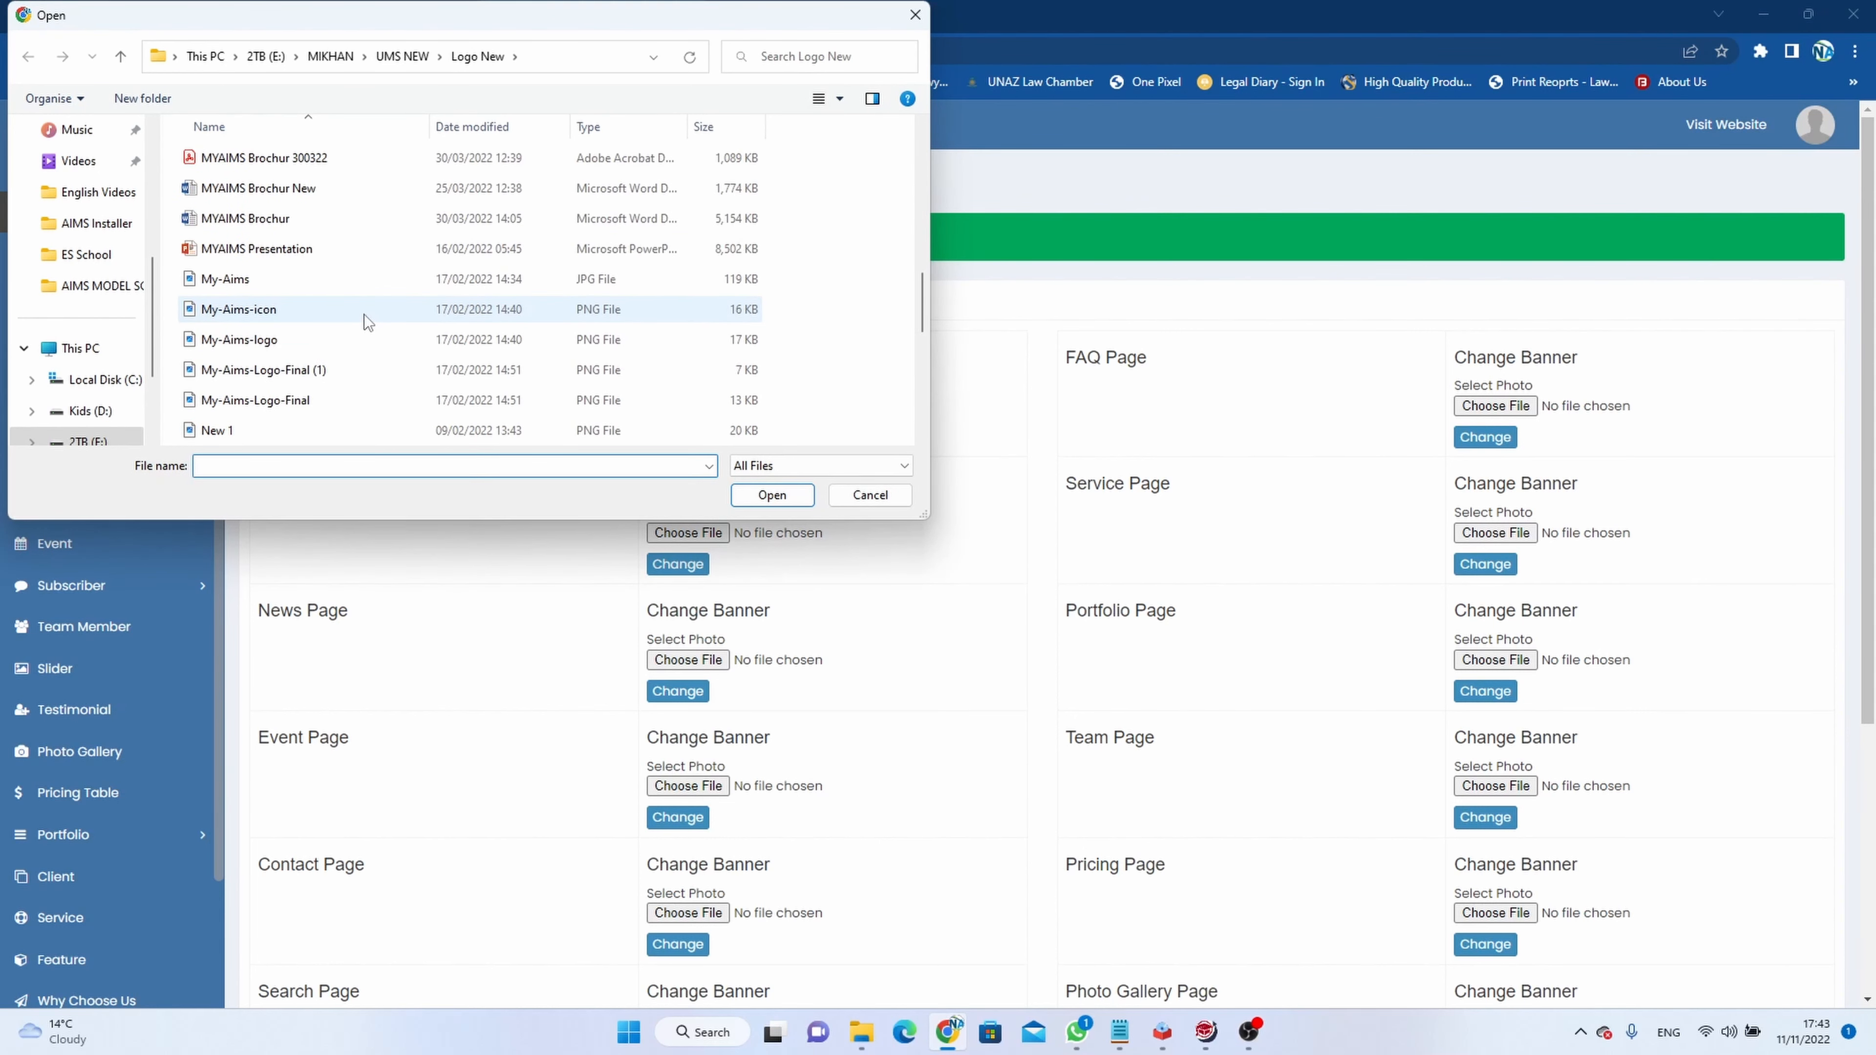
{"action": "scroll", "coordinate": [363, 314], "scroll_direction": "down", "scroll_amount": 3}
{"action": "scroll", "coordinate": [363, 315], "scroll_direction": "up", "scroll_amount": 6}
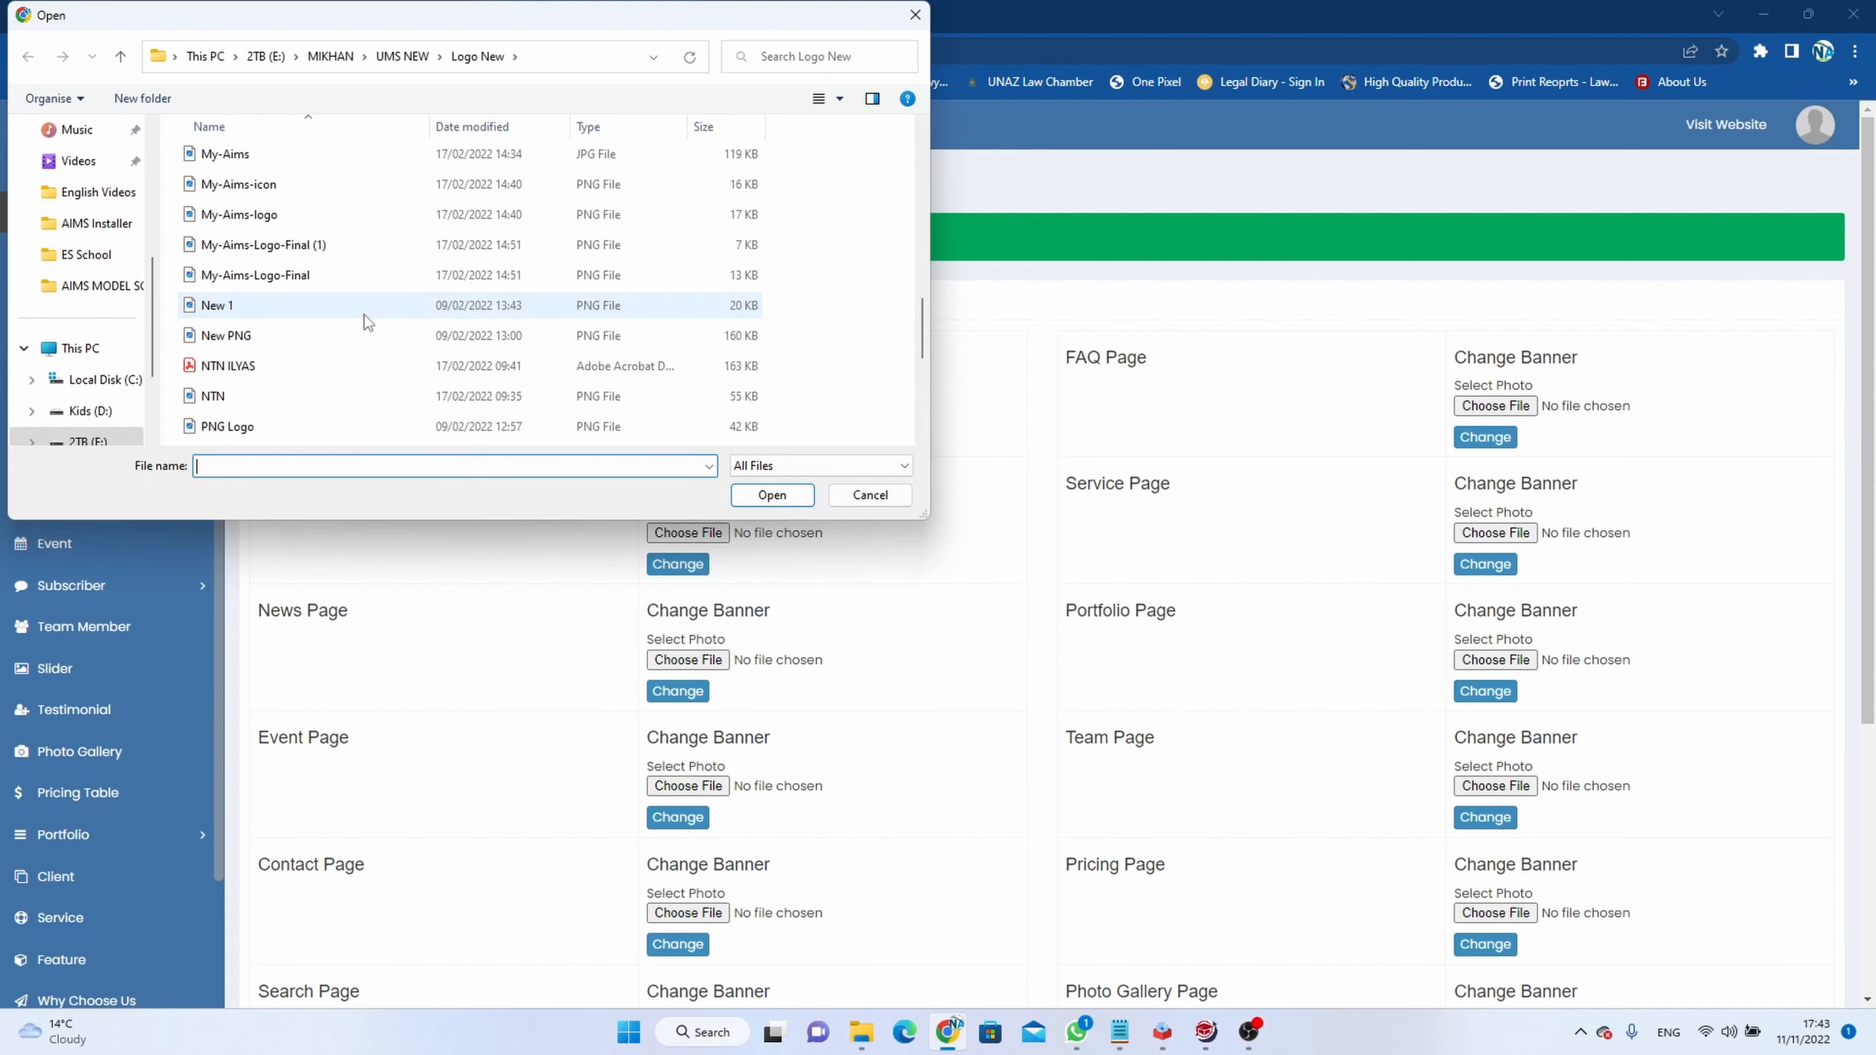
{"action": "scroll", "coordinate": [138, 255], "scroll_direction": "up", "scroll_amount": 4}
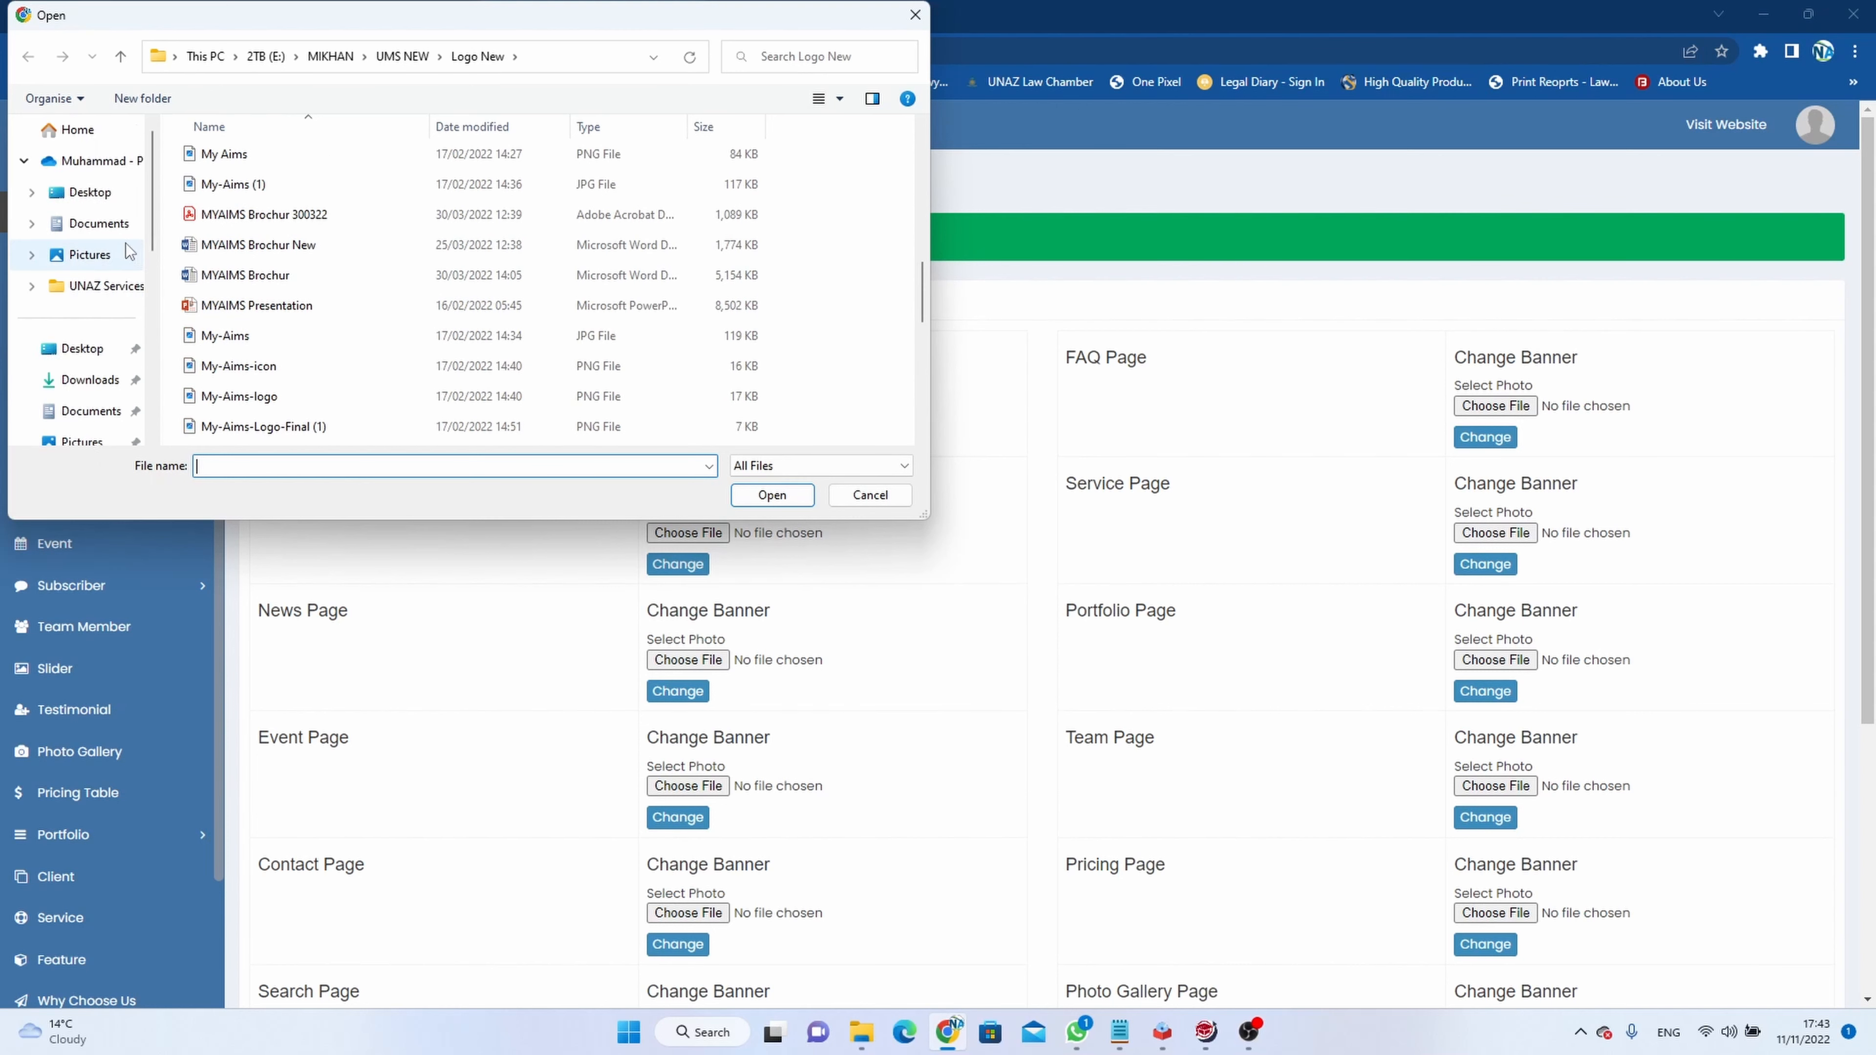
Update the About Page banner with the AIMS 1 image from the School Images folder inside the desktop's Collection shortcut.
{"action": "left_click", "coordinate": [90, 192]}
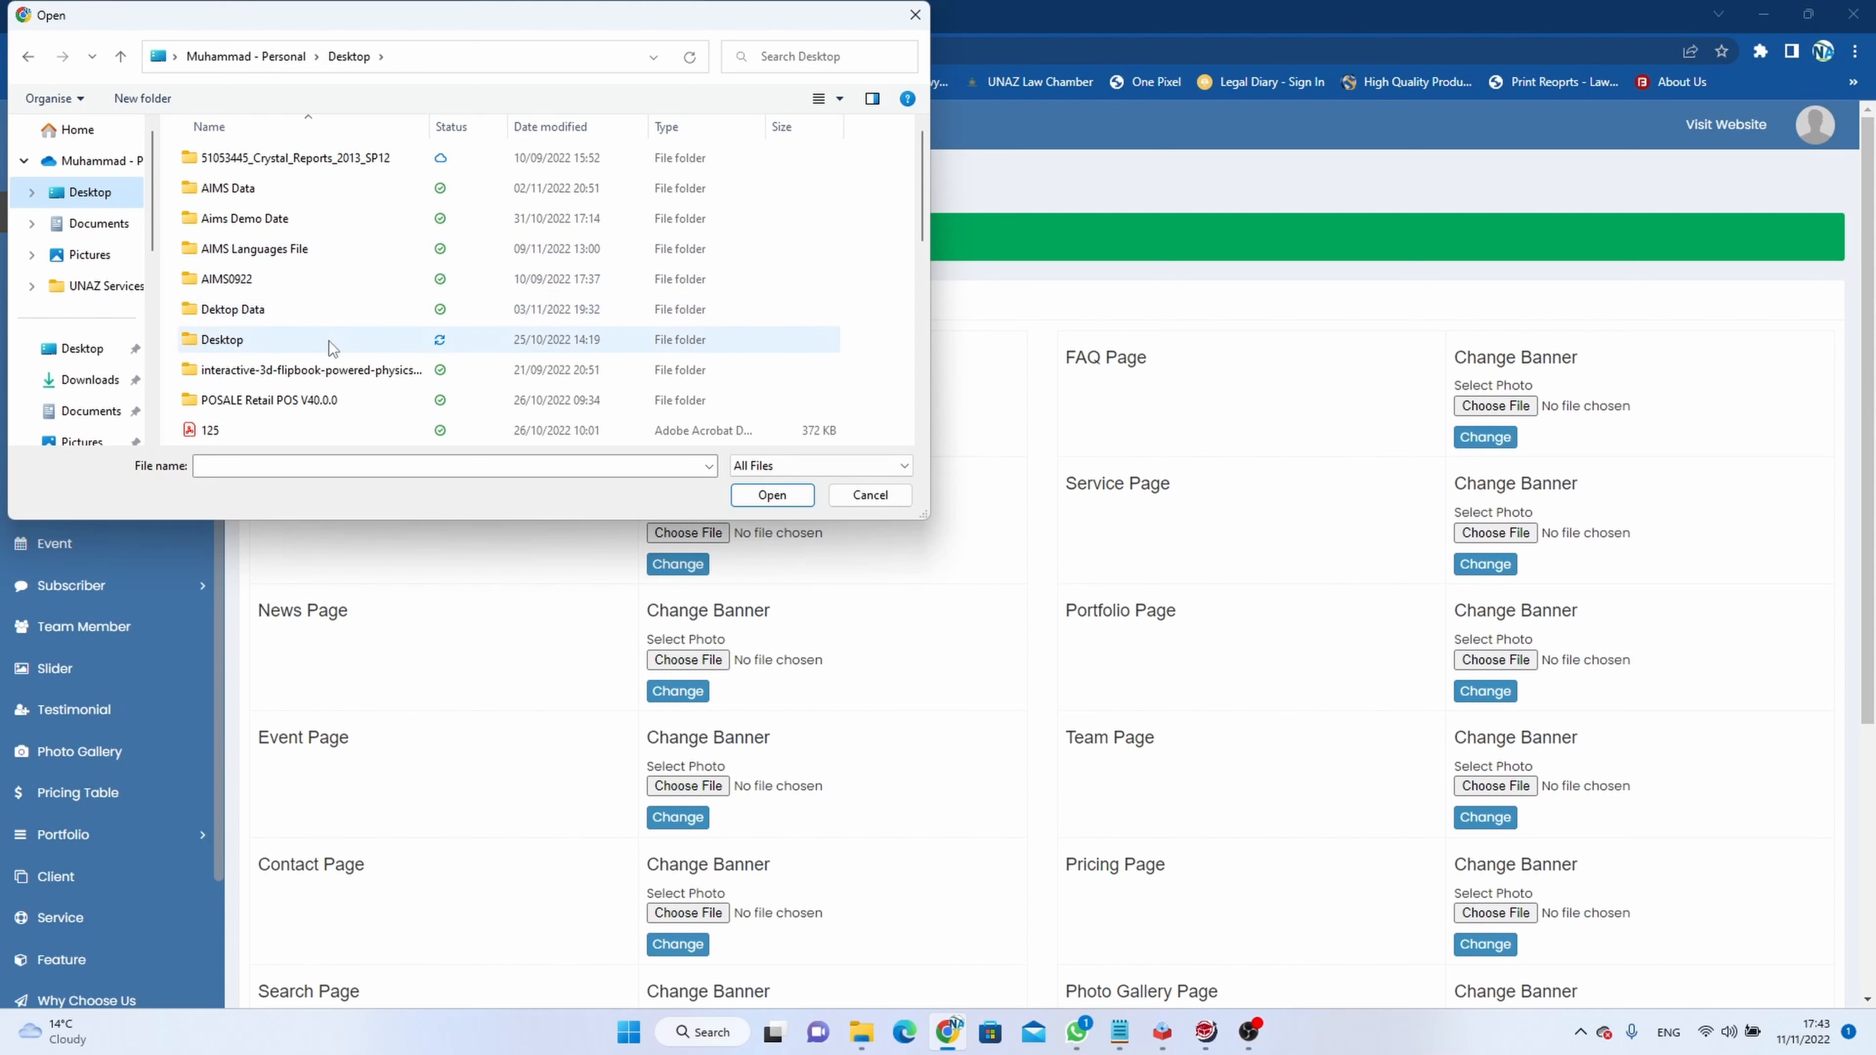
{"action": "scroll", "coordinate": [323, 338], "scroll_direction": "down", "scroll_amount": 1}
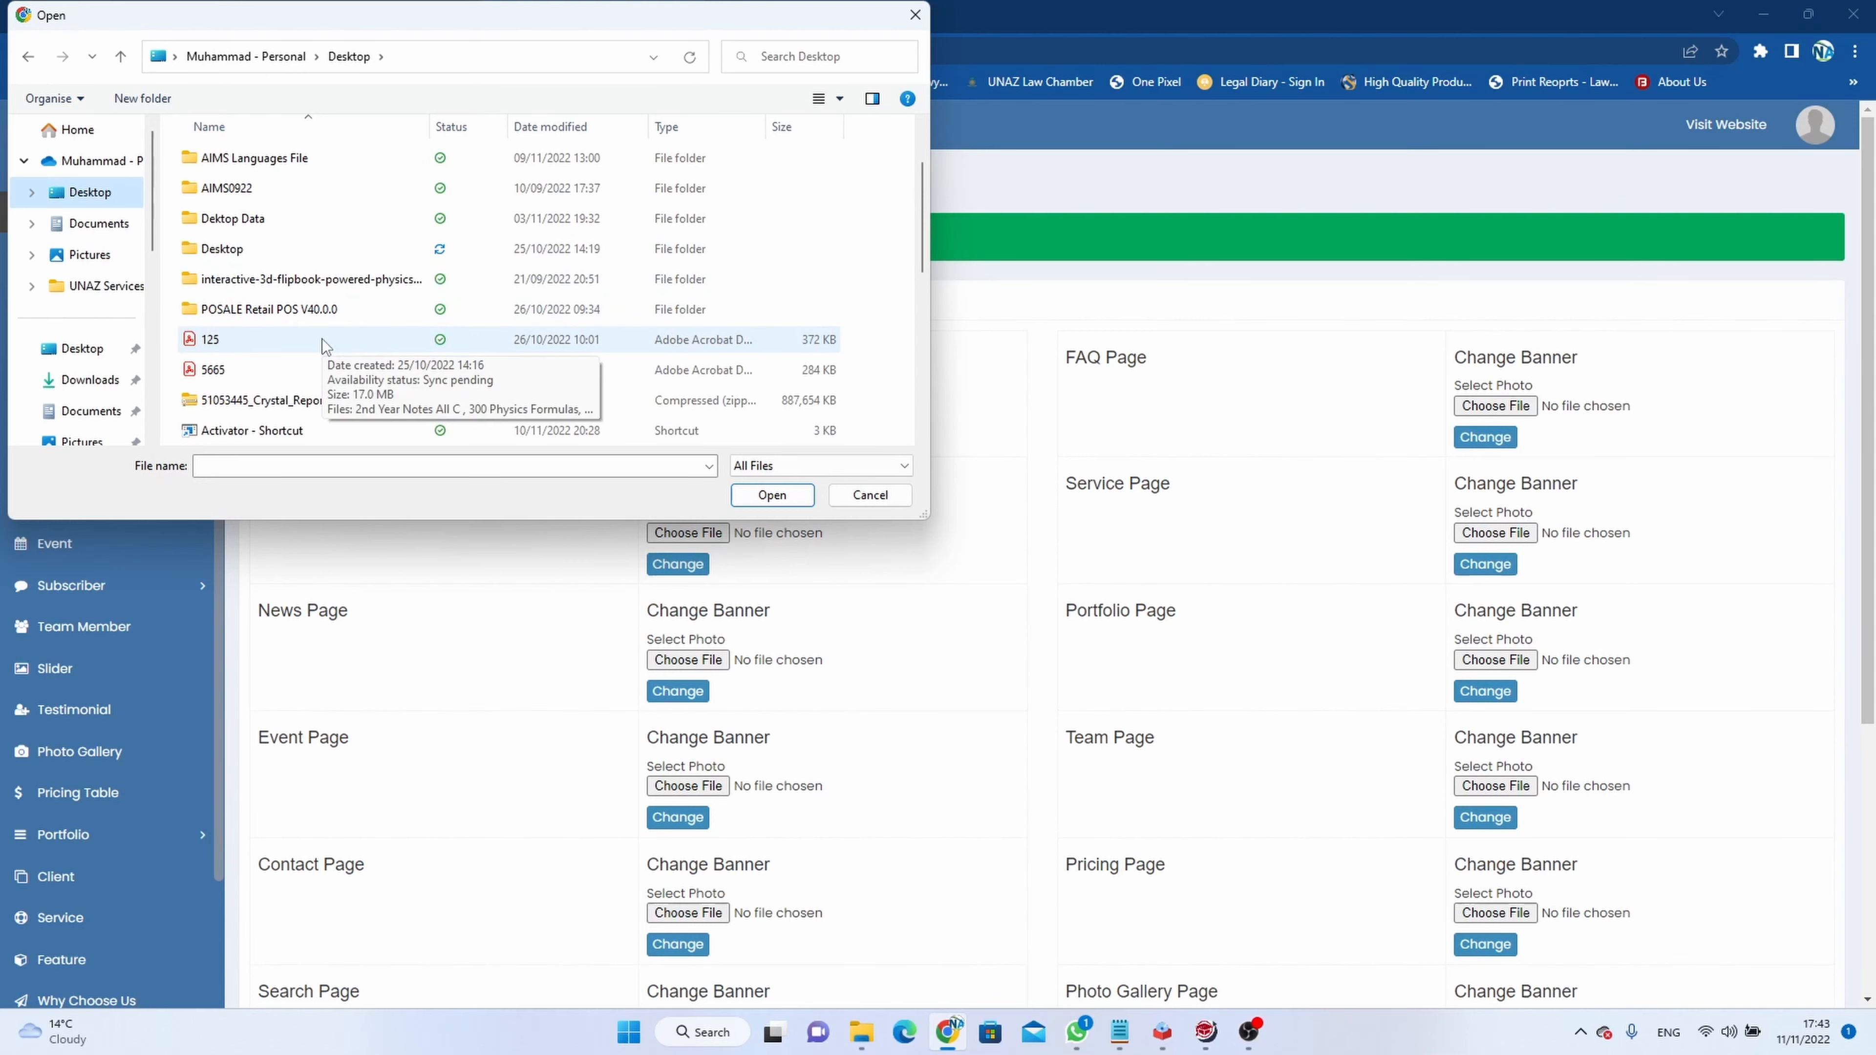
{"action": "scroll", "coordinate": [322, 338], "scroll_direction": "down", "scroll_amount": 1}
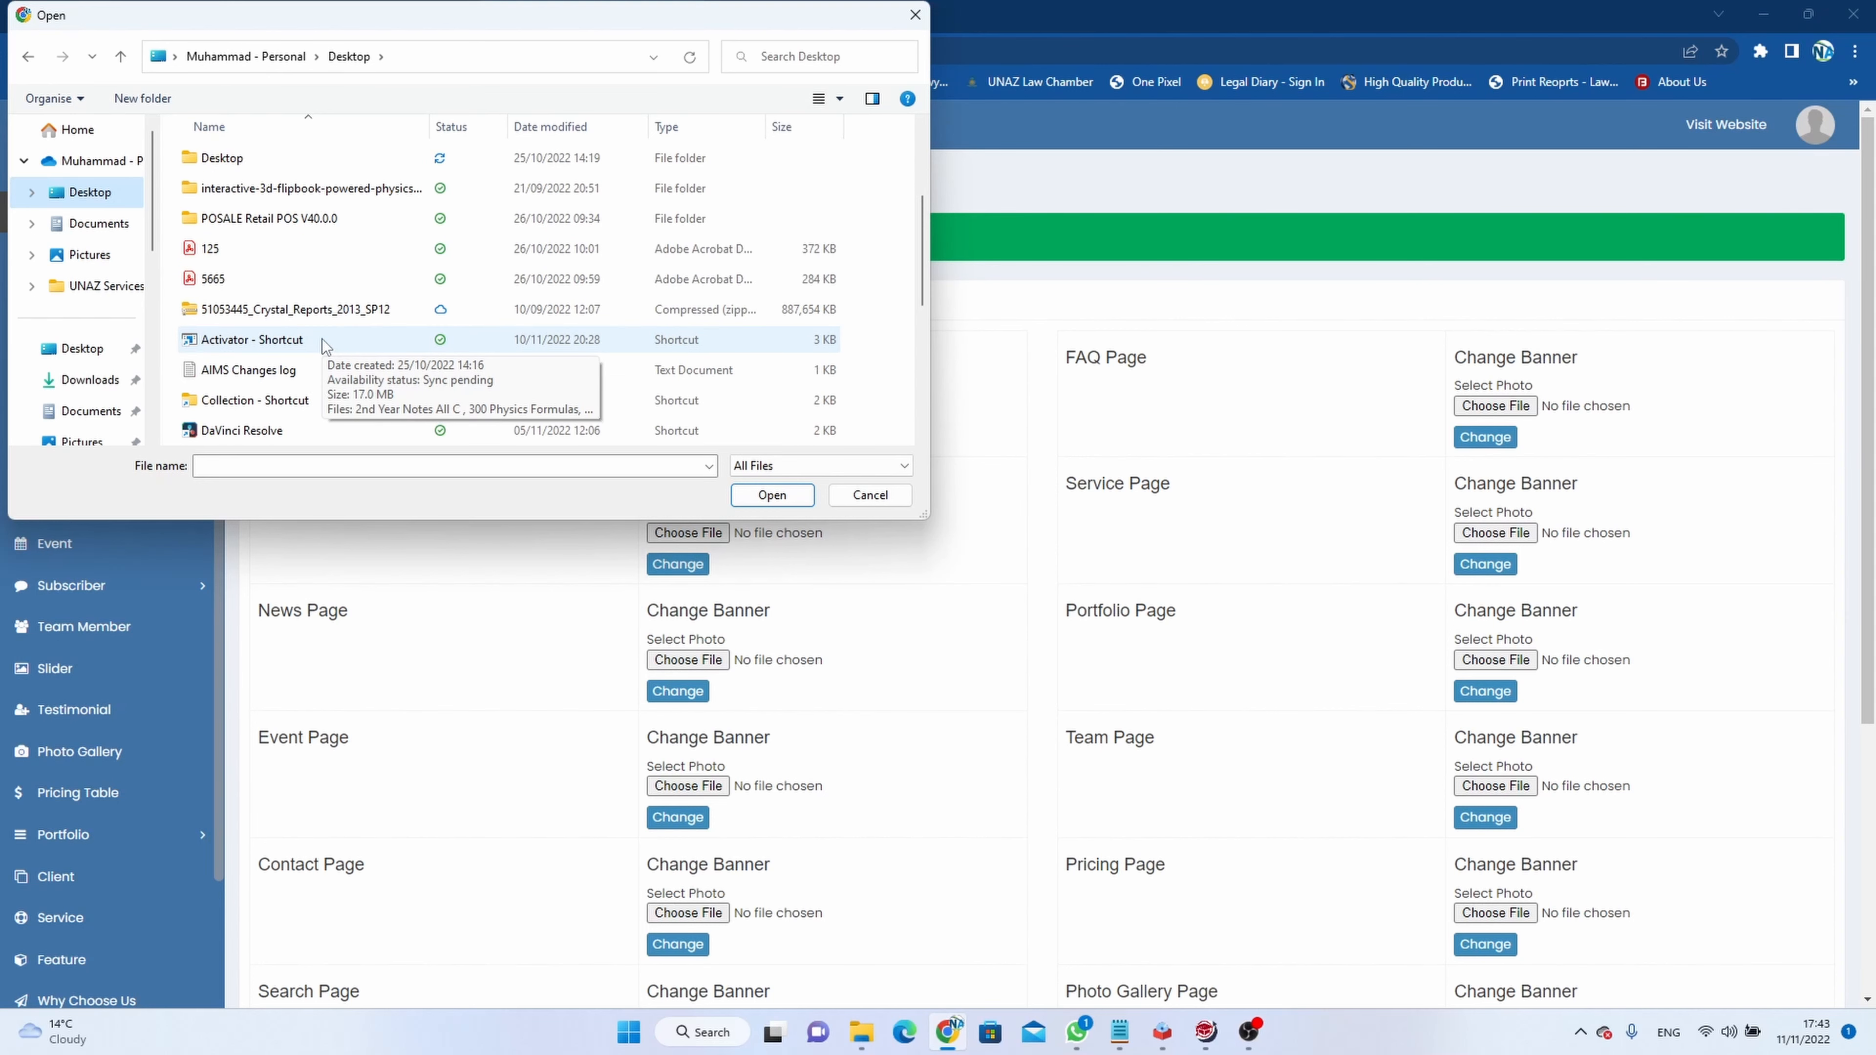
{"action": "double_click", "coordinate": [301, 406]}
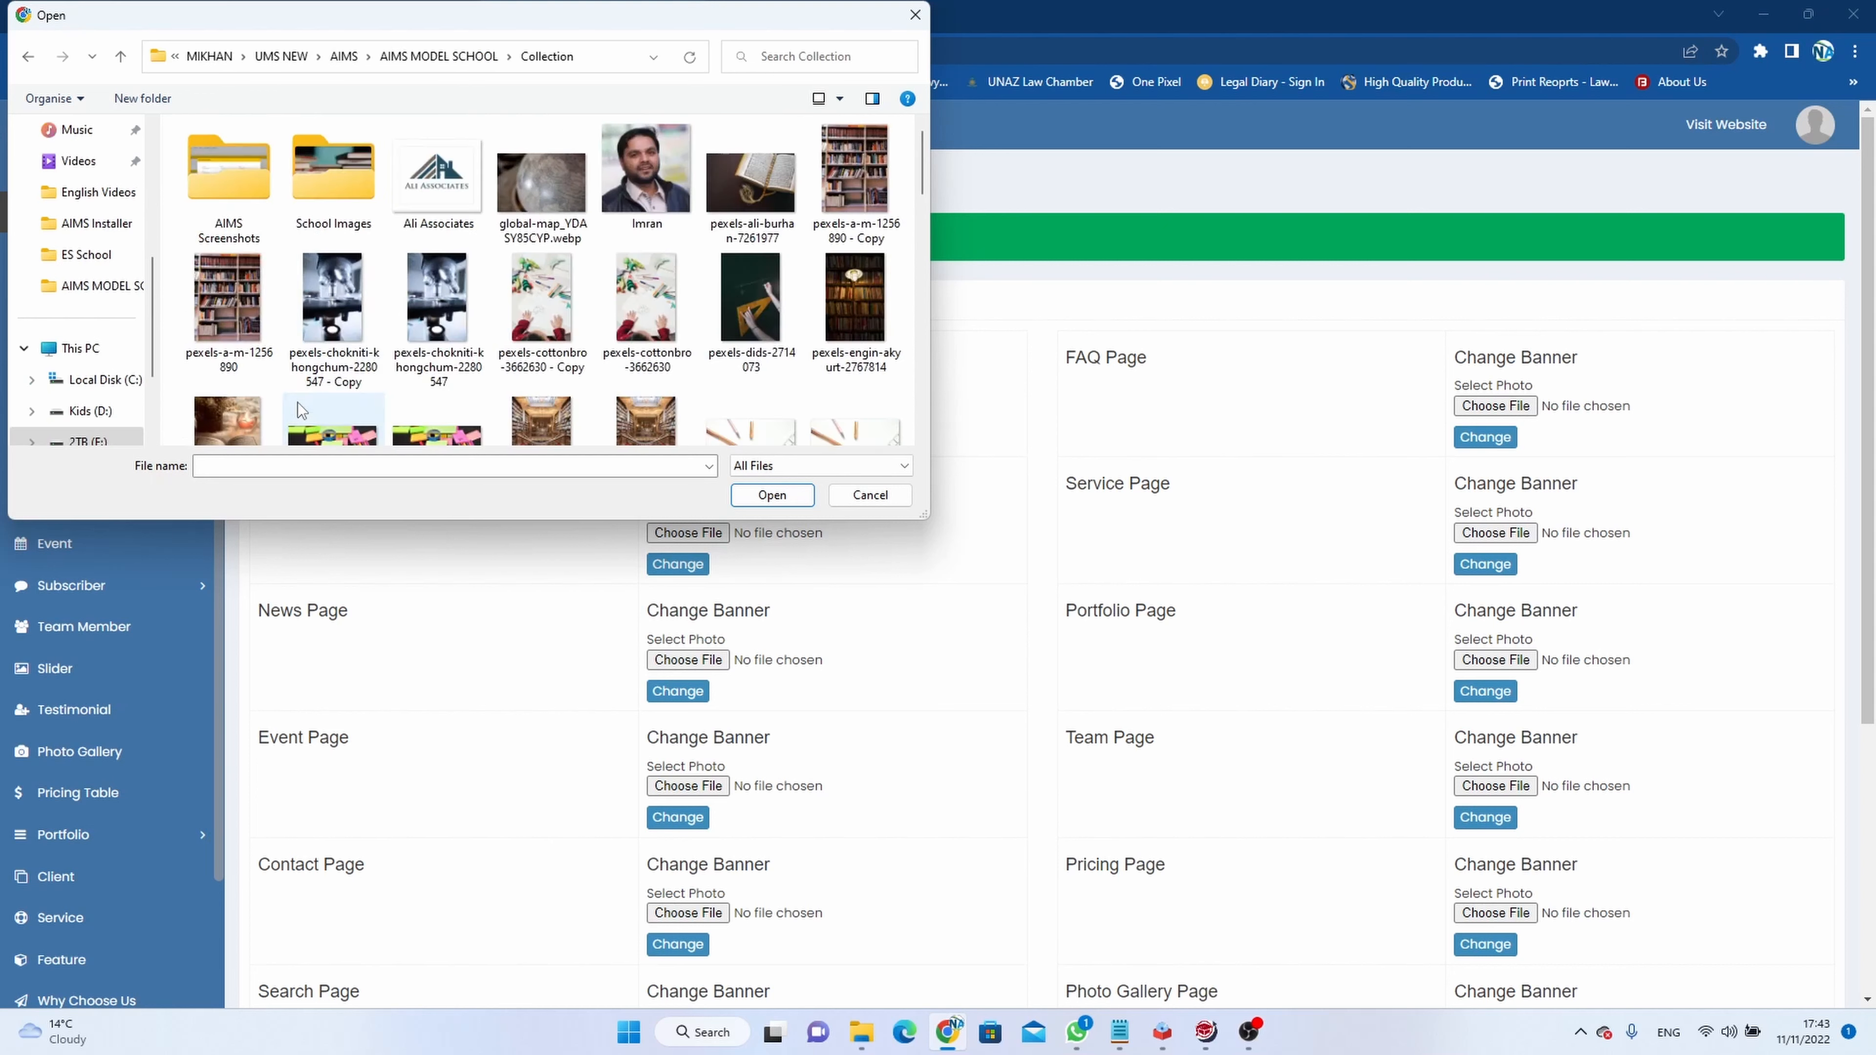
{"action": "double_click", "coordinate": [347, 206]}
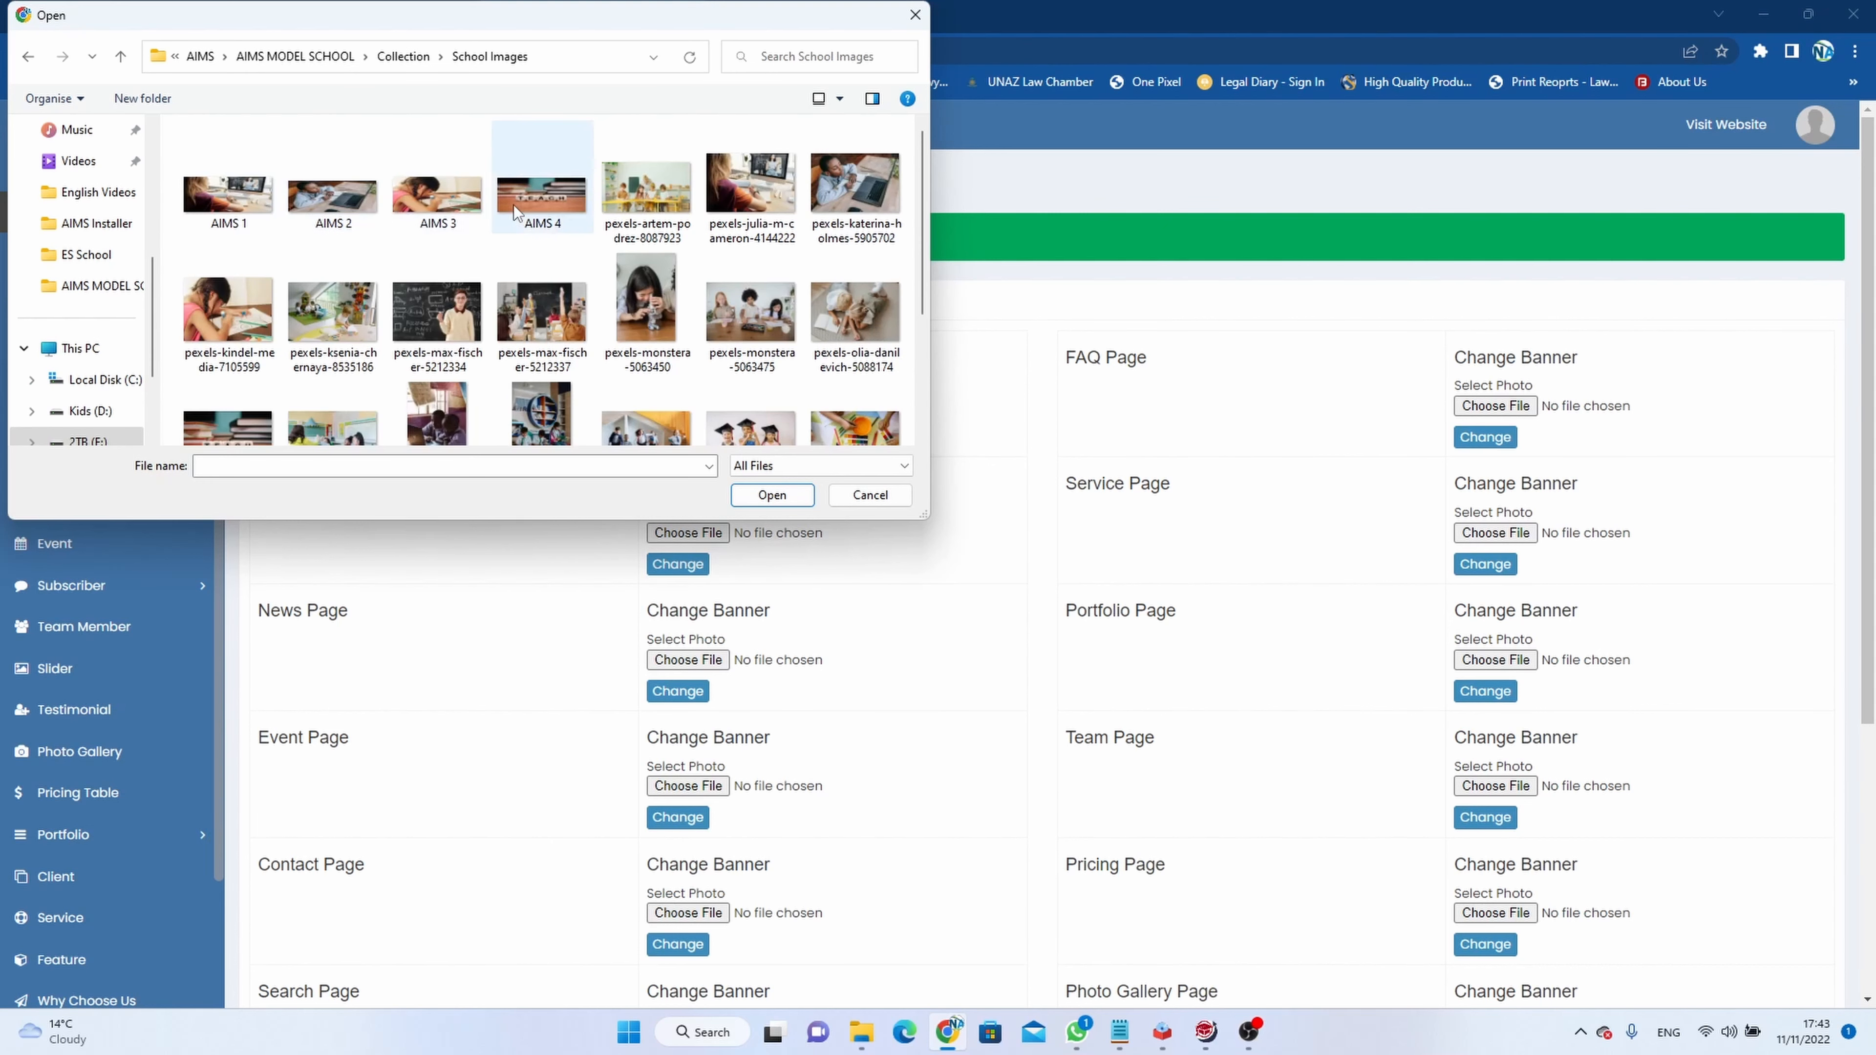
{"action": "left_click", "coordinate": [250, 207]}
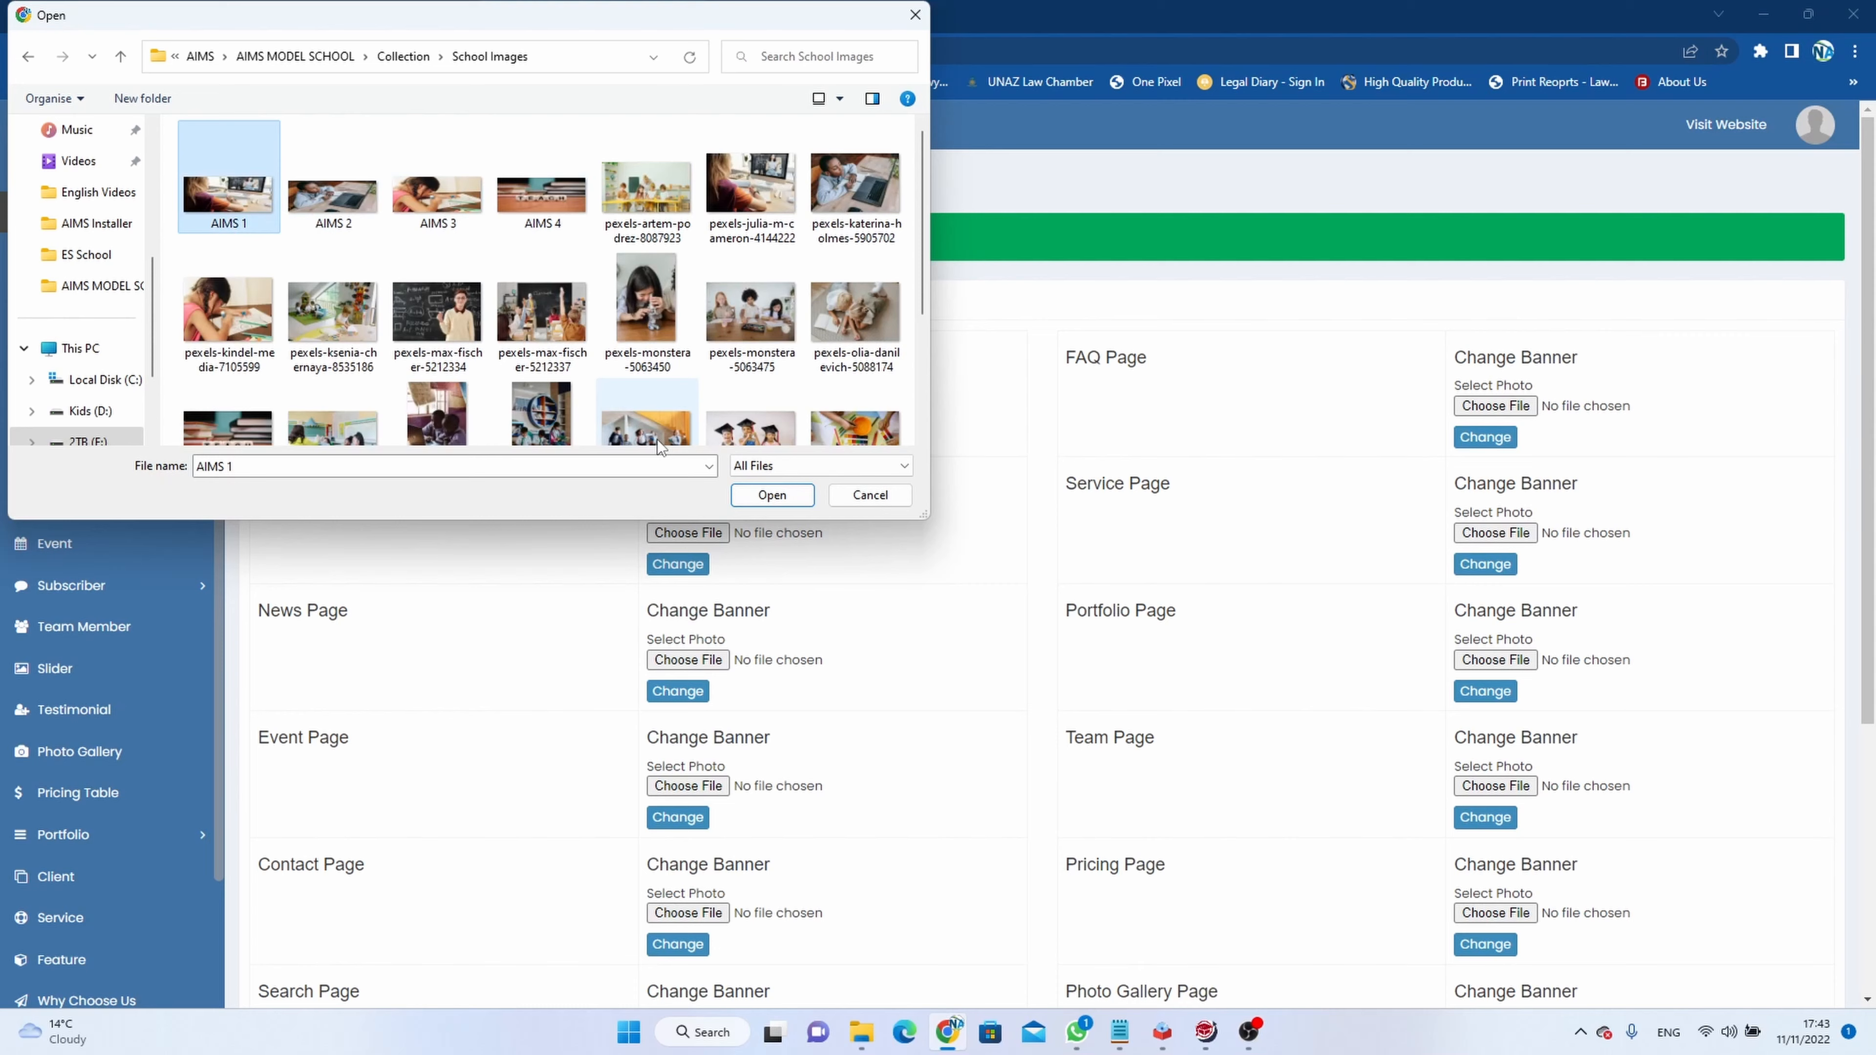
{"action": "left_click", "coordinate": [764, 497]}
{"action": "left_click", "coordinate": [698, 442]}
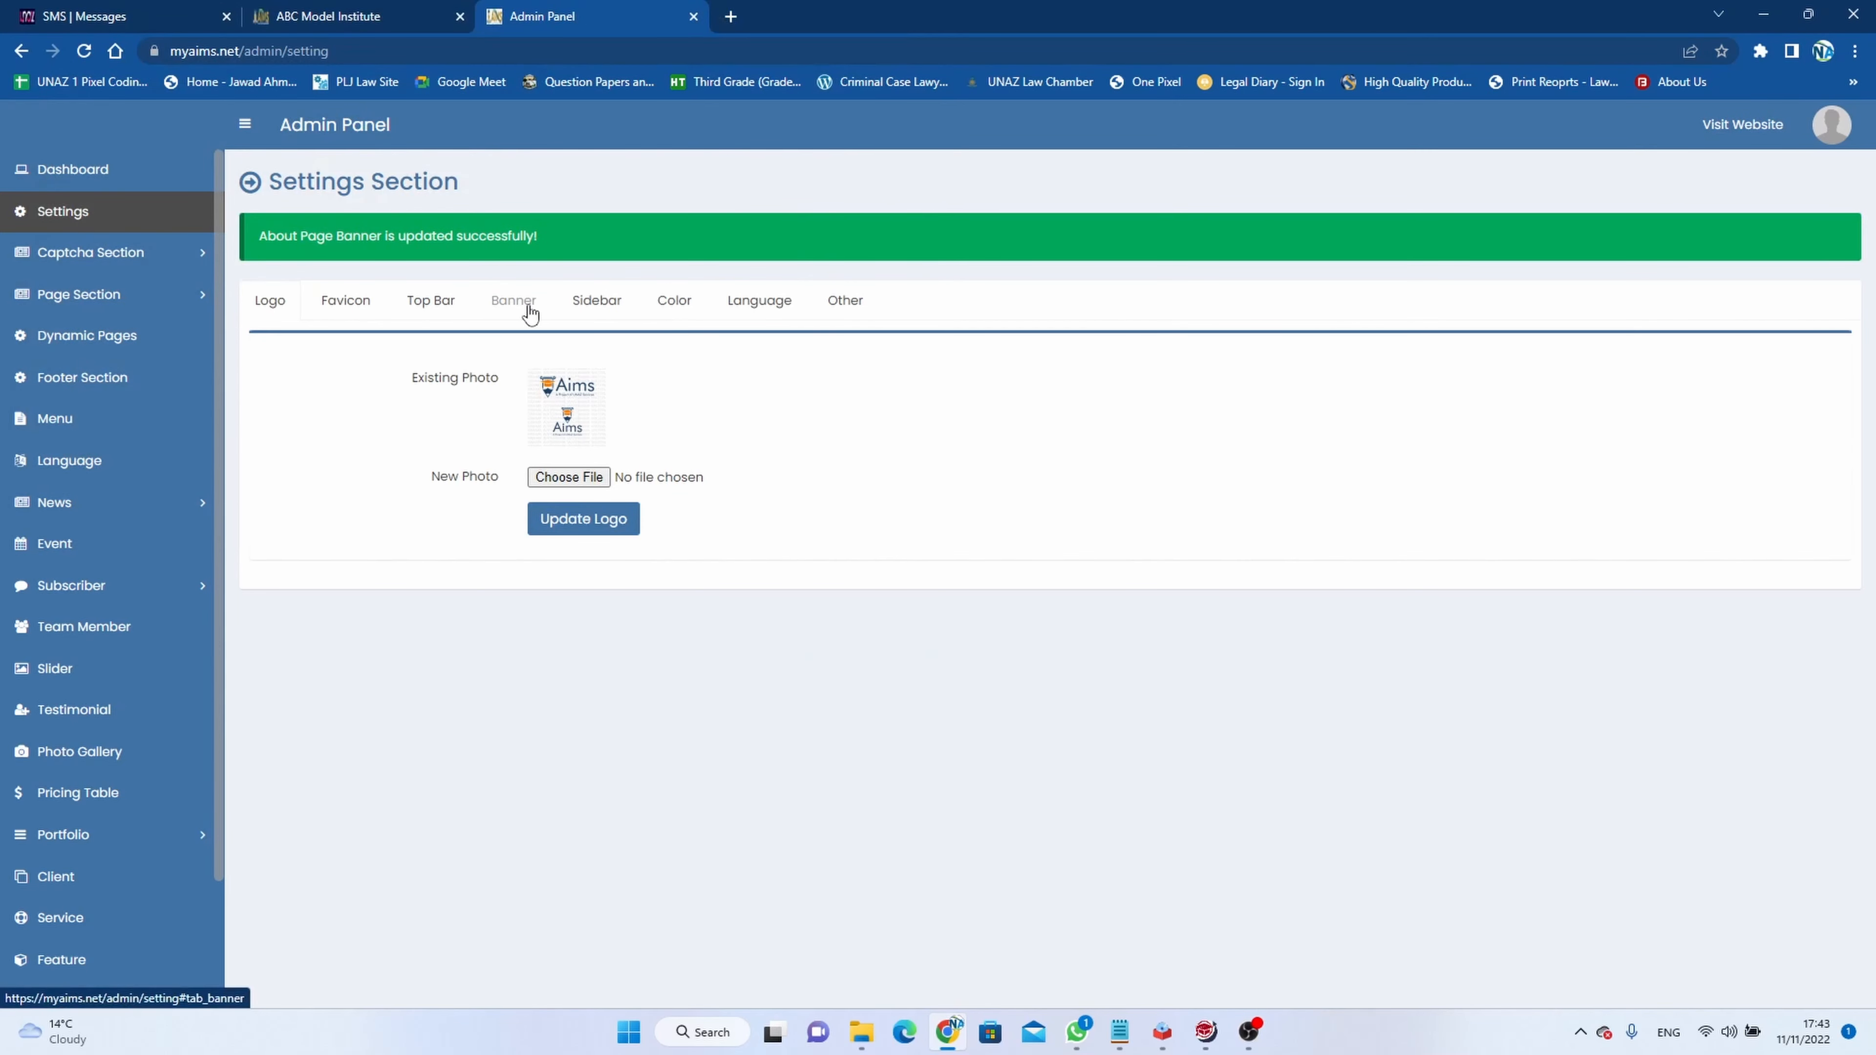
Update the Testimonial Page banner with the AIMS 3 image from the School Images folder.
{"action": "left_click", "coordinate": [530, 314]}
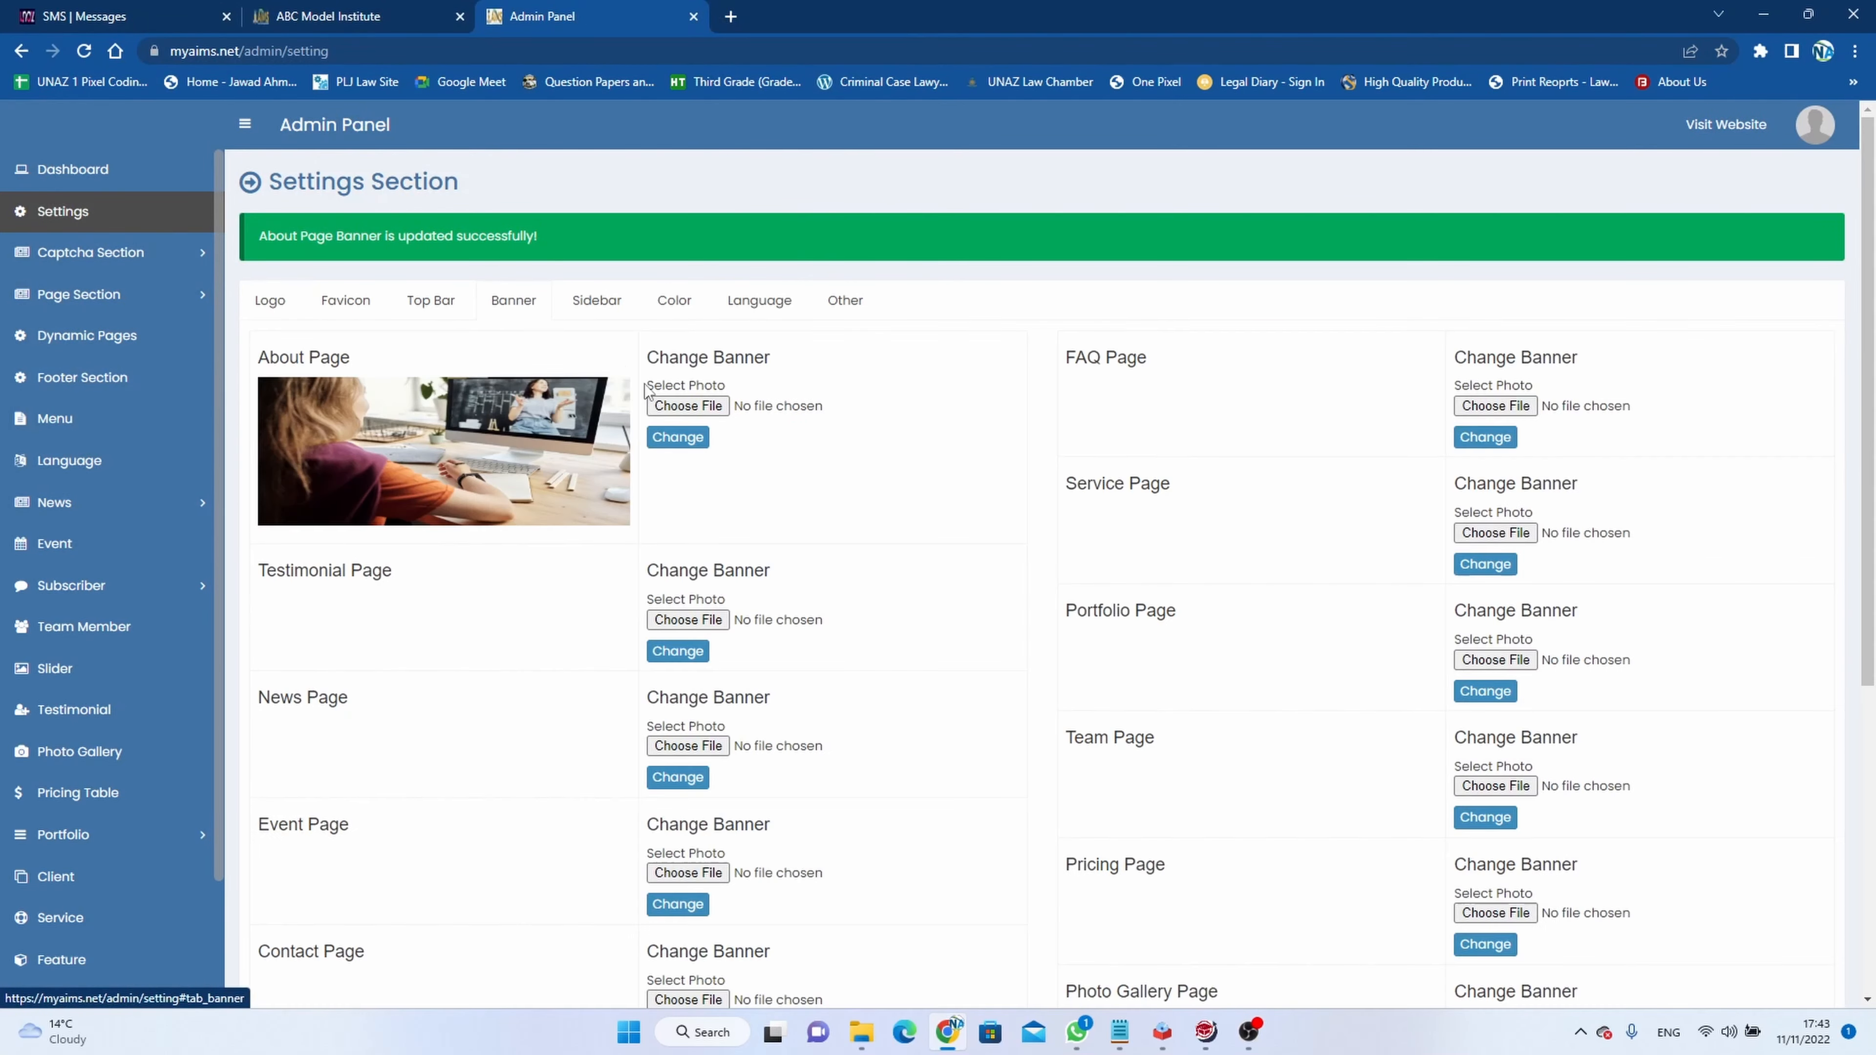
{"action": "left_click", "coordinate": [695, 621]}
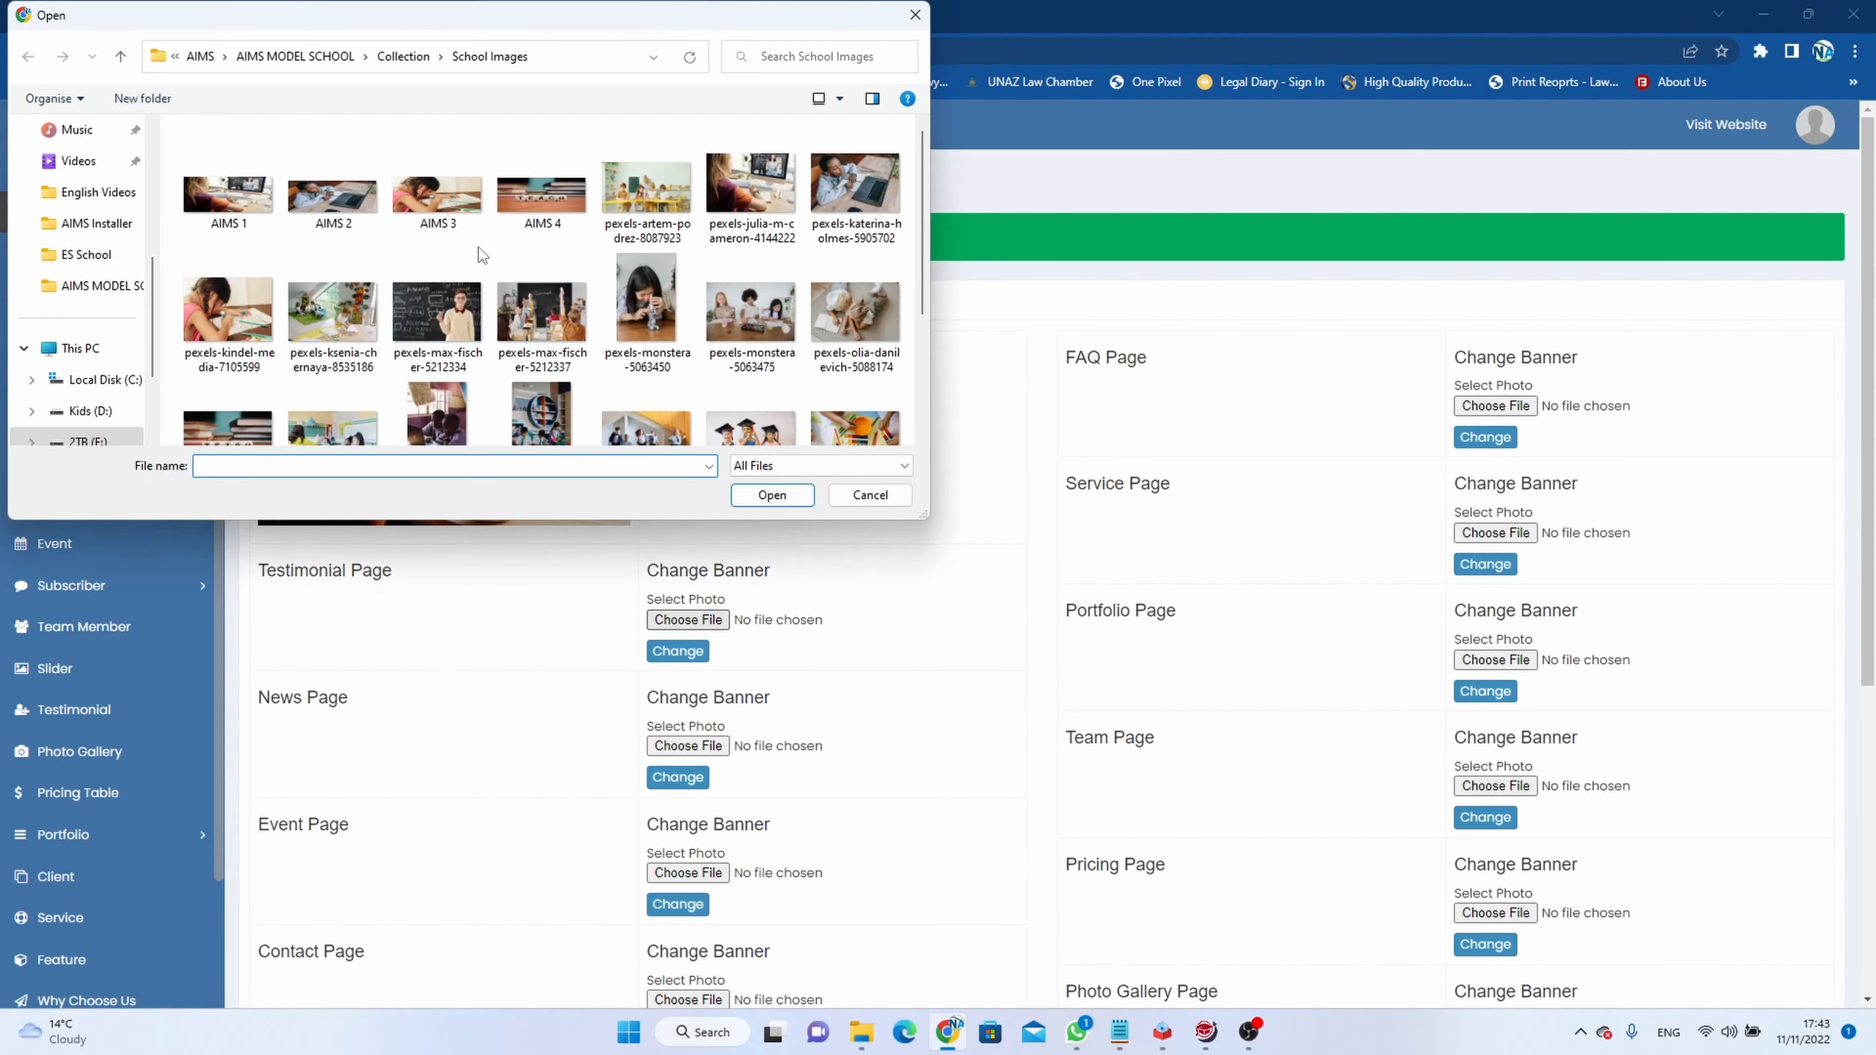
{"action": "left_click", "coordinate": [441, 203]}
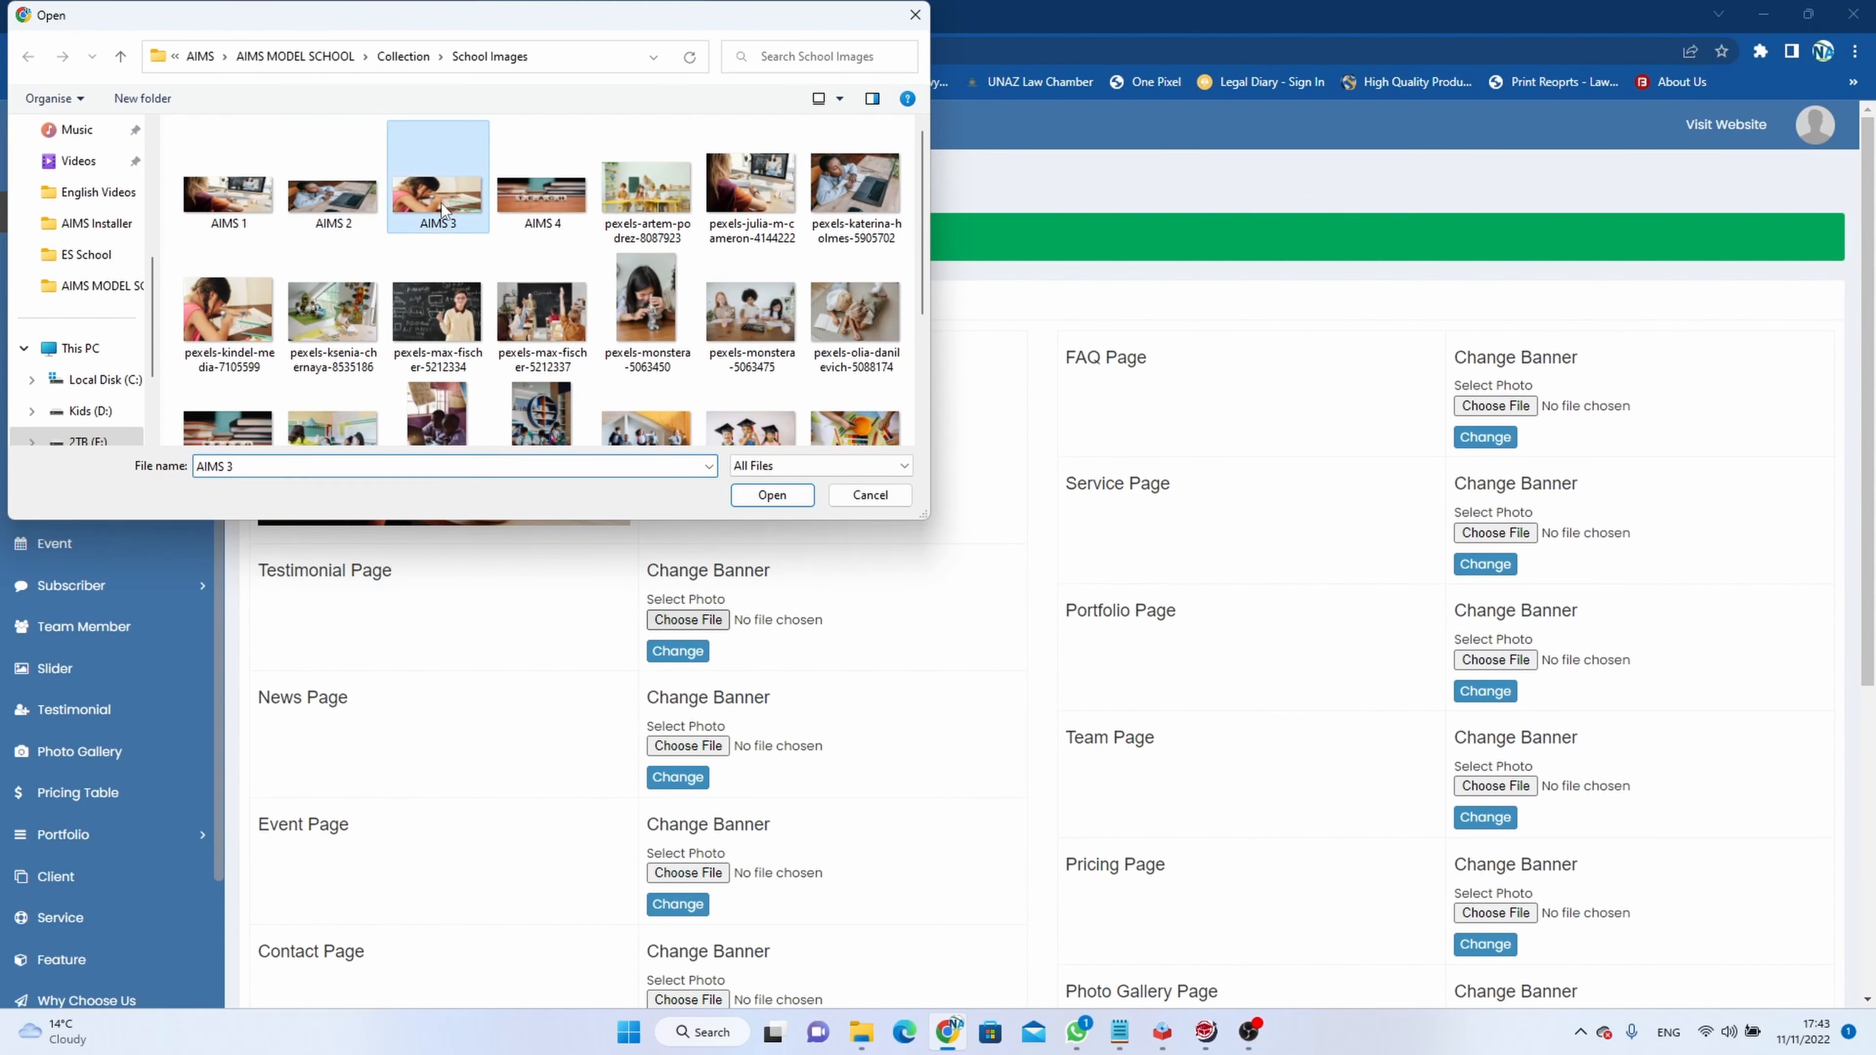
{"action": "left_click", "coordinate": [767, 497]}
{"action": "left_click", "coordinate": [677, 650]}
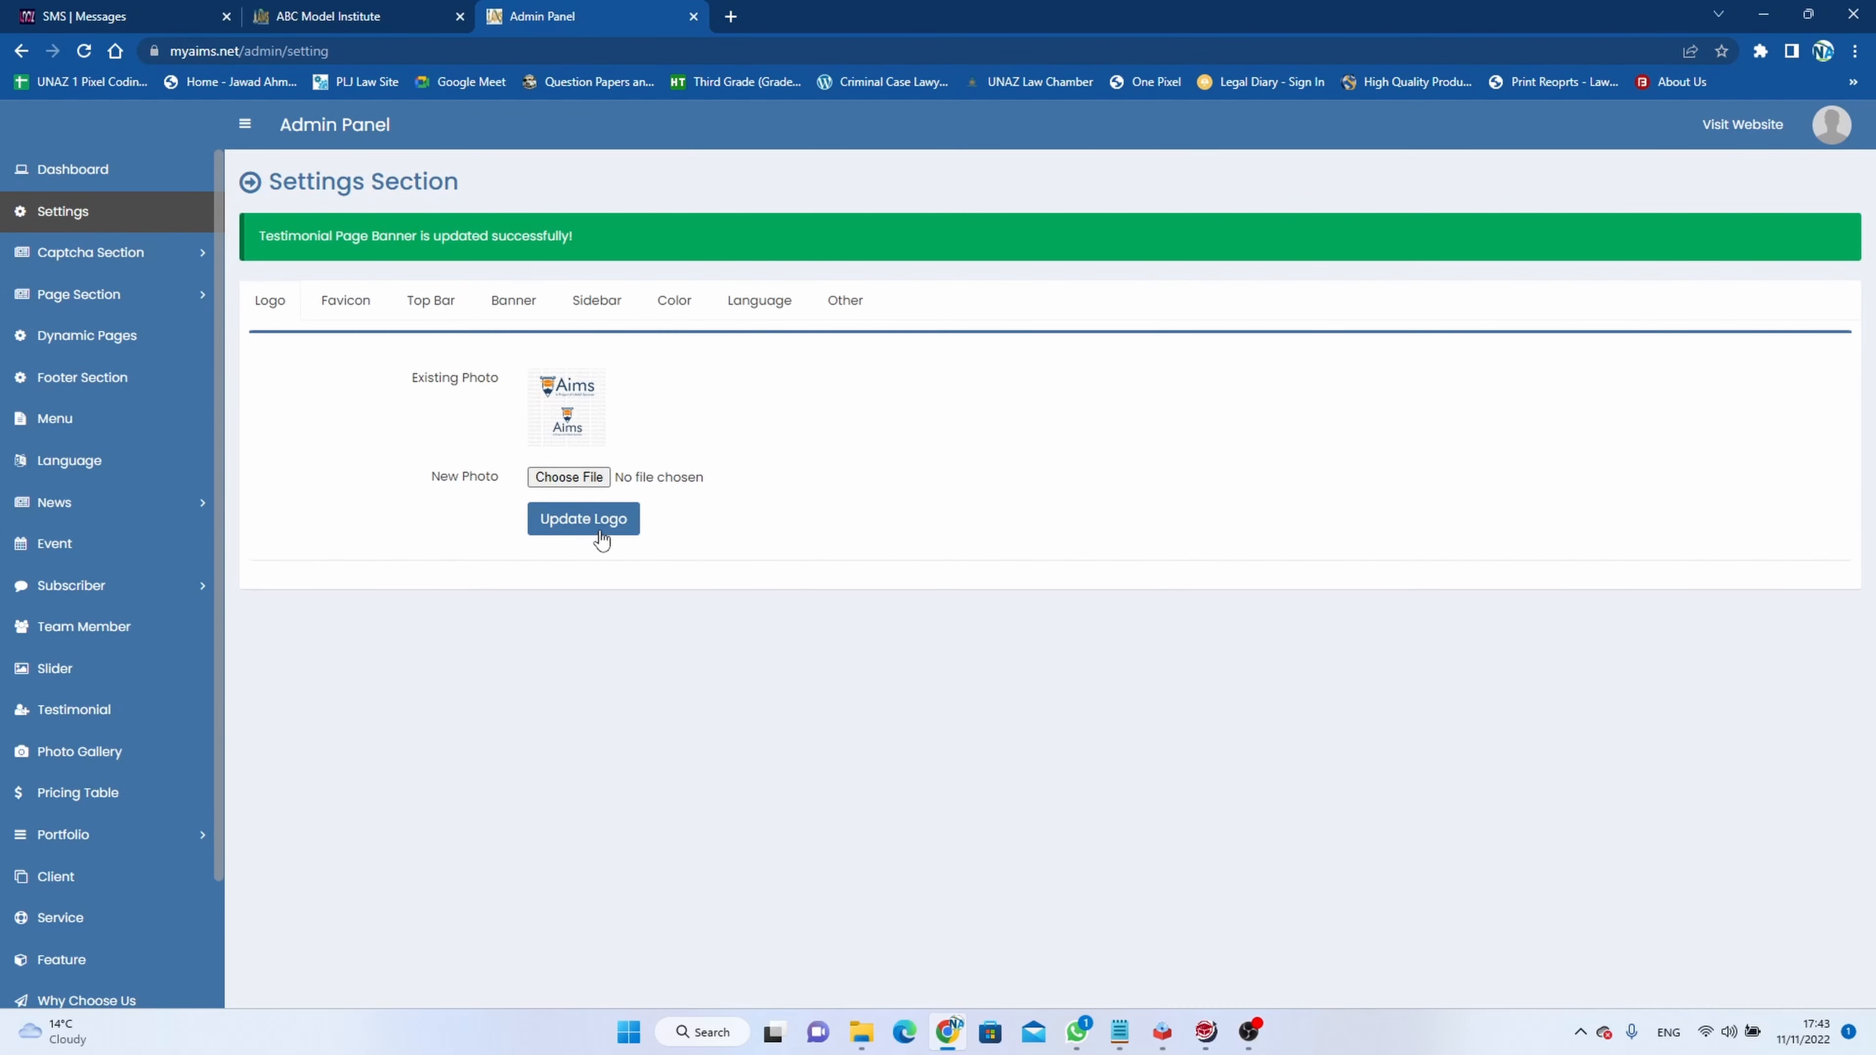
Review the updated page banners and look through the Sidebar, Color, Language and Other website settings.
{"action": "left_click", "coordinate": [514, 300]}
{"action": "scroll", "coordinate": [739, 546], "scroll_direction": "down", "scroll_amount": 2}
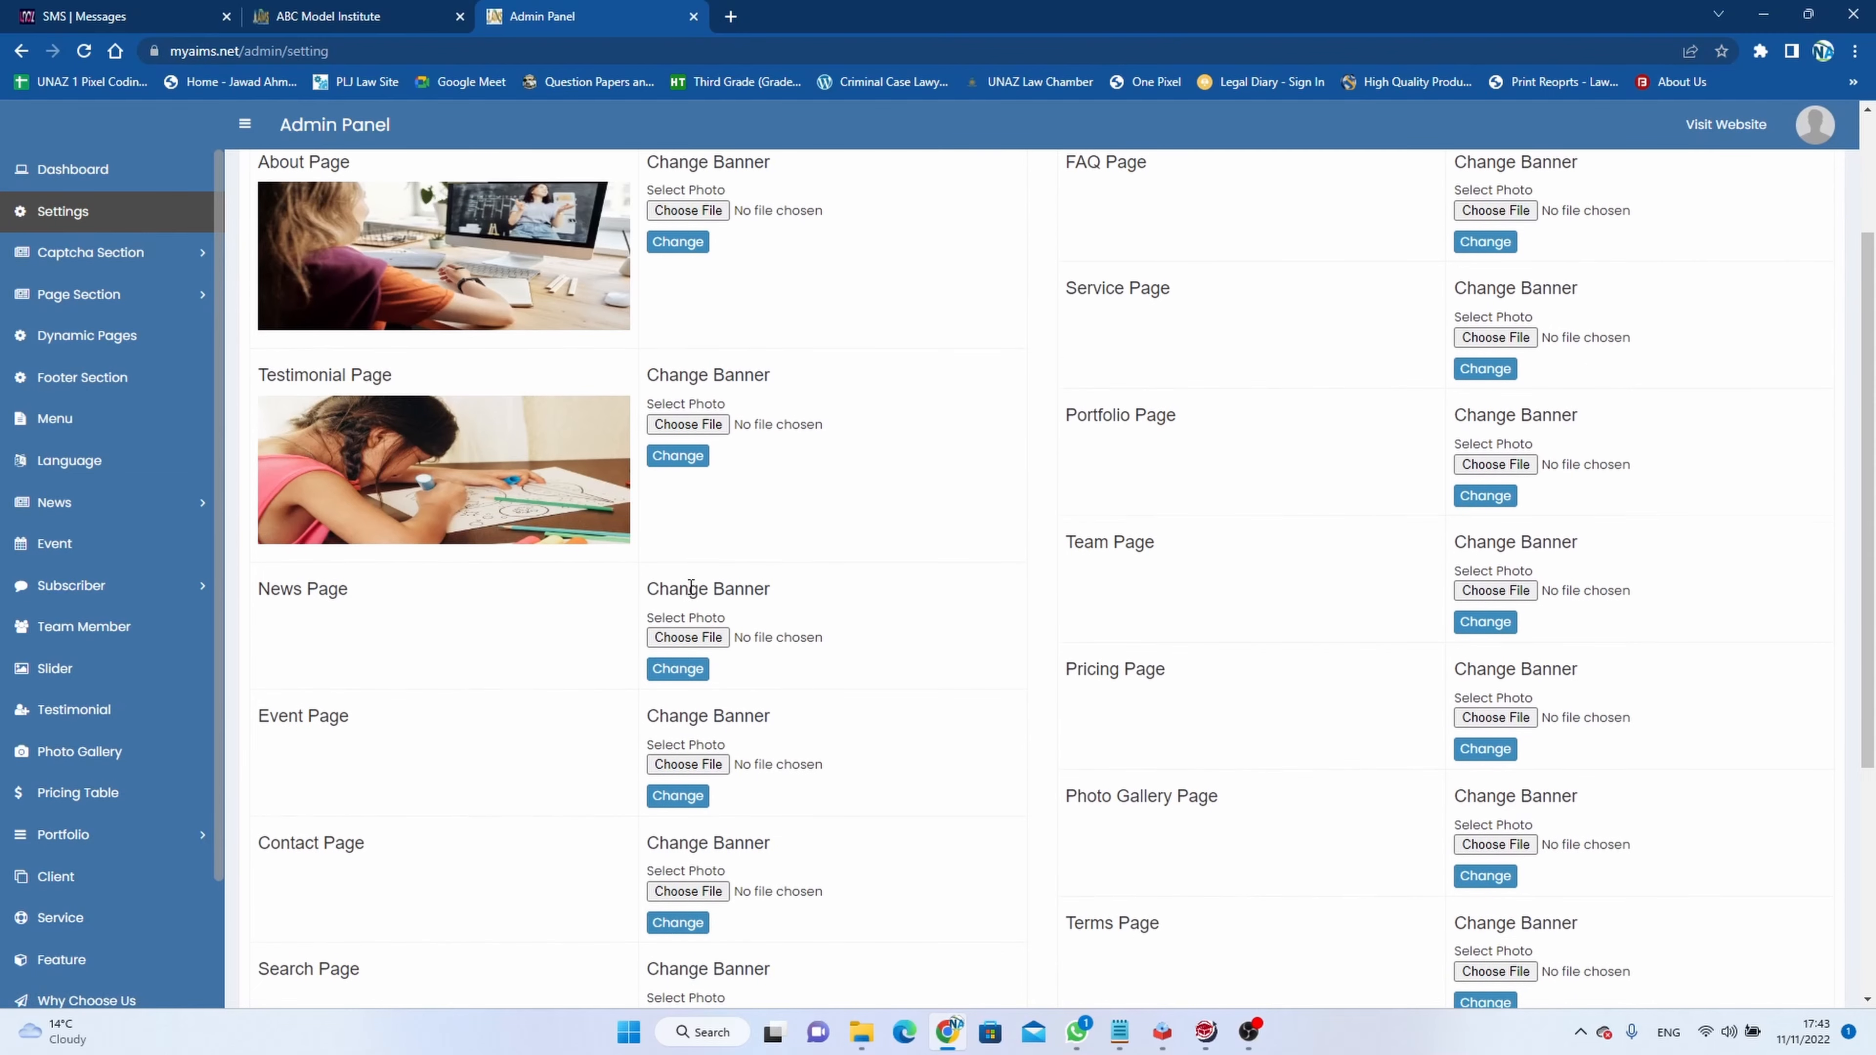
{"action": "scroll", "coordinate": [626, 473], "scroll_direction": "up", "scroll_amount": 2}
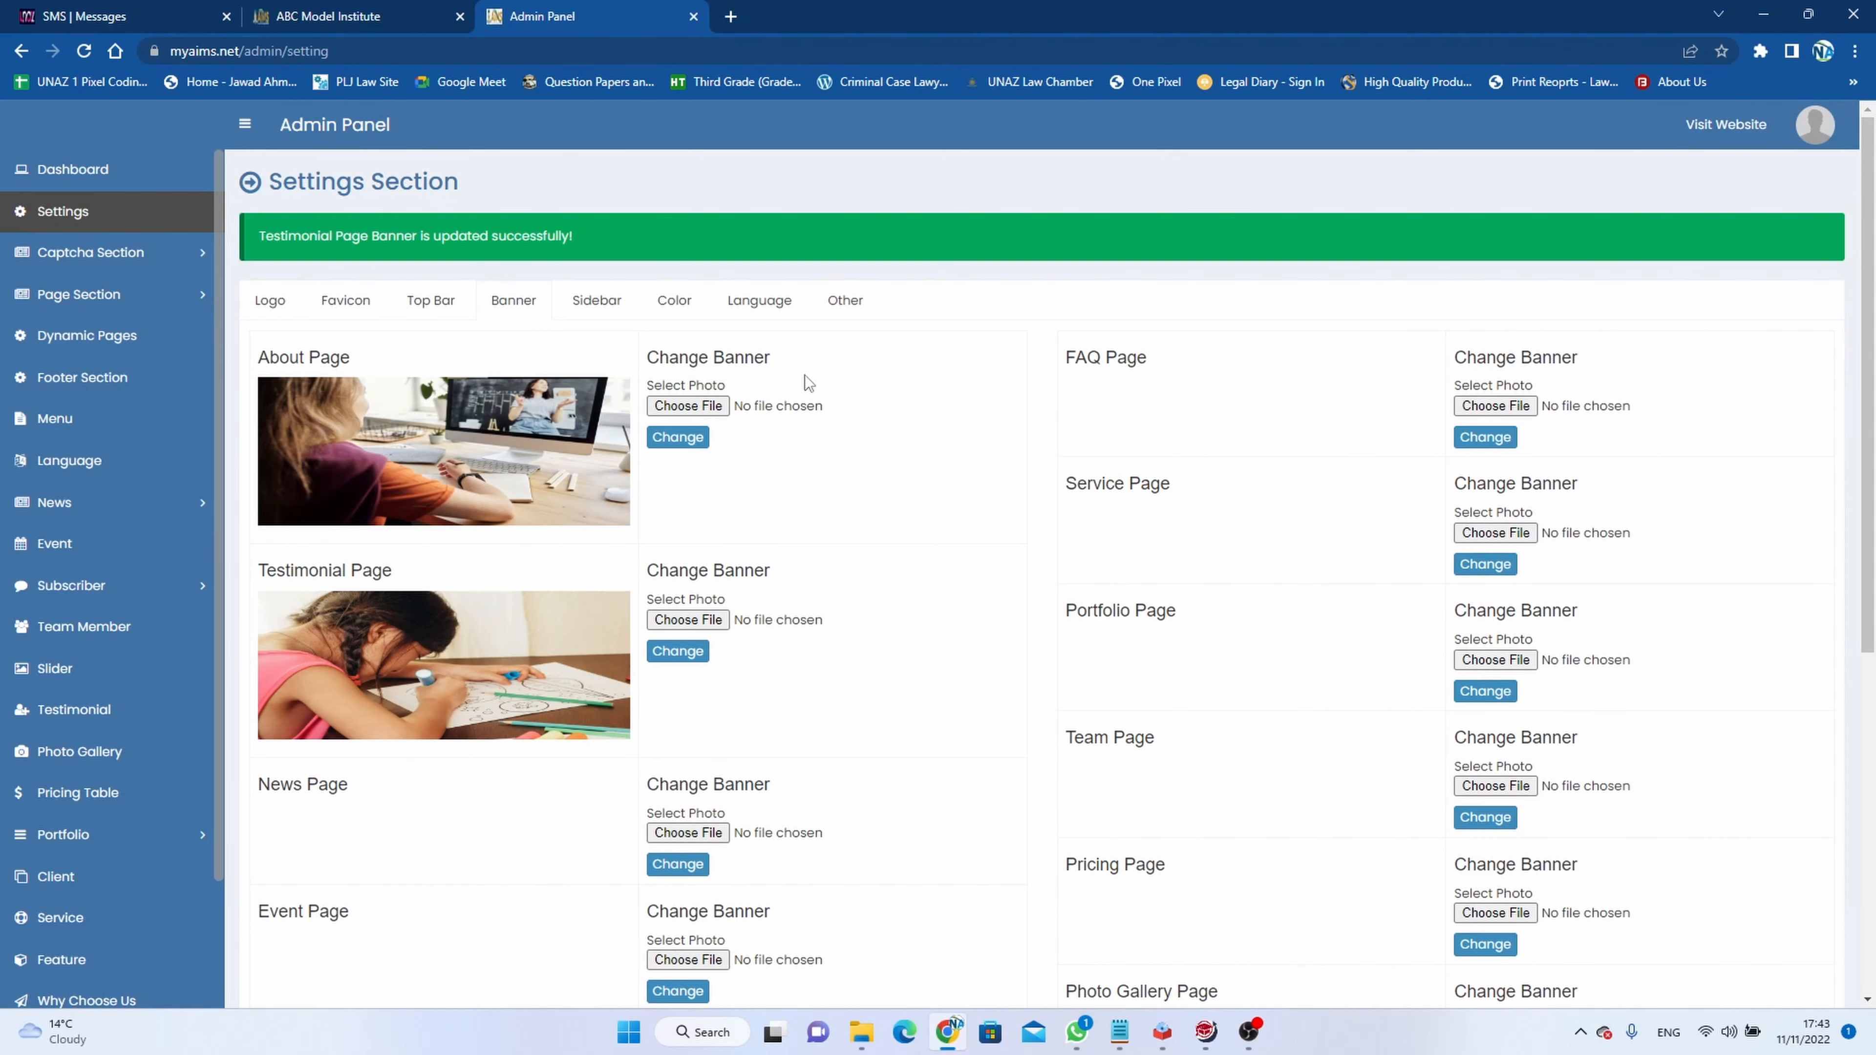
{"action": "left_click", "coordinate": [597, 300]}
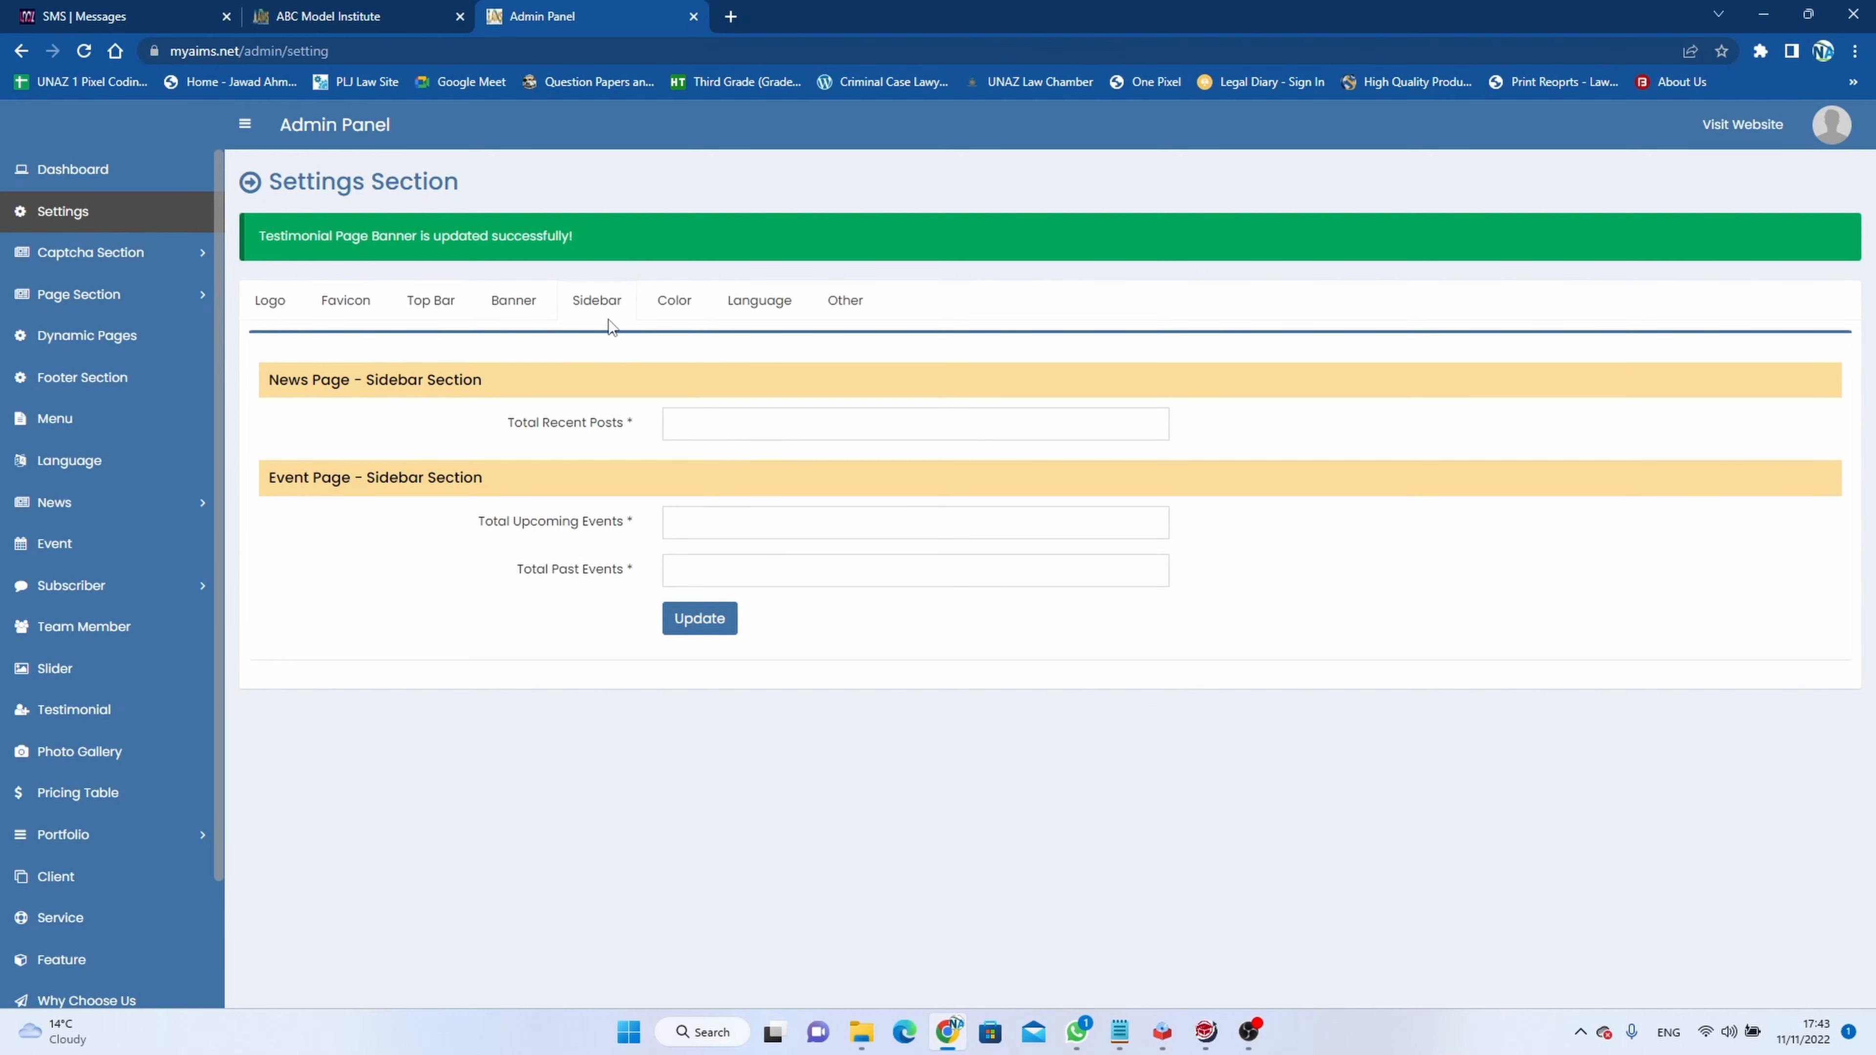
{"action": "left_click", "coordinate": [689, 312]}
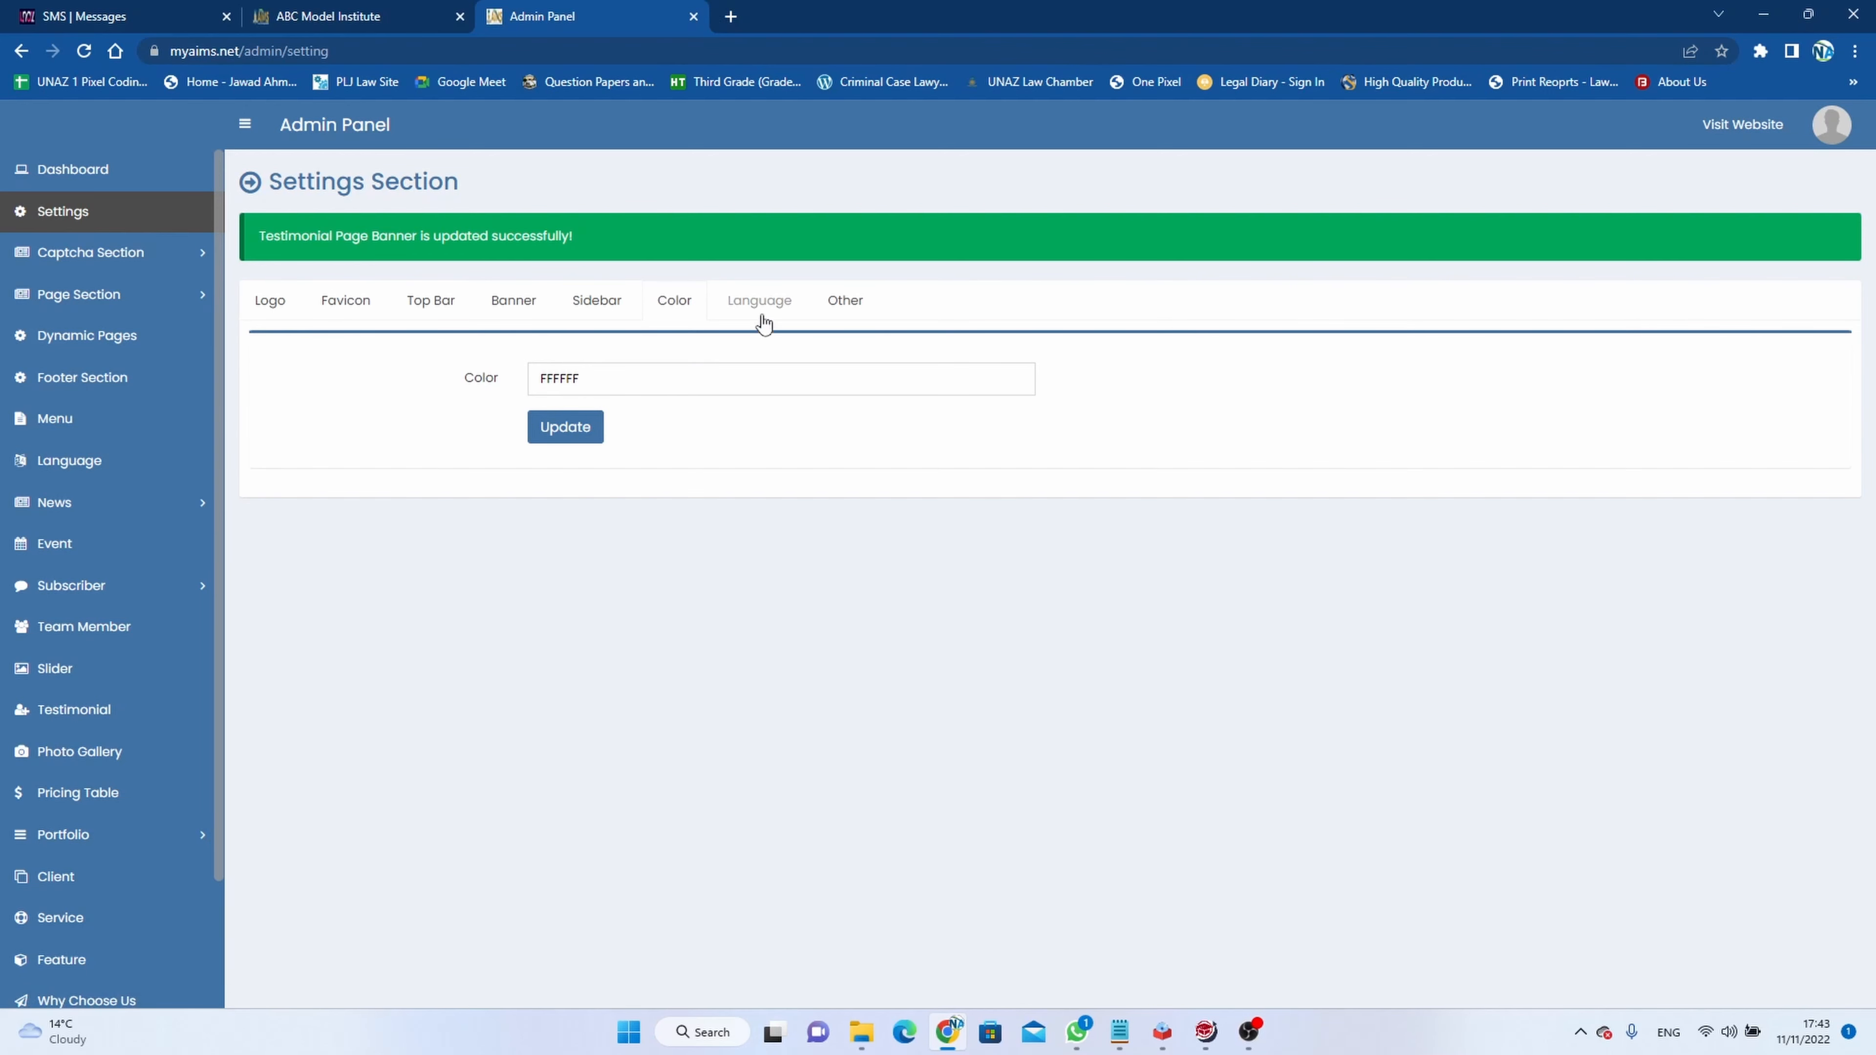
{"action": "left_click", "coordinate": [761, 318]}
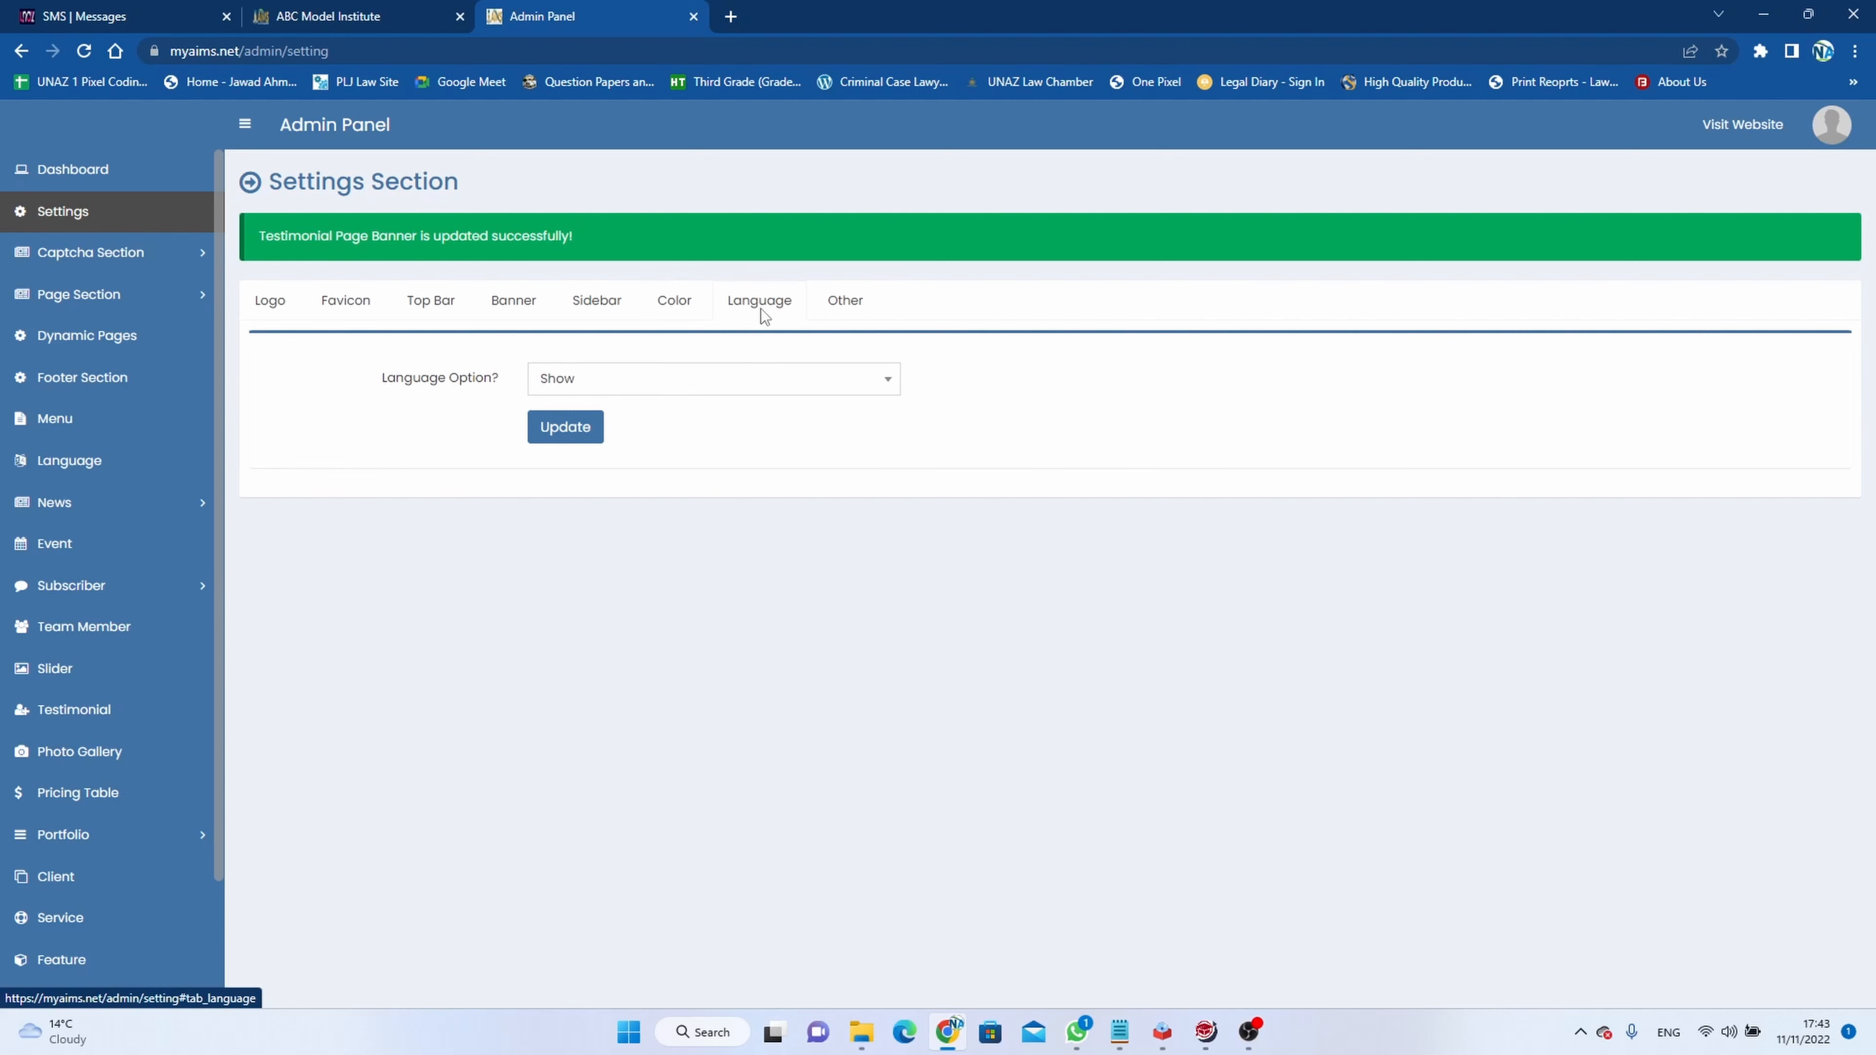
{"action": "left_click", "coordinate": [793, 392]}
{"action": "left_click", "coordinate": [793, 392]}
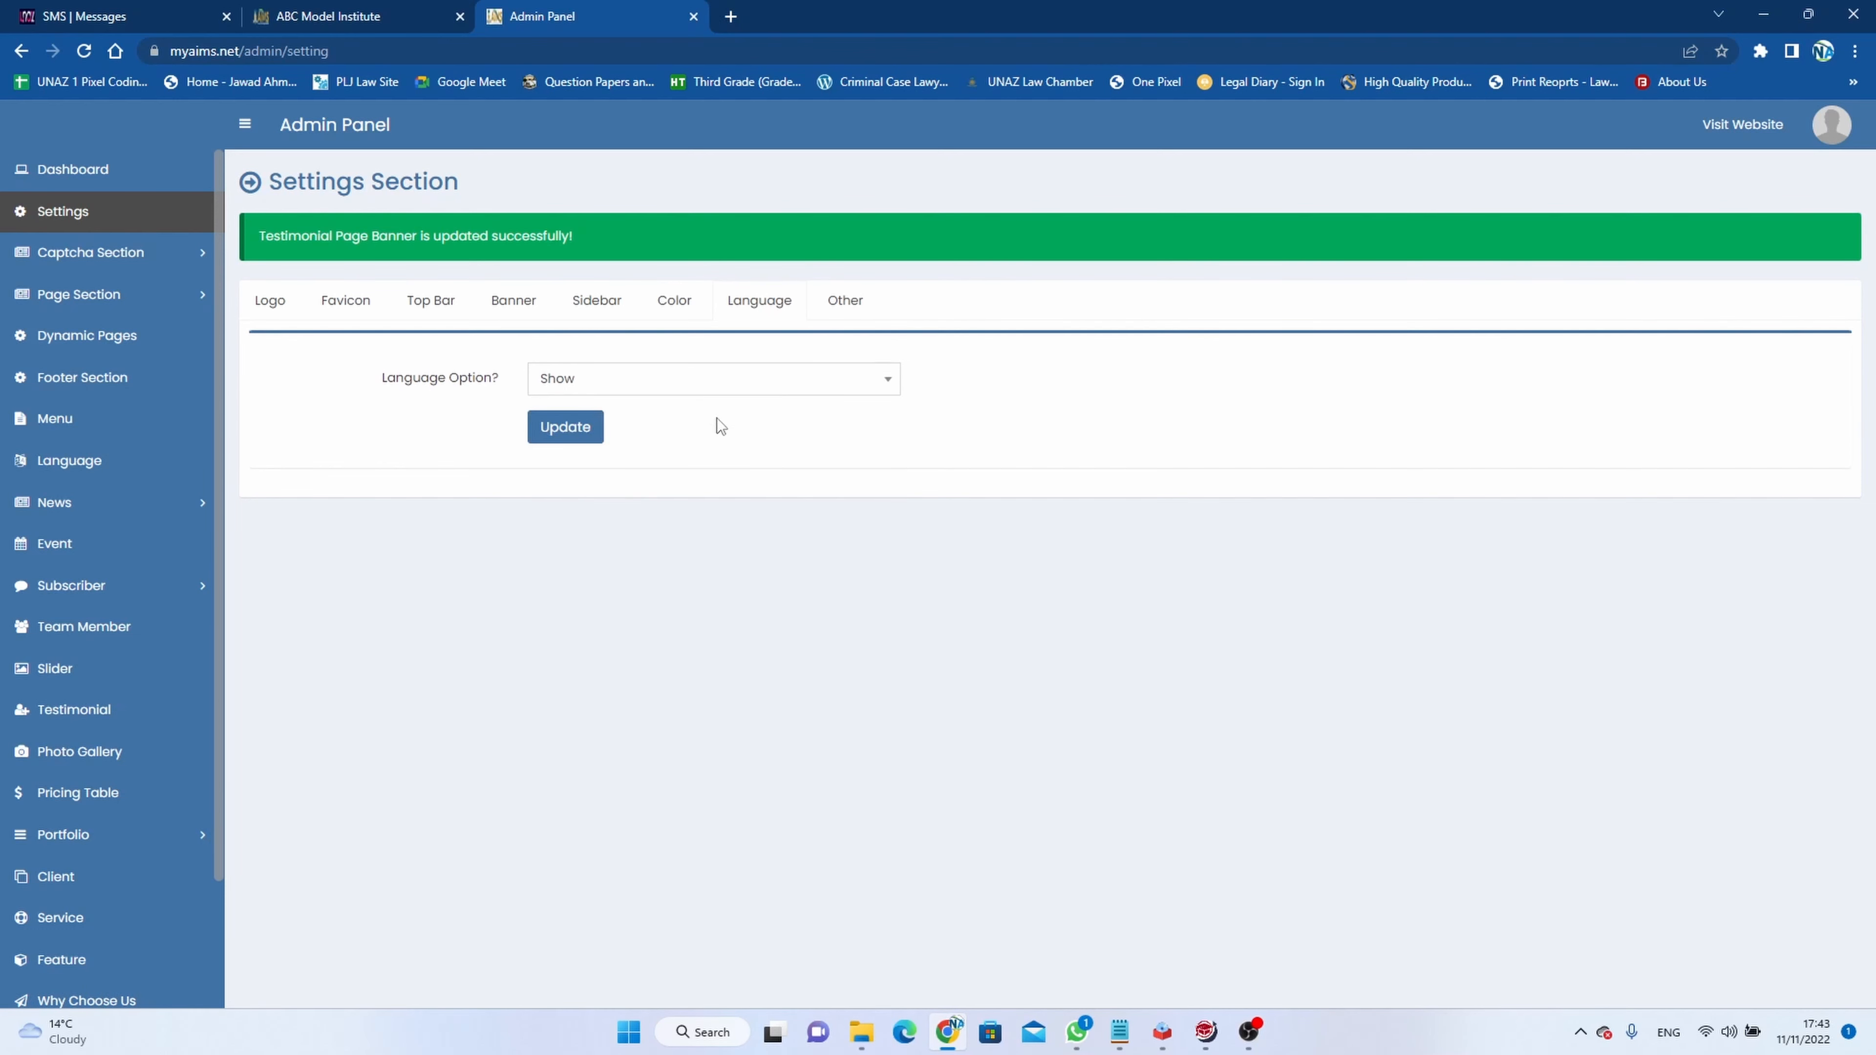
{"action": "left_click", "coordinate": [839, 310]}
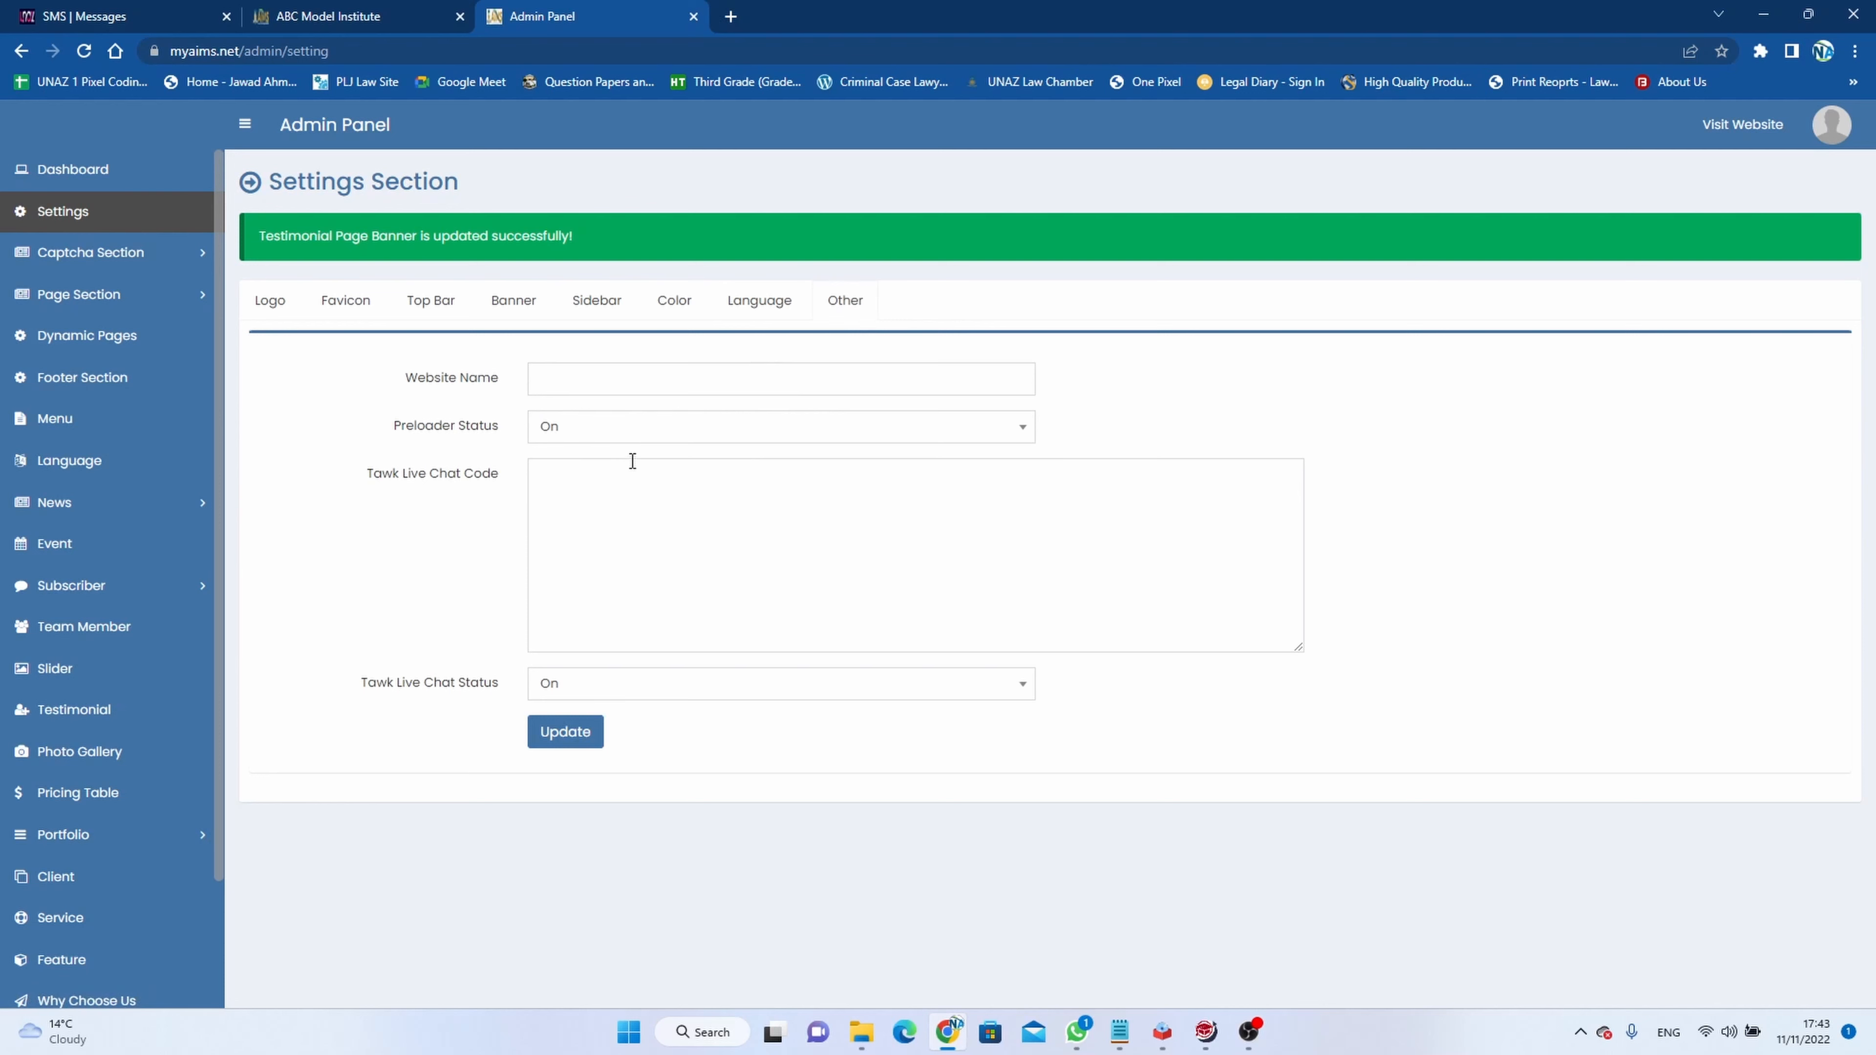
{"action": "left_click", "coordinate": [643, 385]}
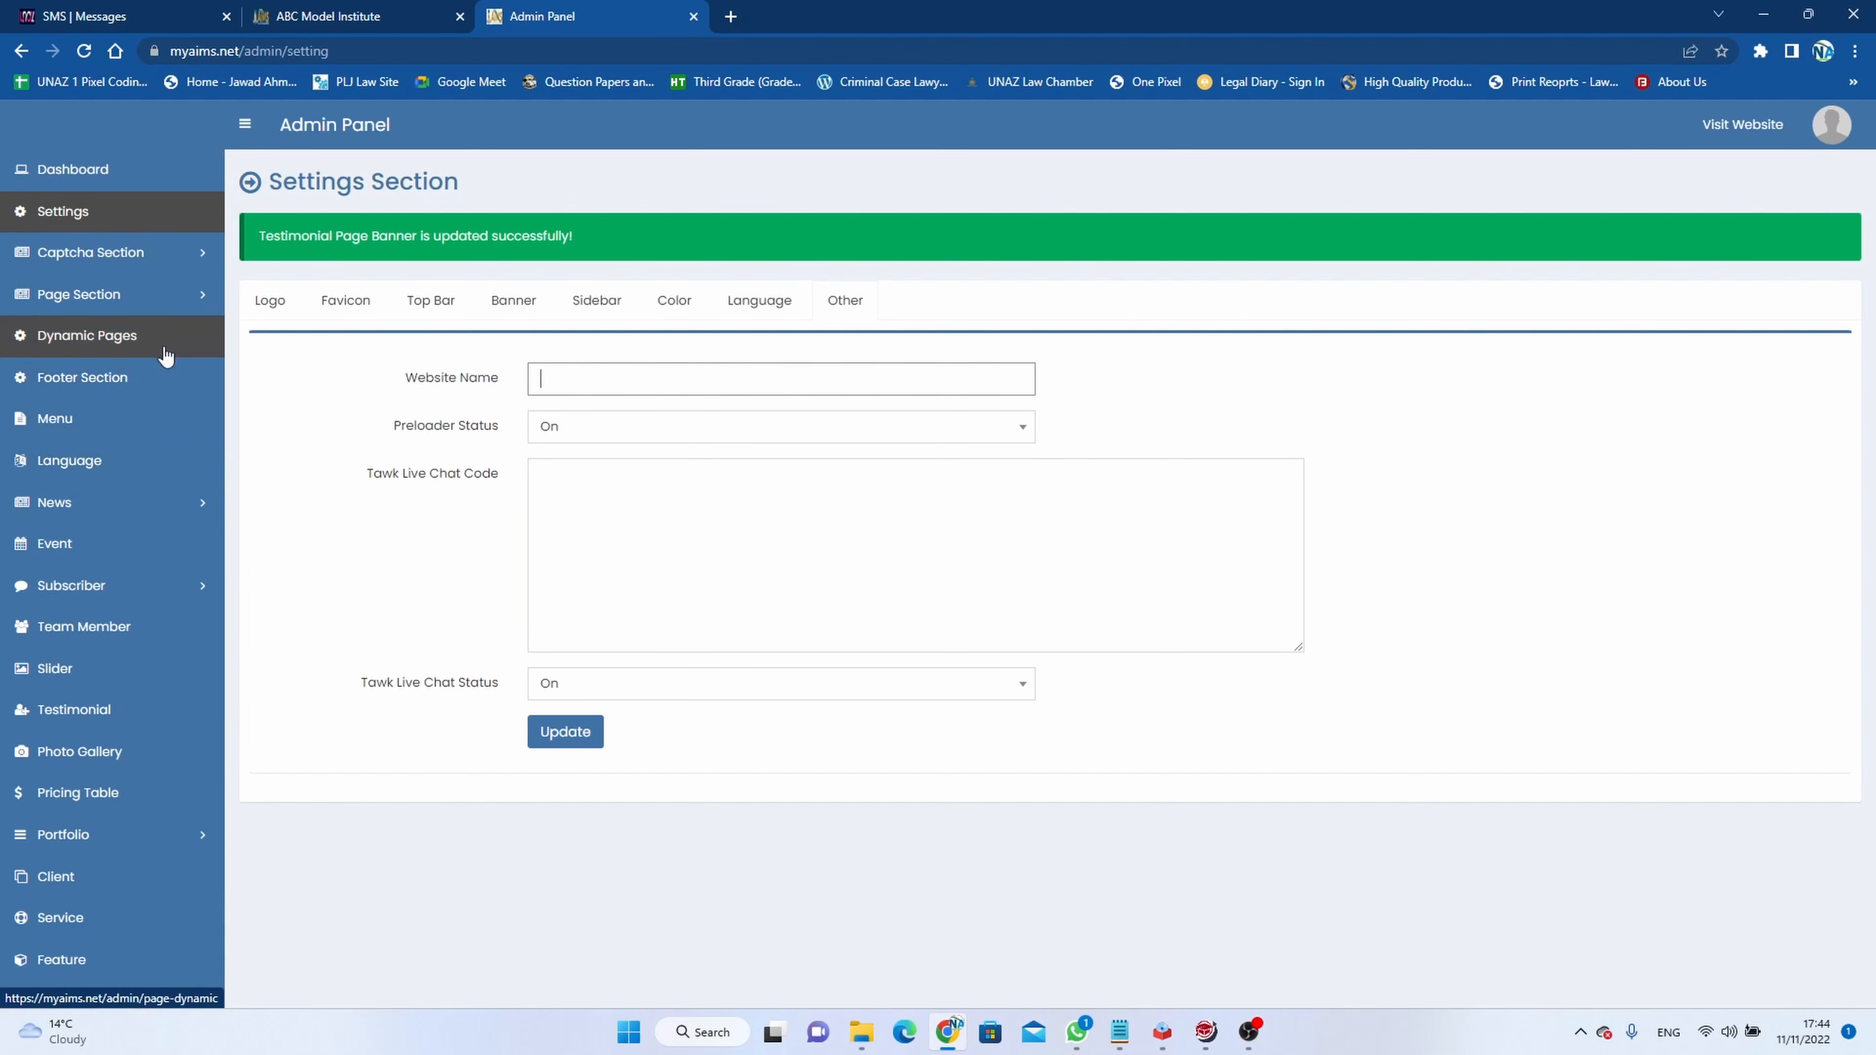
Start adding a new slider and choose the AIMS 1 image as its photo.
{"action": "left_click", "coordinate": [176, 313]}
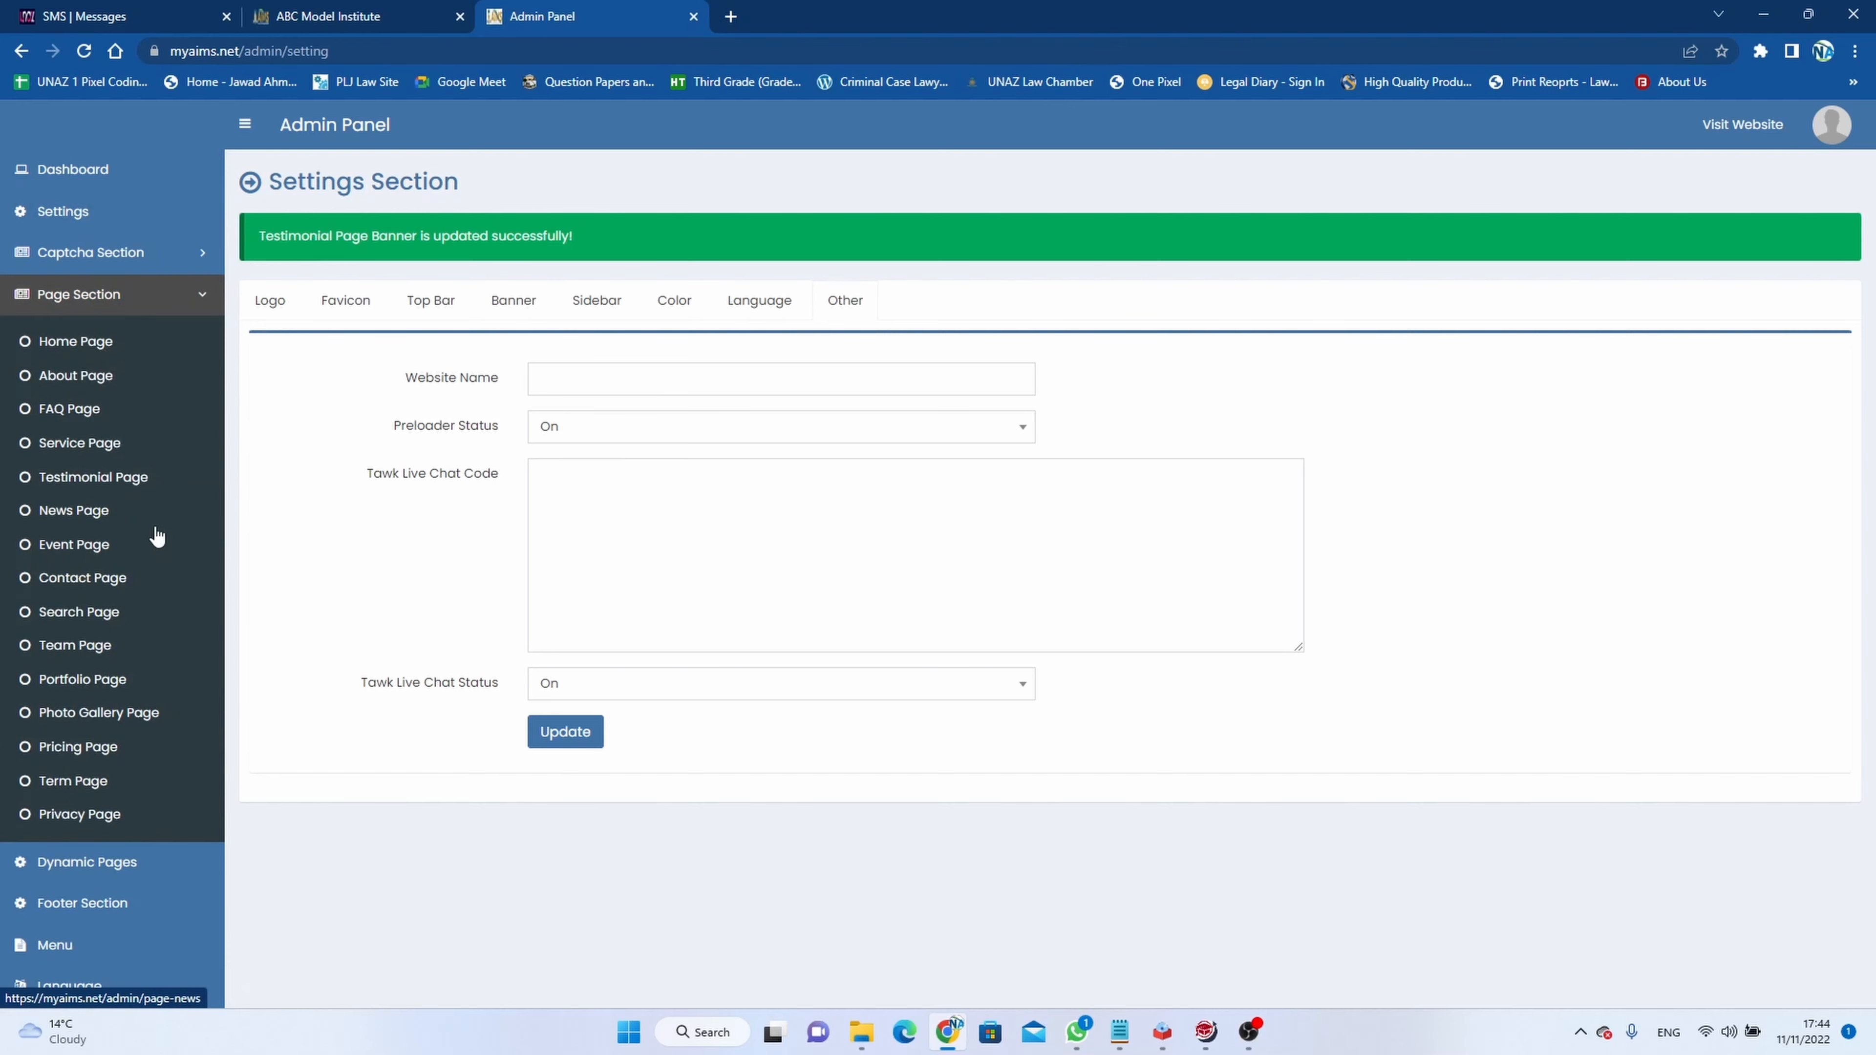
{"action": "scroll", "coordinate": [157, 538], "scroll_direction": "down", "scroll_amount": 7}
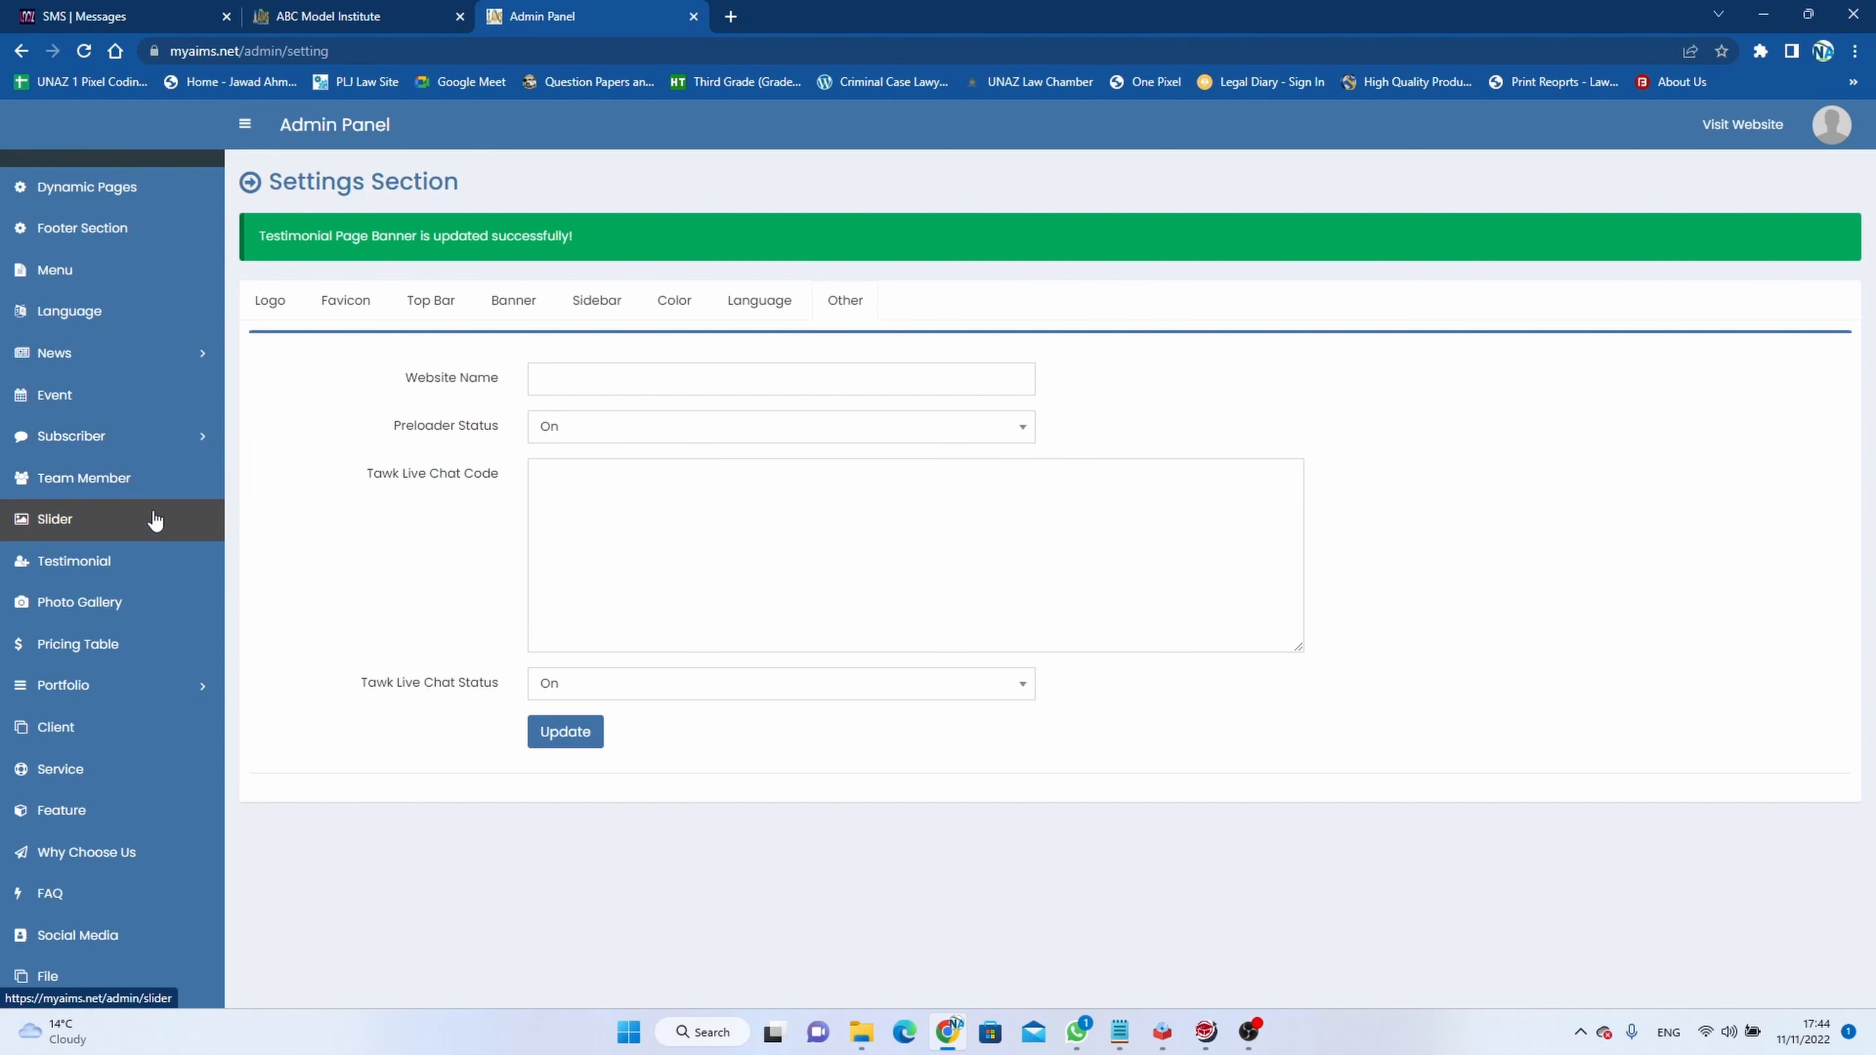
{"action": "left_click", "coordinate": [148, 526]}
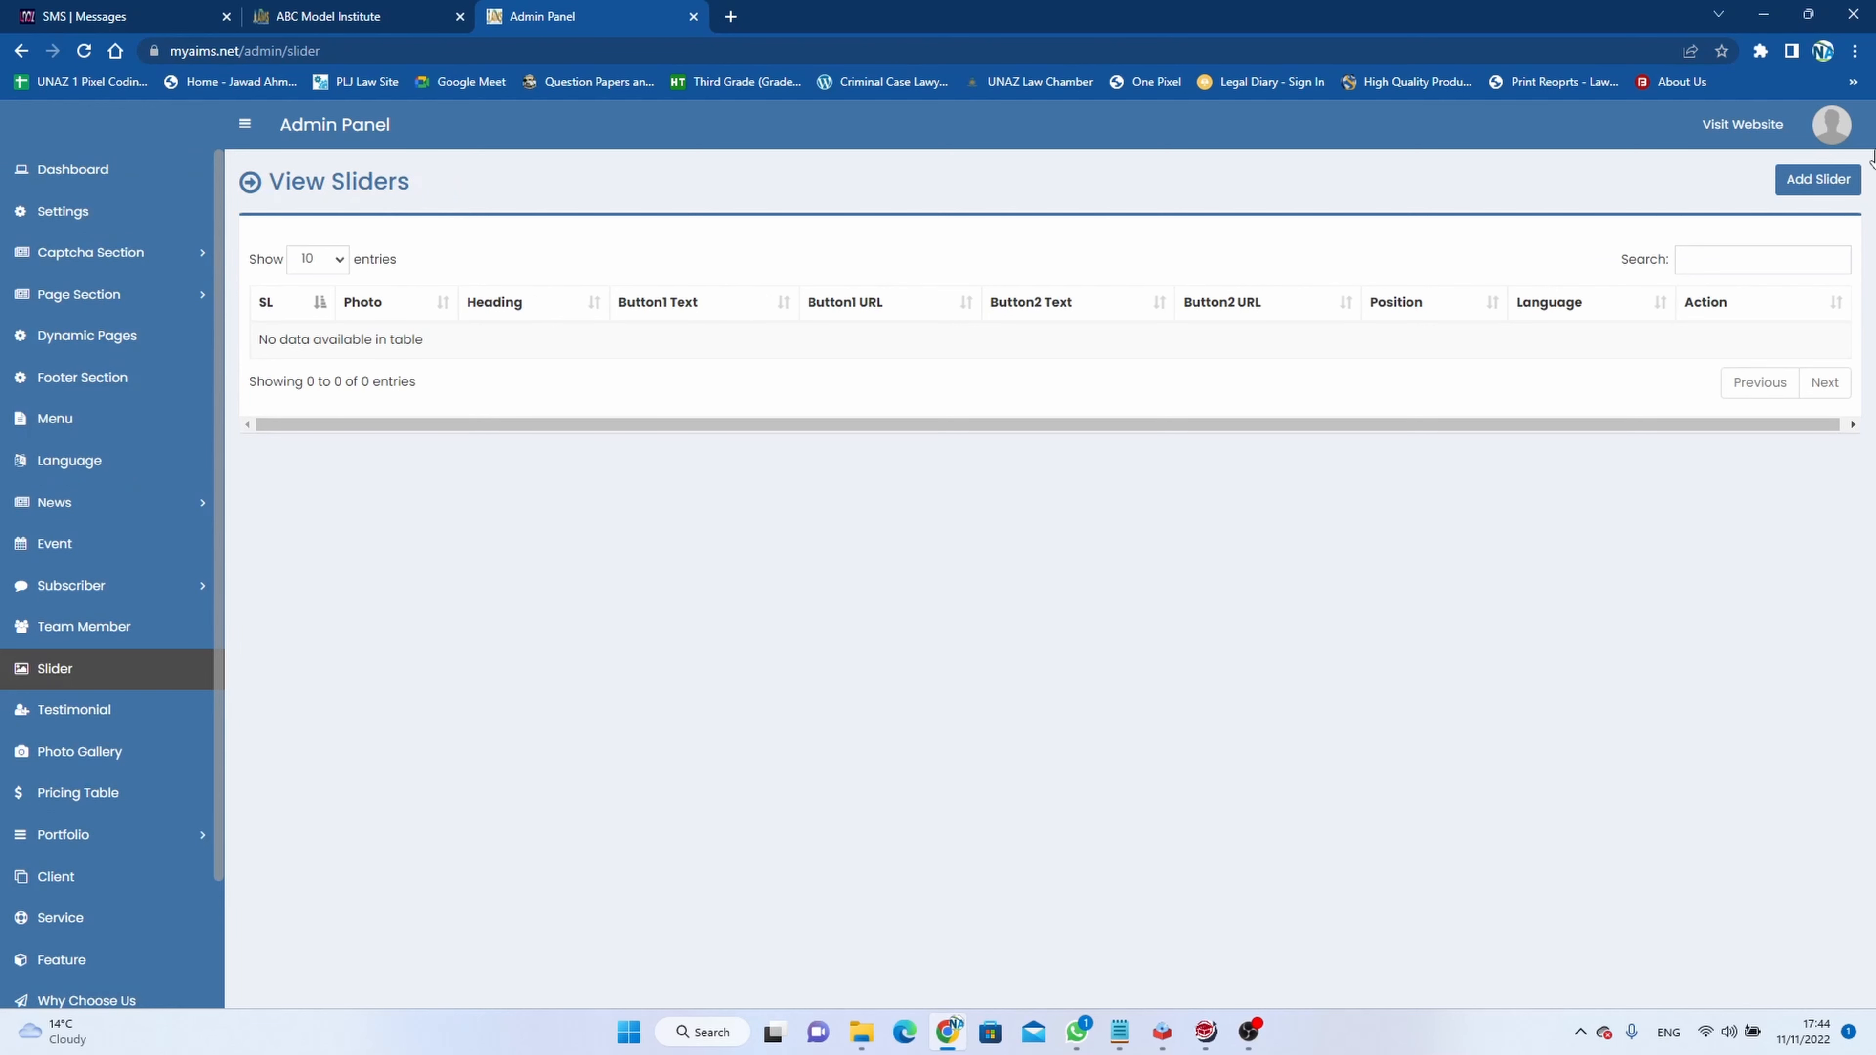
{"action": "left_click", "coordinate": [1818, 179]}
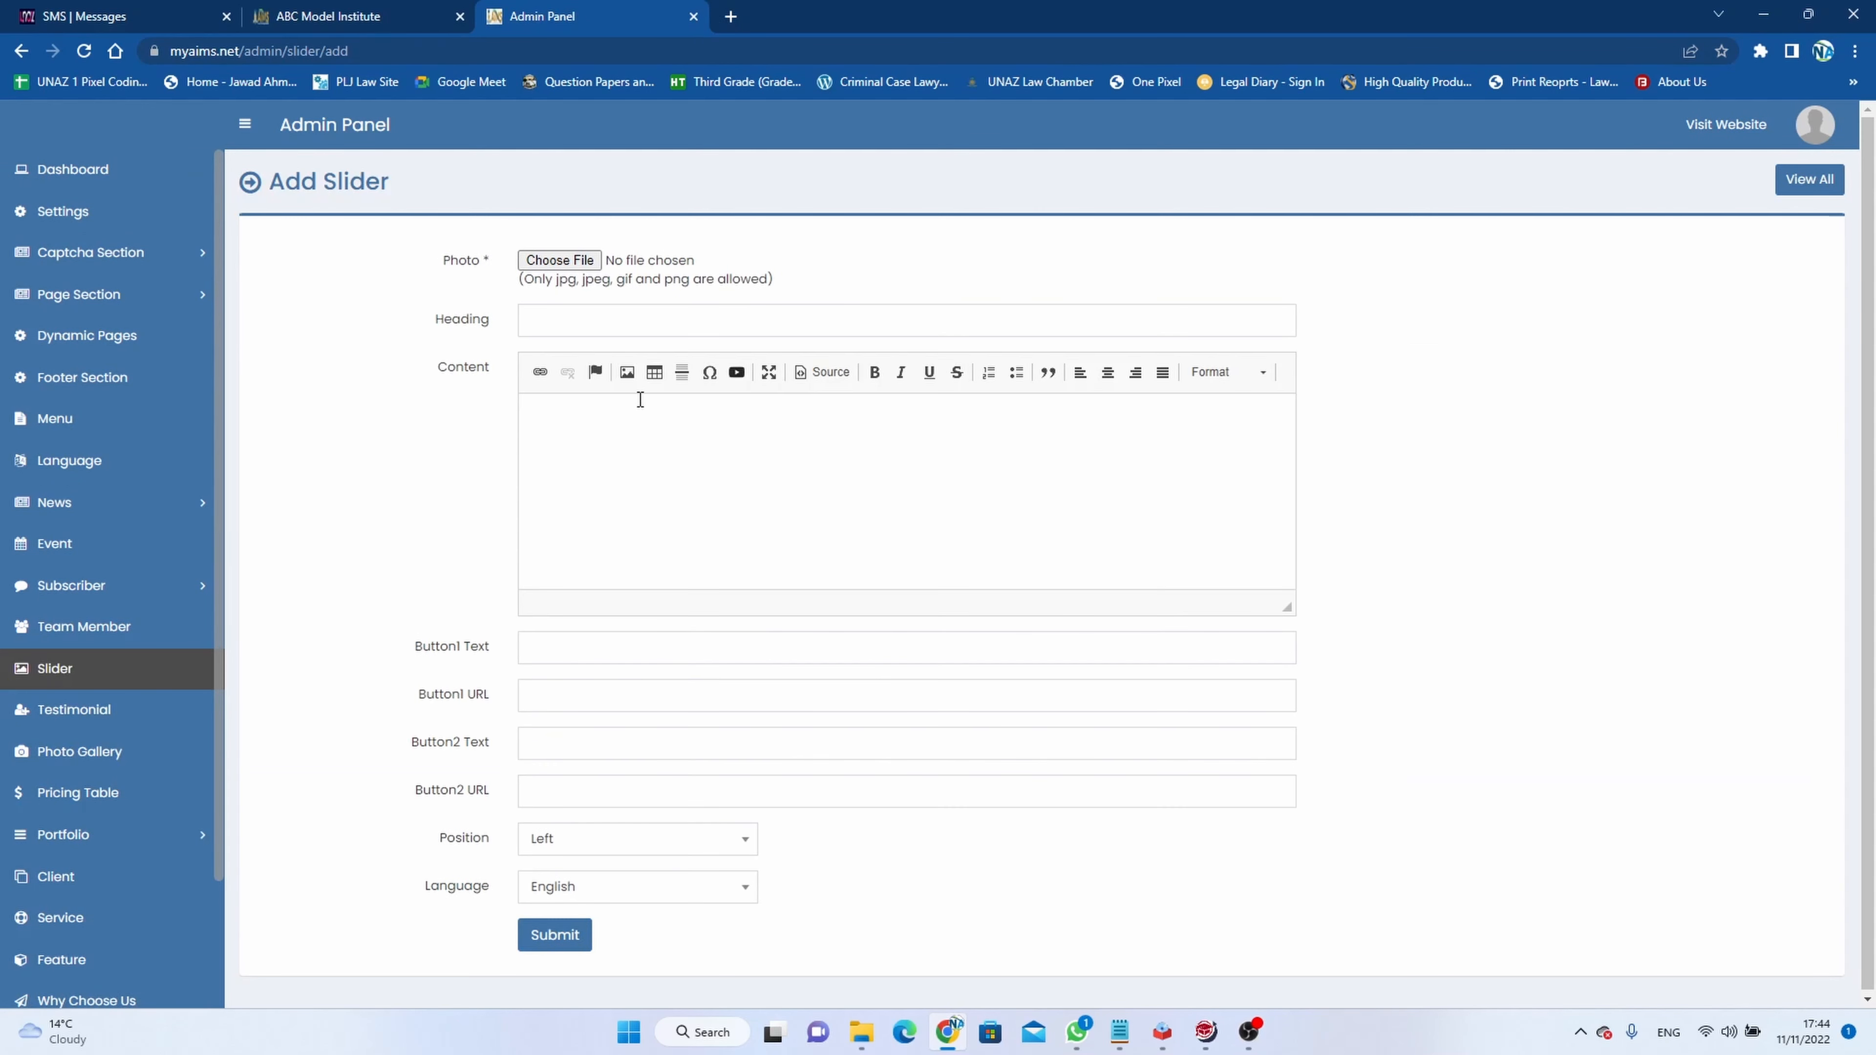
{"action": "left_click", "coordinate": [559, 260]}
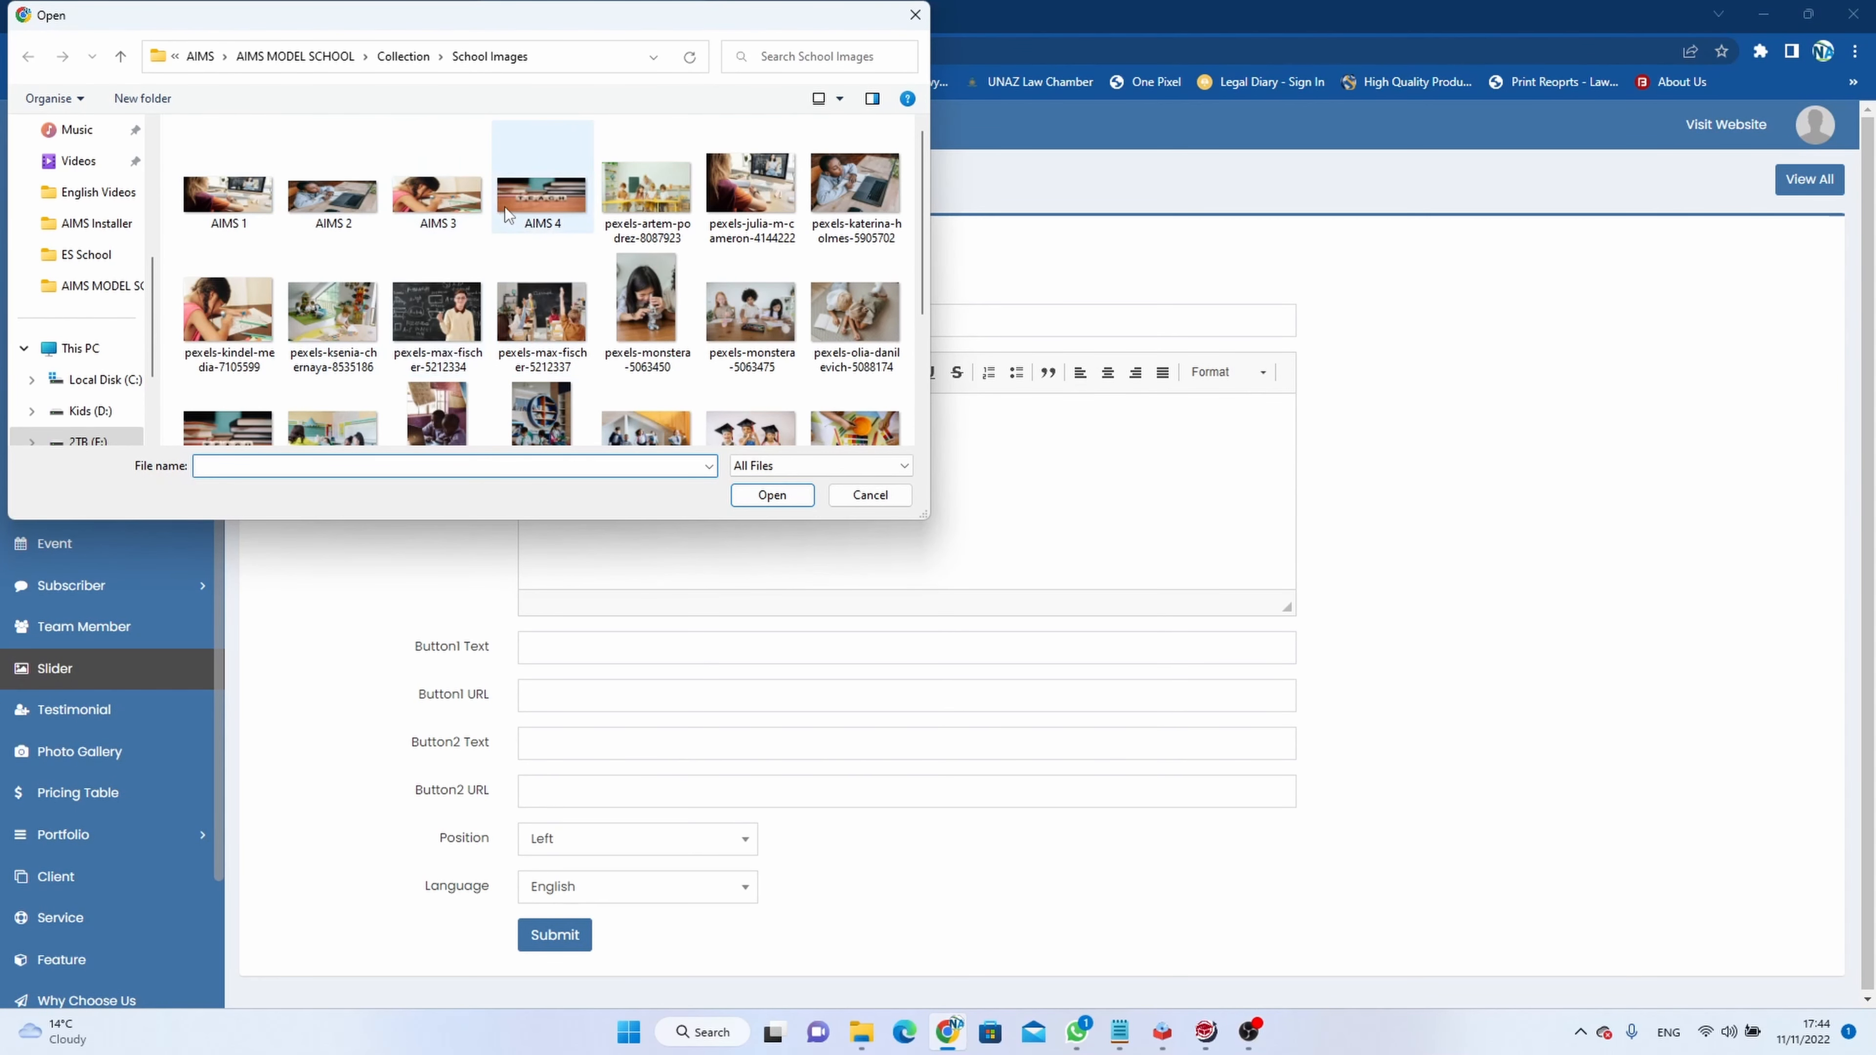
{"action": "left_click", "coordinate": [227, 199]}
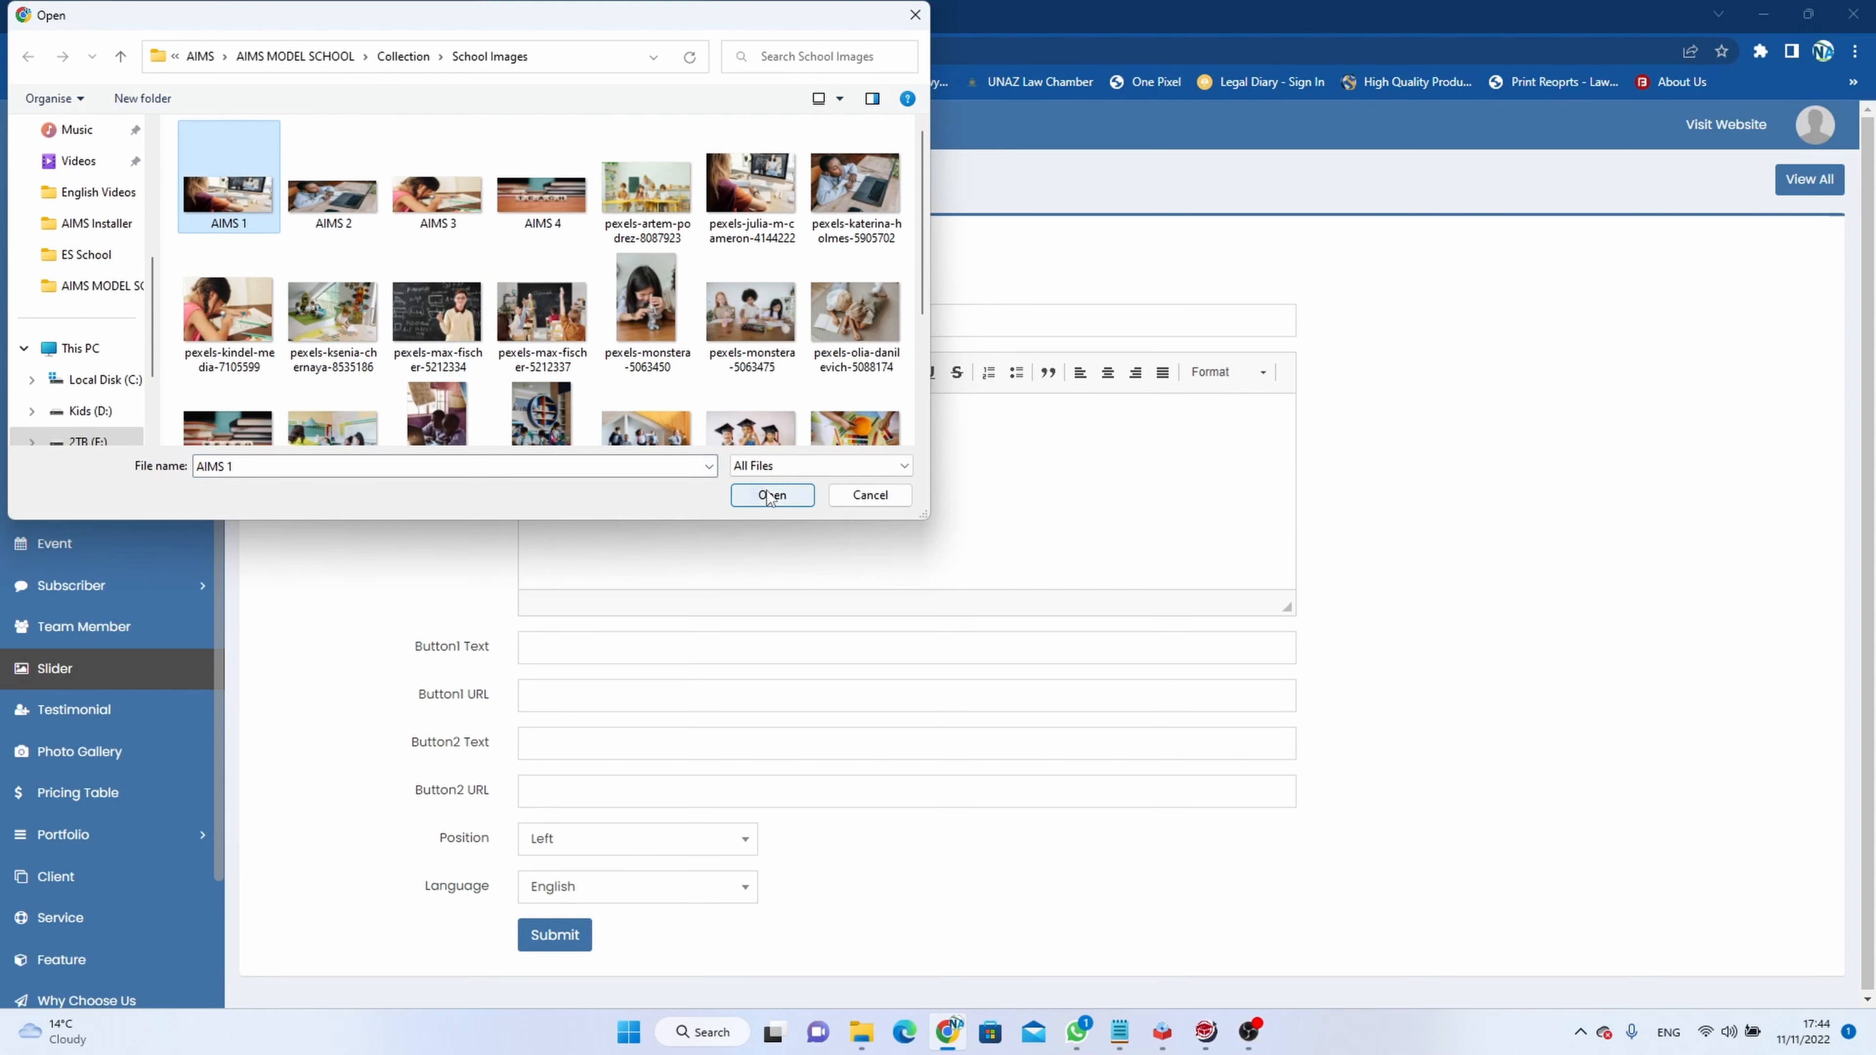
{"action": "left_click", "coordinate": [770, 496]}
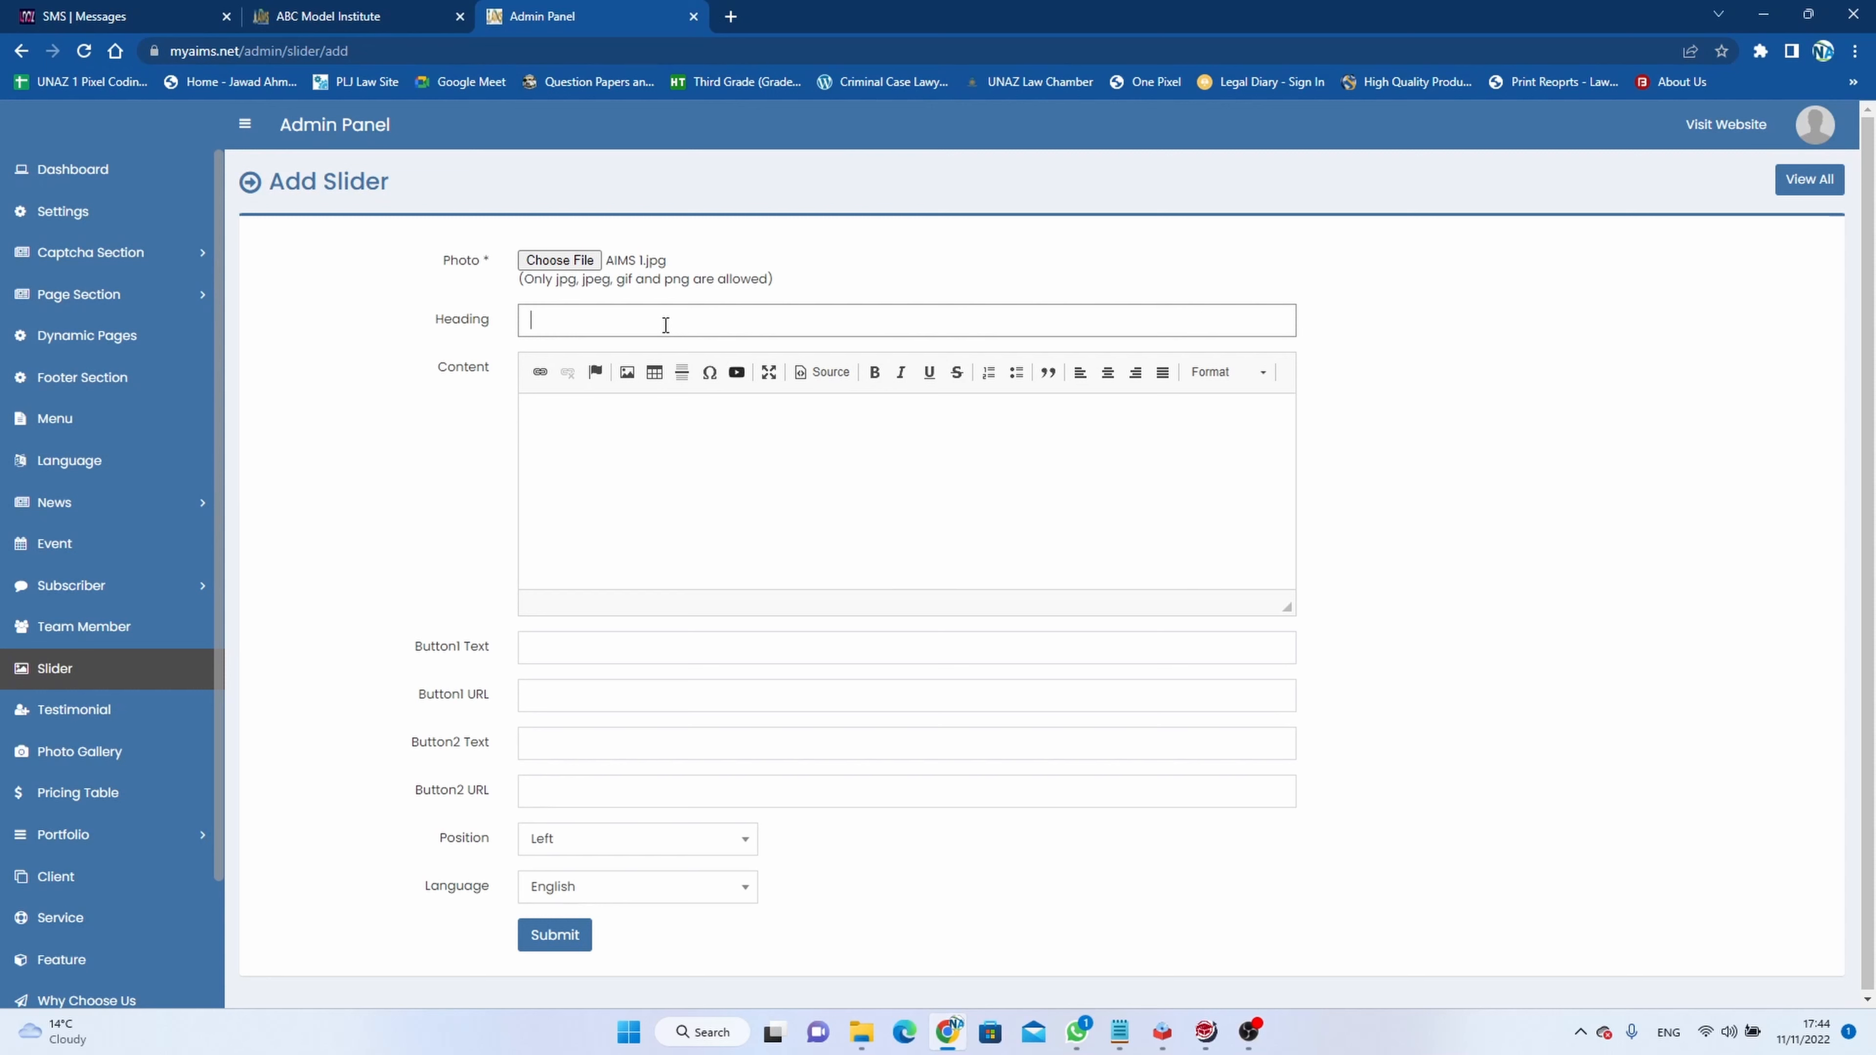
Enter "Welcome to AIMS" as the slider's heading and copy the same text into its content.
{"action": "type", "text": "Welcome to AIMS"}
{"action": "left_click", "coordinate": [769, 459]}
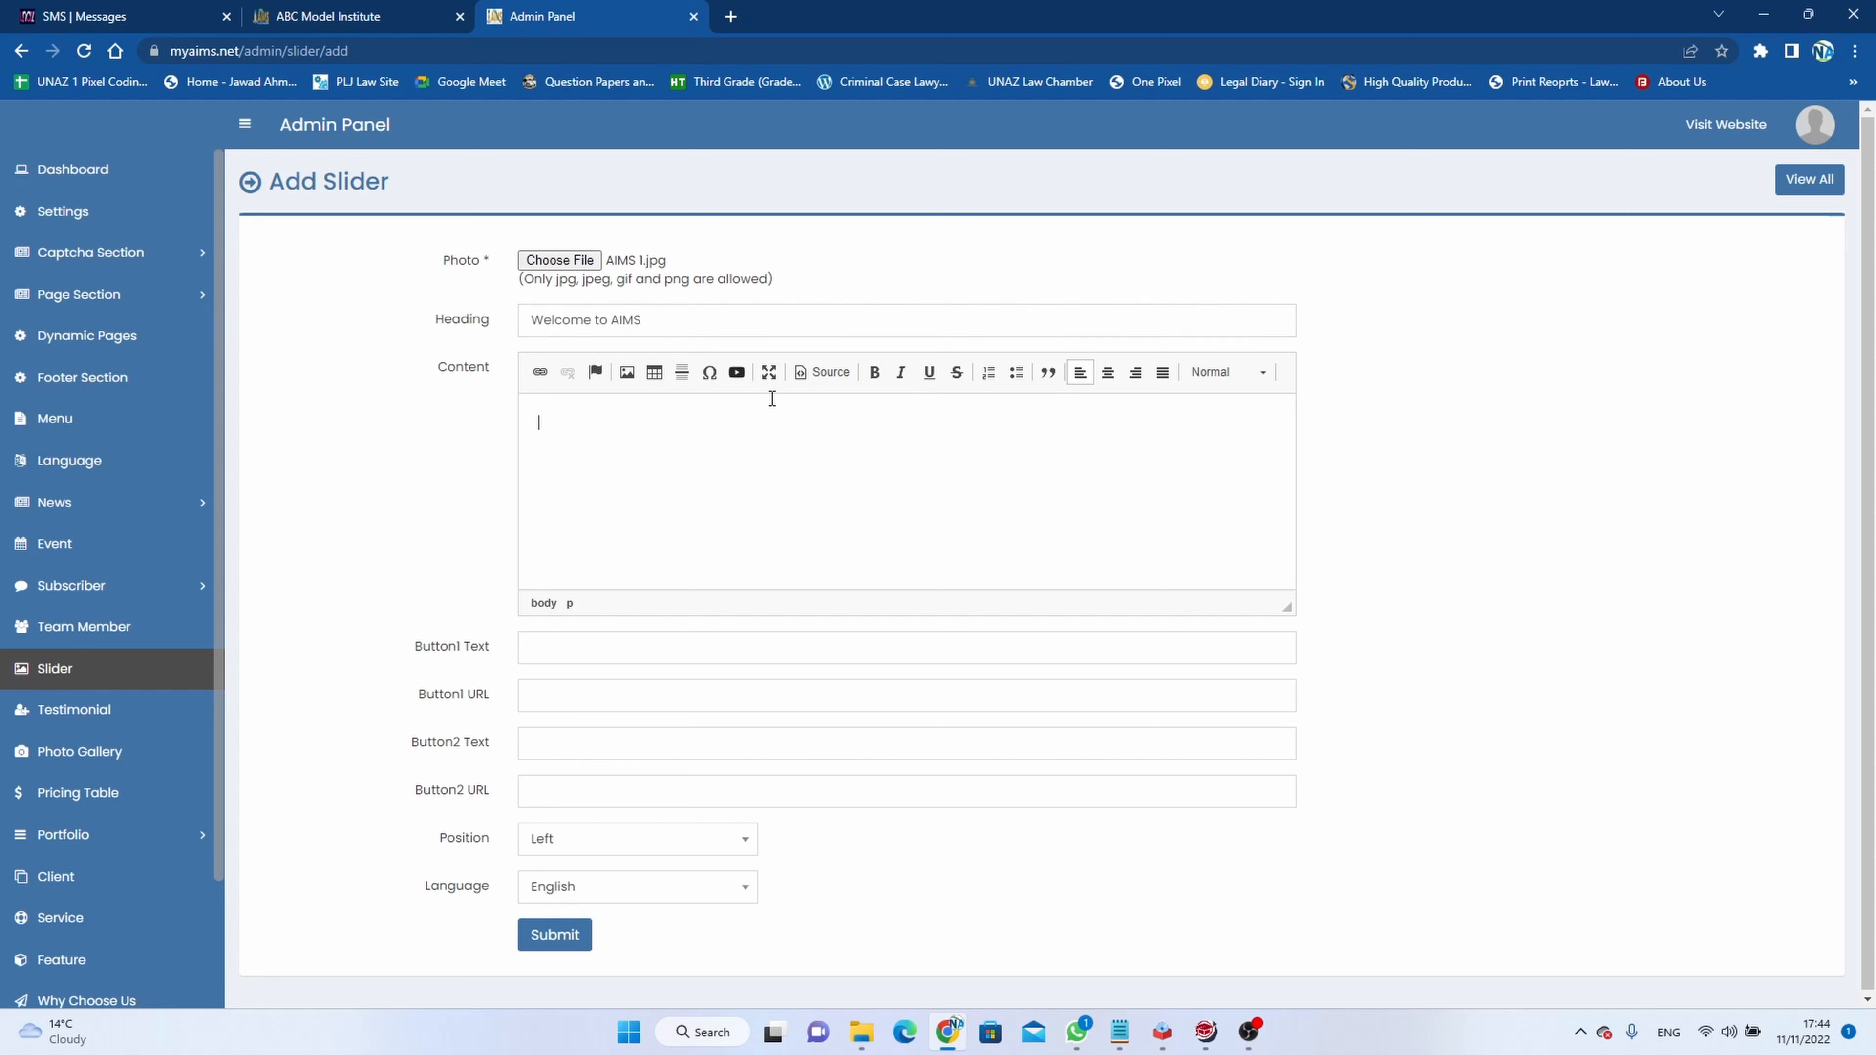
{"action": "left_click_drag", "start_coordinate": [657, 330], "coordinate": [491, 326]}
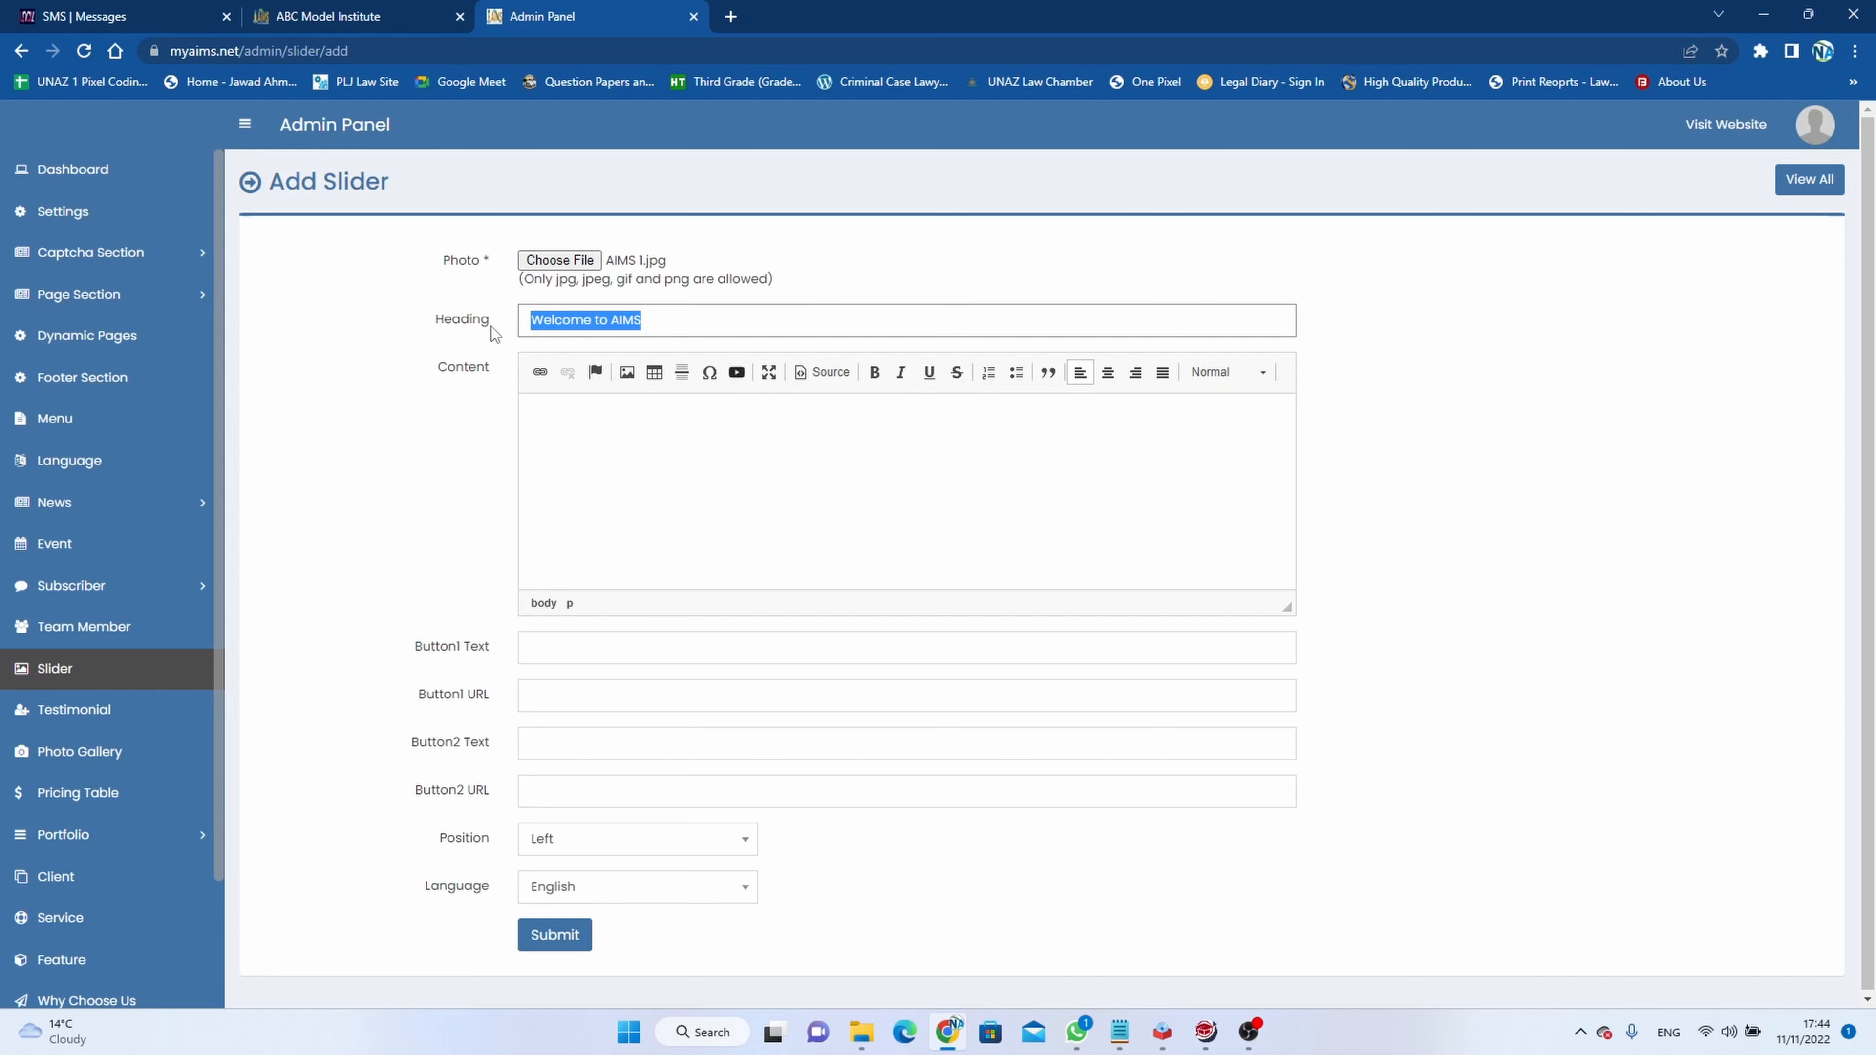
{"action": "key", "text": "ctrl+c"}
{"action": "left_click", "coordinate": [606, 471]}
{"action": "key", "text": "ctrl+v"}
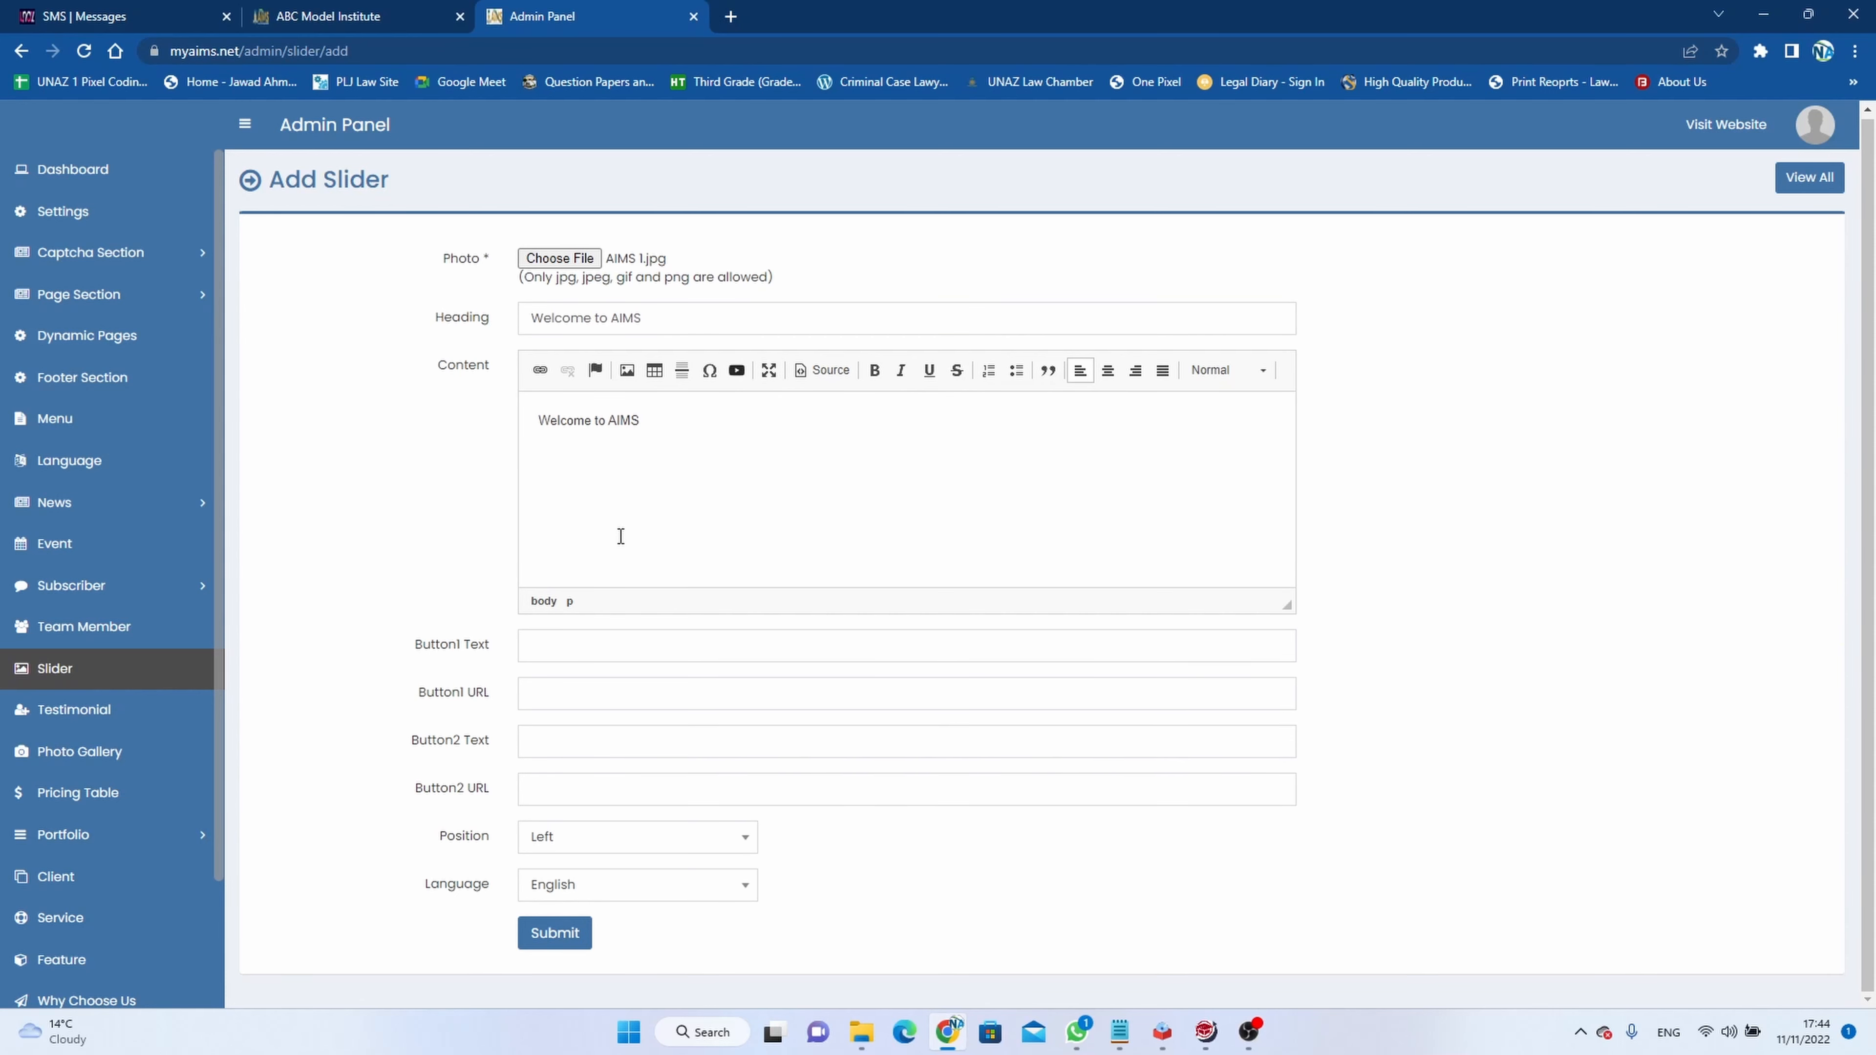
{"action": "left_click", "coordinate": [630, 642]}
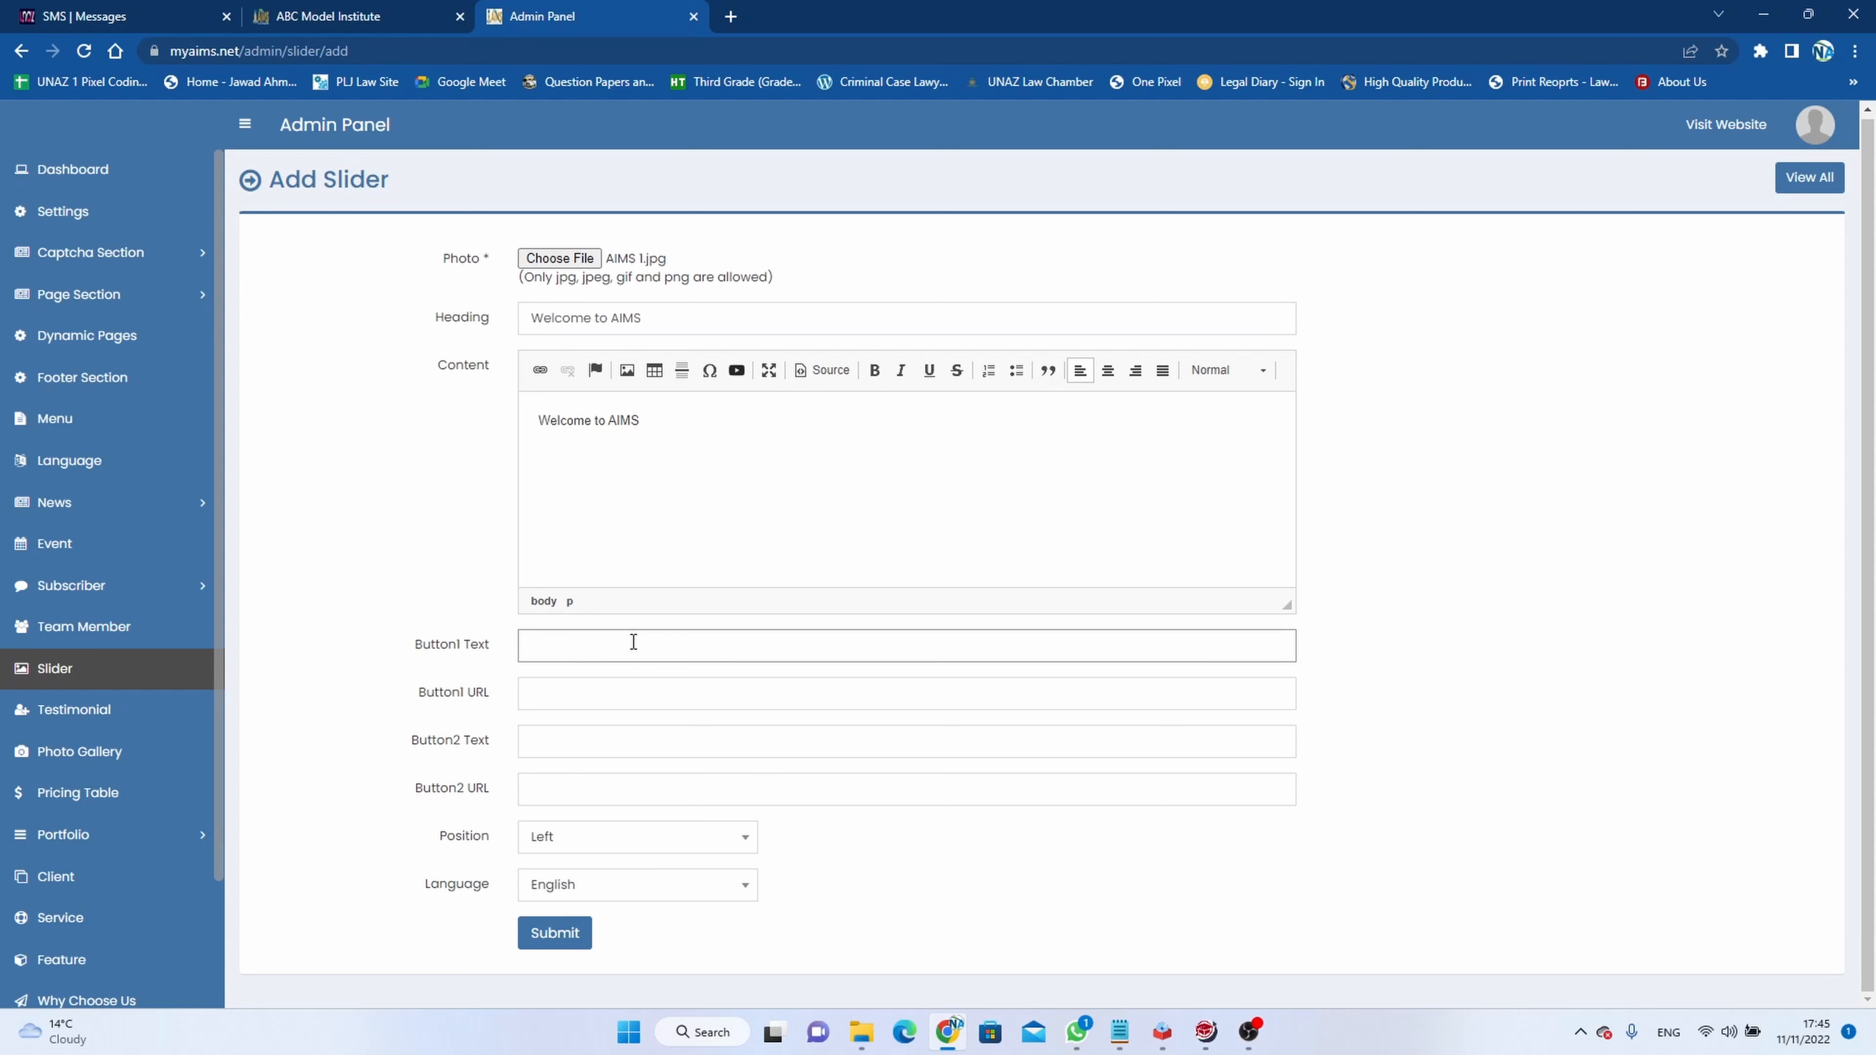
{"action": "type", "text": "Contact Support"}
{"action": "left_click", "coordinate": [645, 694]}
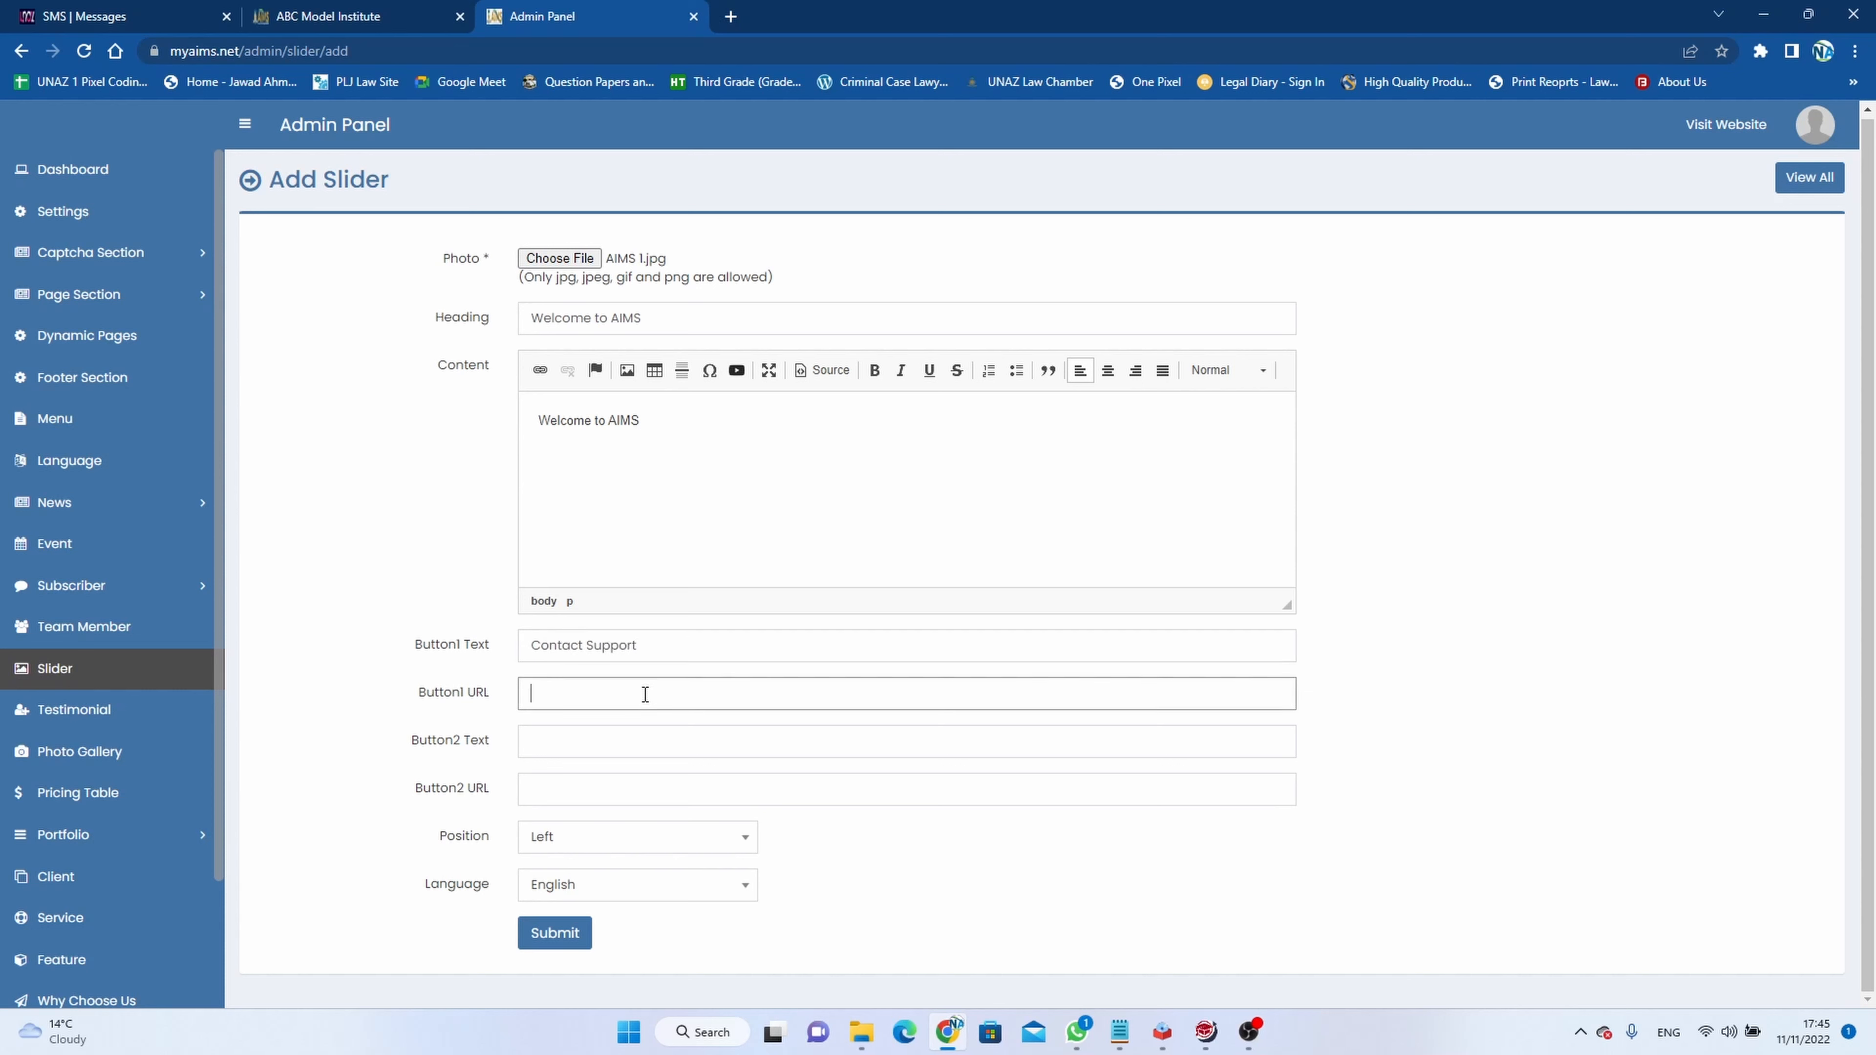
{"action": "type", "text": "su"}
{"action": "type", "text": "http"}
{"action": "type", "text": "s://myaims.net"}
{"action": "left_click", "coordinate": [667, 739]}
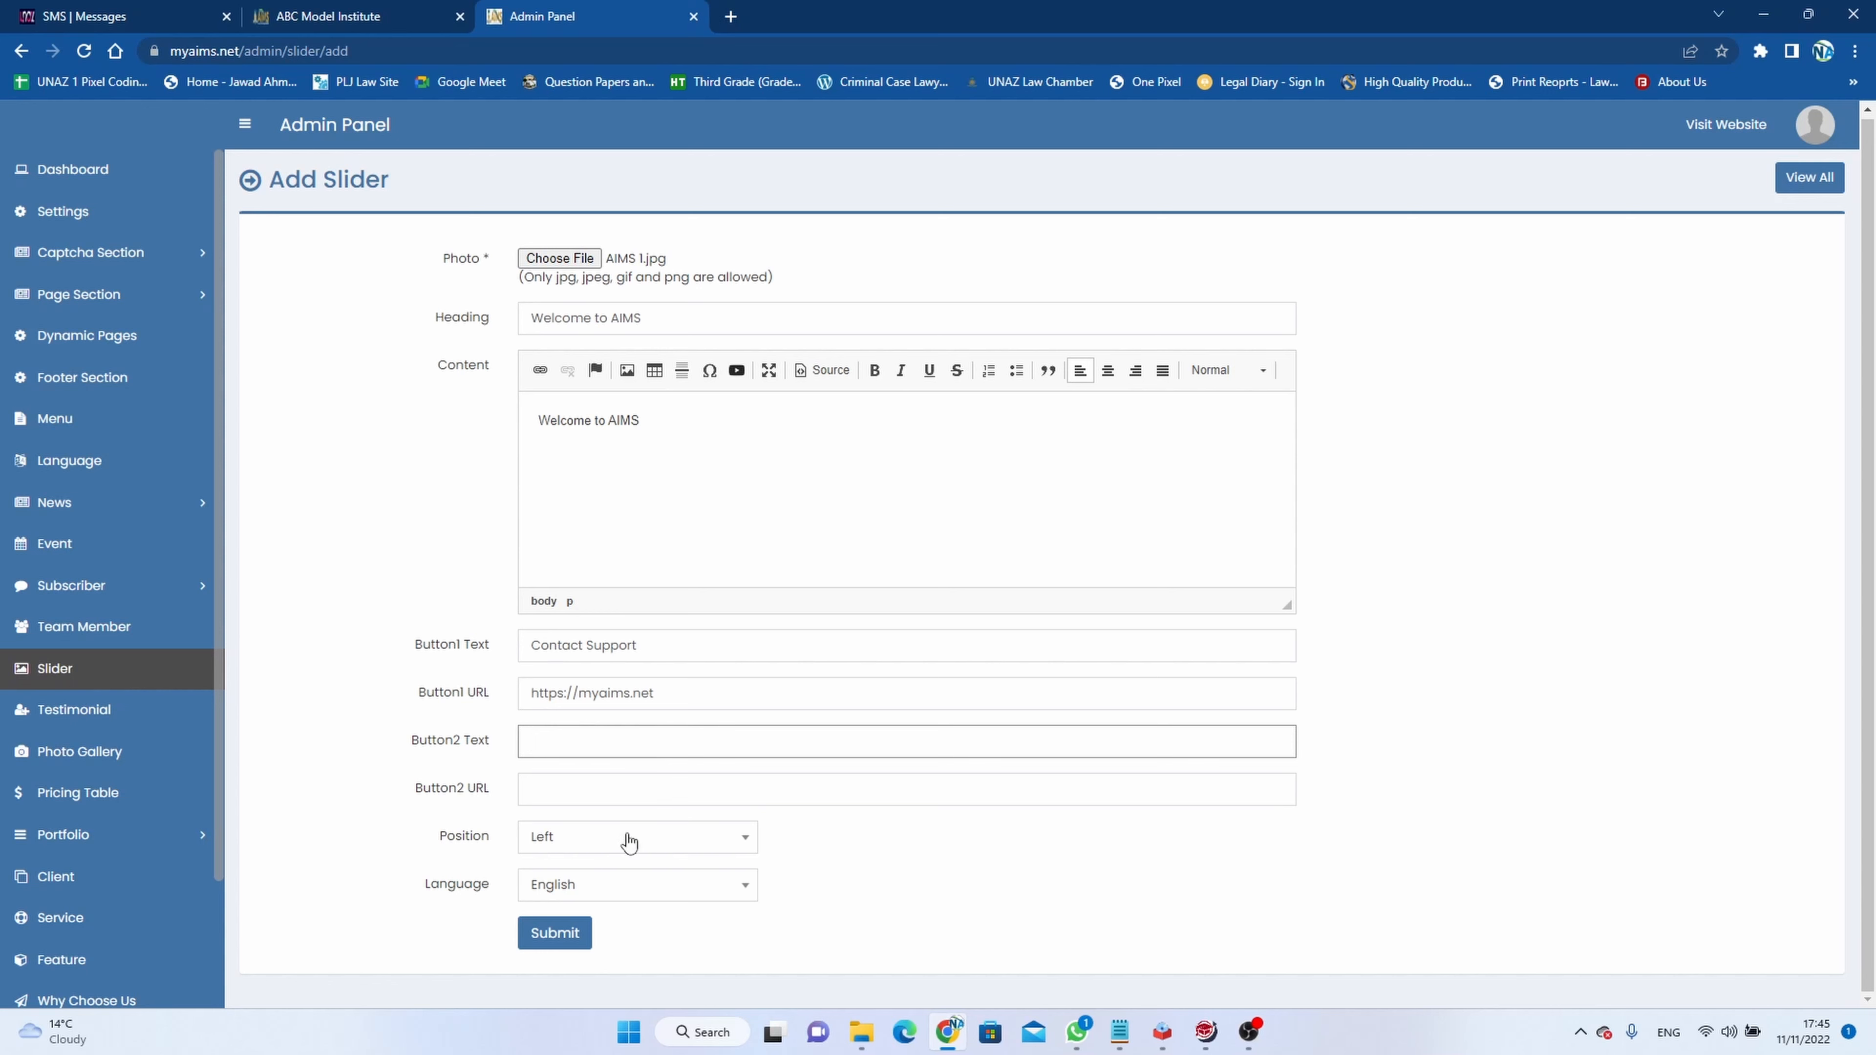
{"action": "left_click", "coordinate": [567, 934]}
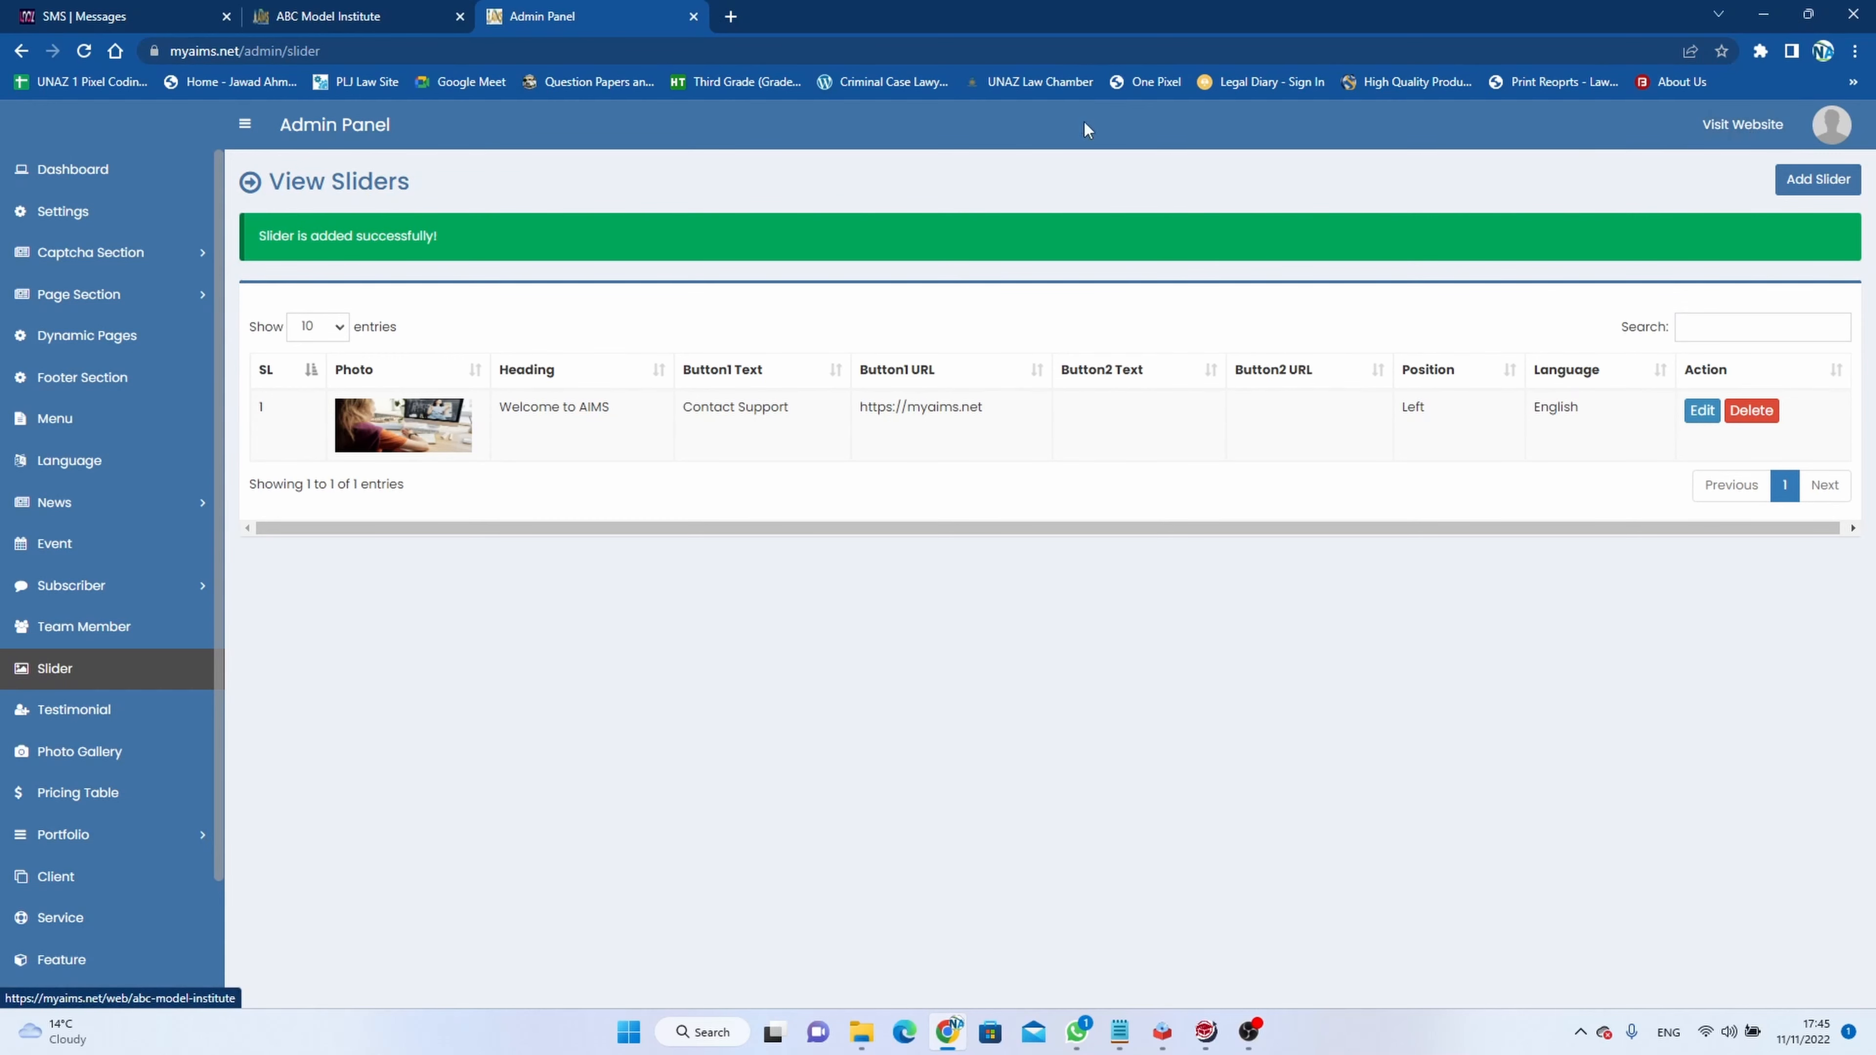
Open the institute's public website from the ABC Model Institute settings page and check the new slider on its home page.
{"action": "left_click", "coordinate": [162, 16]}
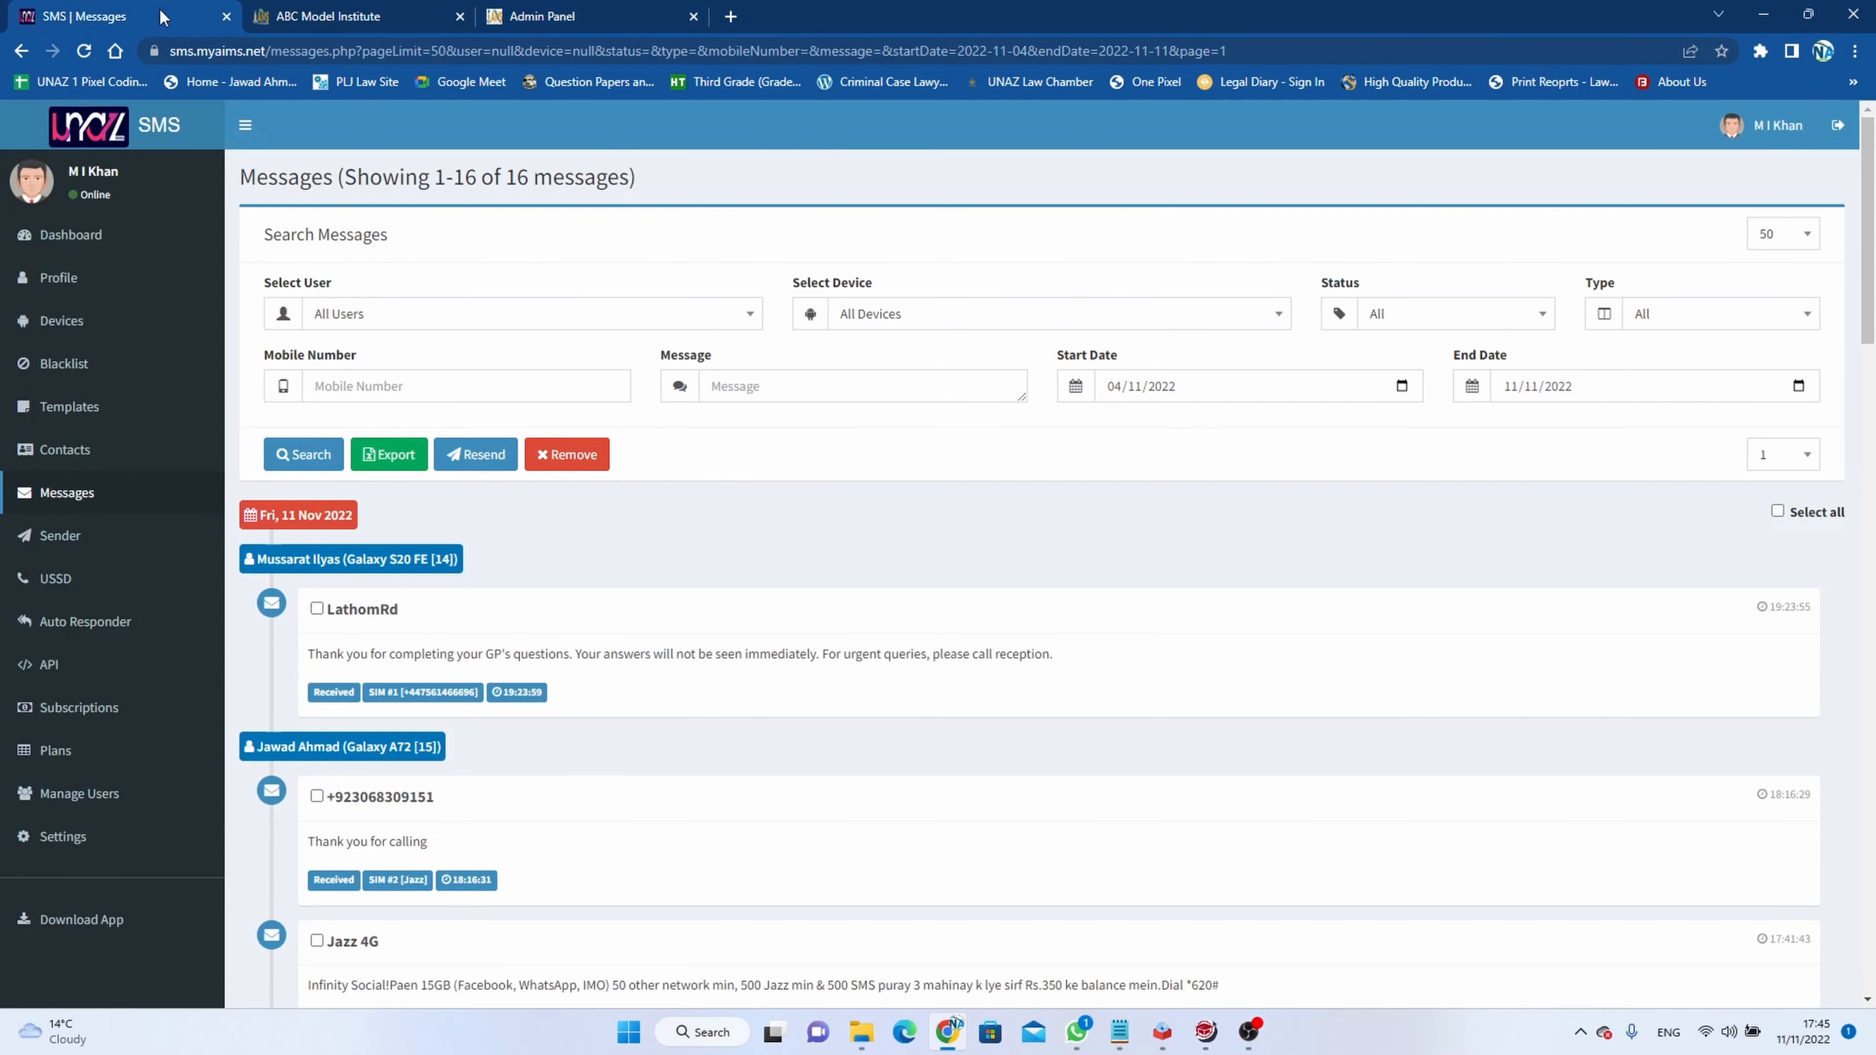
{"action": "left_click", "coordinate": [313, 17]}
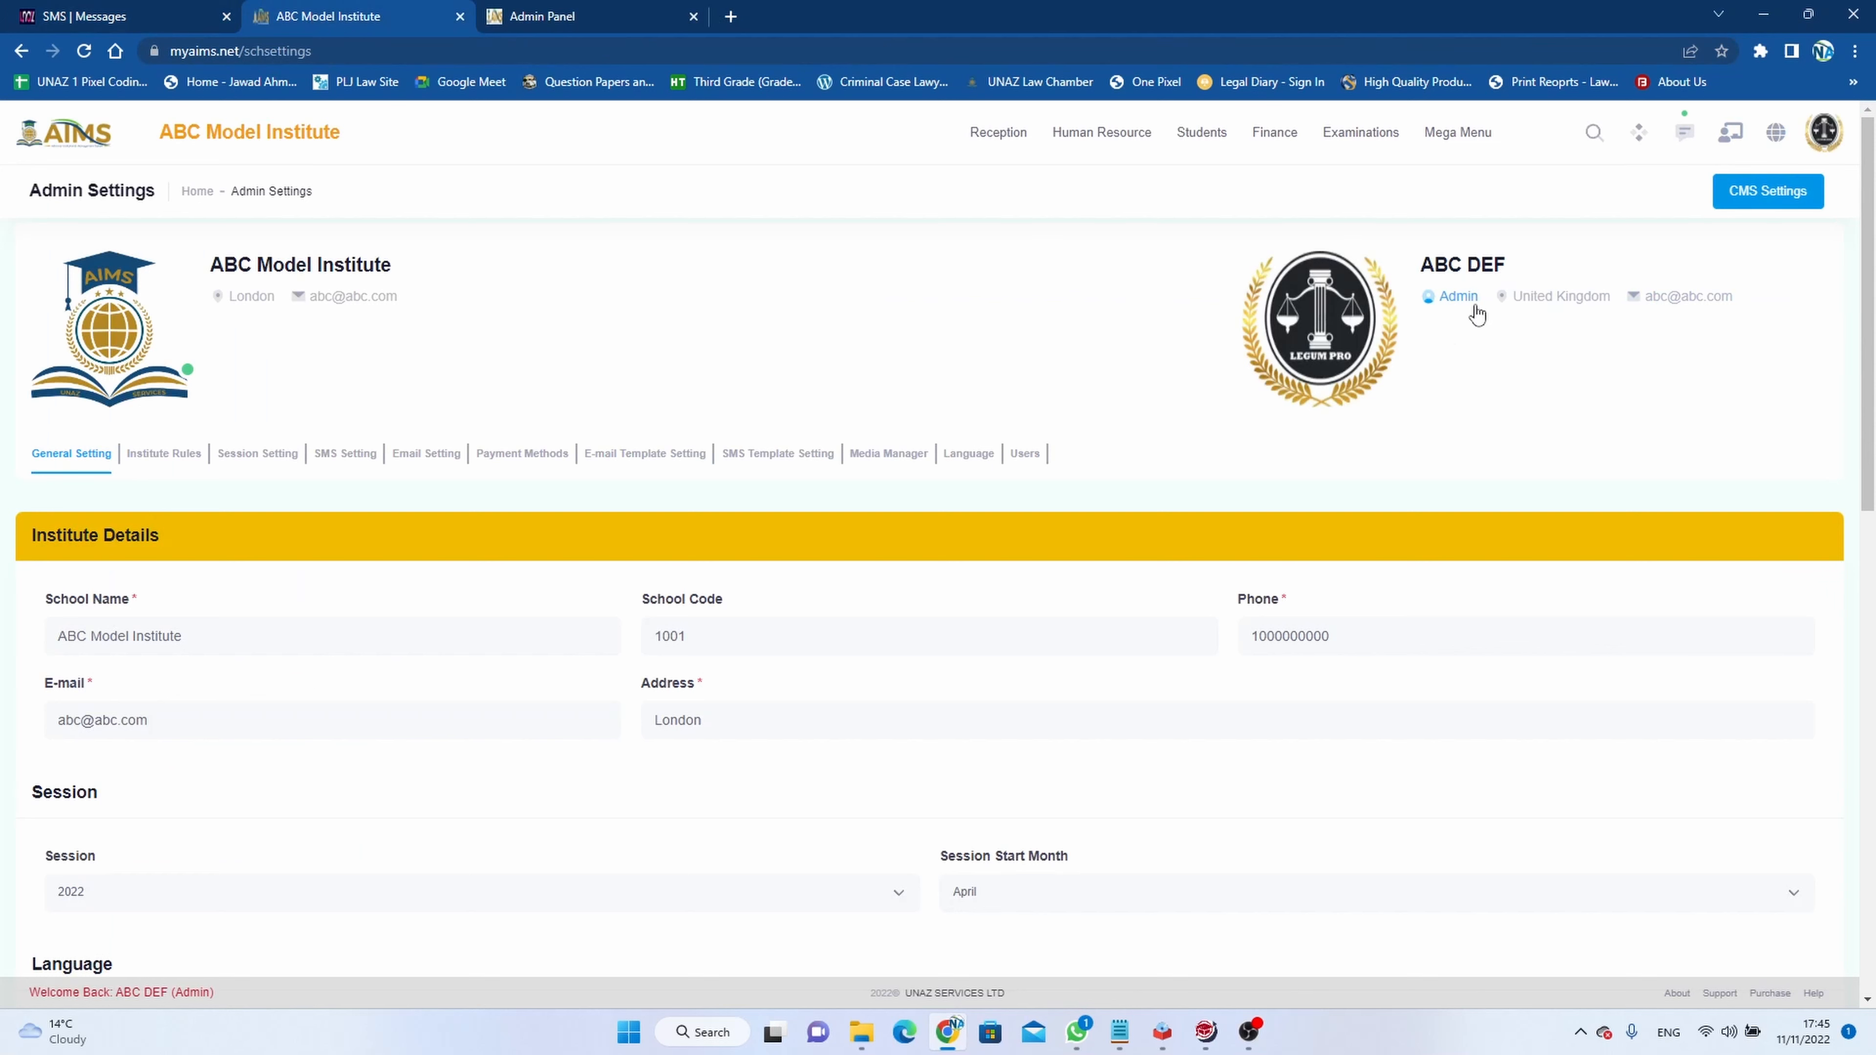
{"action": "left_click", "coordinate": [1776, 133]}
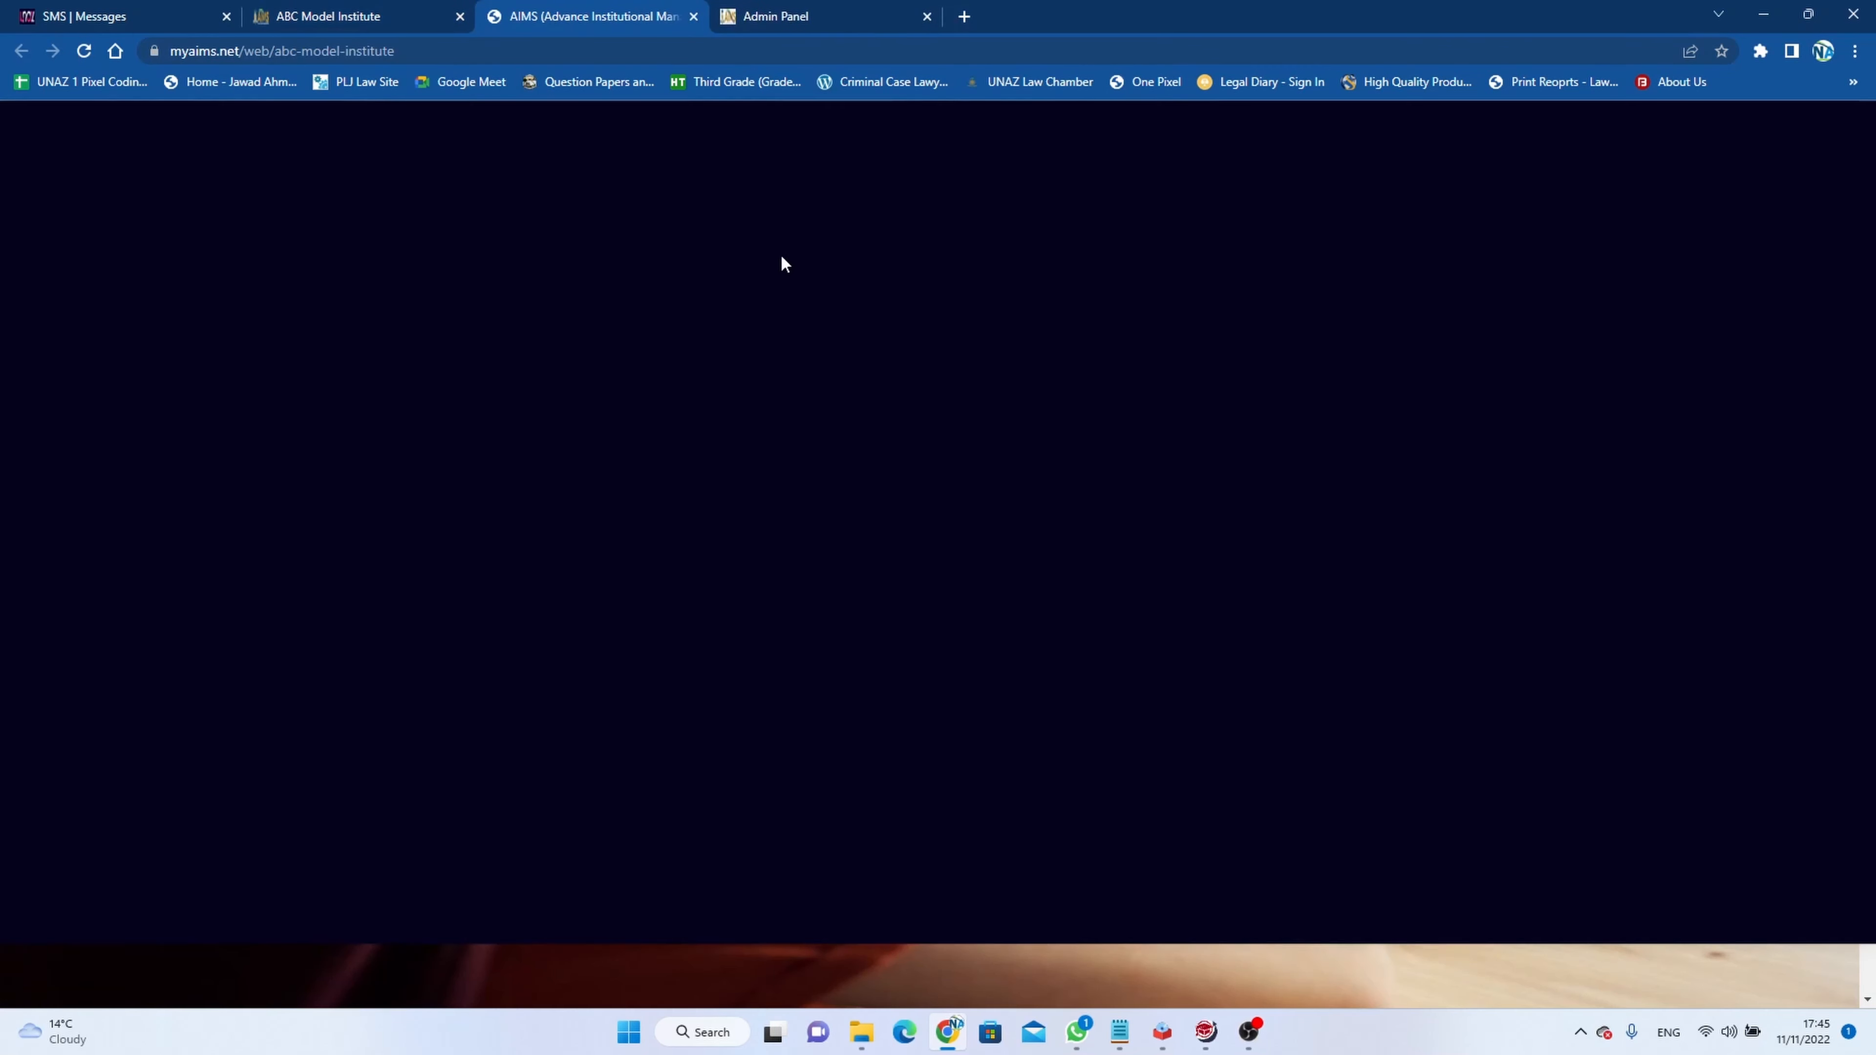
{"action": "scroll", "coordinate": [810, 500], "scroll_direction": "down", "scroll_amount": 3}
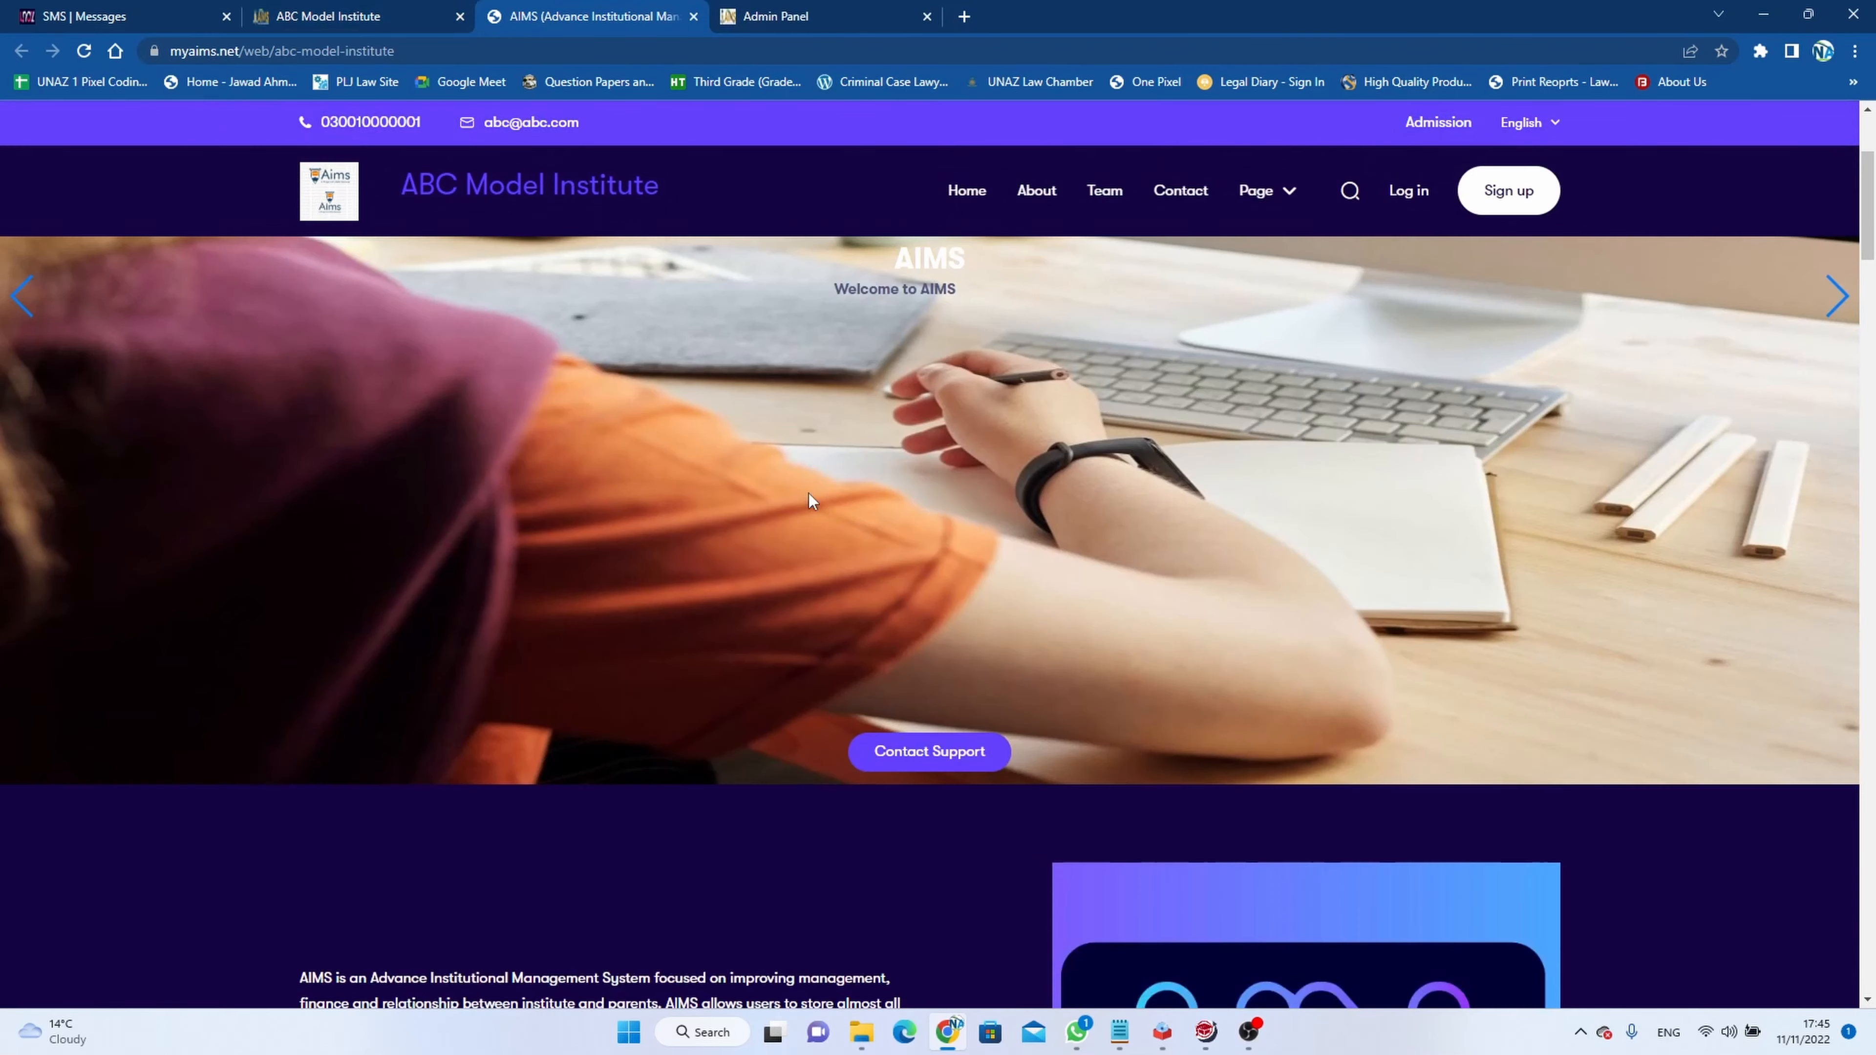
{"action": "scroll", "coordinate": [808, 493], "scroll_direction": "up", "scroll_amount": 3}
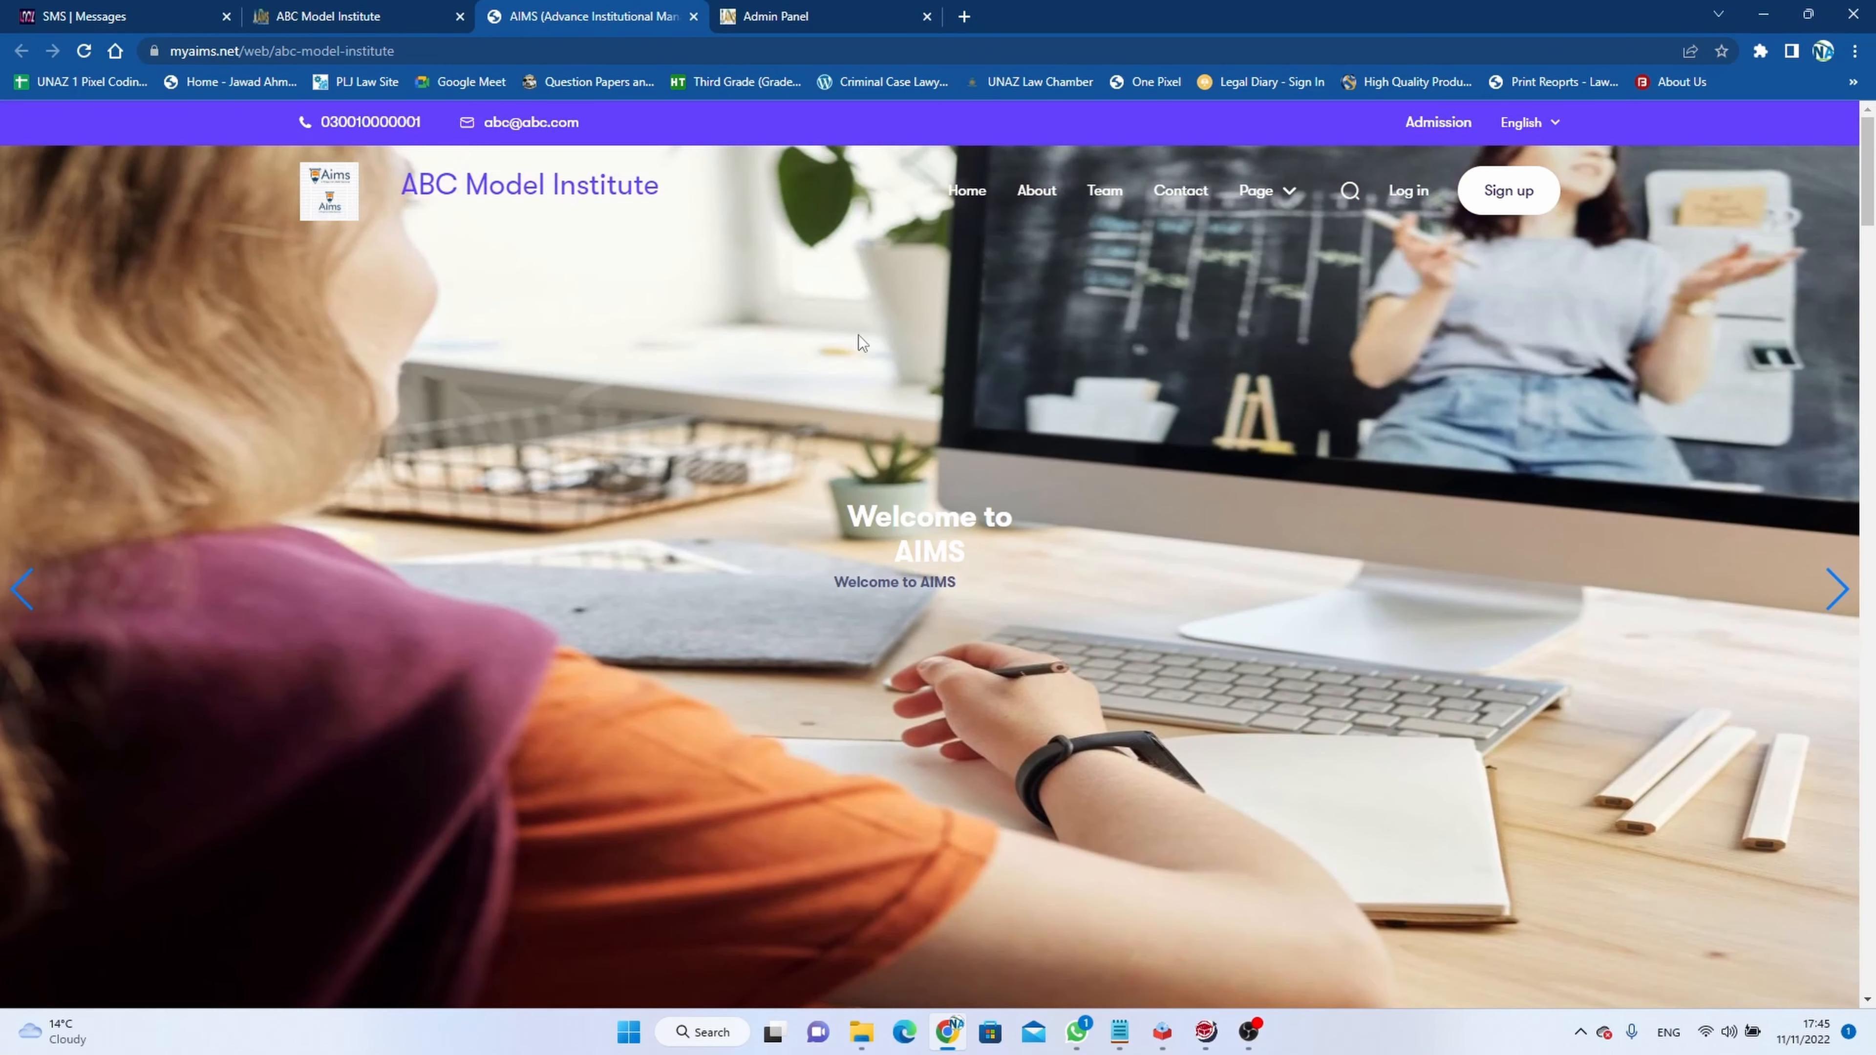
{"action": "mouse_move", "coordinate": [1280, 209]}
Examine the home page's introduction section and the slider's heading, content and Contact Support button.
{"action": "scroll", "coordinate": [1102, 391], "scroll_direction": "down", "scroll_amount": 10}
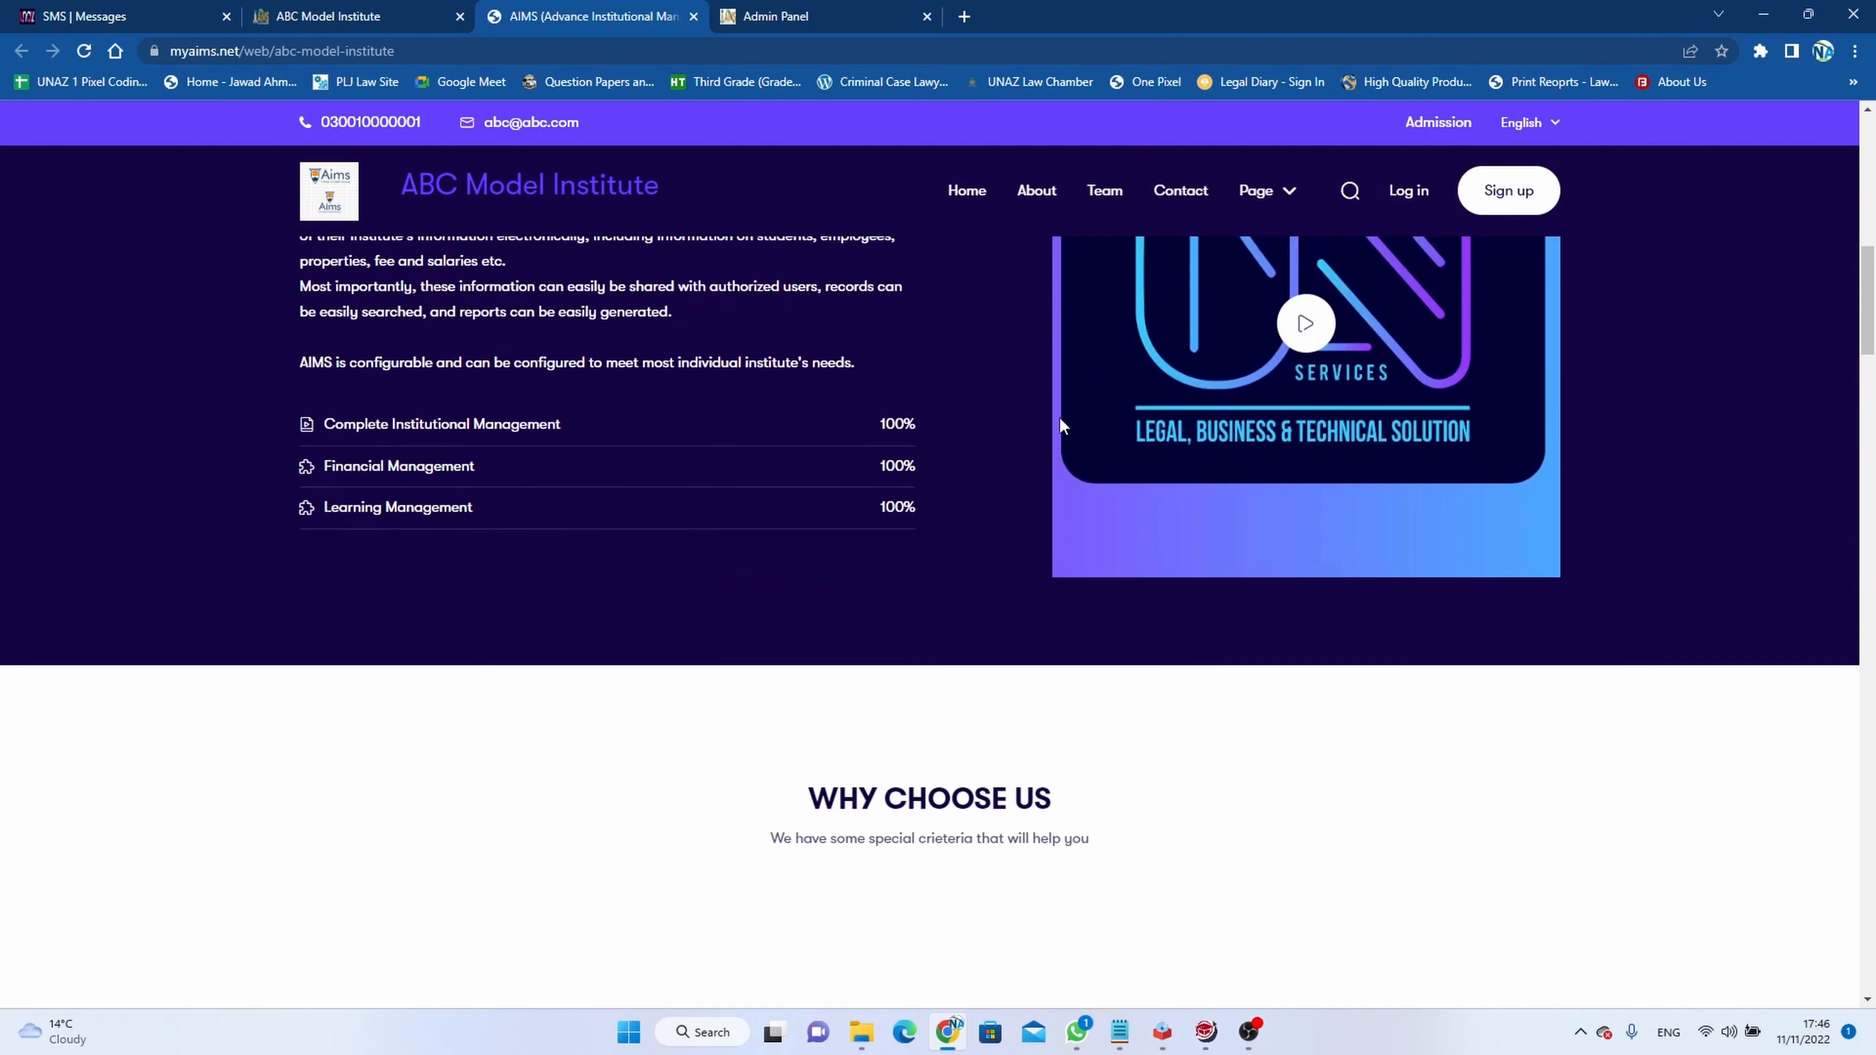
{"action": "scroll", "coordinate": [1060, 425], "scroll_direction": "down", "scroll_amount": 4}
{"action": "scroll", "coordinate": [982, 421], "scroll_direction": "up", "scroll_amount": 7}
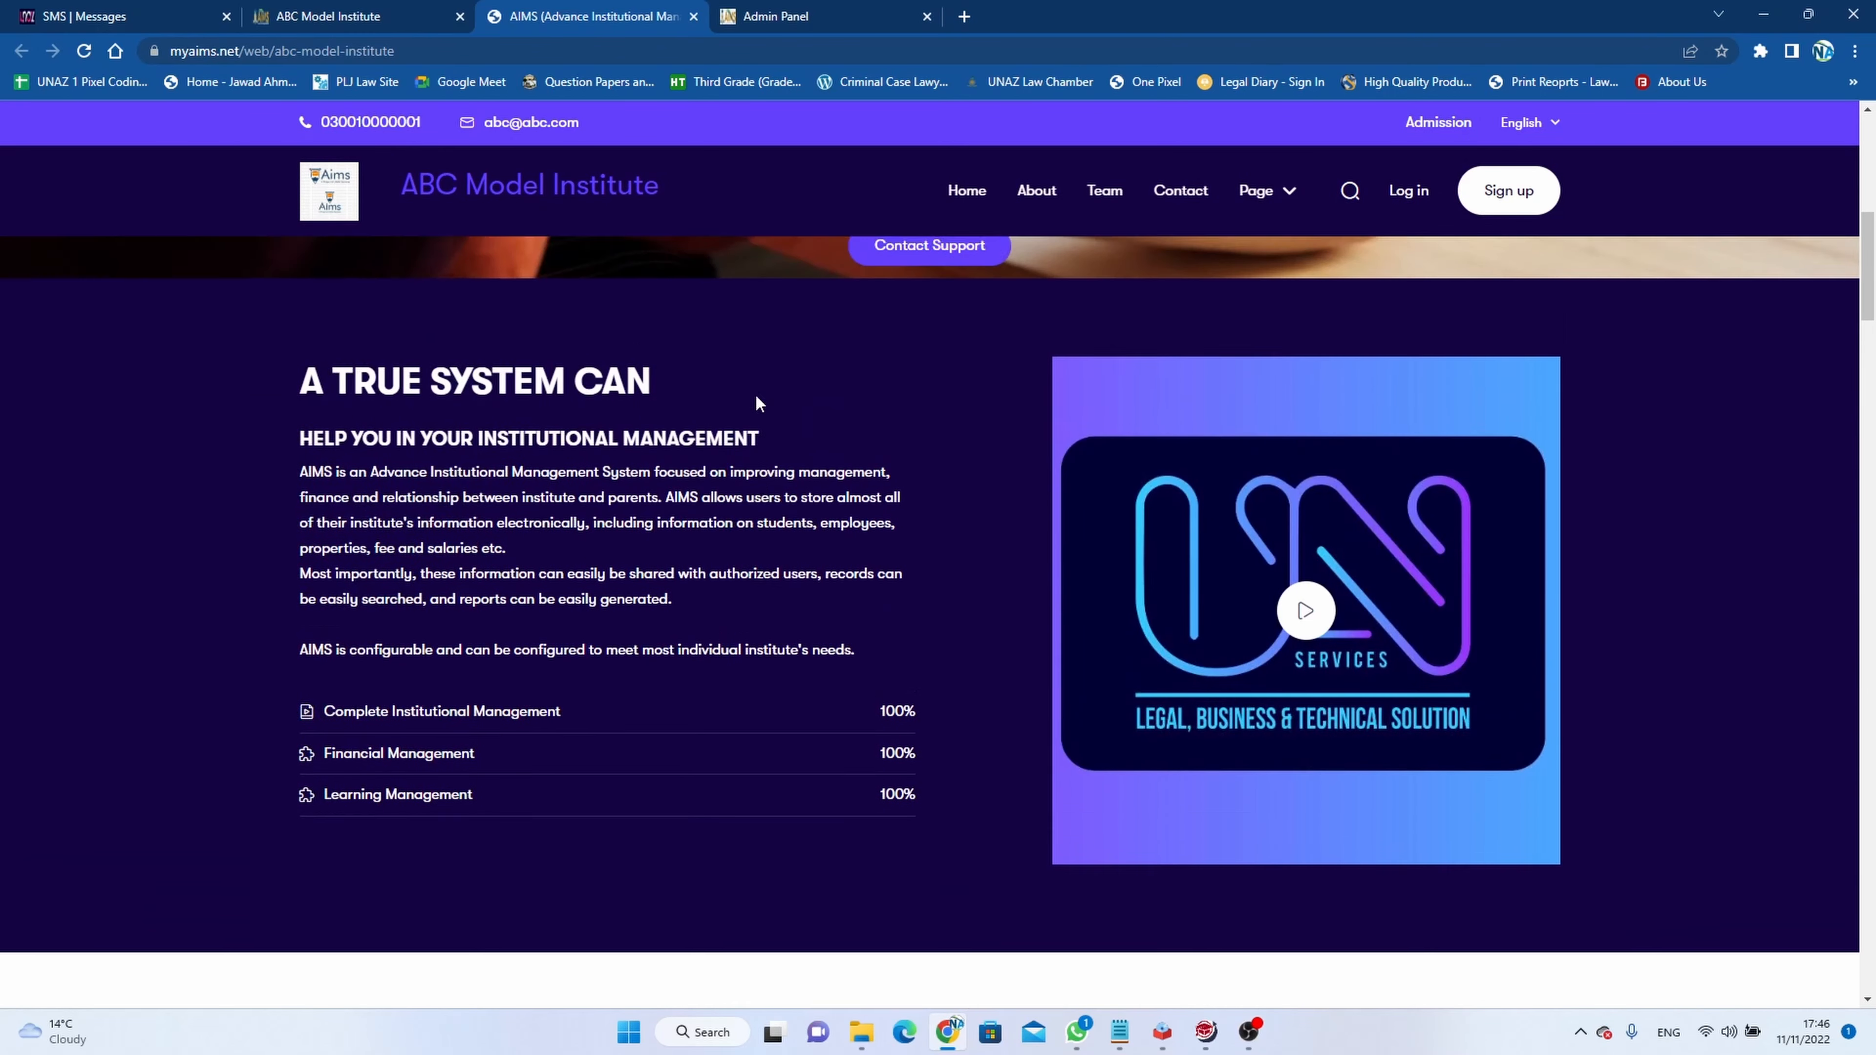
{"action": "scroll", "coordinate": [756, 403], "scroll_direction": "up", "scroll_amount": 6}
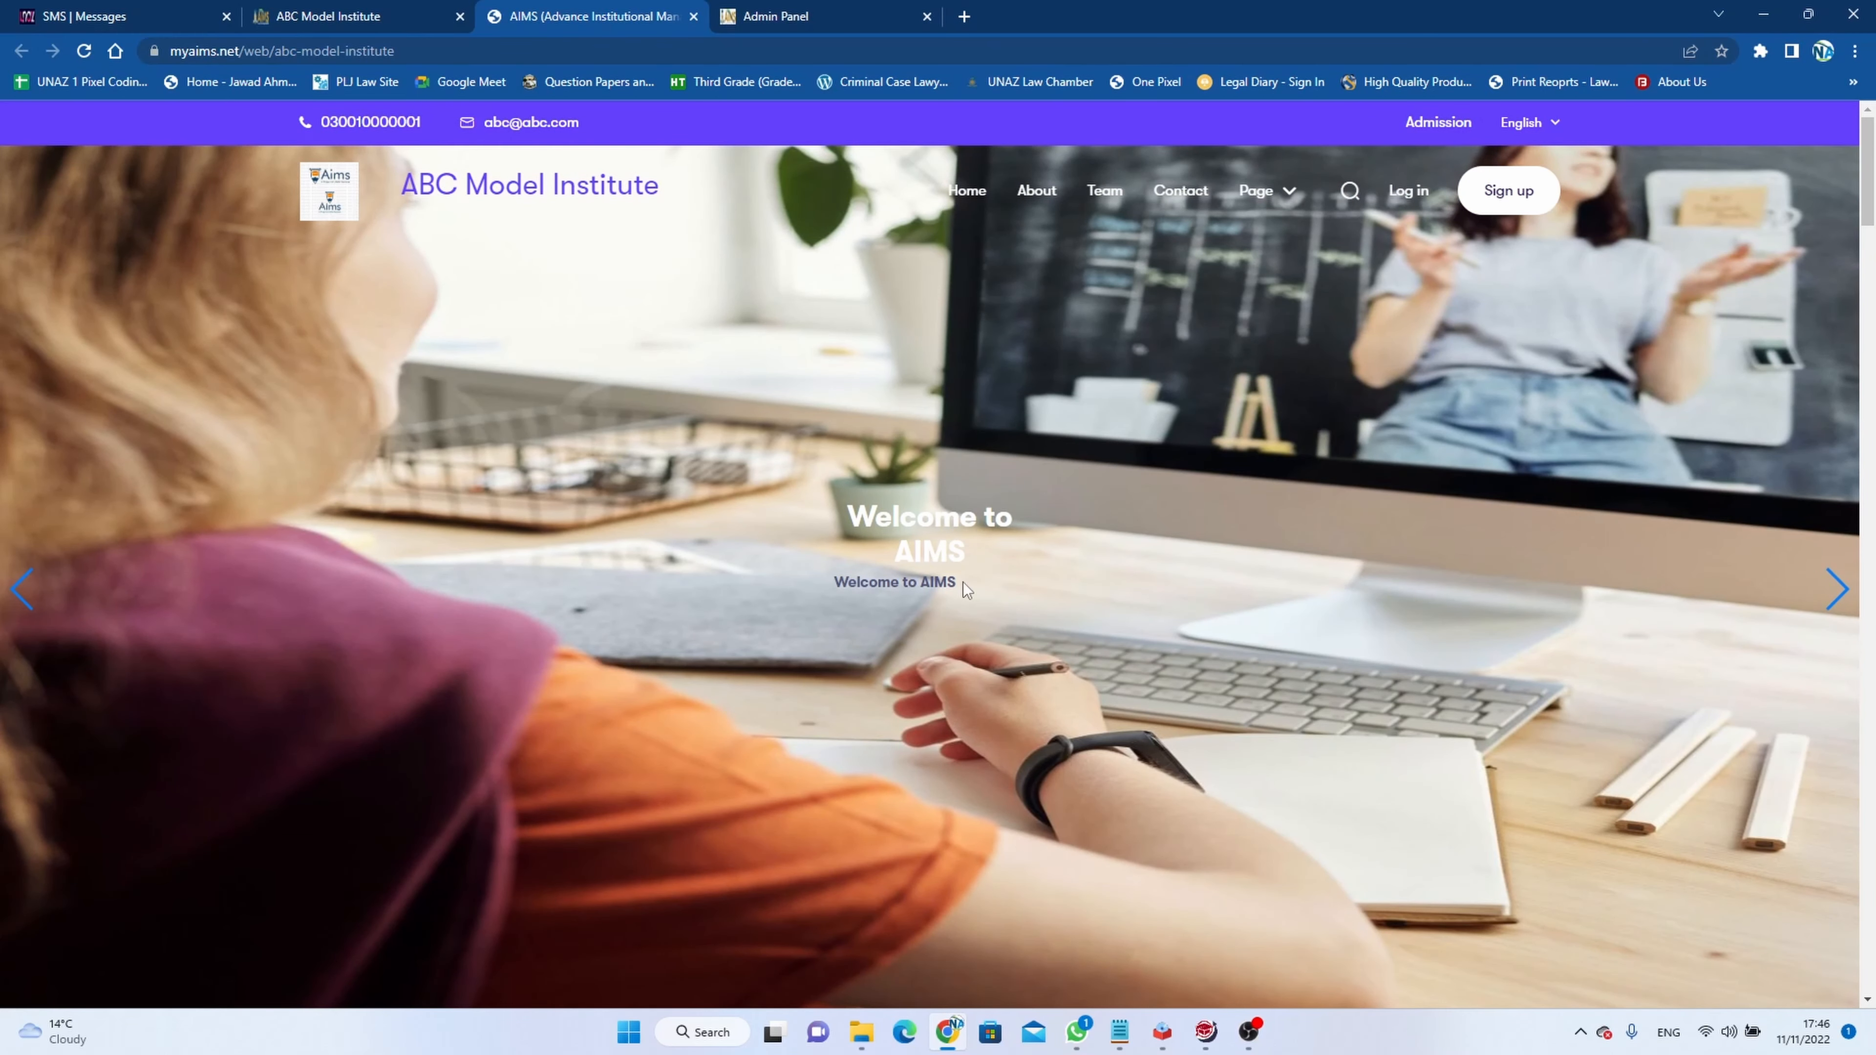
{"action": "scroll", "coordinate": [963, 582], "scroll_direction": "down", "scroll_amount": 3}
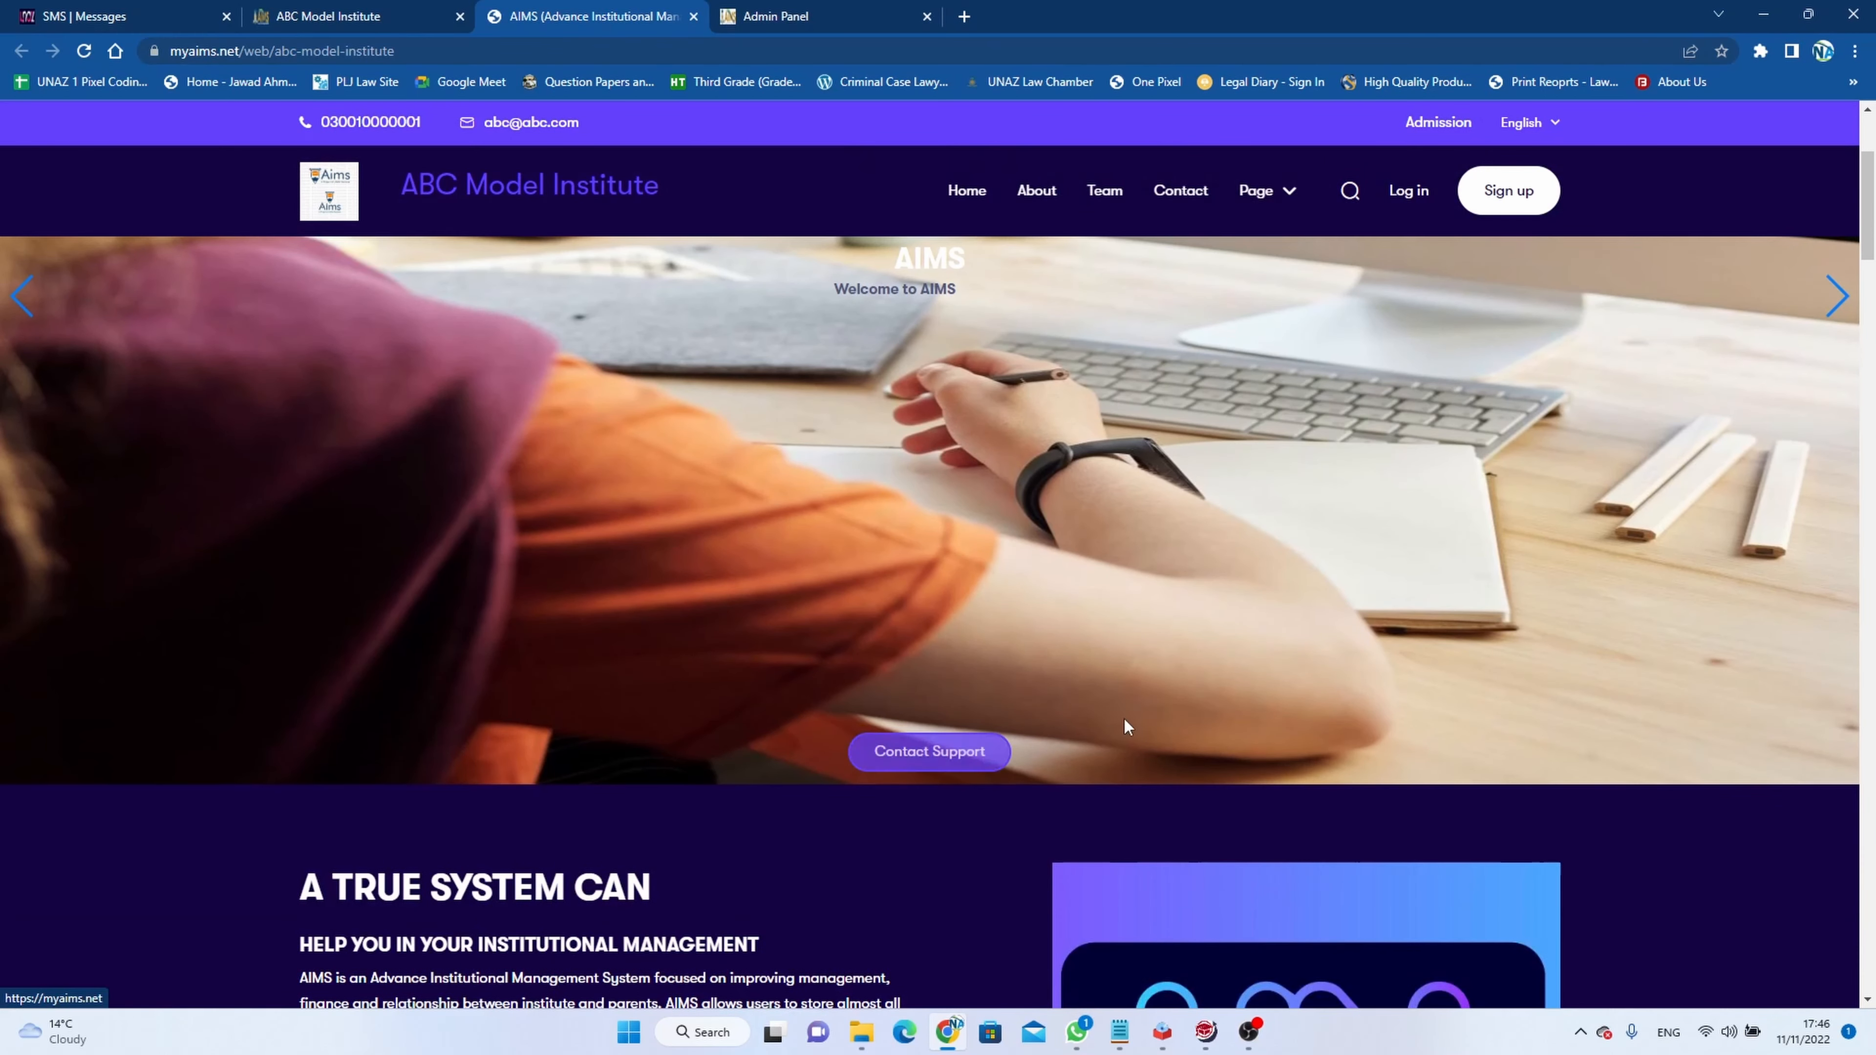
{"action": "scroll", "coordinate": [1143, 610], "scroll_direction": "down", "scroll_amount": 7}
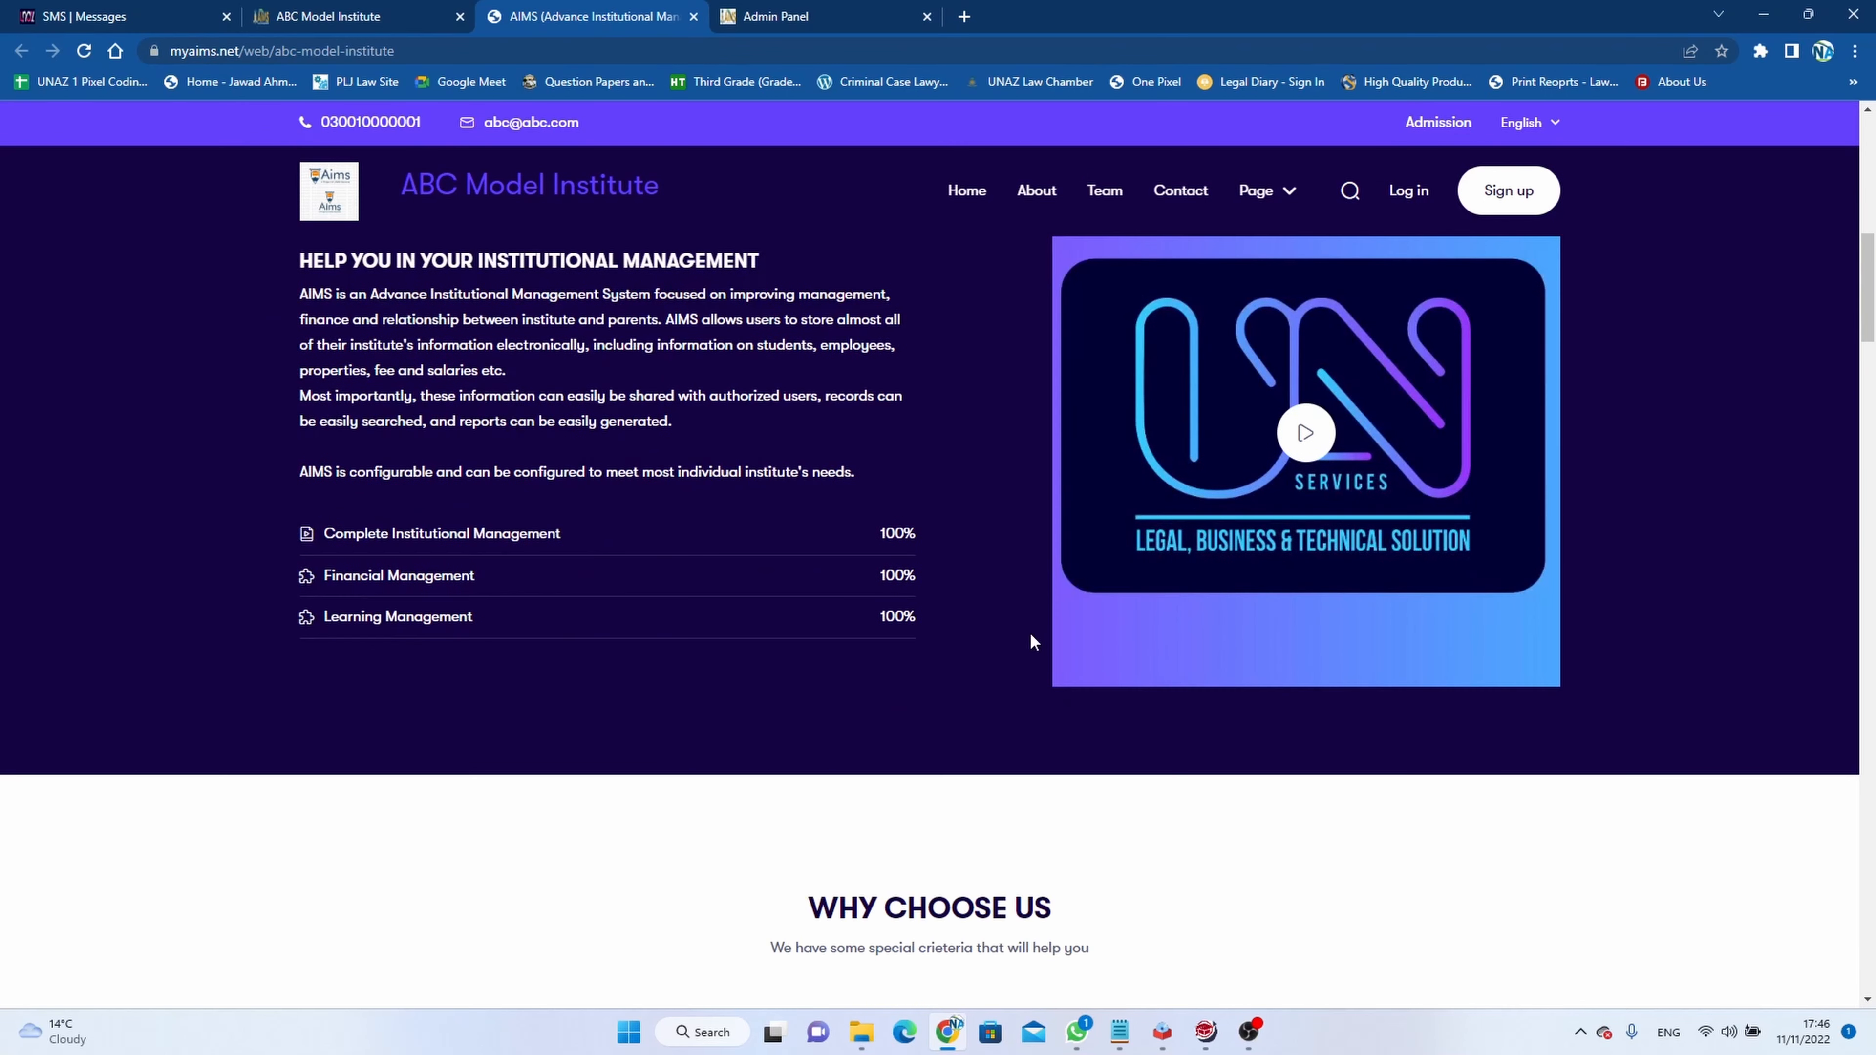
{"action": "scroll", "coordinate": [835, 500], "scroll_direction": "up", "scroll_amount": 1}
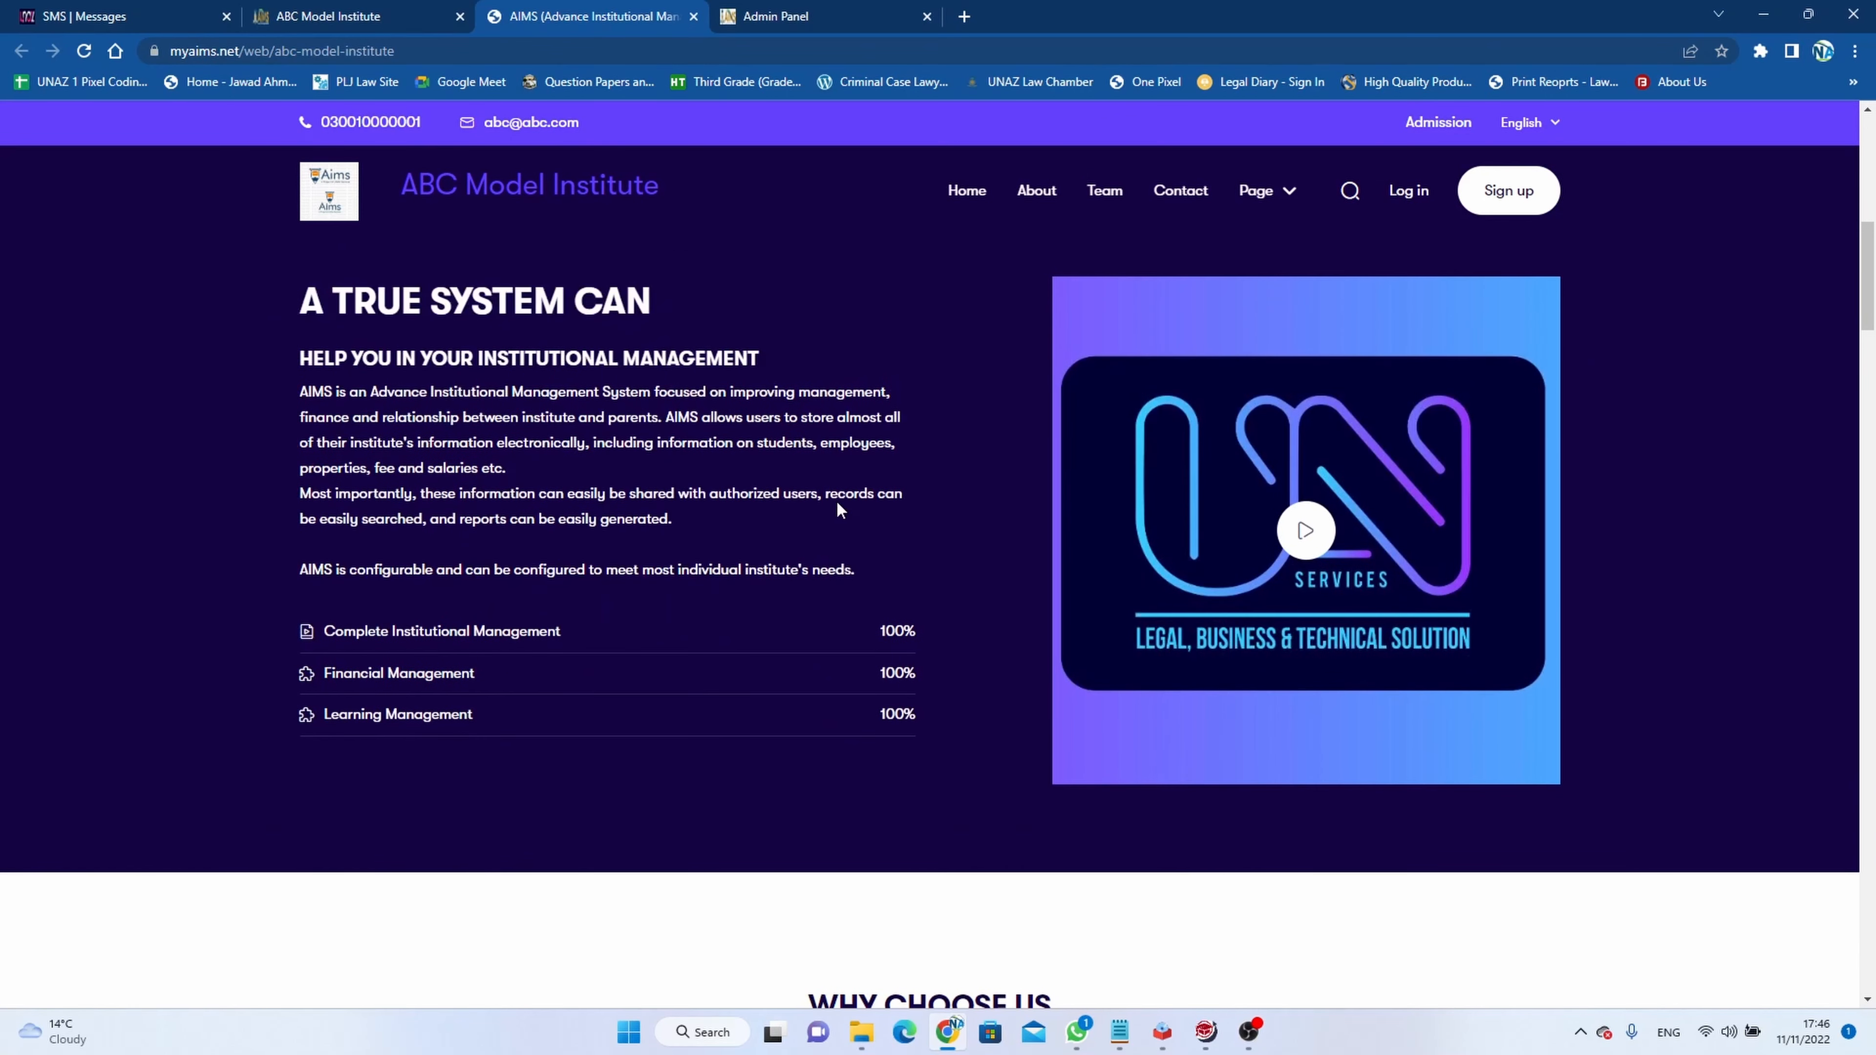
Review the remaining home page sections from Why Choose Us through news, achievements and contact form to the footer.
{"action": "scroll", "coordinate": [838, 504], "scroll_direction": "down", "scroll_amount": 5}
{"action": "scroll", "coordinate": [838, 504], "scroll_direction": "up", "scroll_amount": 1}
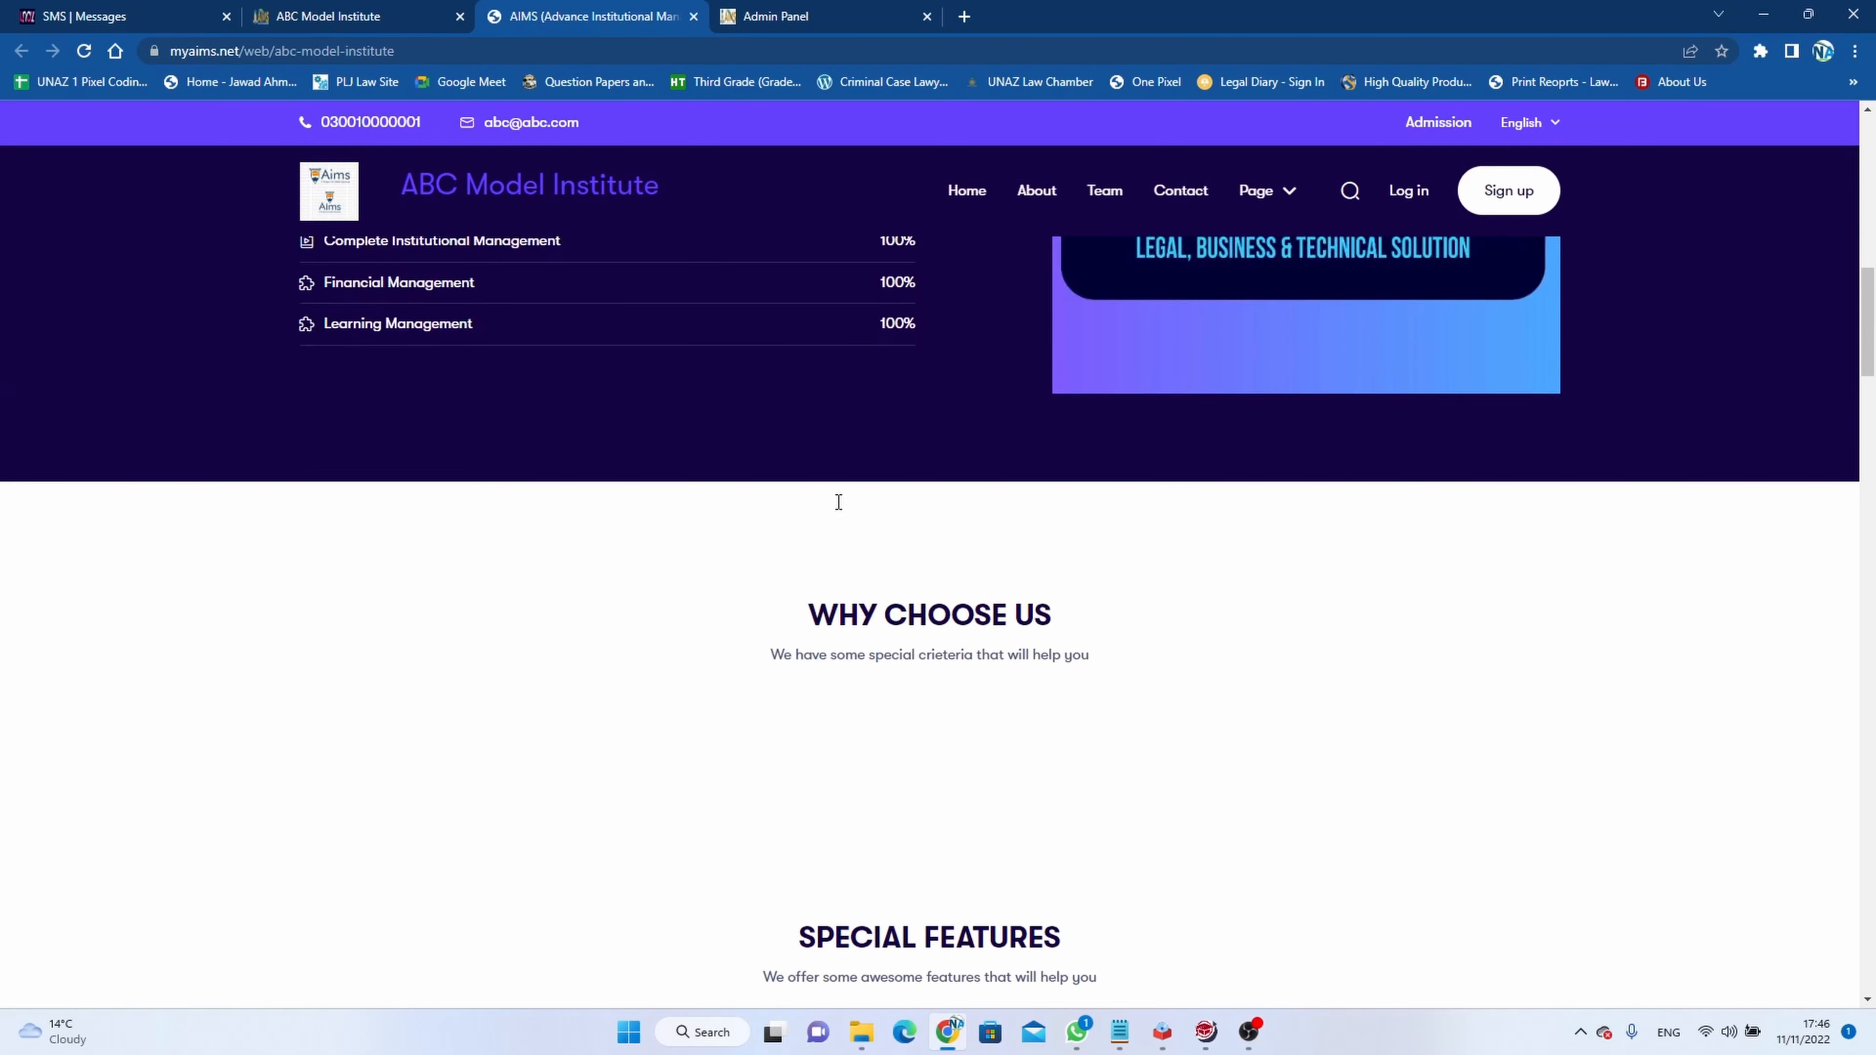
{"action": "scroll", "coordinate": [838, 503], "scroll_direction": "down", "scroll_amount": 6}
{"action": "scroll", "coordinate": [838, 503], "scroll_direction": "down", "scroll_amount": 15}
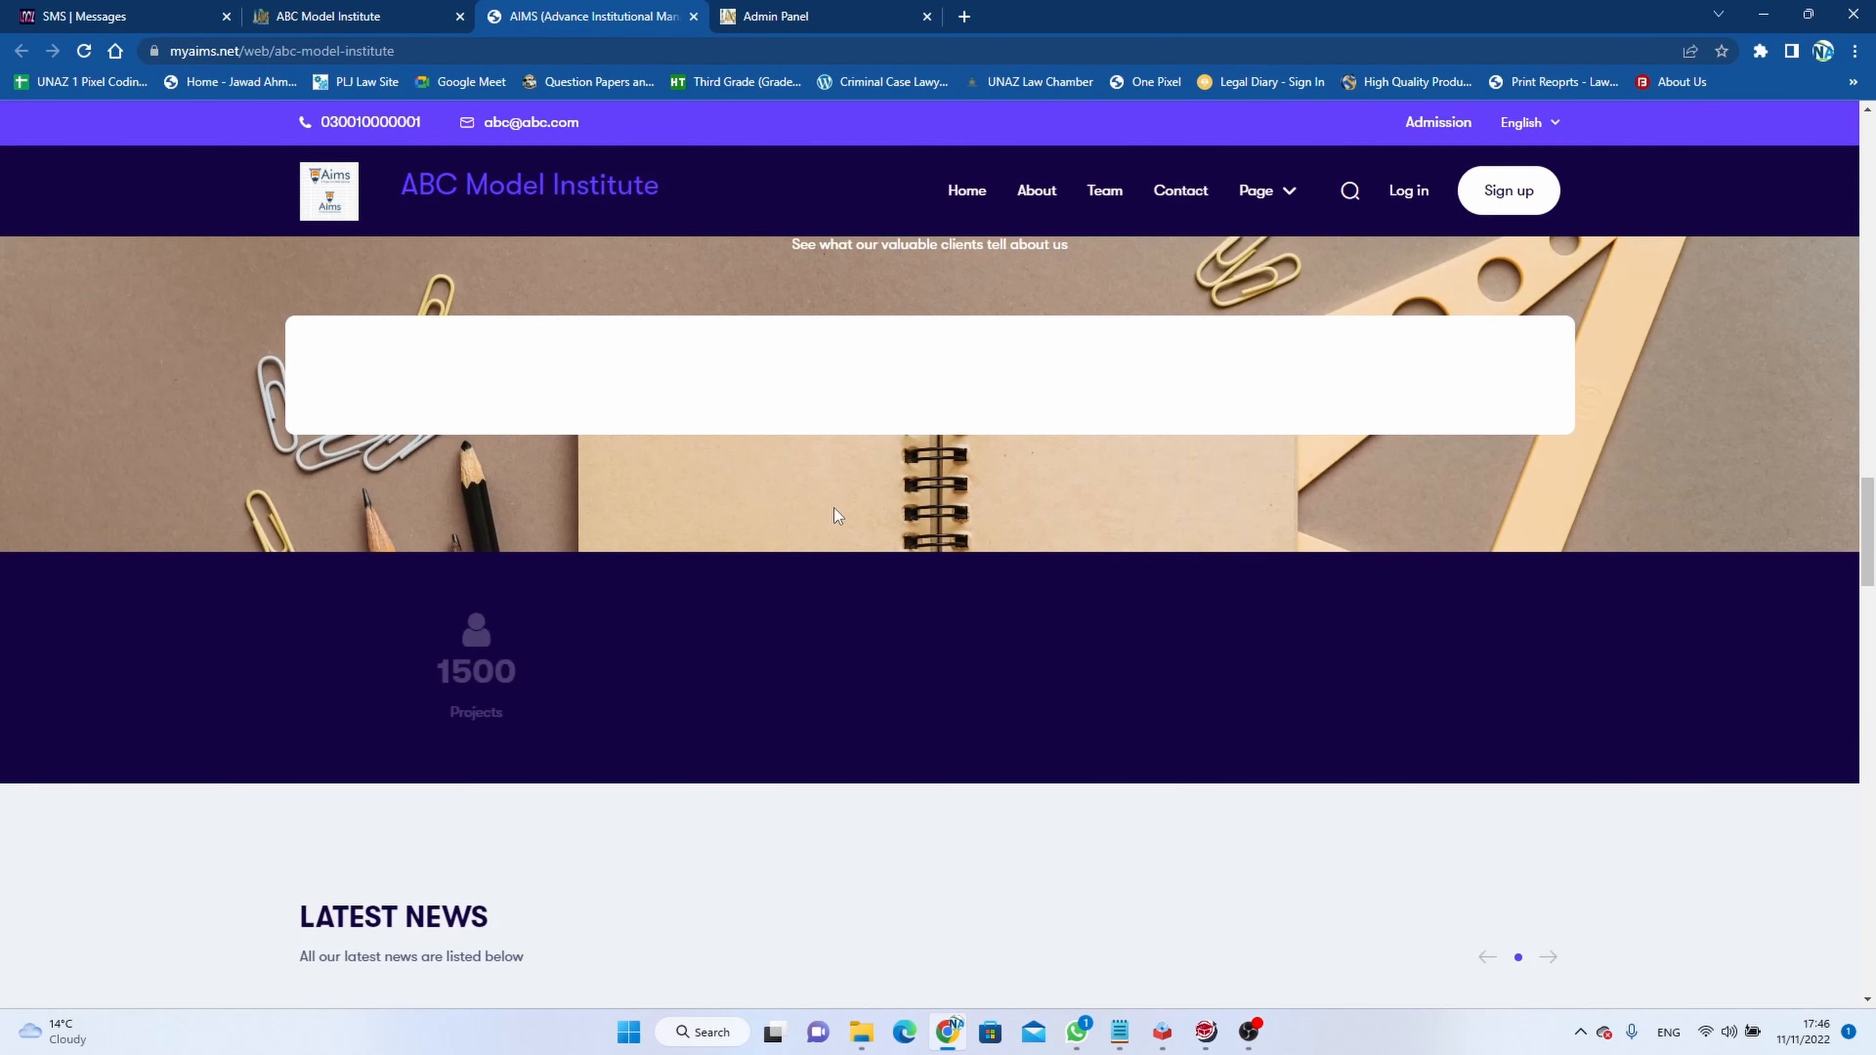
{"action": "scroll", "coordinate": [837, 515], "scroll_direction": "down", "scroll_amount": 12}
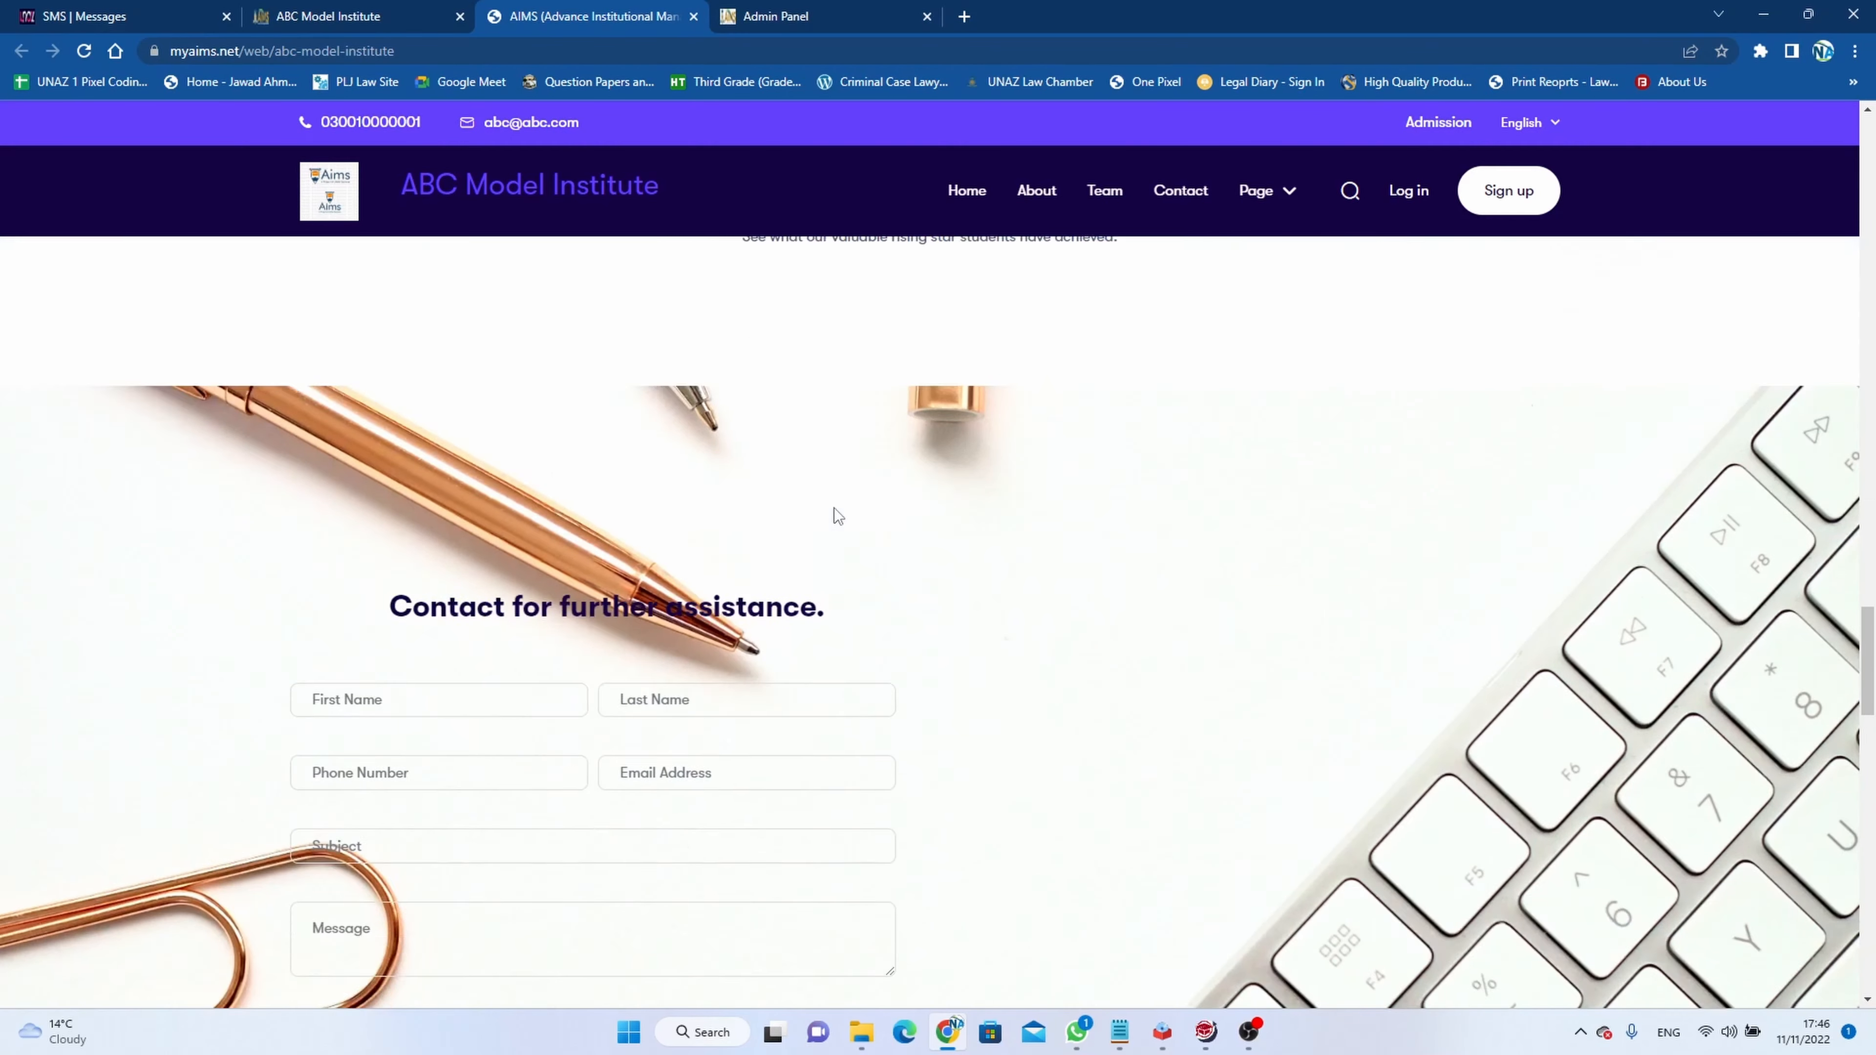
{"action": "scroll", "coordinate": [837, 515], "scroll_direction": "down", "scroll_amount": 15}
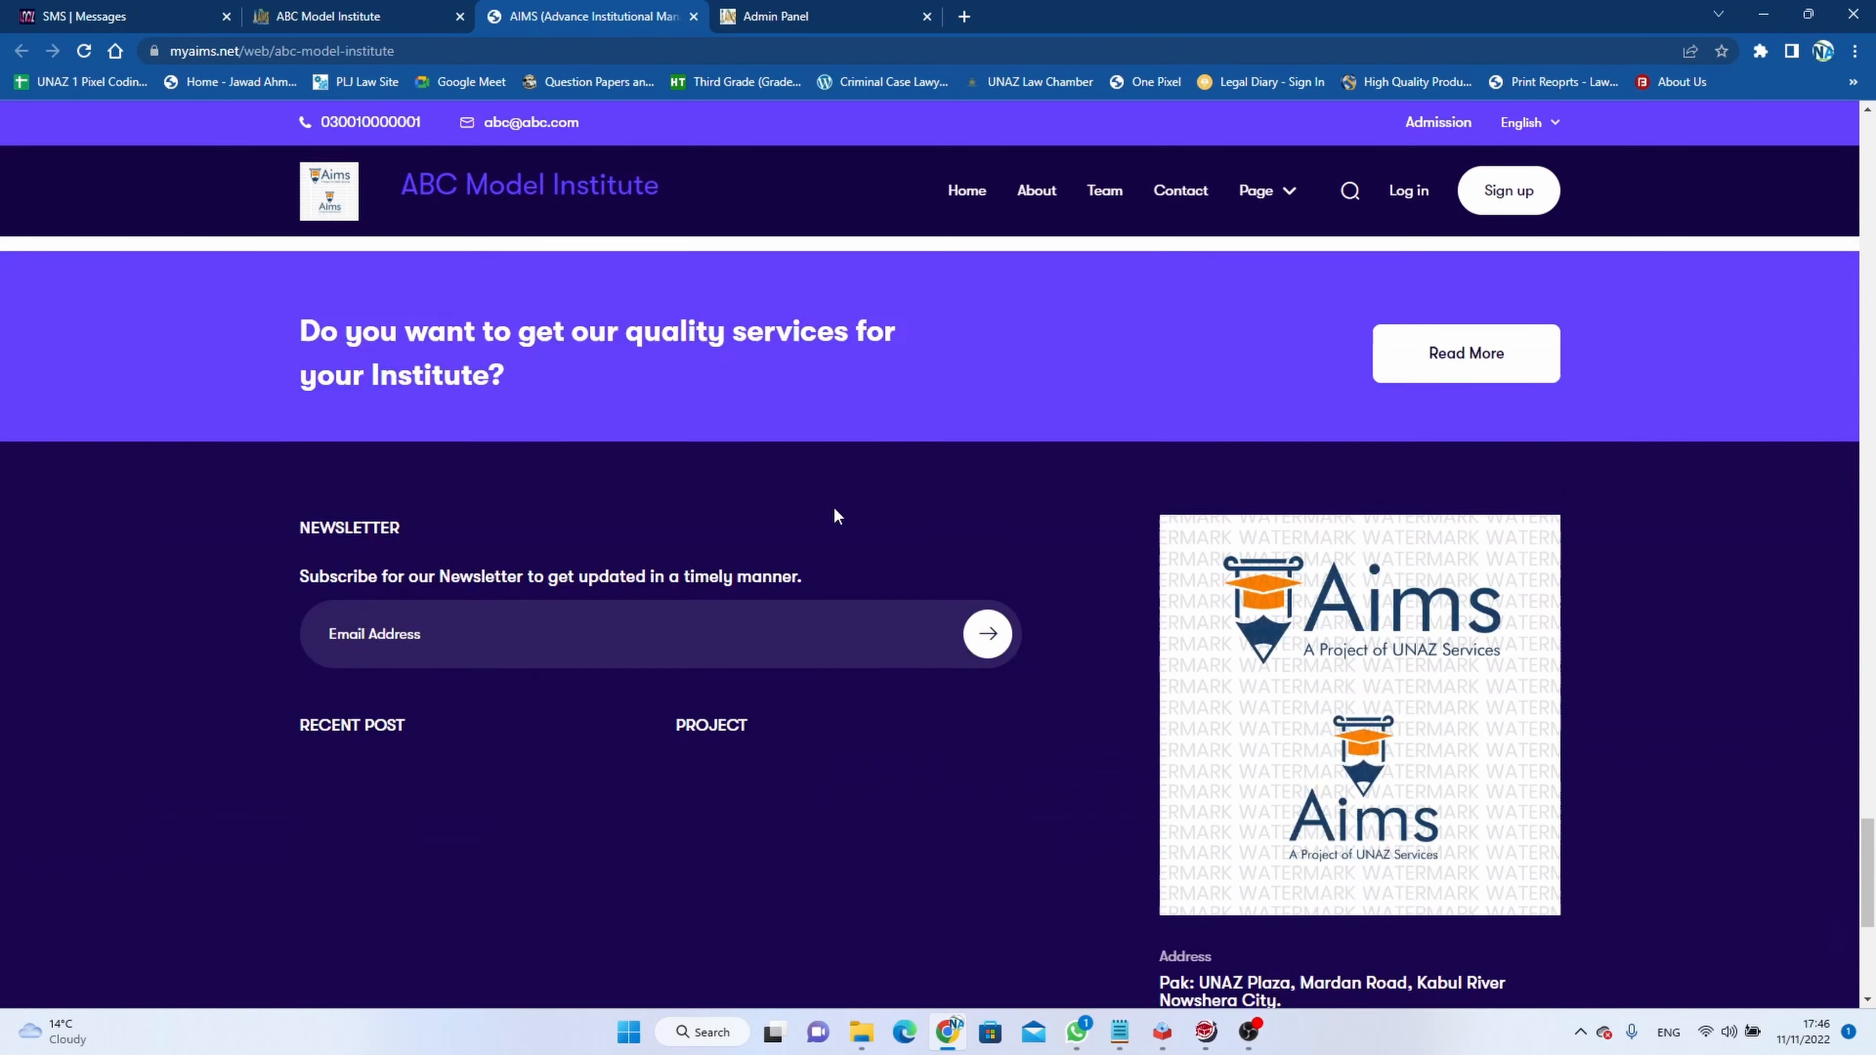
{"action": "scroll", "coordinate": [837, 515], "scroll_direction": "up", "scroll_amount": 5}
{"action": "scroll", "coordinate": [875, 565], "scroll_direction": "down", "scroll_amount": 1}
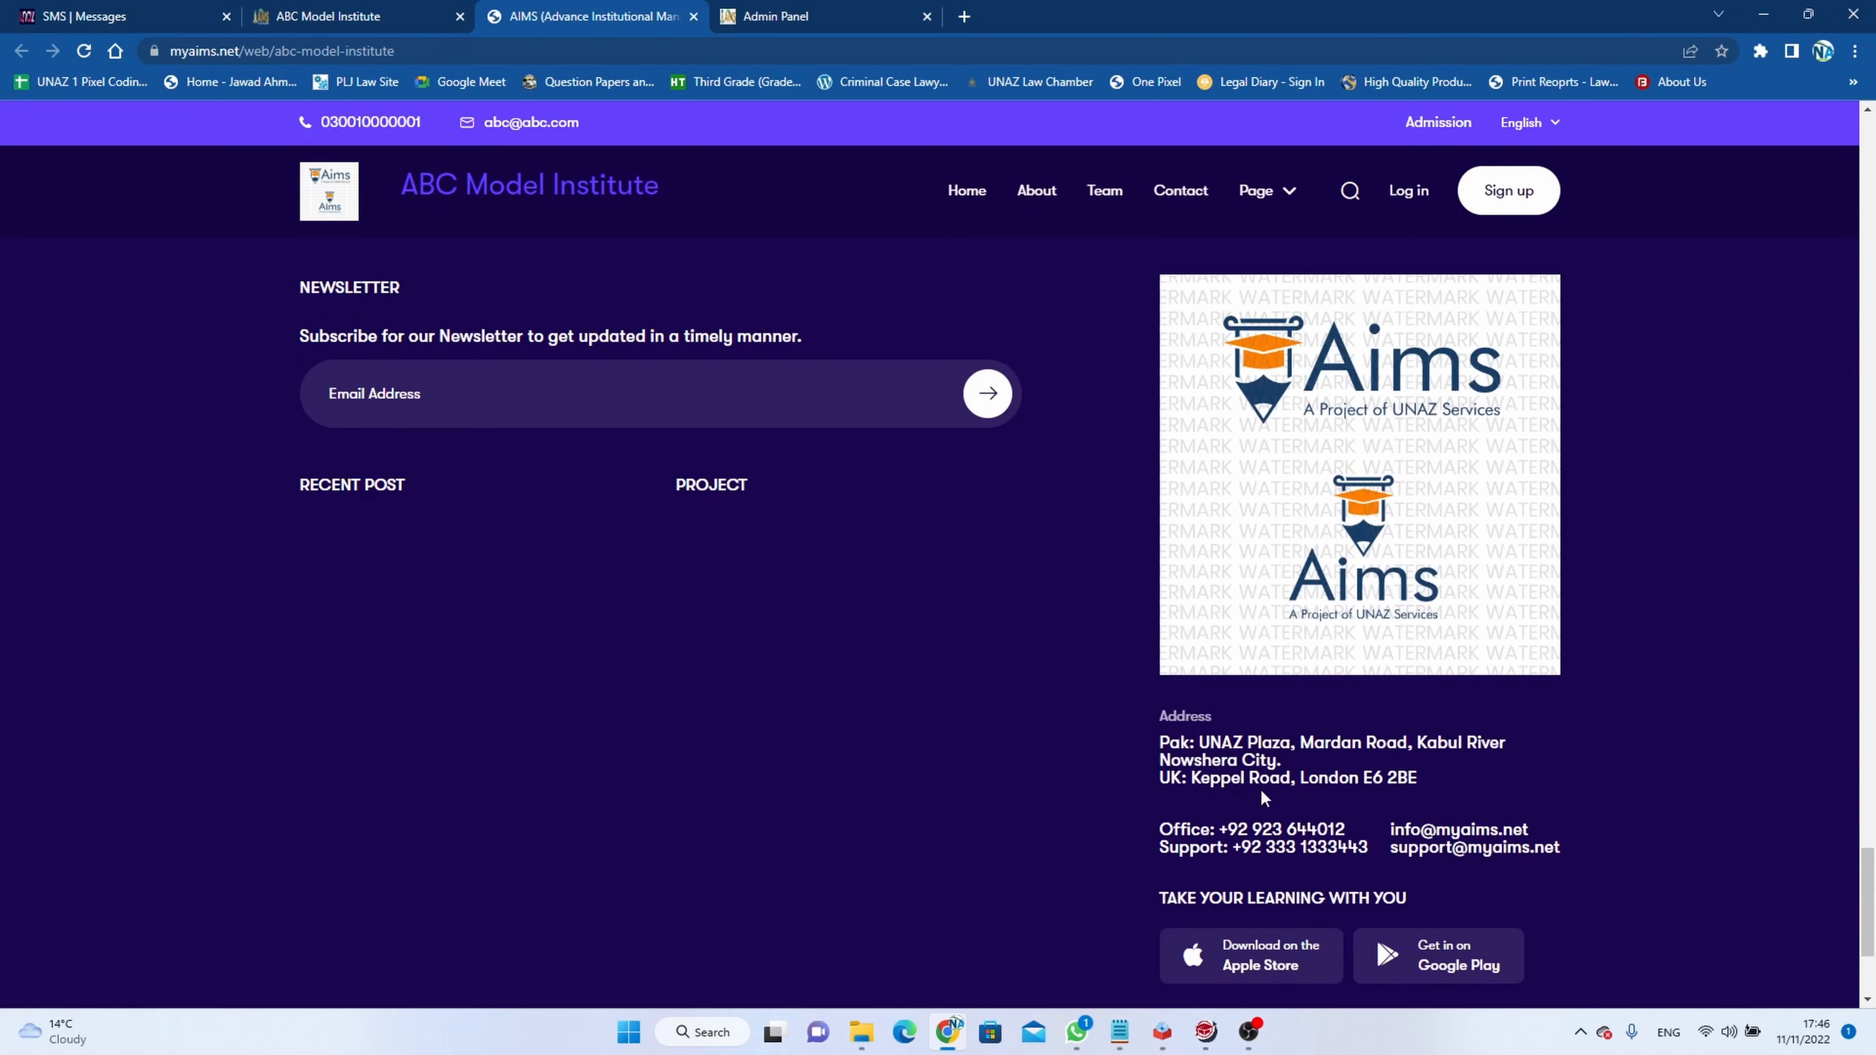
{"action": "scroll", "coordinate": [1260, 793], "scroll_direction": "up", "scroll_amount": 6}
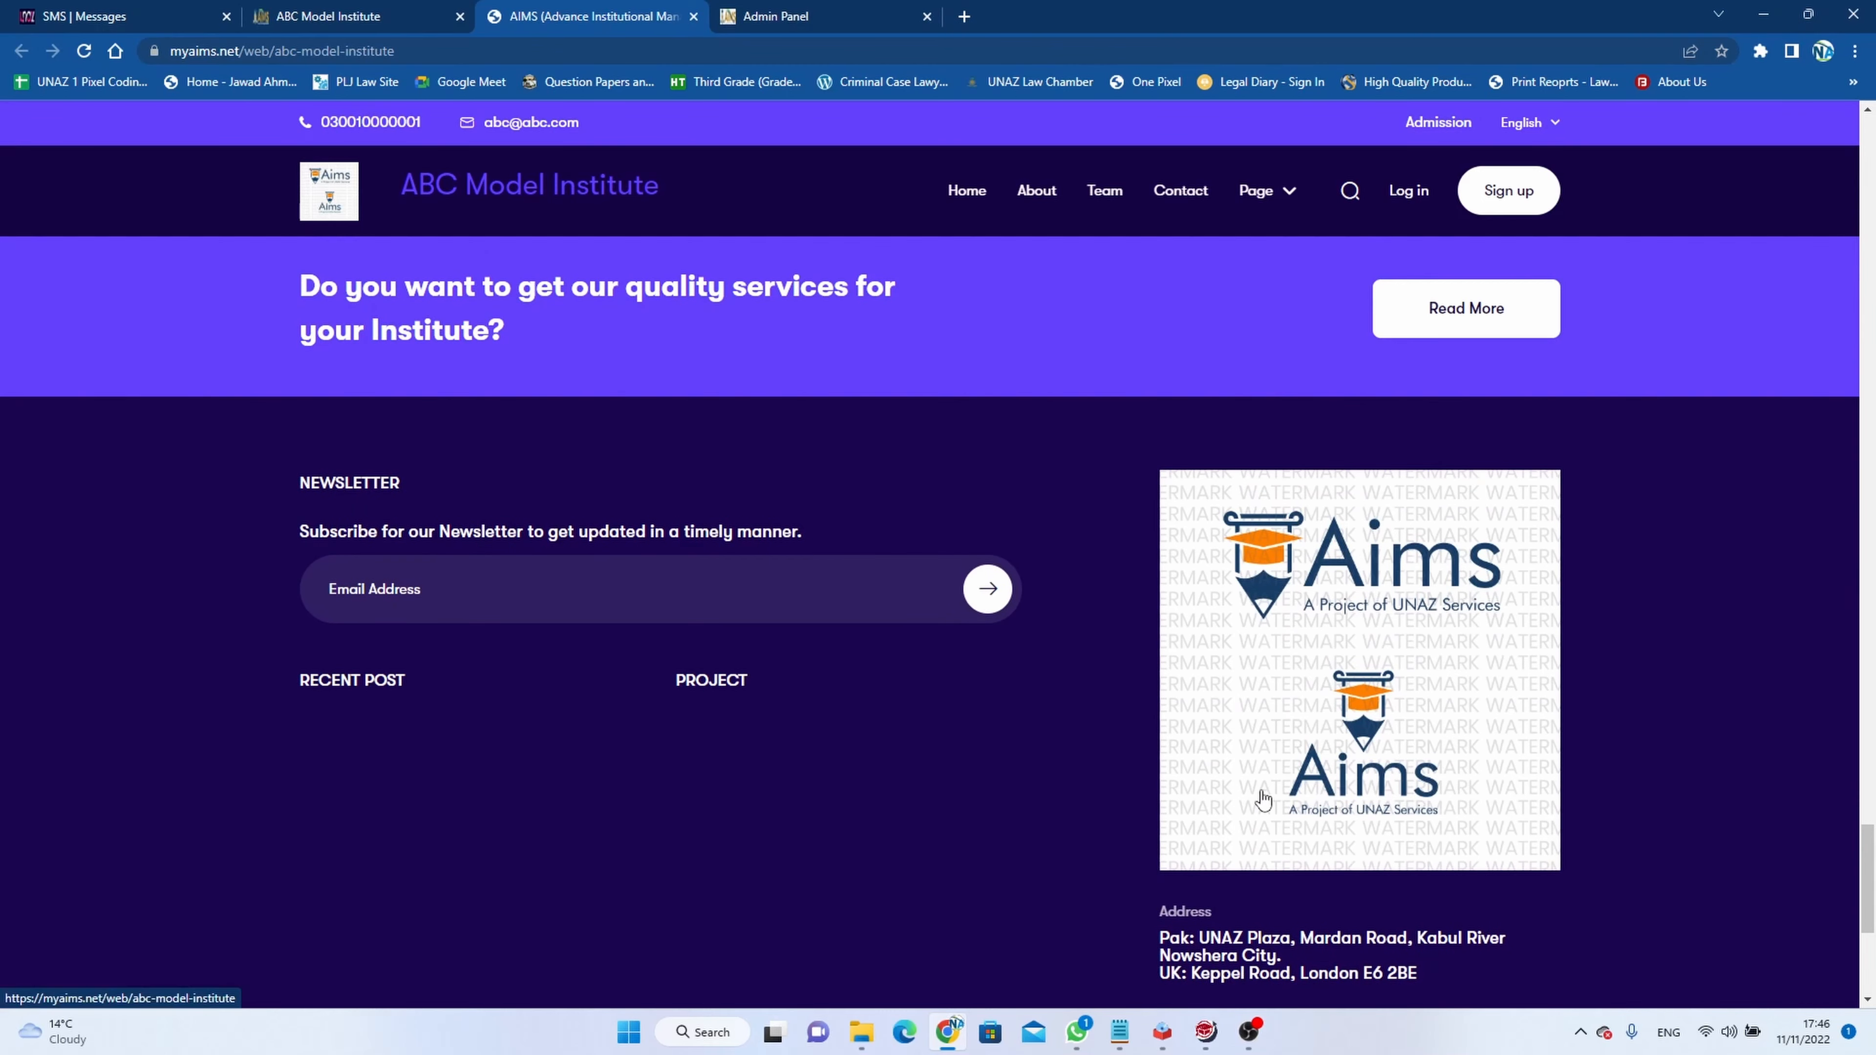
{"action": "scroll", "coordinate": [1259, 798], "scroll_direction": "up", "scroll_amount": 15}
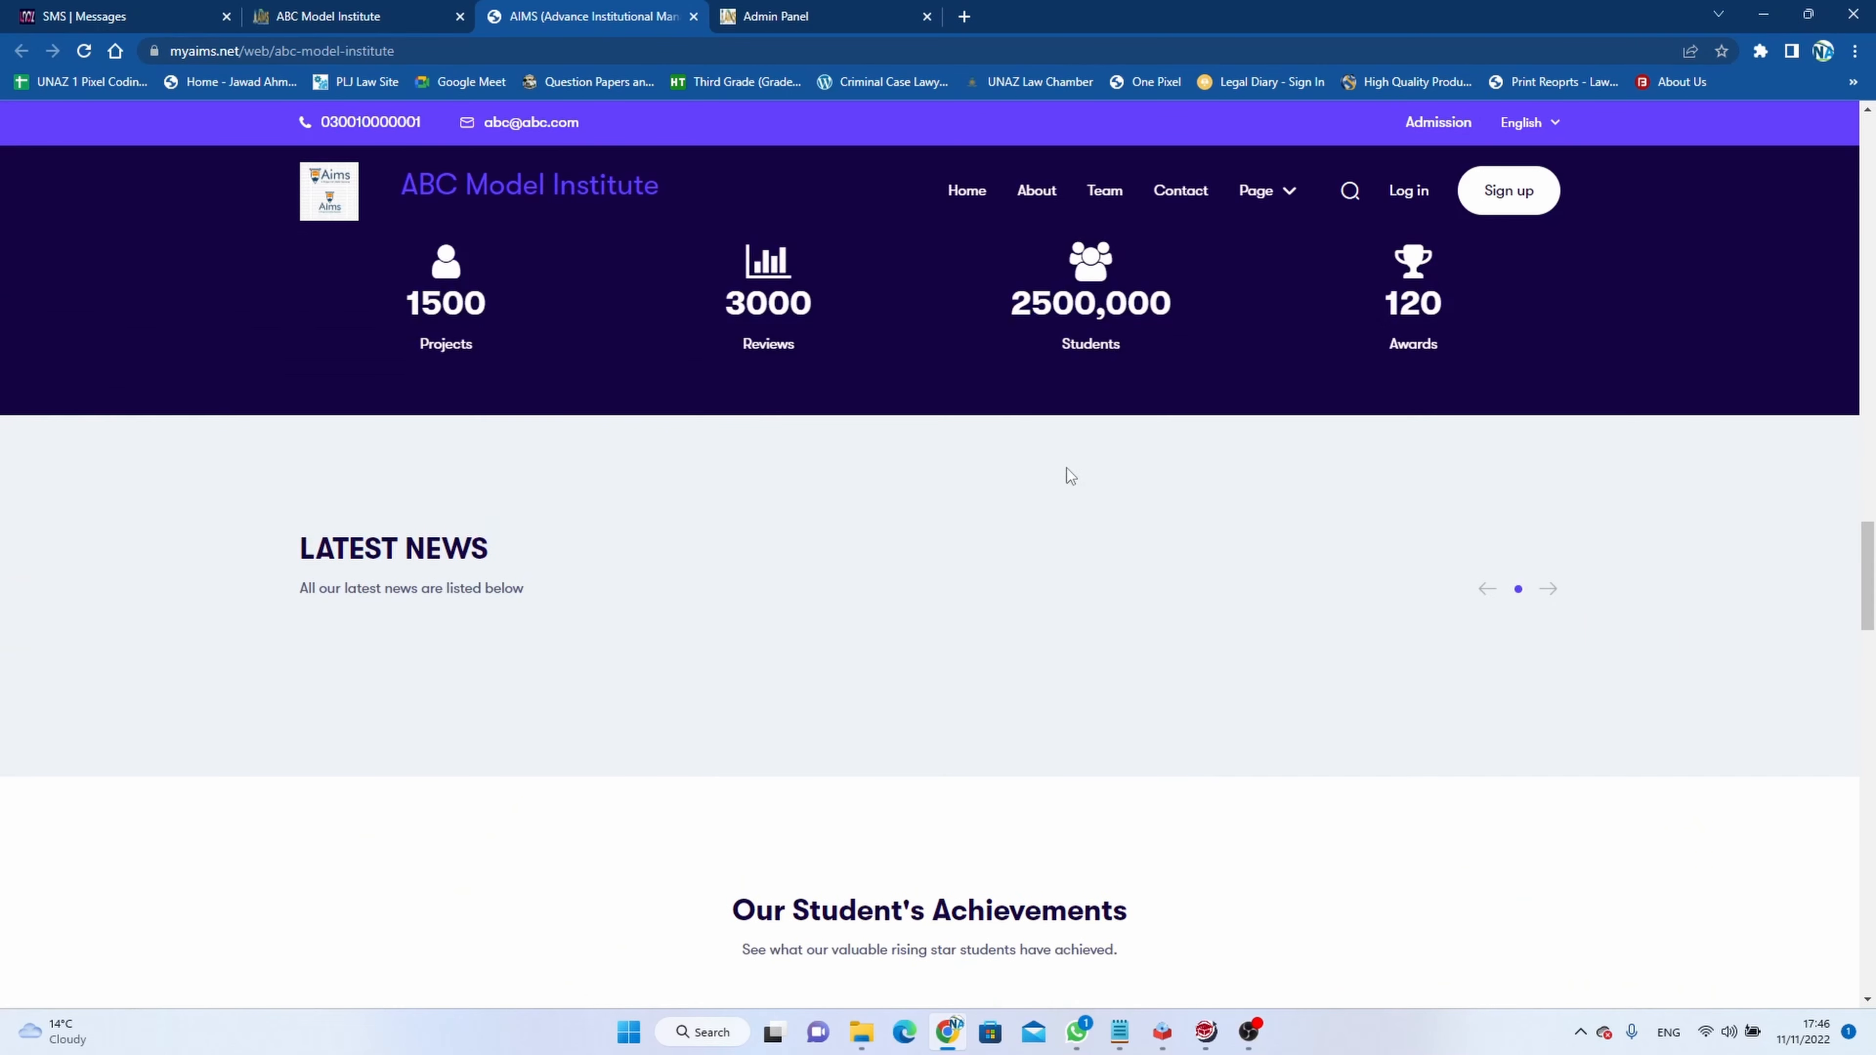
Open the website's About page and look over its banner, description text and footer.
{"action": "left_click", "coordinate": [1037, 193]}
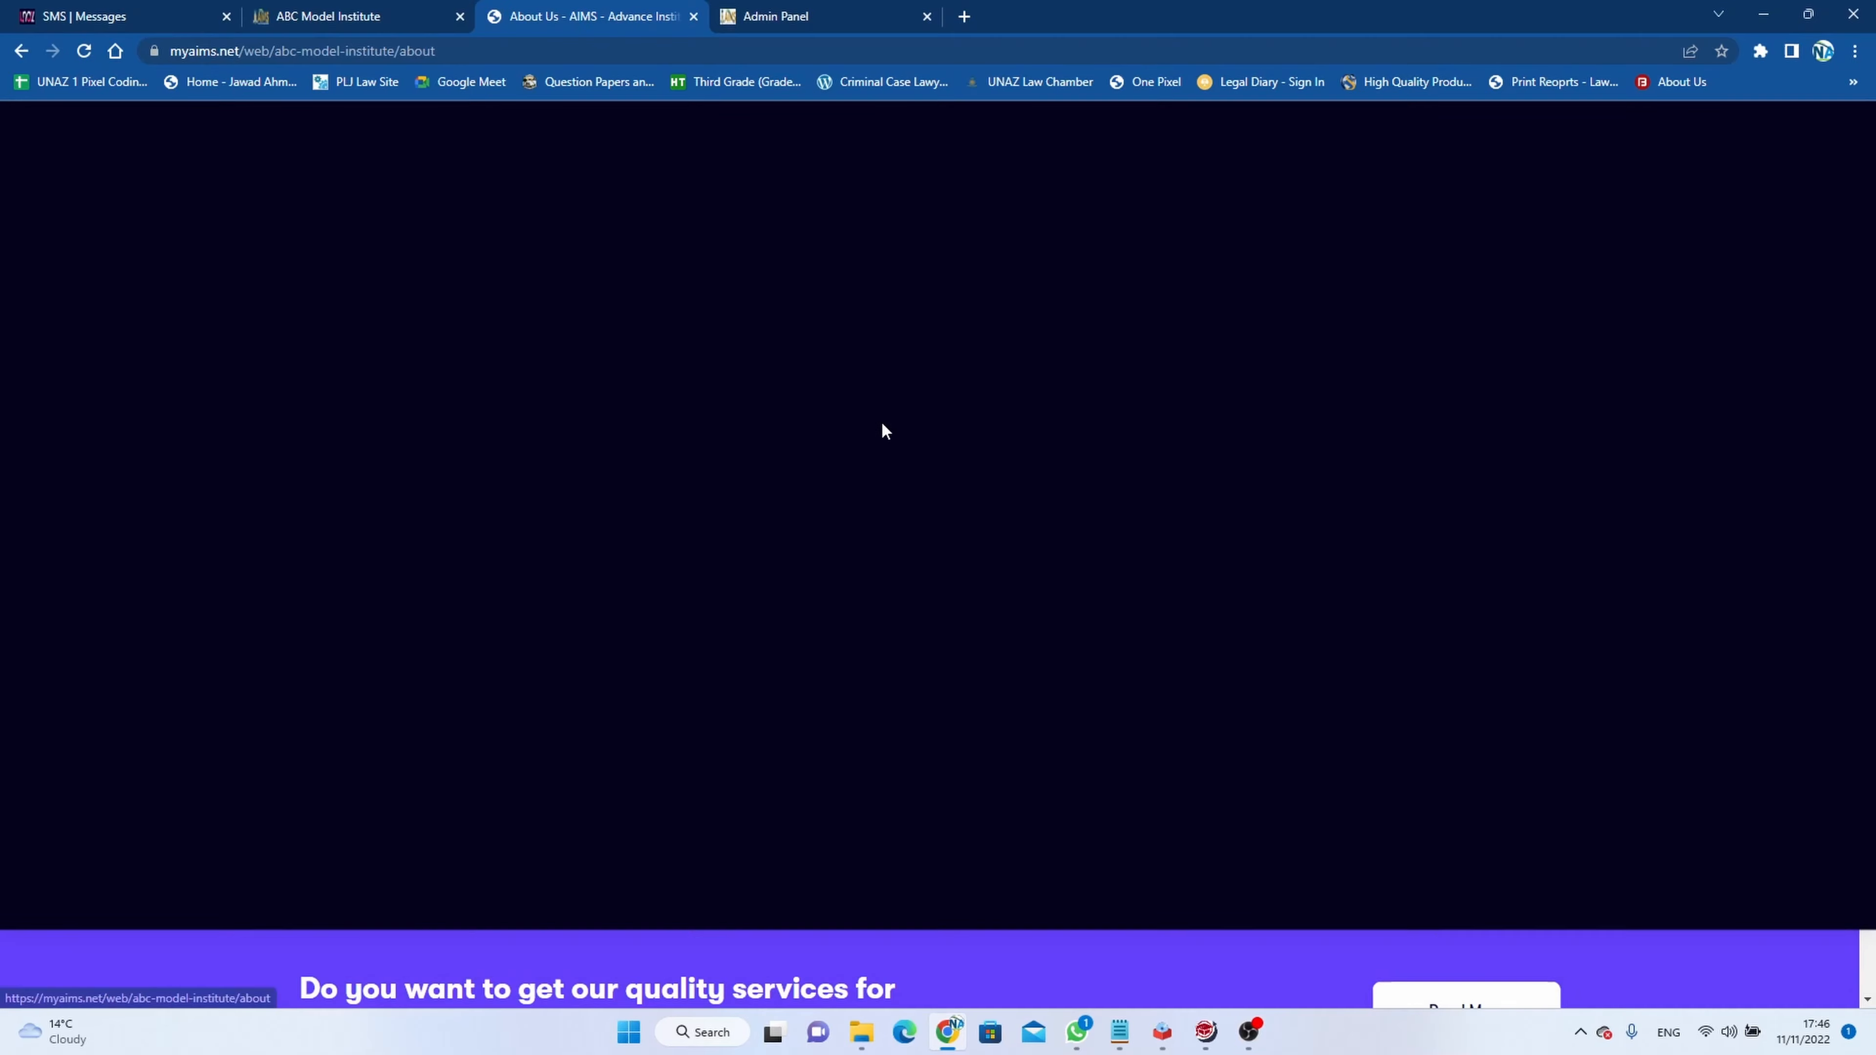
{"action": "scroll", "coordinate": [951, 583], "scroll_direction": "down", "scroll_amount": 2}
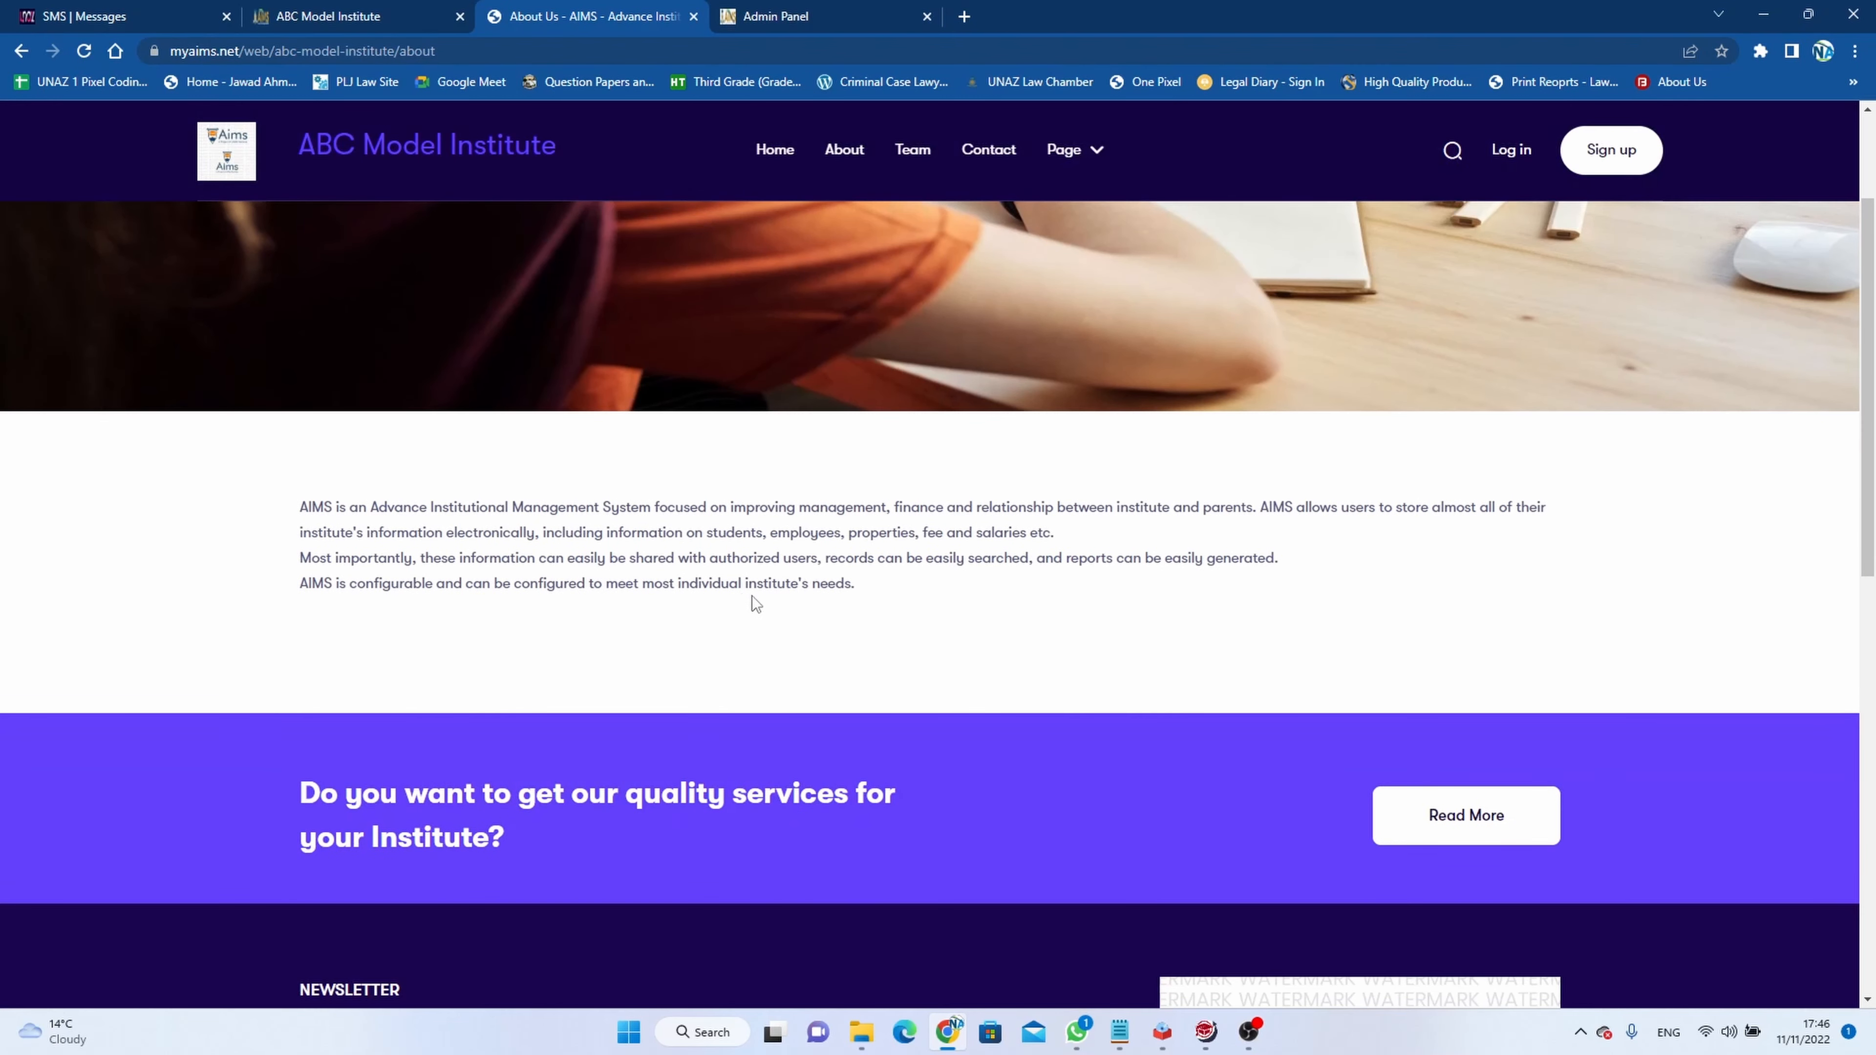
{"action": "scroll", "coordinate": [752, 595], "scroll_direction": "down", "scroll_amount": 8}
{"action": "scroll", "coordinate": [781, 551], "scroll_direction": "up", "scroll_amount": 5}
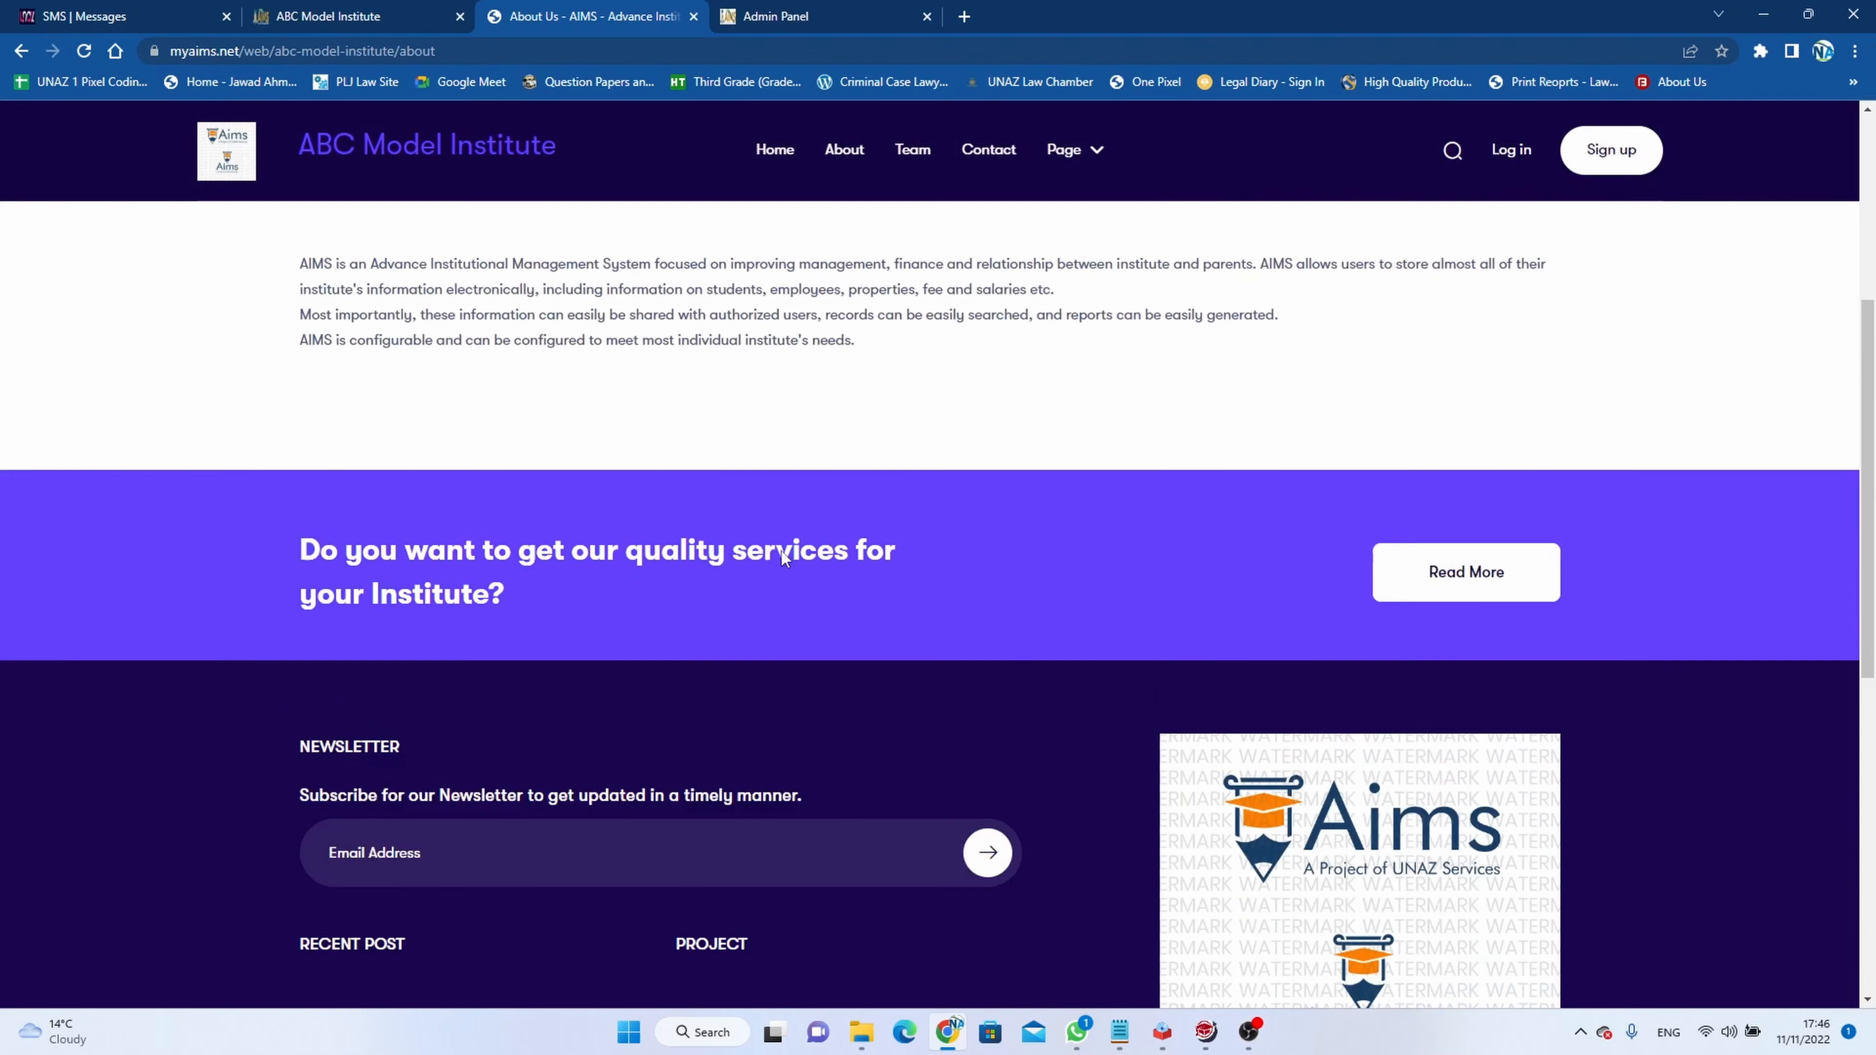
{"action": "scroll", "coordinate": [781, 551], "scroll_direction": "up", "scroll_amount": 2}
Return to the Admin Panel, start adding another slider and choose the AIMS 3 image as its photo.
{"action": "left_click", "coordinate": [794, 16]}
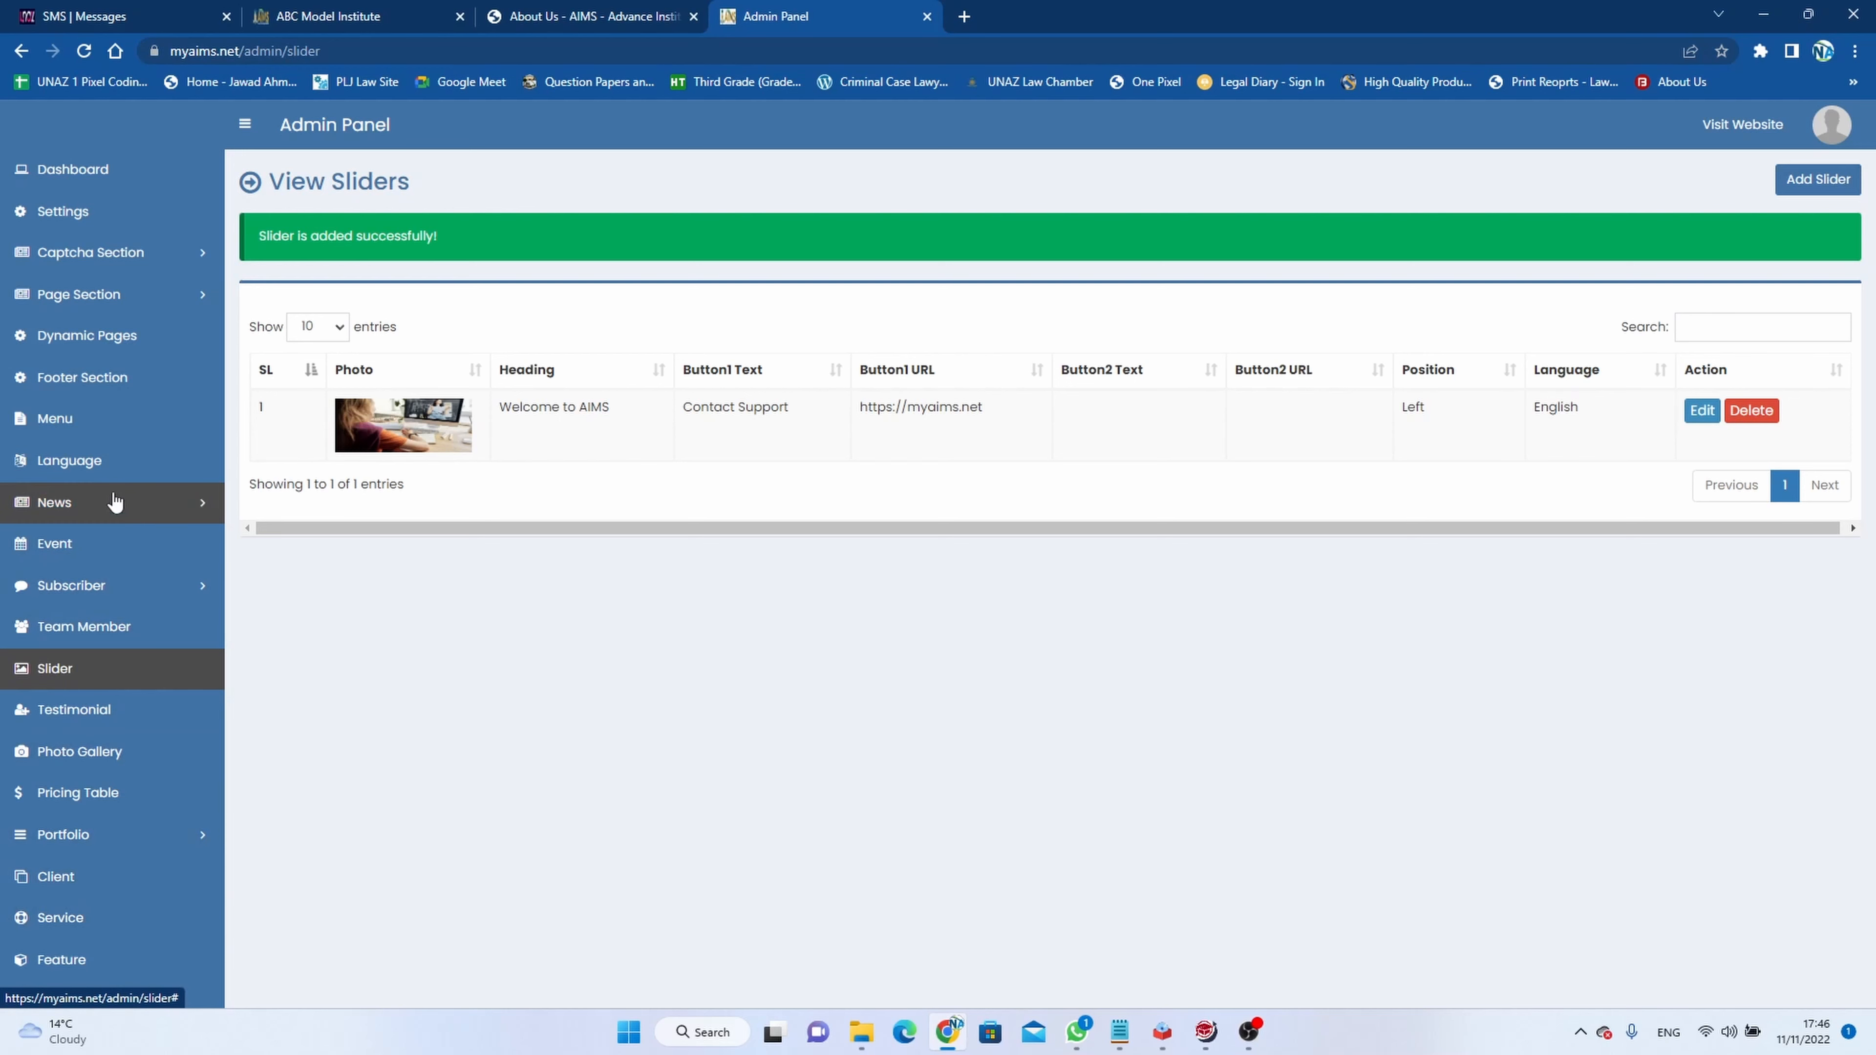
{"action": "scroll", "coordinate": [152, 702], "scroll_direction": "down", "scroll_amount": 2}
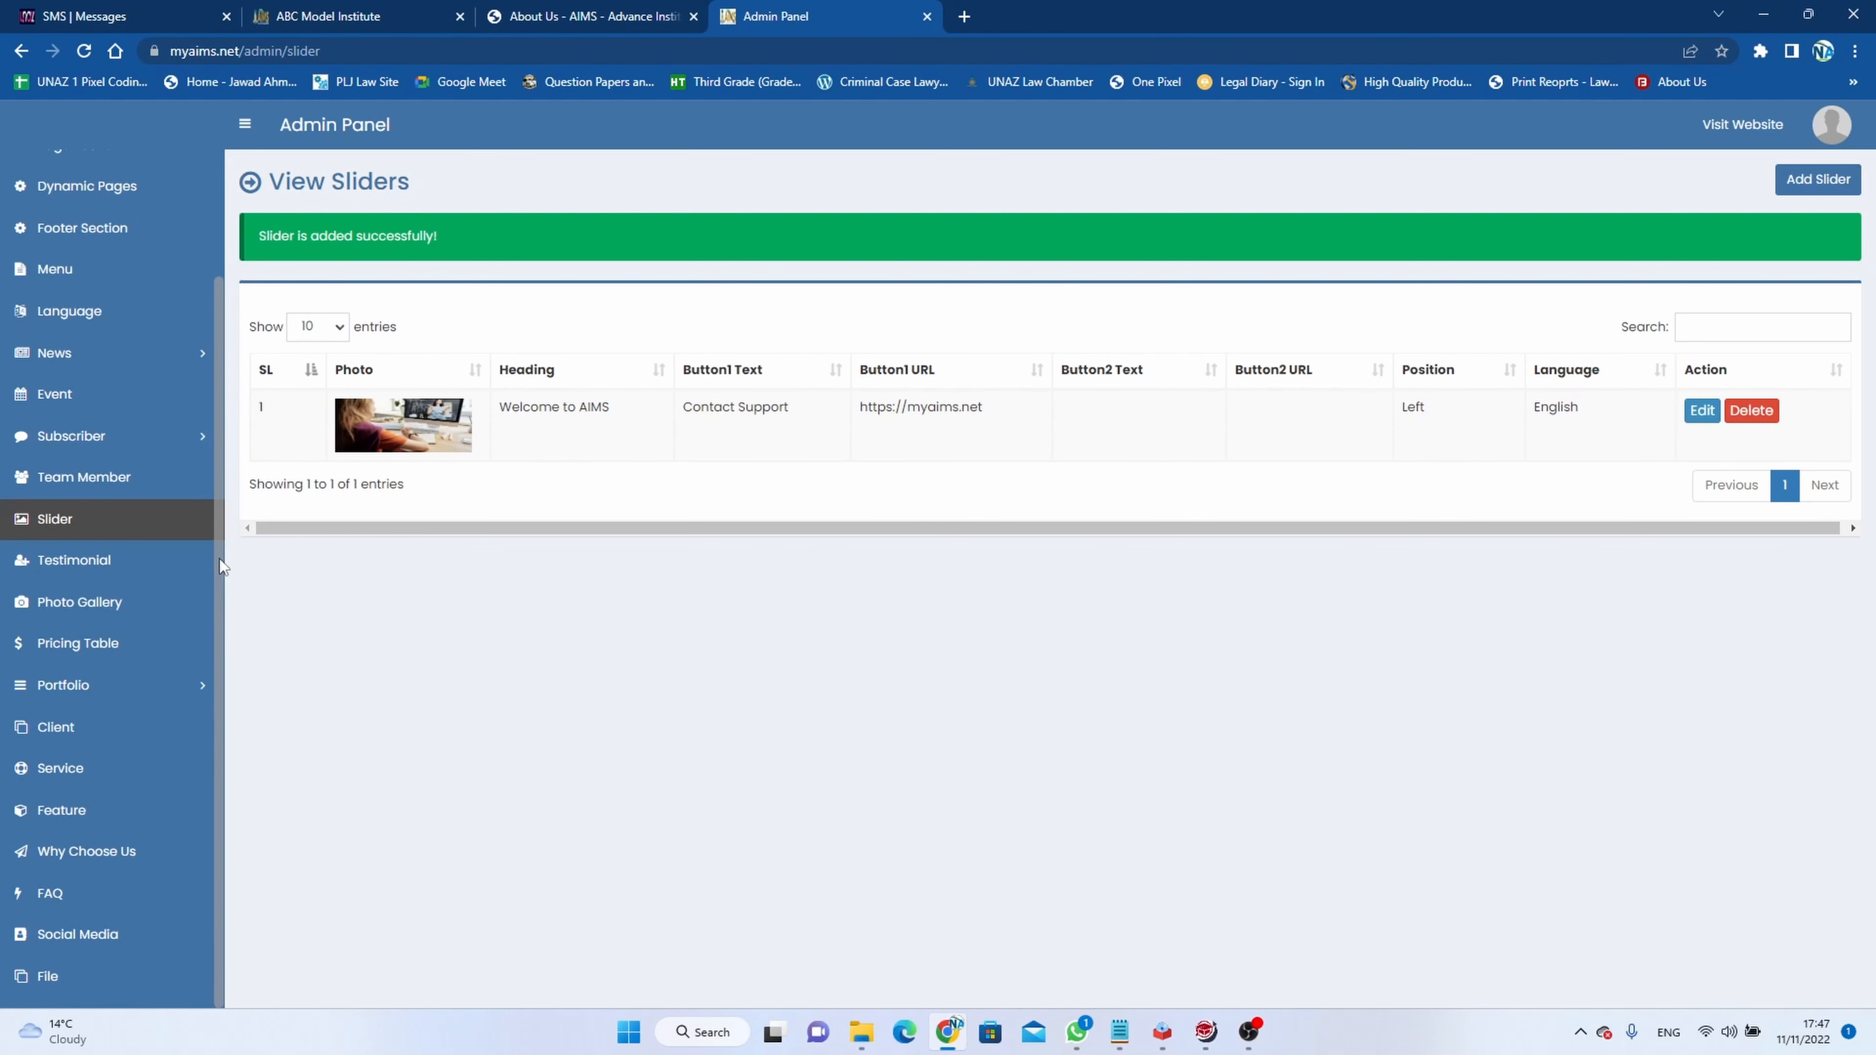
{"action": "left_click", "coordinate": [1799, 185]}
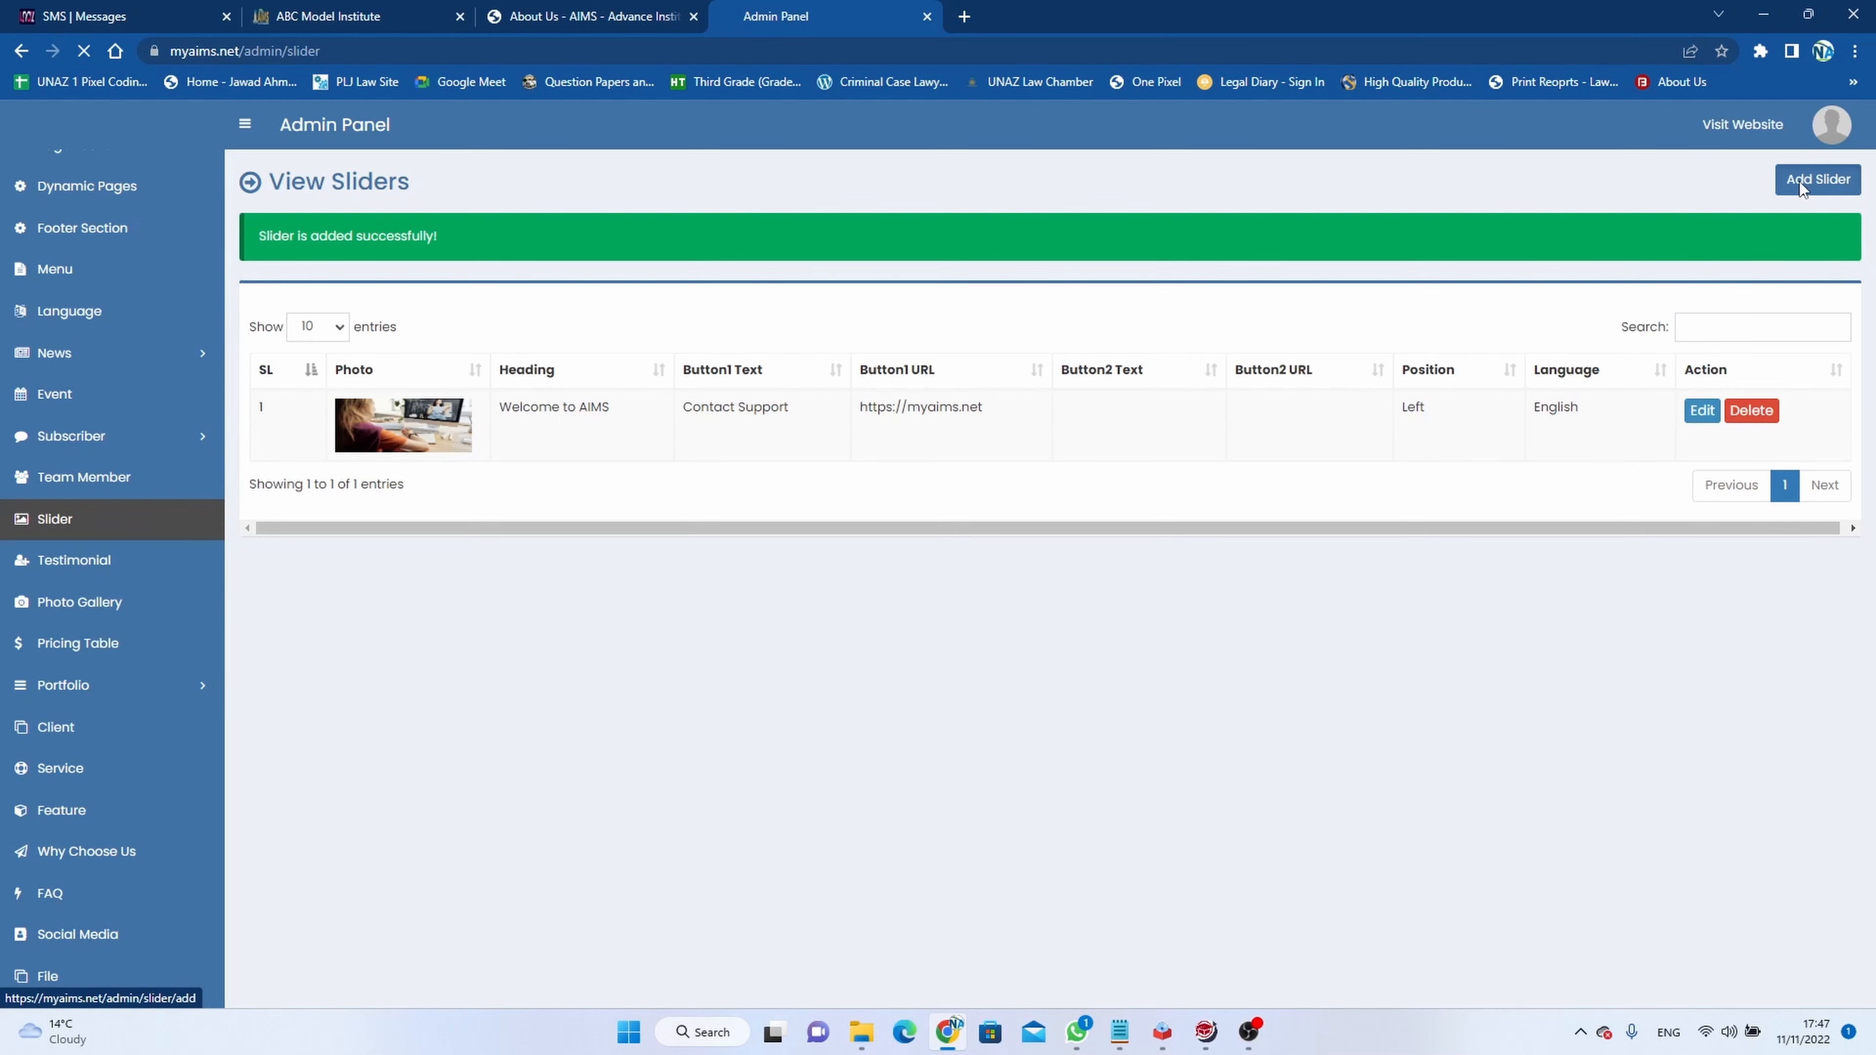
{"action": "left_click", "coordinate": [547, 263]}
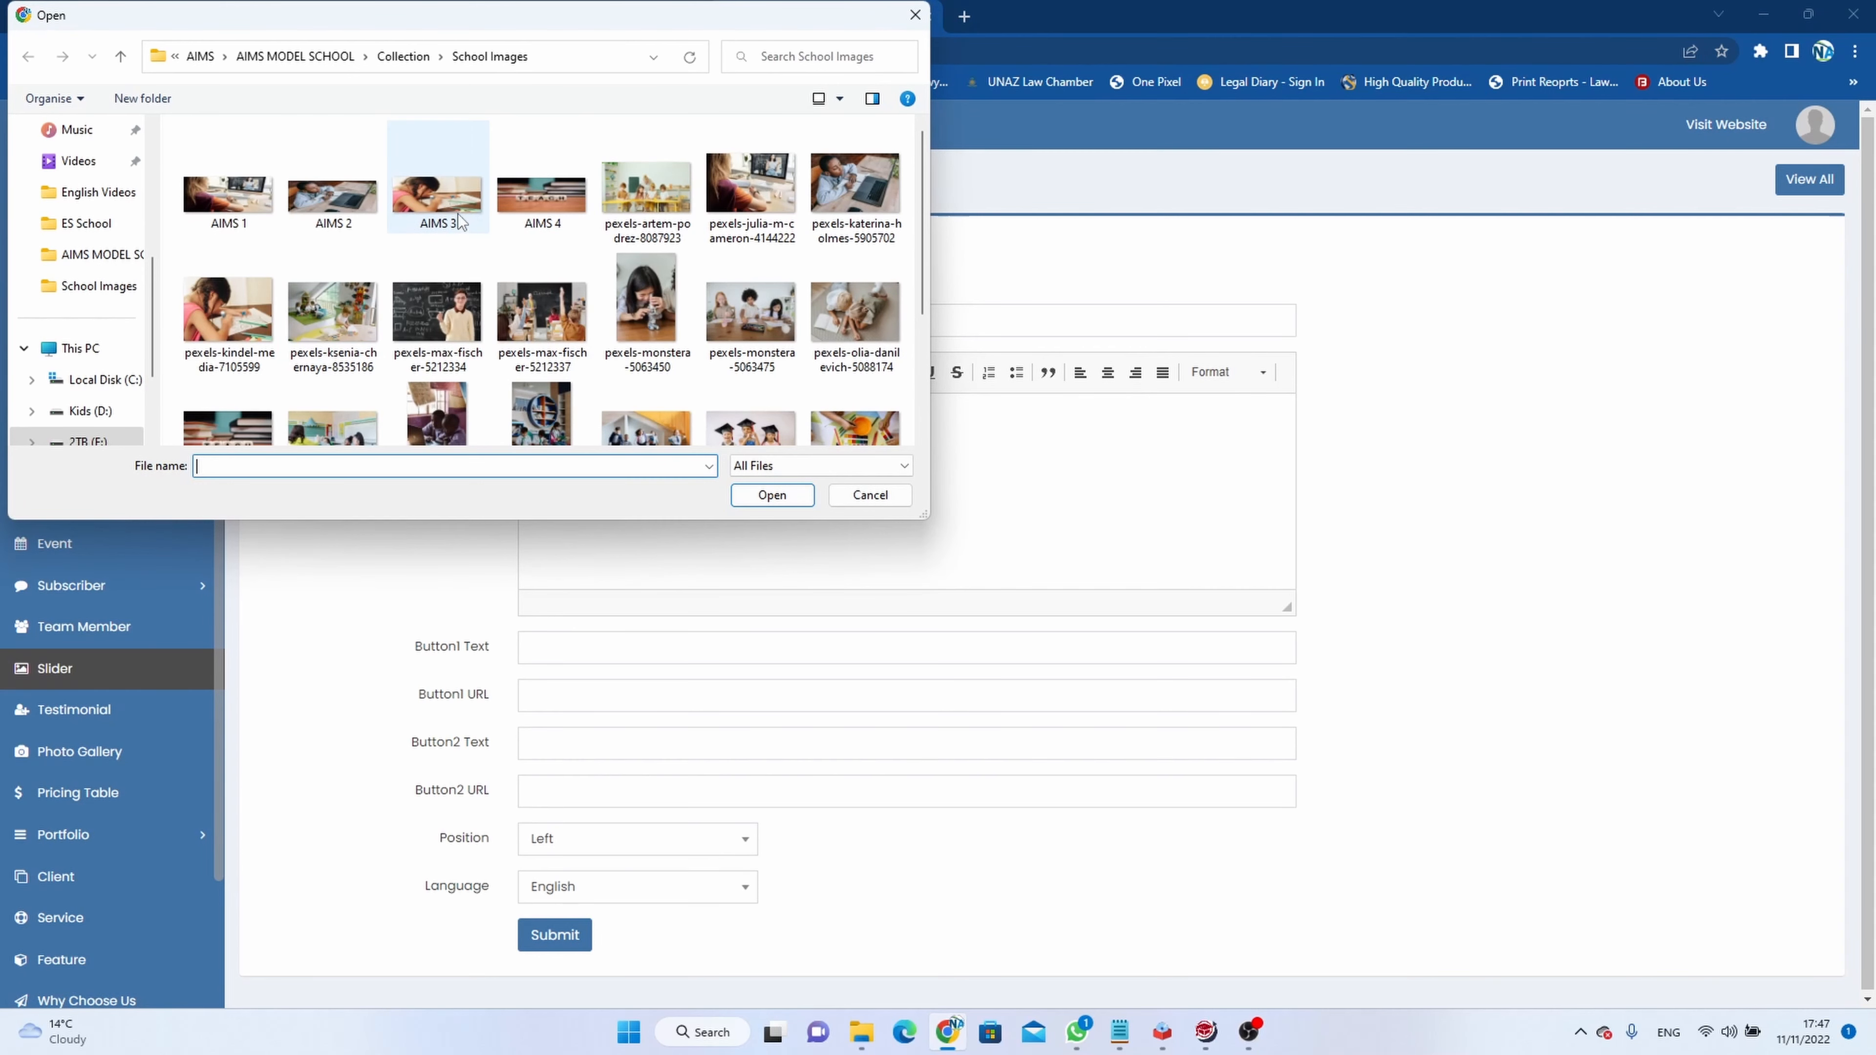
{"action": "left_click", "coordinate": [471, 218]}
{"action": "left_click", "coordinate": [771, 494]}
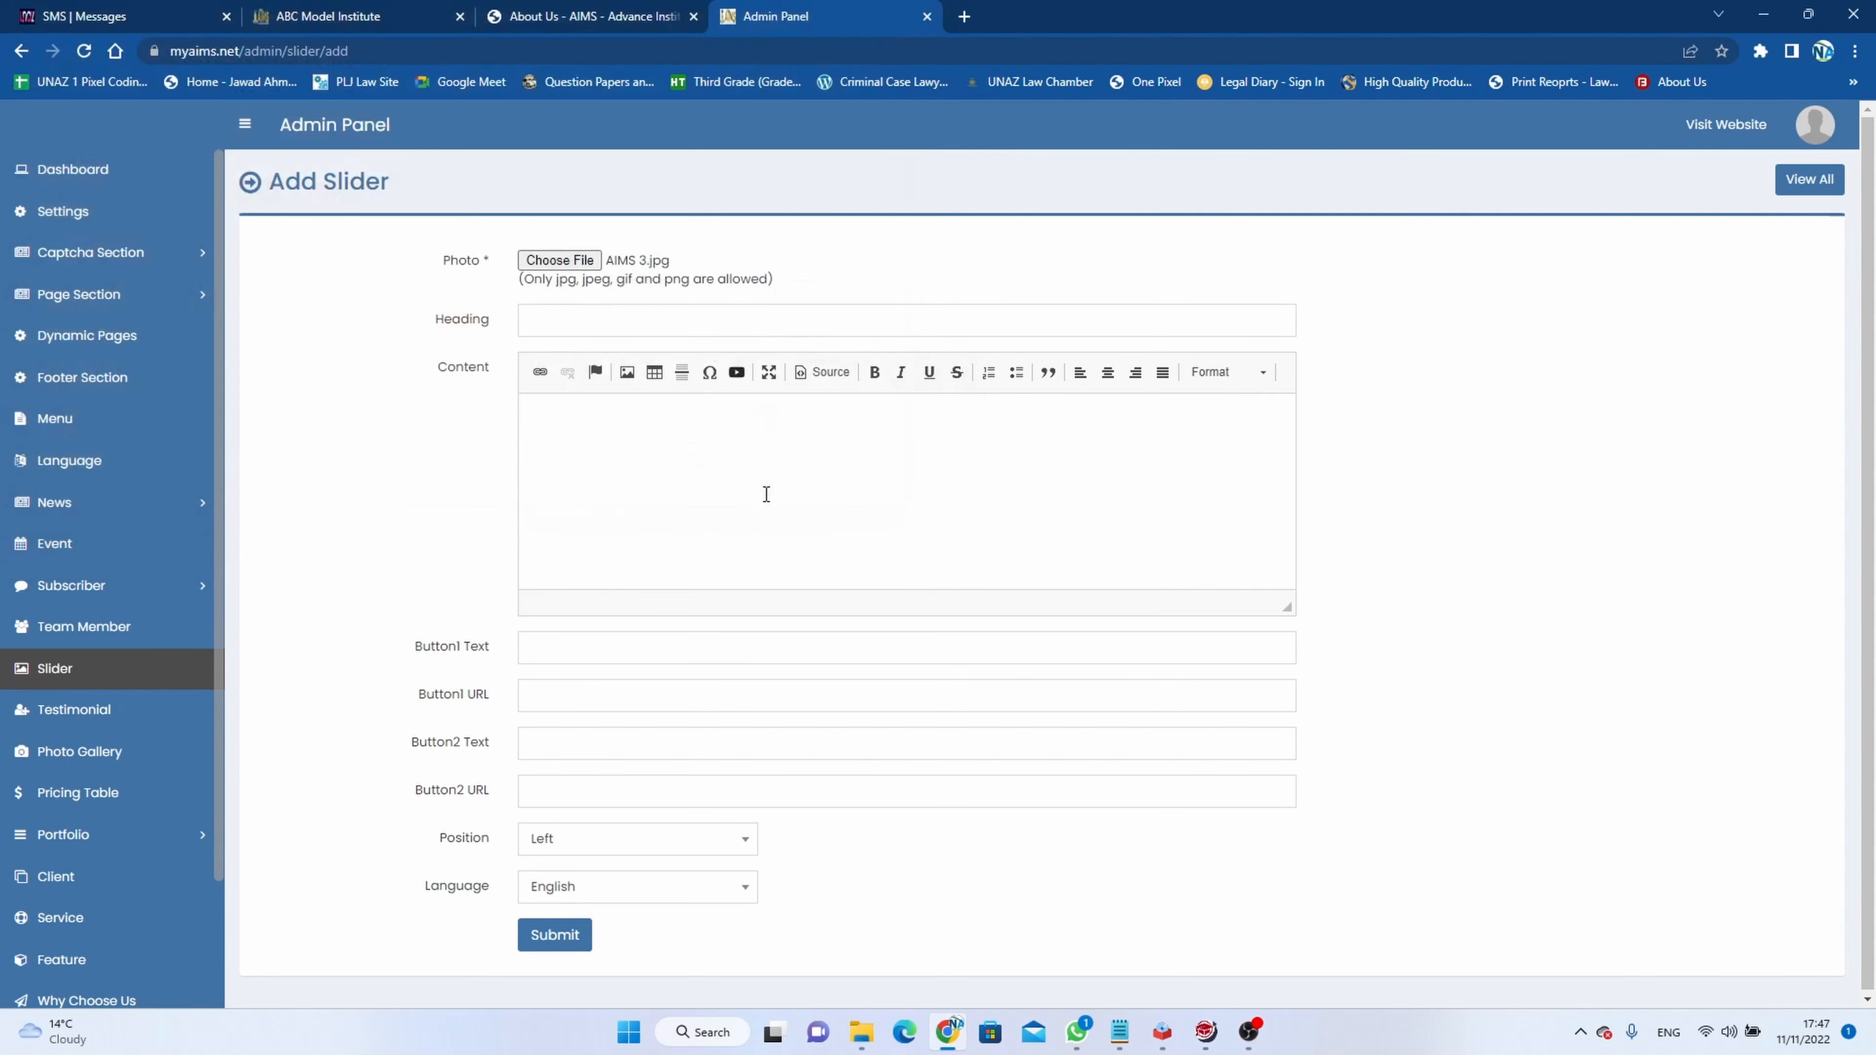
Enter "Proud as a part of AIMS" as the slider's heading and "Proudly member of AIMS and will explore AIMS." as its content.
{"action": "left_click", "coordinate": [703, 322]}
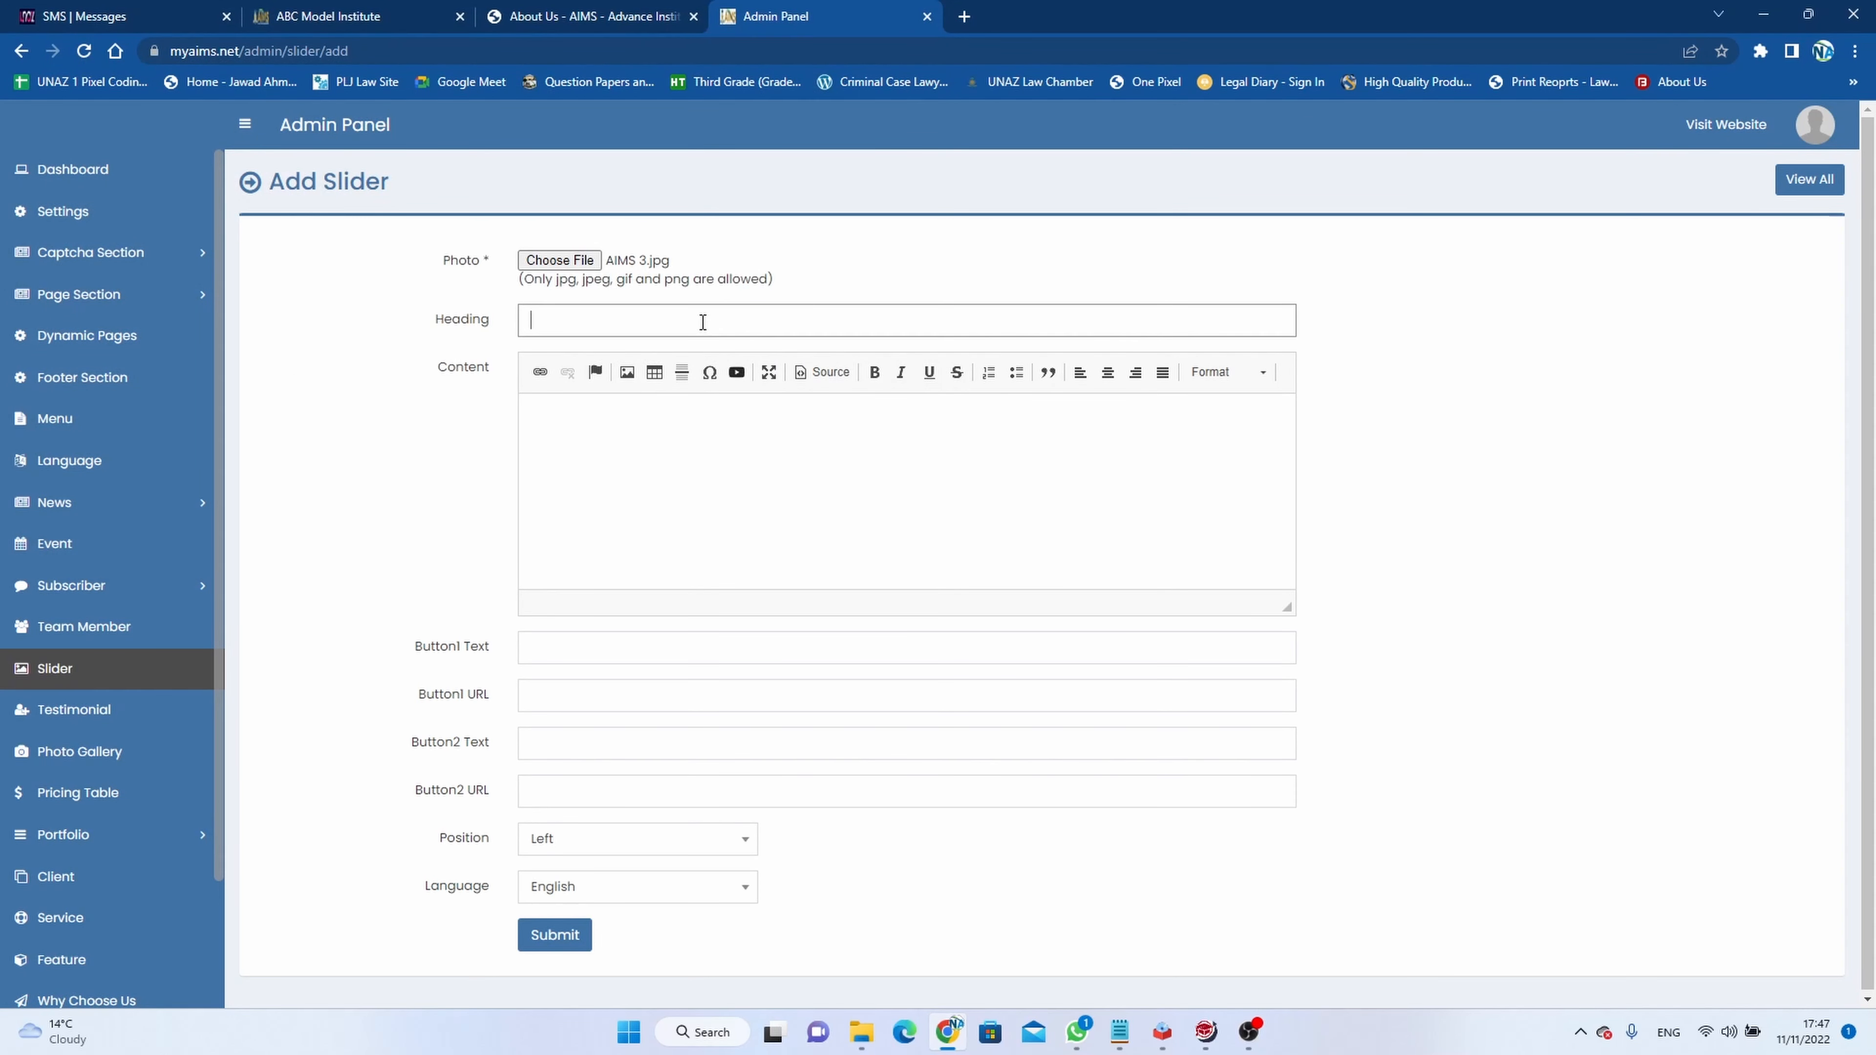
{"action": "type", "text": "Proud as a part of AIMS"}
{"action": "left_click", "coordinate": [749, 438]}
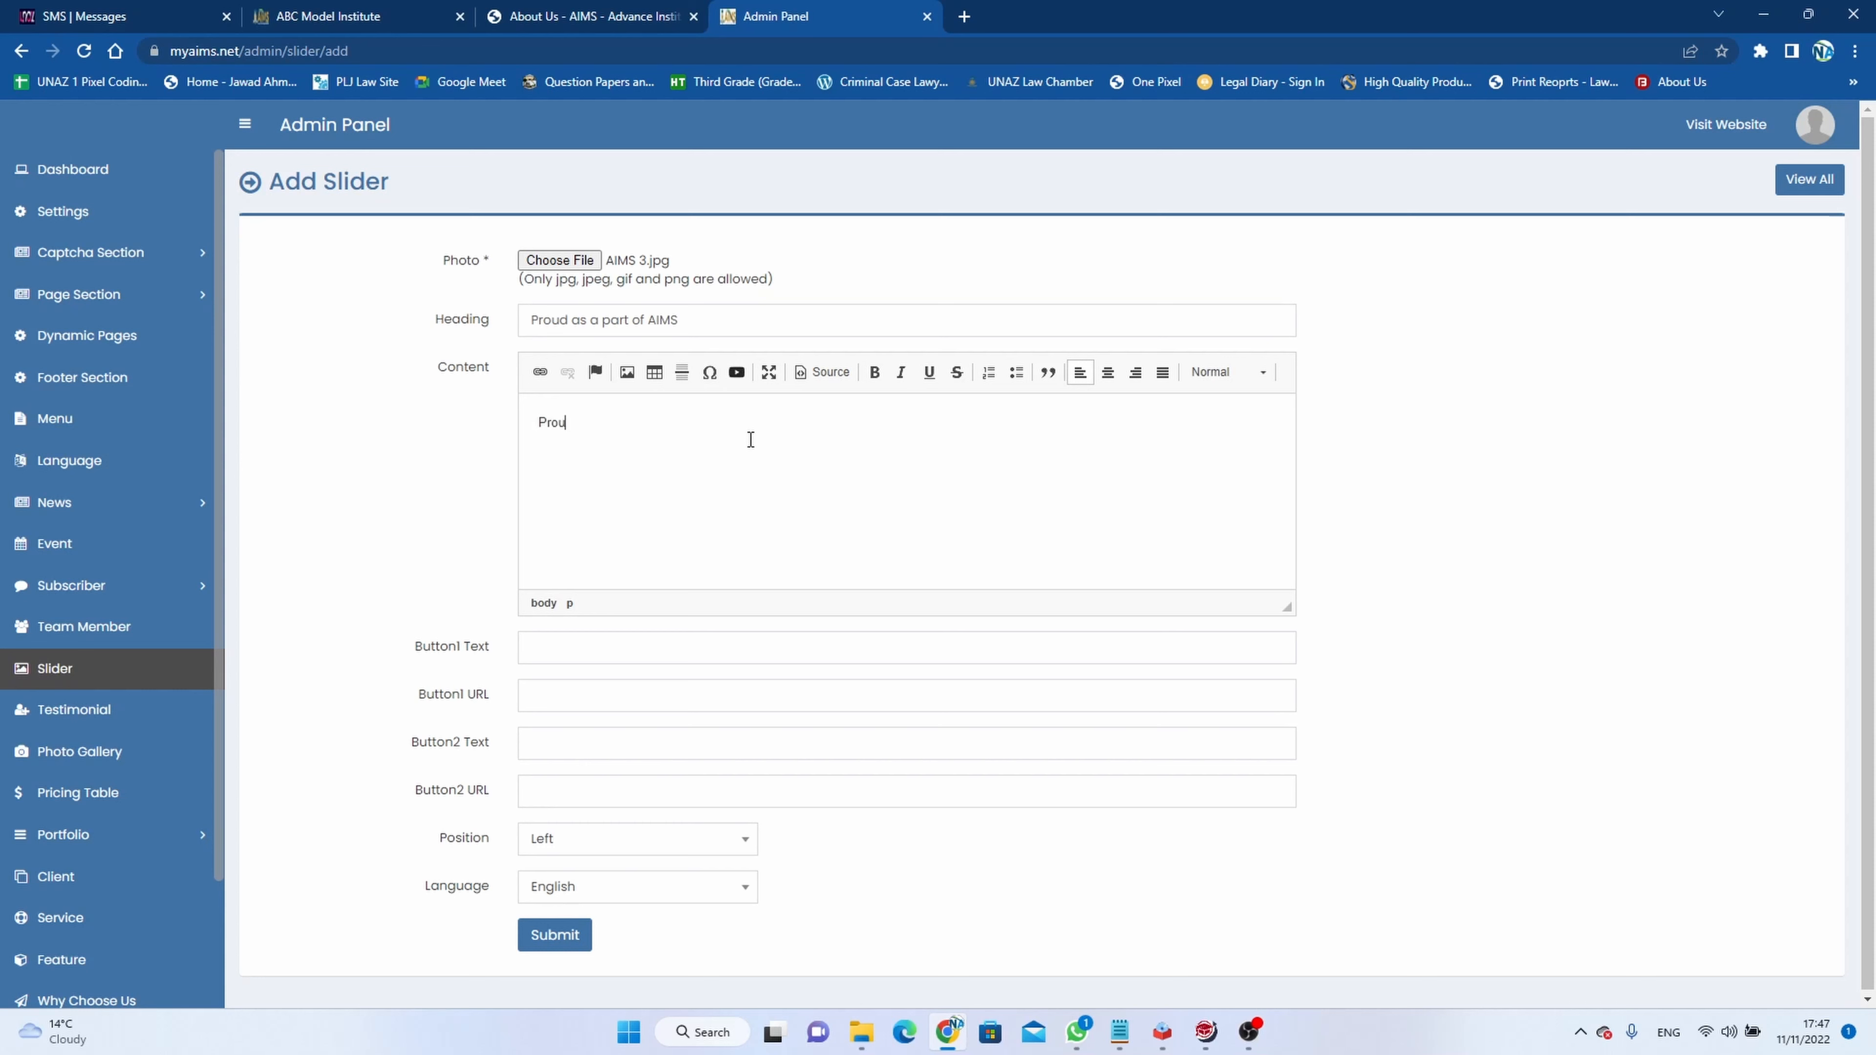
{"action": "type", "text": "Proudly member of AIMS"}
{"action": "type", "text": "ND"}
{"action": "key", "text": "BackSpace"}
{"action": "key", "text": "BackSpace"}
{"action": "key", "text": "BackSpace"}
{"action": "type", "text": "and"}
{"action": "type", "text": "will explore"}
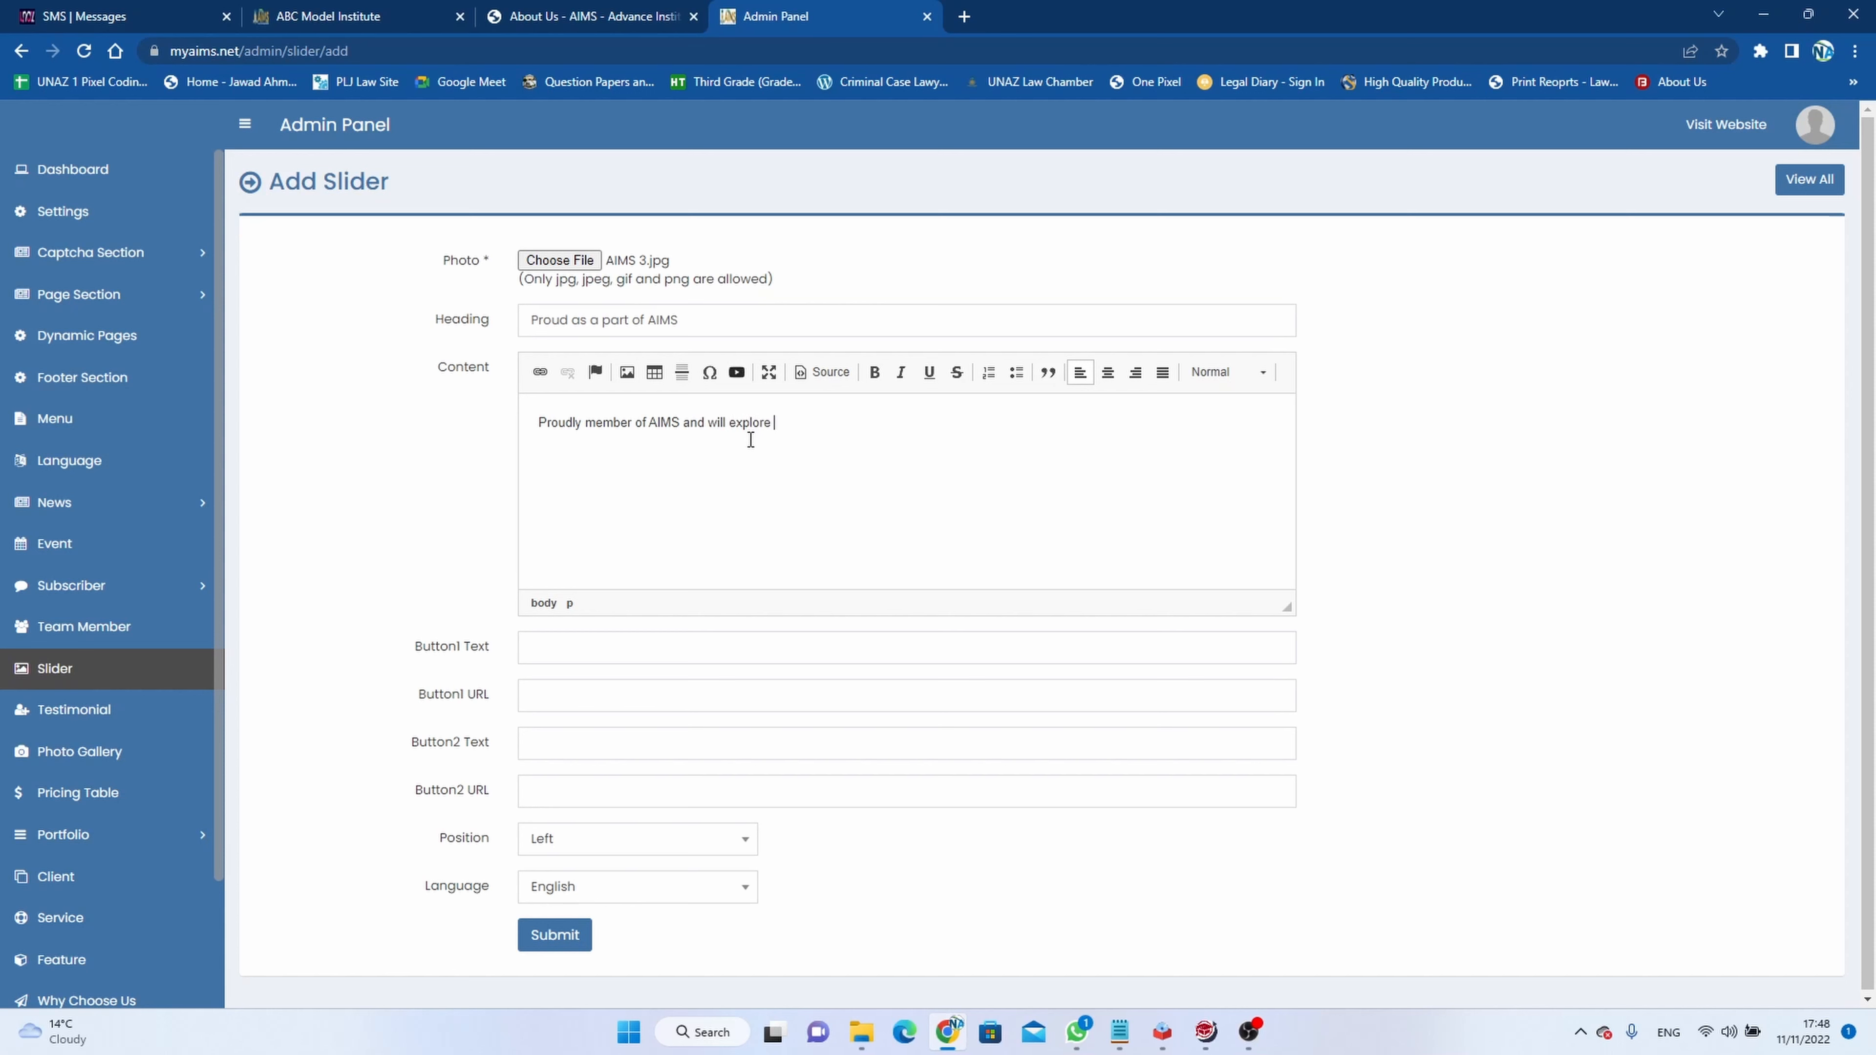
{"action": "type", "text": " AIMS ."}
{"action": "scroll", "coordinate": [738, 519], "scroll_direction": "down", "scroll_amount": 1}
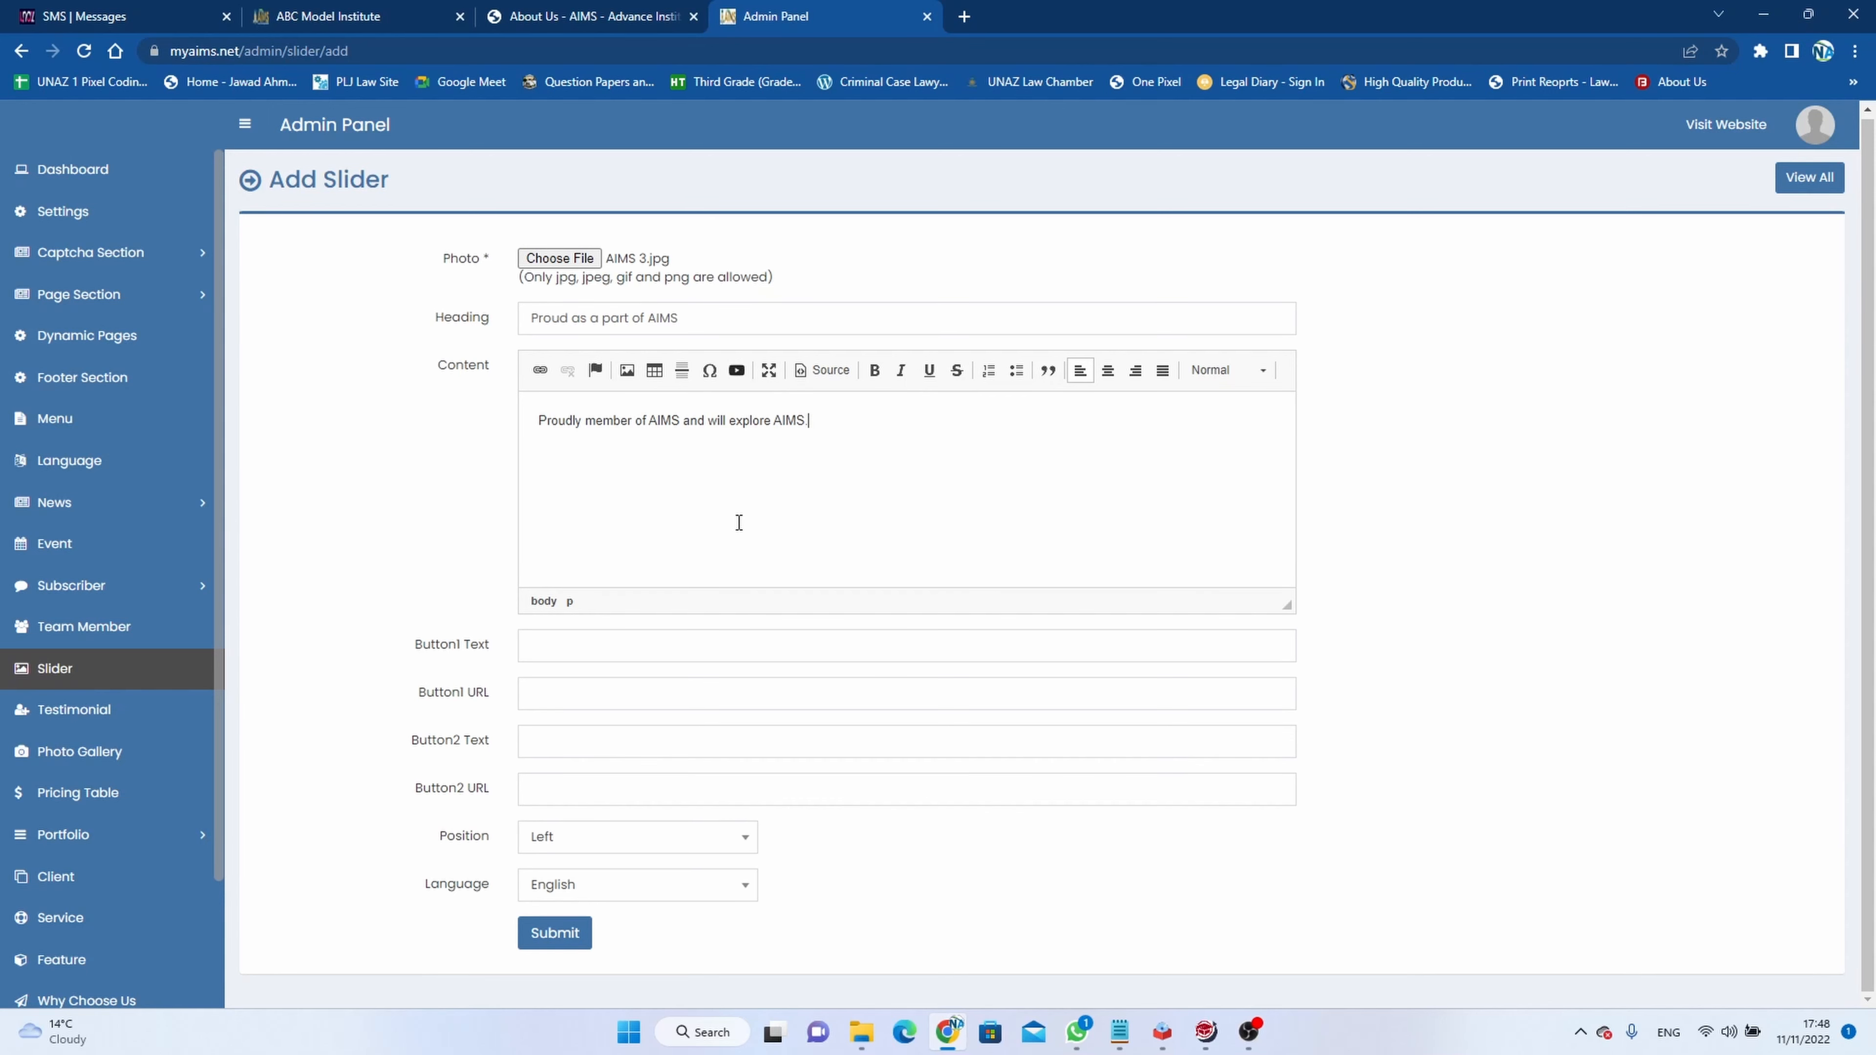
{"action": "left_click", "coordinate": [684, 633]}
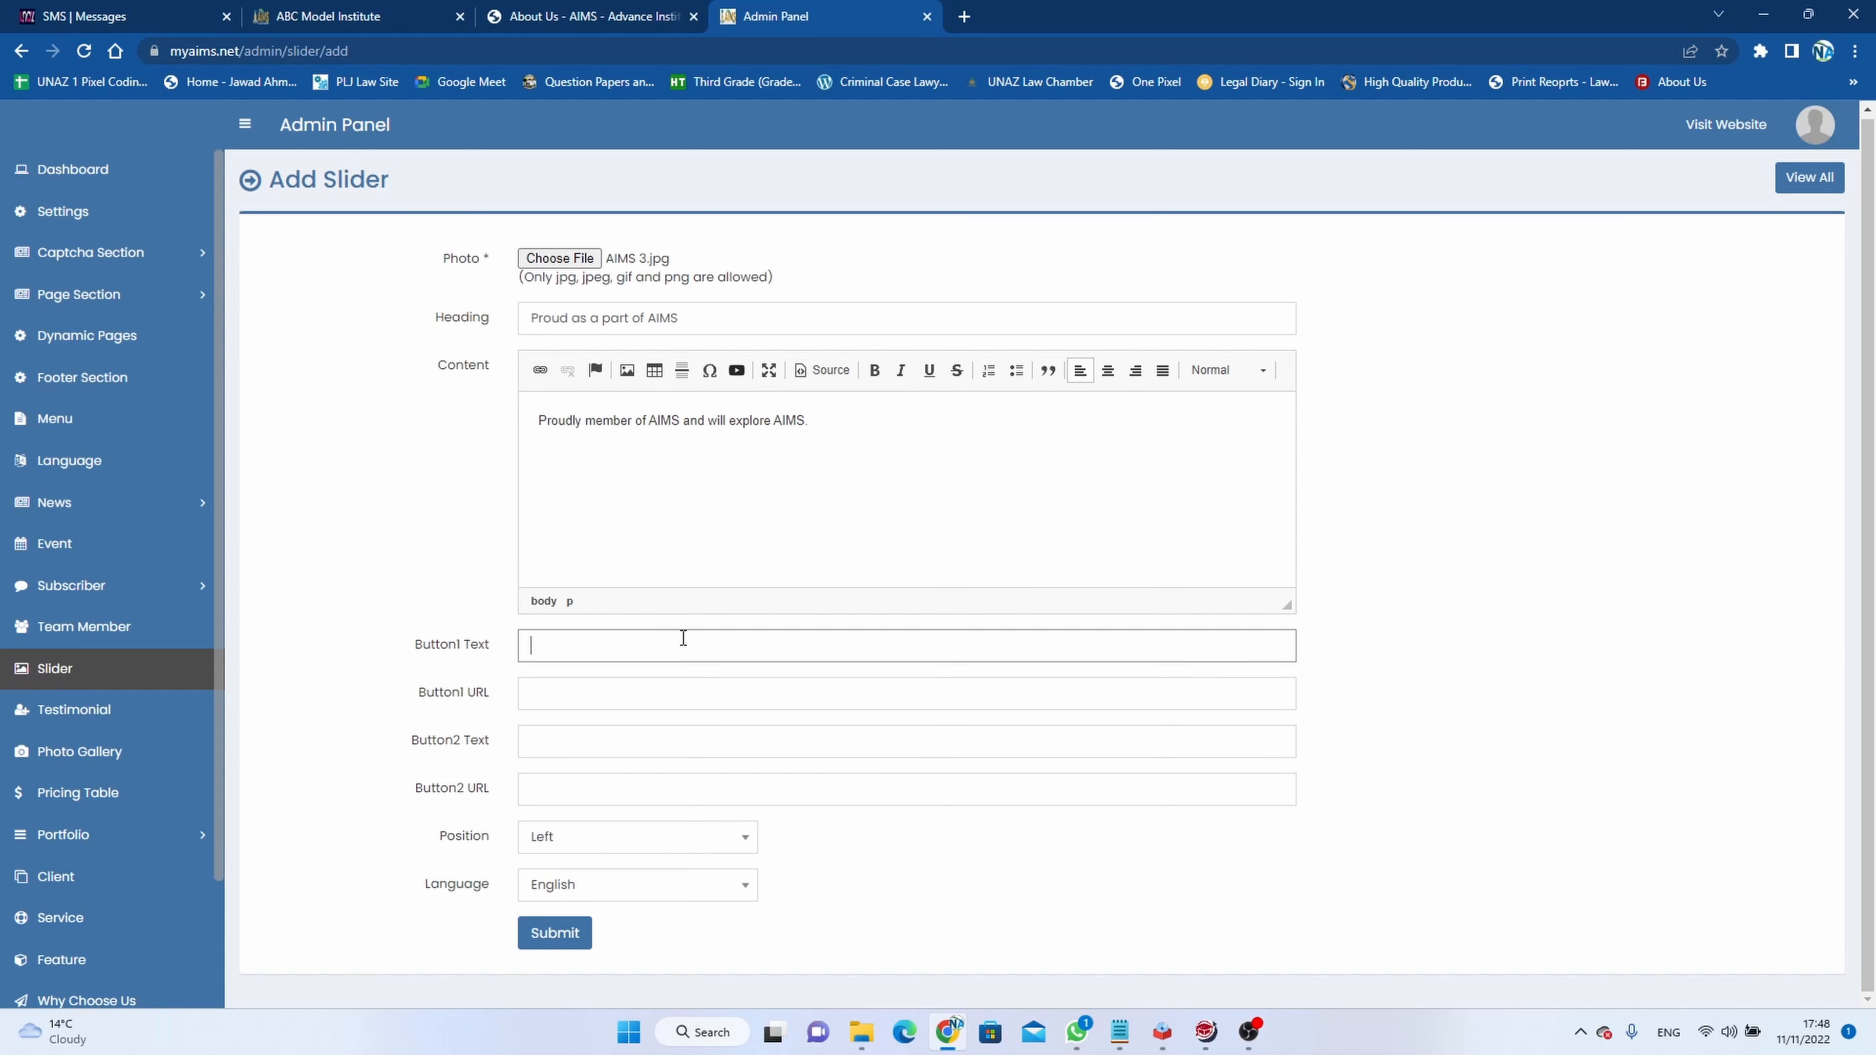
{"action": "type", "text": "c"}
{"action": "type", "text": "ABCD"}
{"action": "type", "text": "  EFG"}
{"action": "key", "text": "Tab"}
{"action": "type", "text": "https://"}
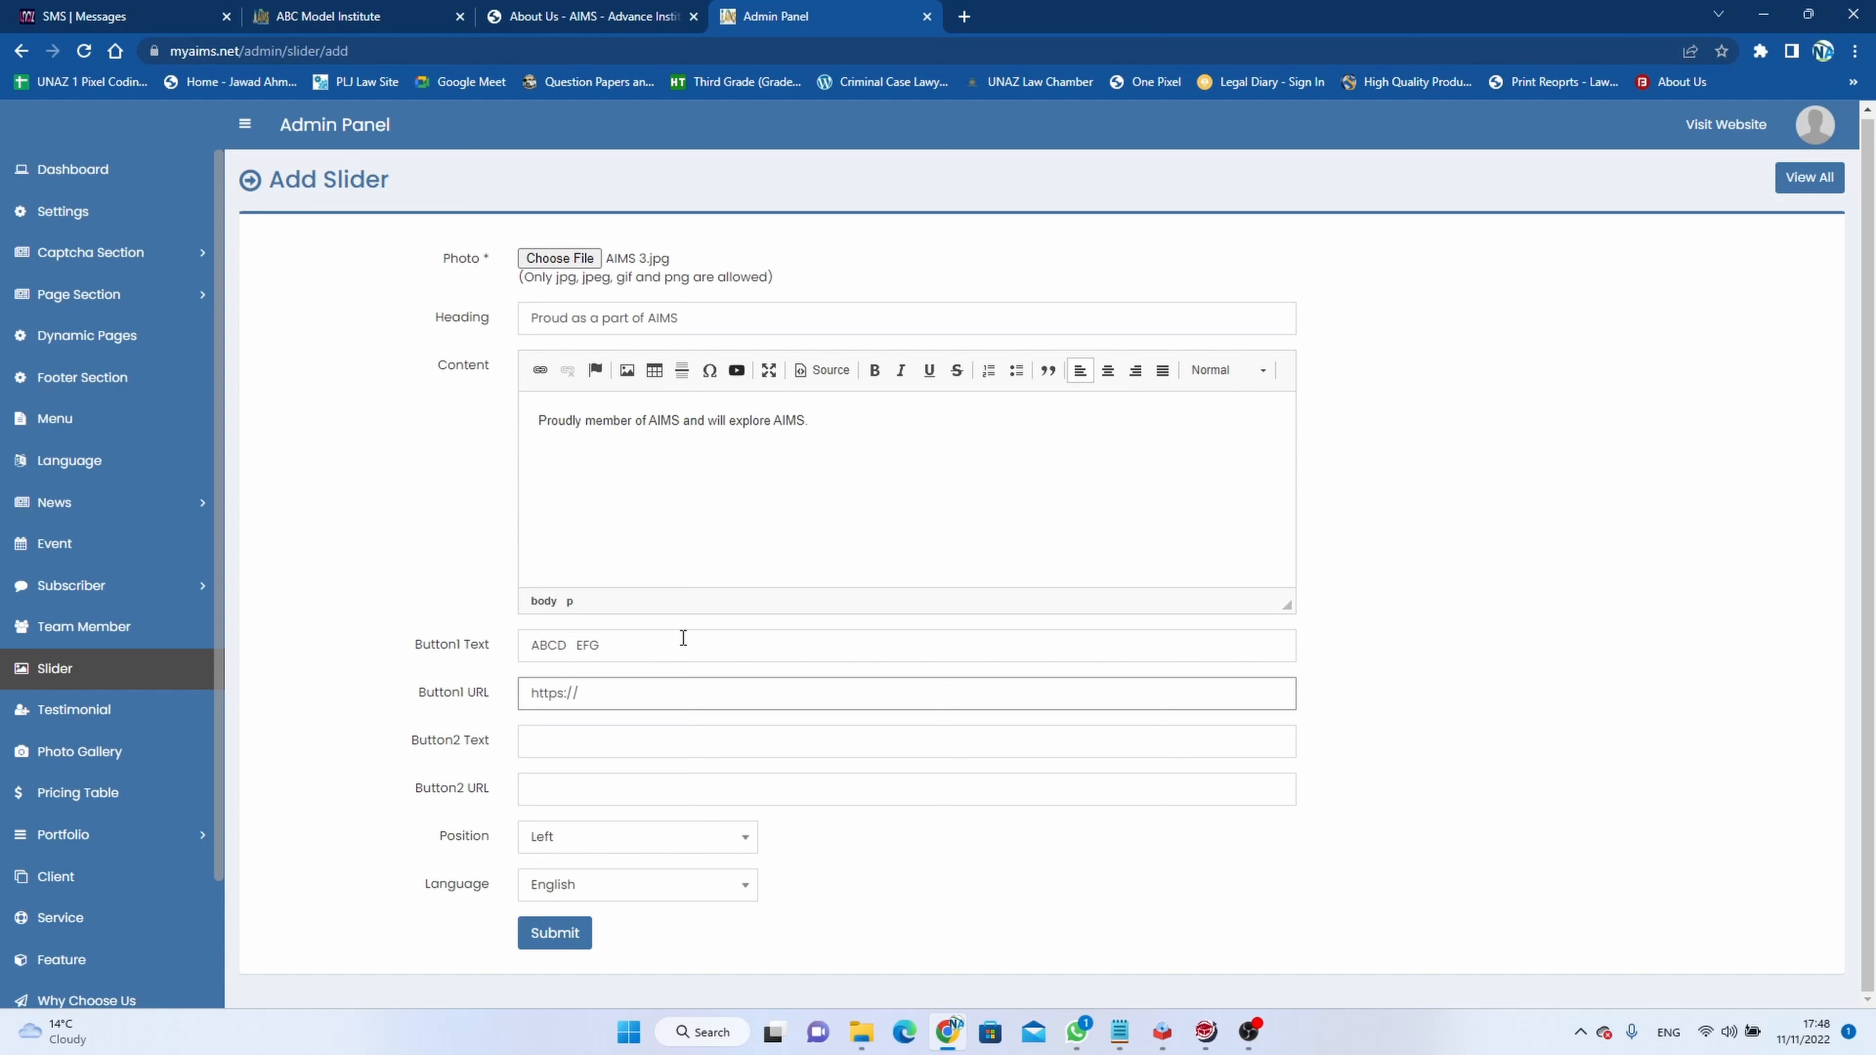
{"action": "type", "text": "myaims.net"}
{"action": "key", "text": "Tab"}
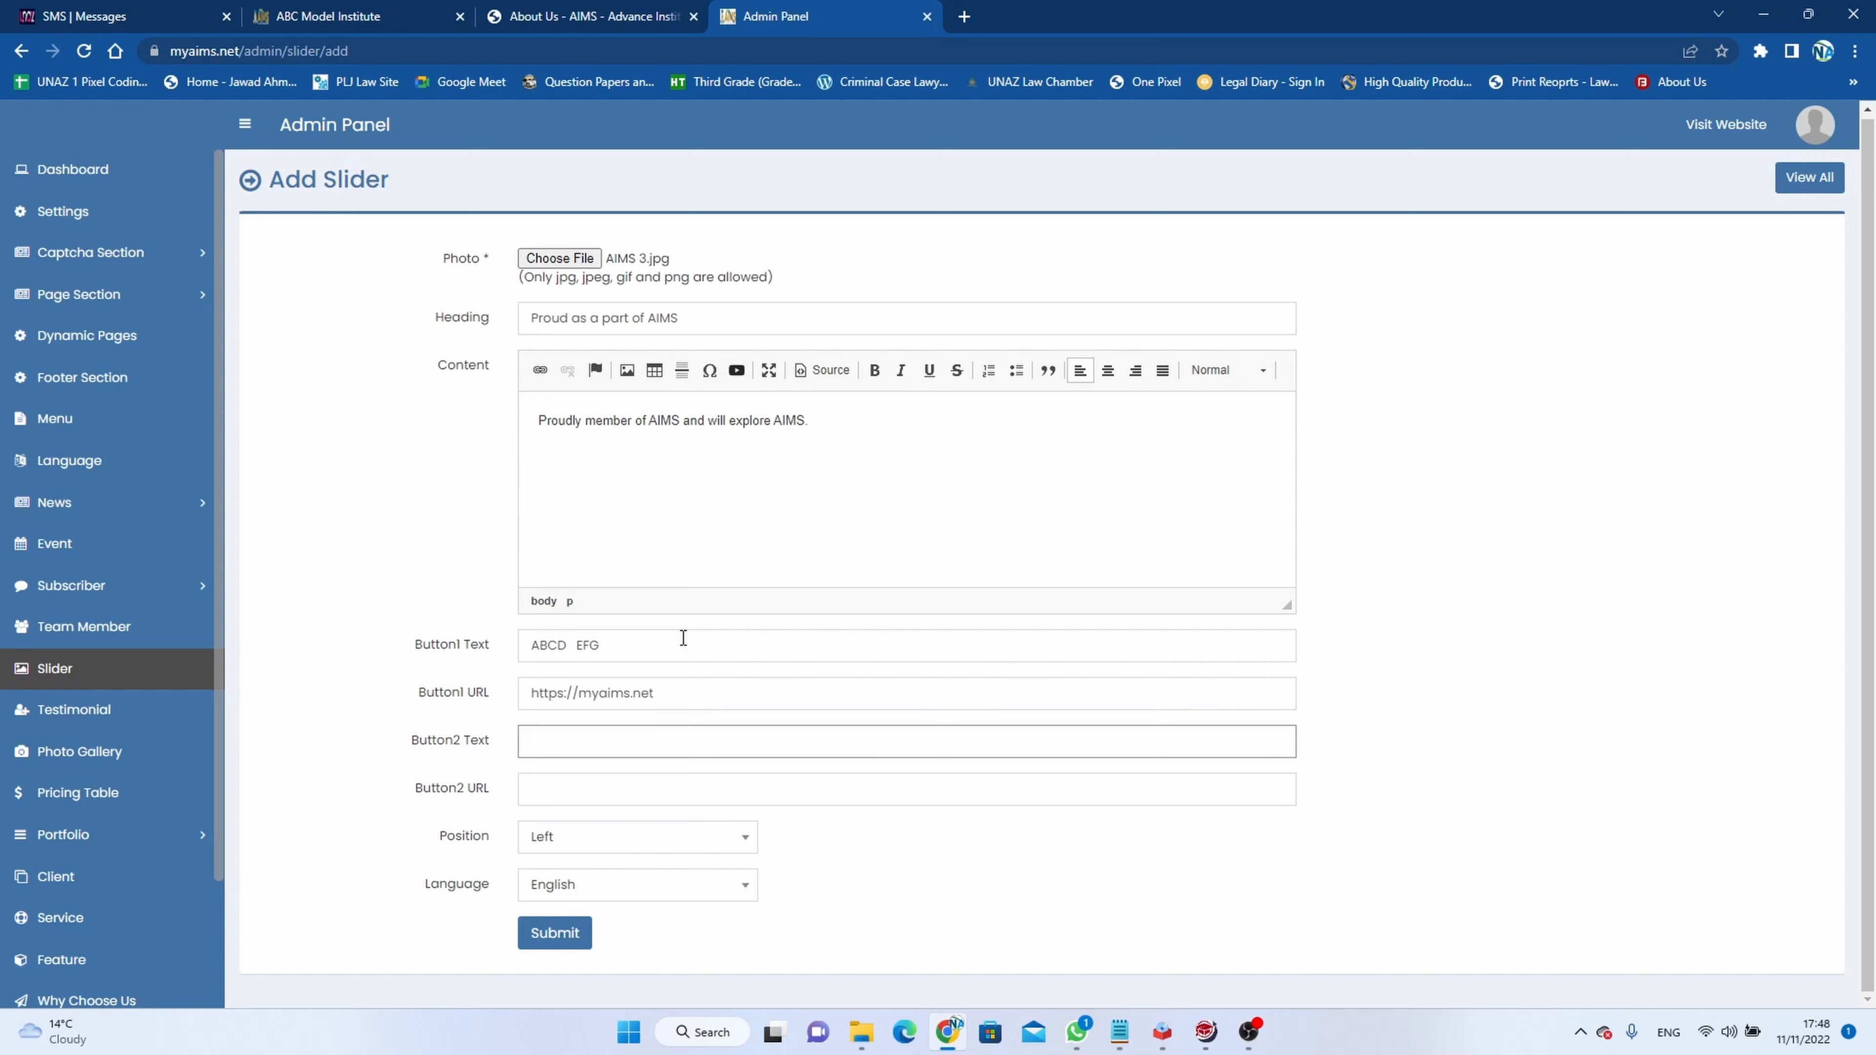
{"action": "type", "text": "S"}
{"action": "type", "text": "Contact"}
{"action": "key", "text": "Tab"}
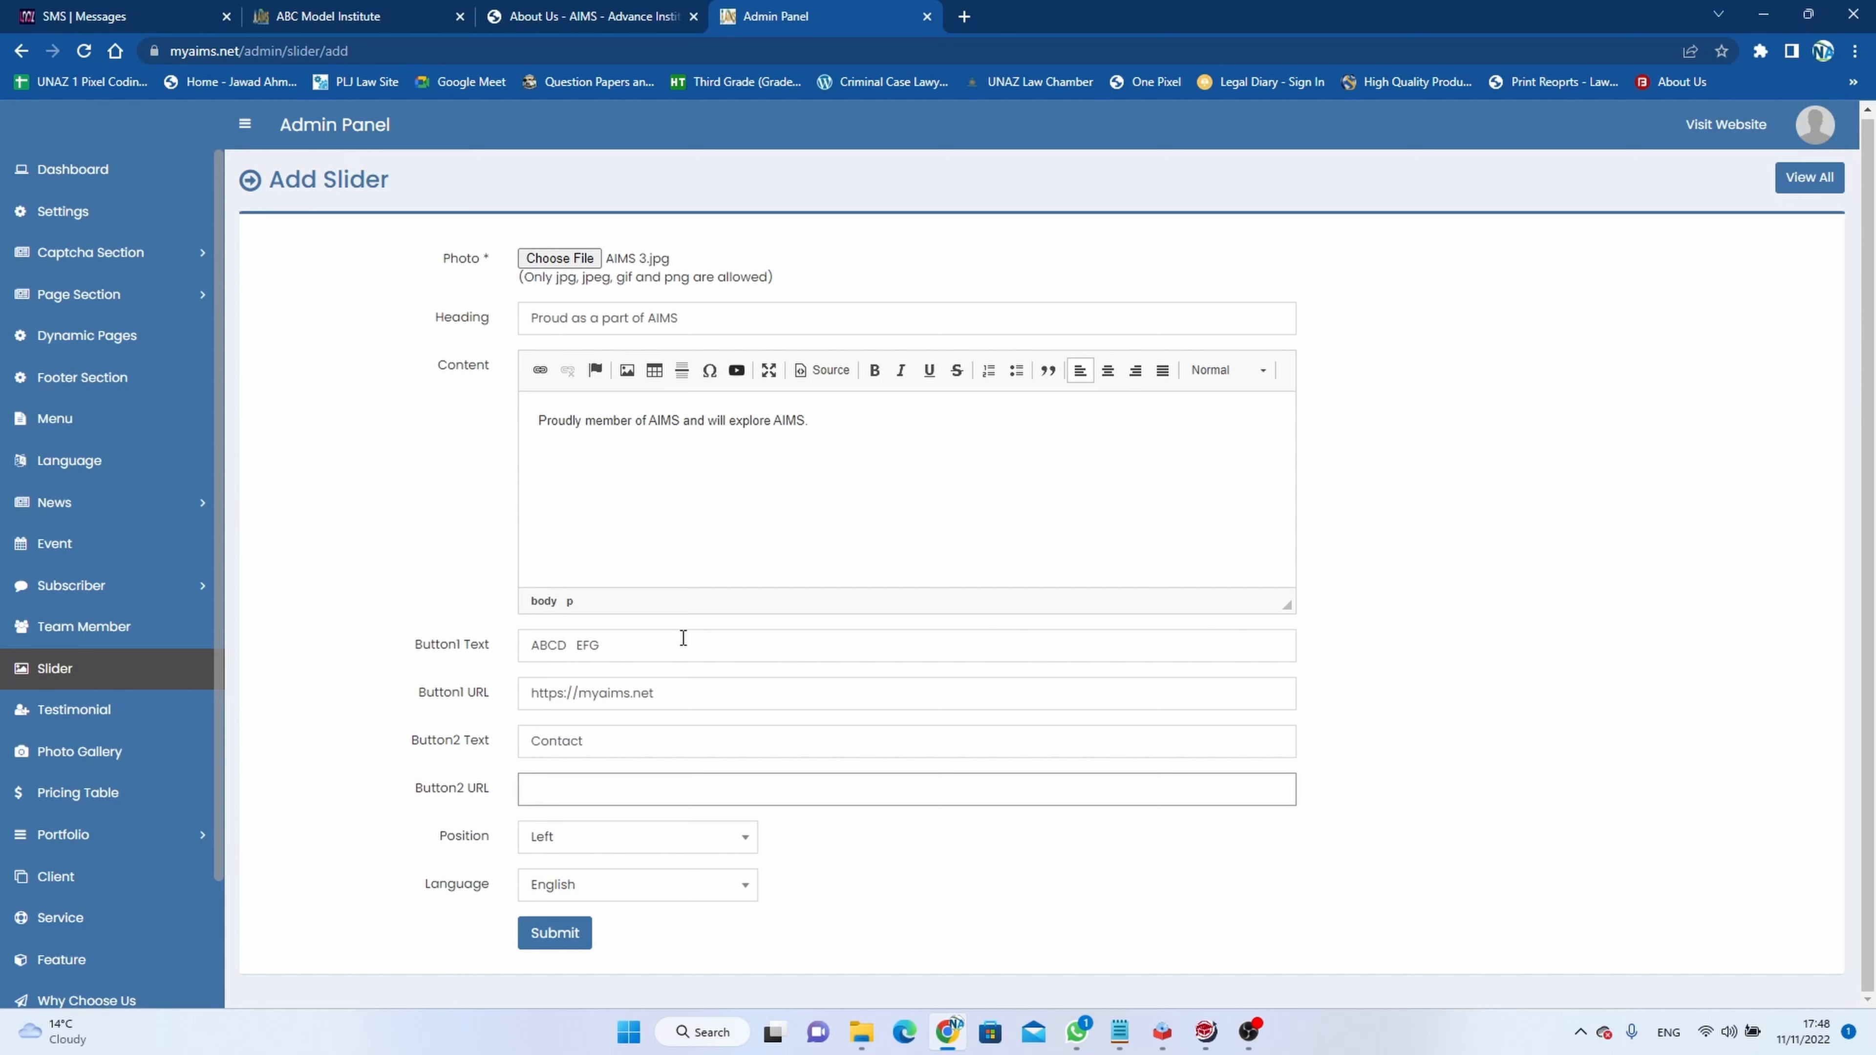
{"action": "type", "text": "support"}
{"action": "key", "text": "BackSpace"}
{"action": "key", "text": "BackSpace"}
{"action": "key", "text": "BackSpace"}
{"action": "key", "text": "BackSpace"}
{"action": "key", "text": "BackSpace"}
{"action": "key", "text": "BackSpace"}
{"action": "key", "text": "BackSpace"}
{"action": "type", "text": "https://unaz.net"}
{"action": "left_click", "coordinate": [561, 933]}
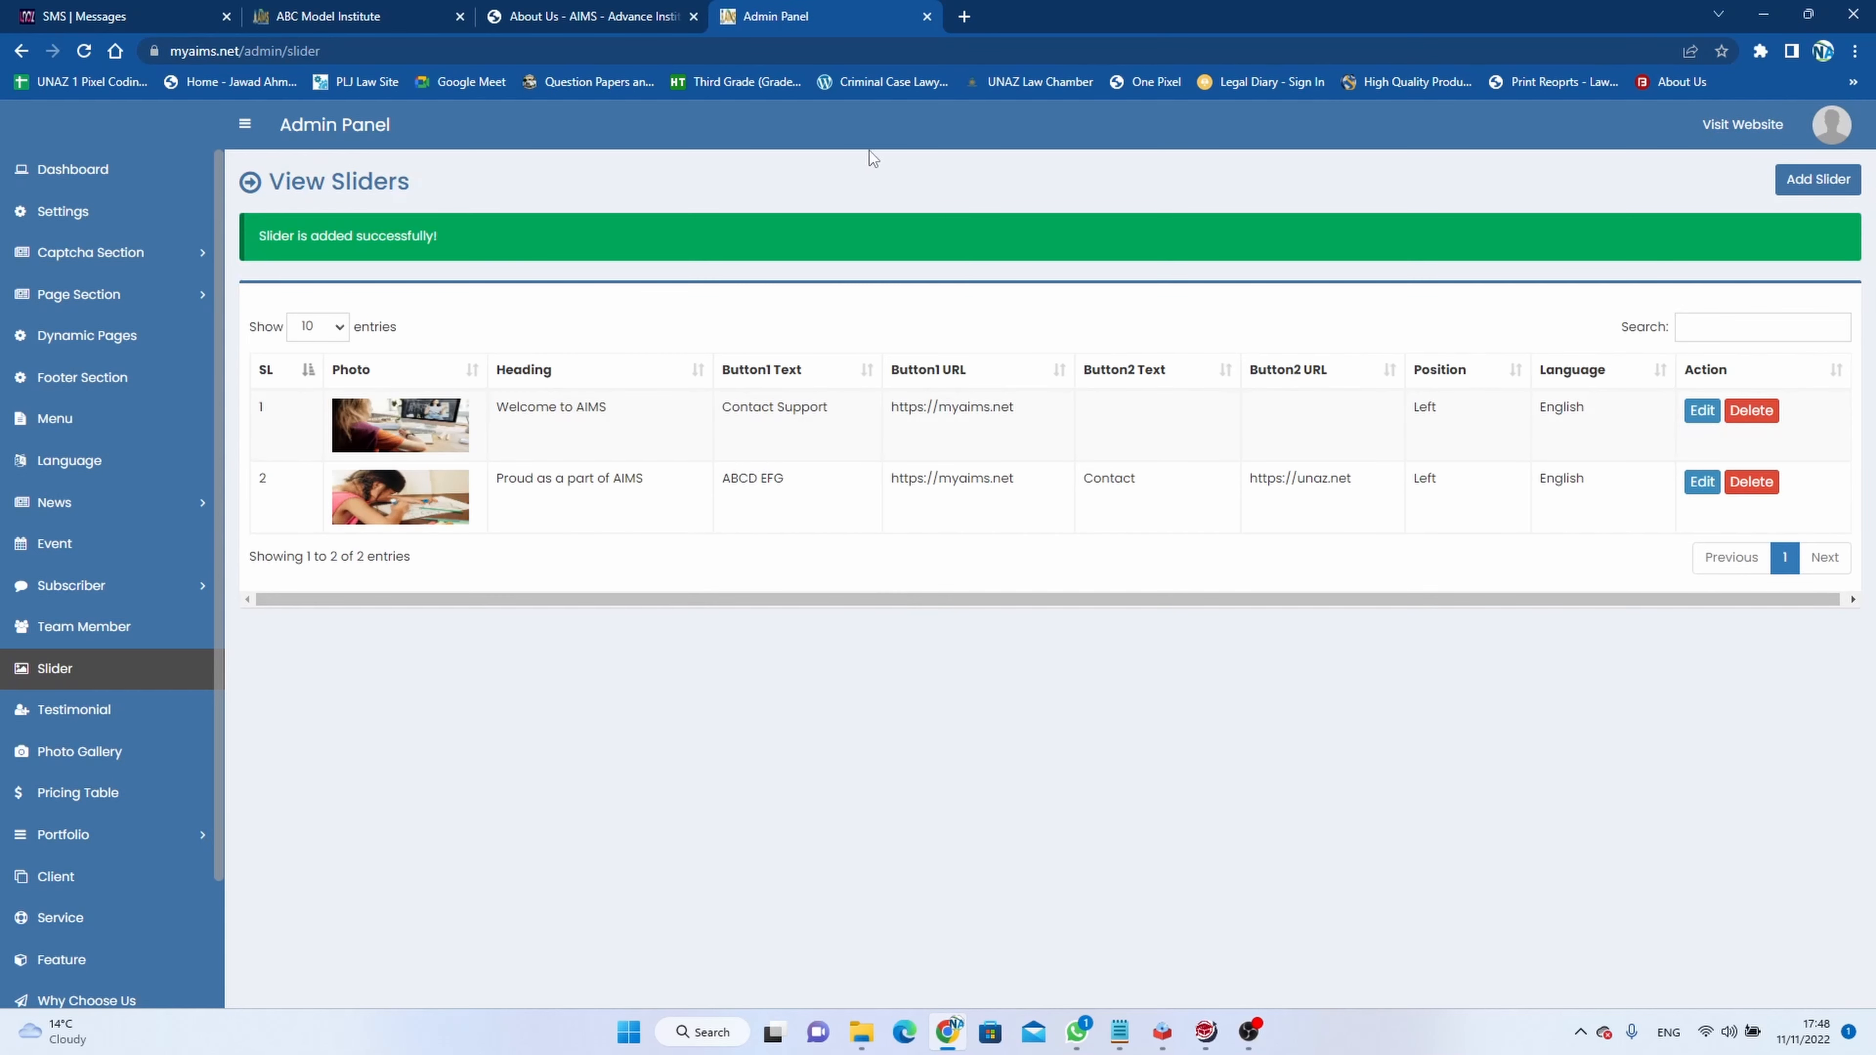
Open the institute website's home page and check the second slider's image, heading, content and two buttons.
{"action": "left_click", "coordinate": [589, 17]}
{"action": "scroll", "coordinate": [418, 494], "scroll_direction": "up", "scroll_amount": 3}
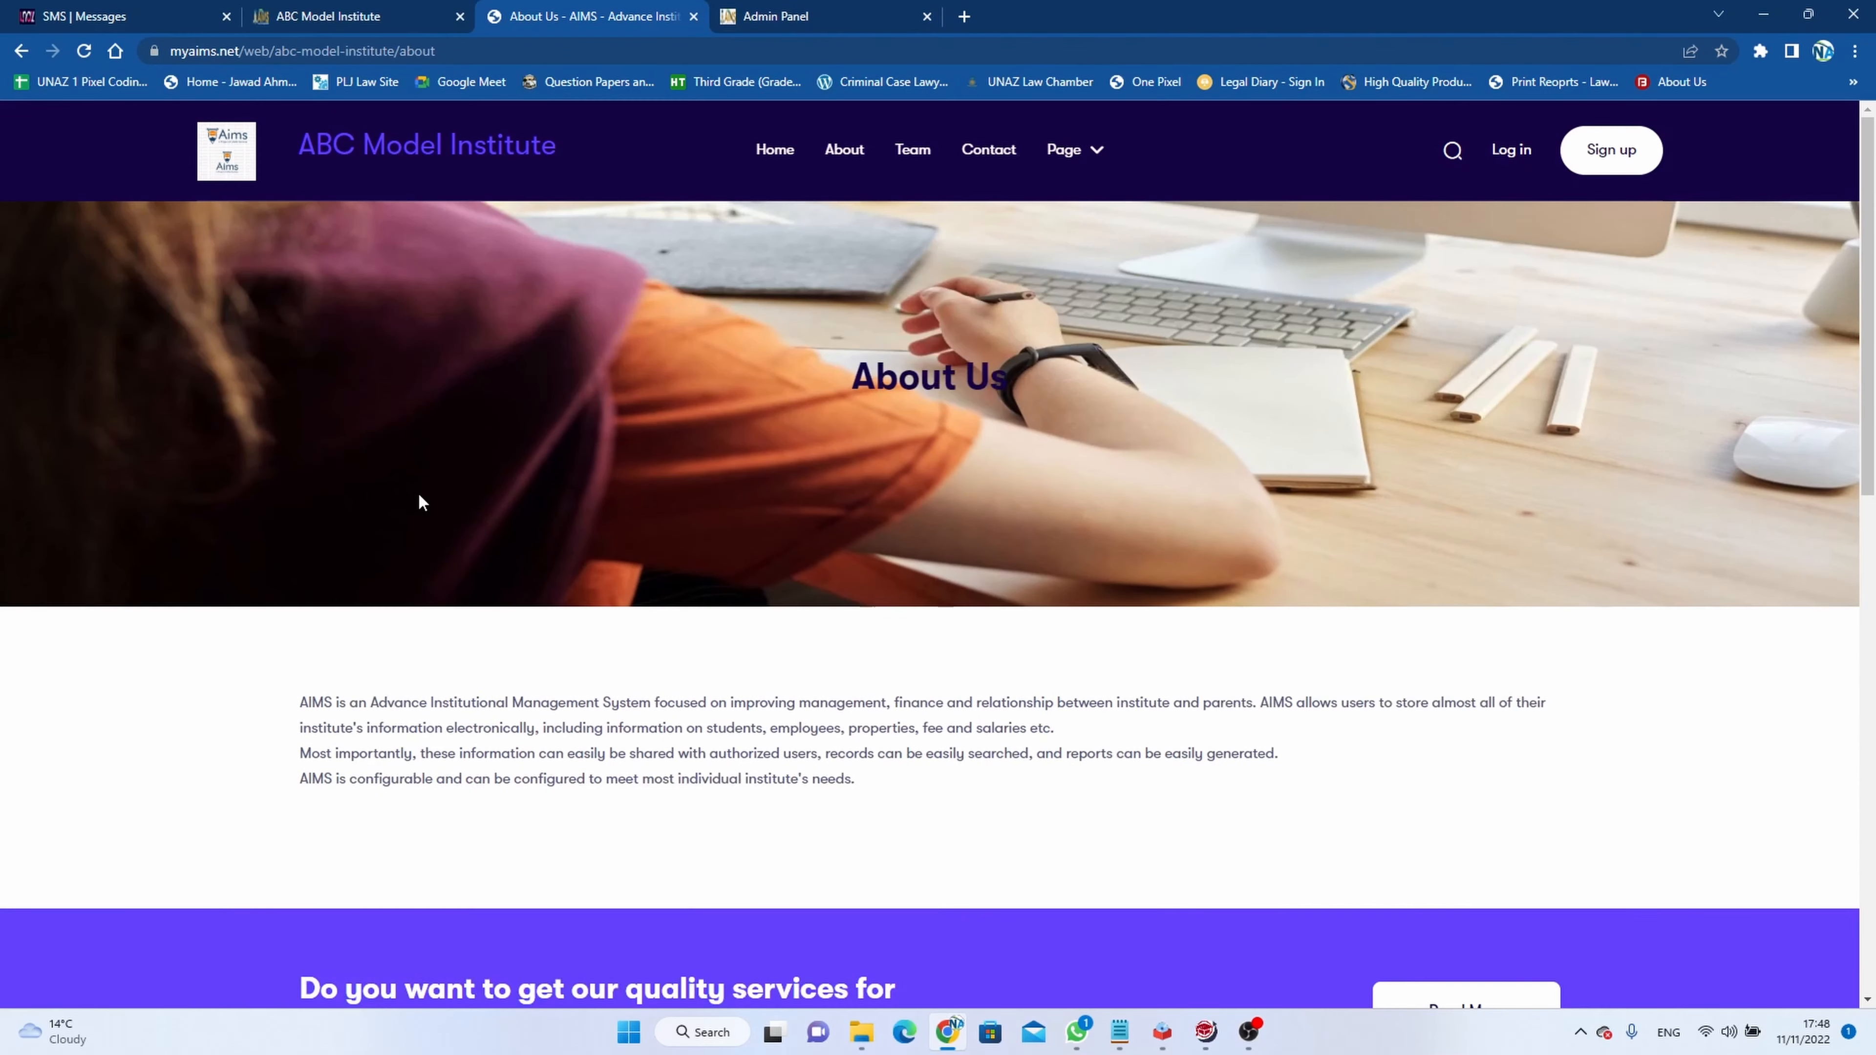
{"action": "left_click", "coordinate": [786, 152]}
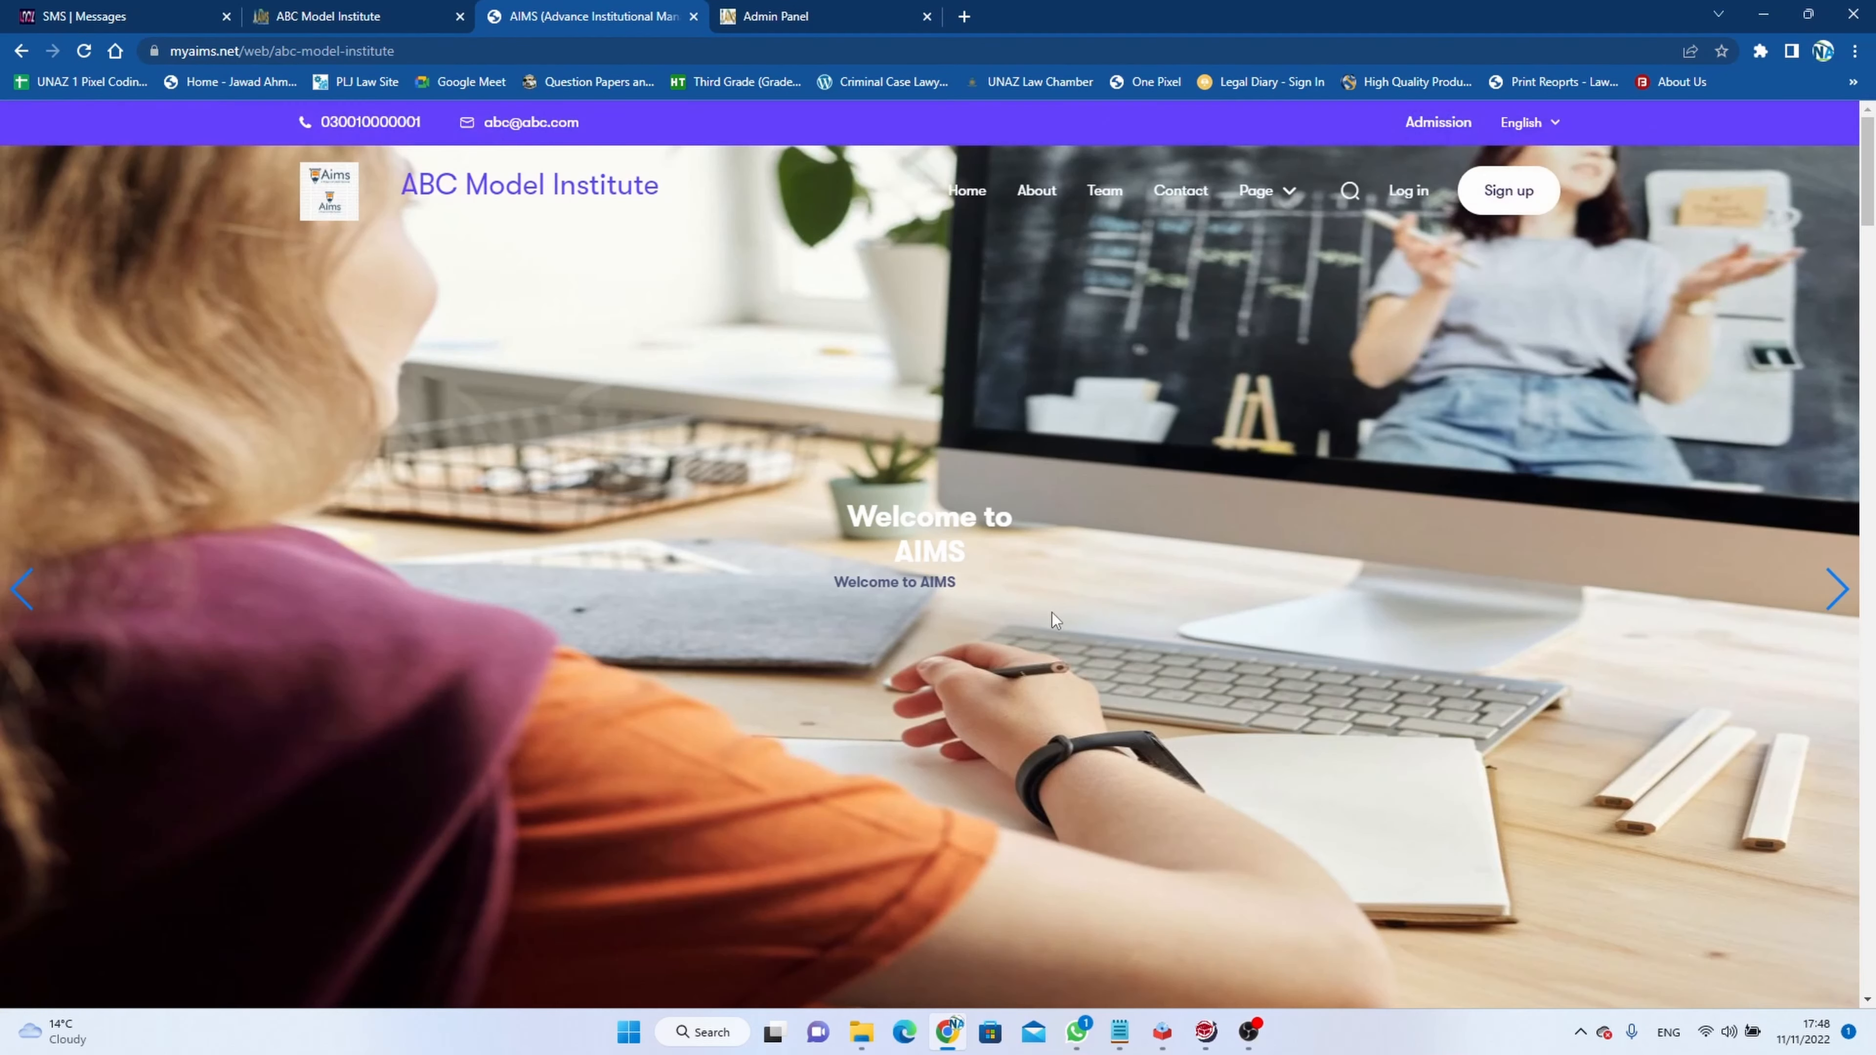
{"action": "scroll", "coordinate": [1049, 612], "scroll_direction": "down", "scroll_amount": 4}
{"action": "scroll", "coordinate": [1050, 612], "scroll_direction": "up", "scroll_amount": 4}
{"action": "left_click", "coordinate": [1836, 589]}
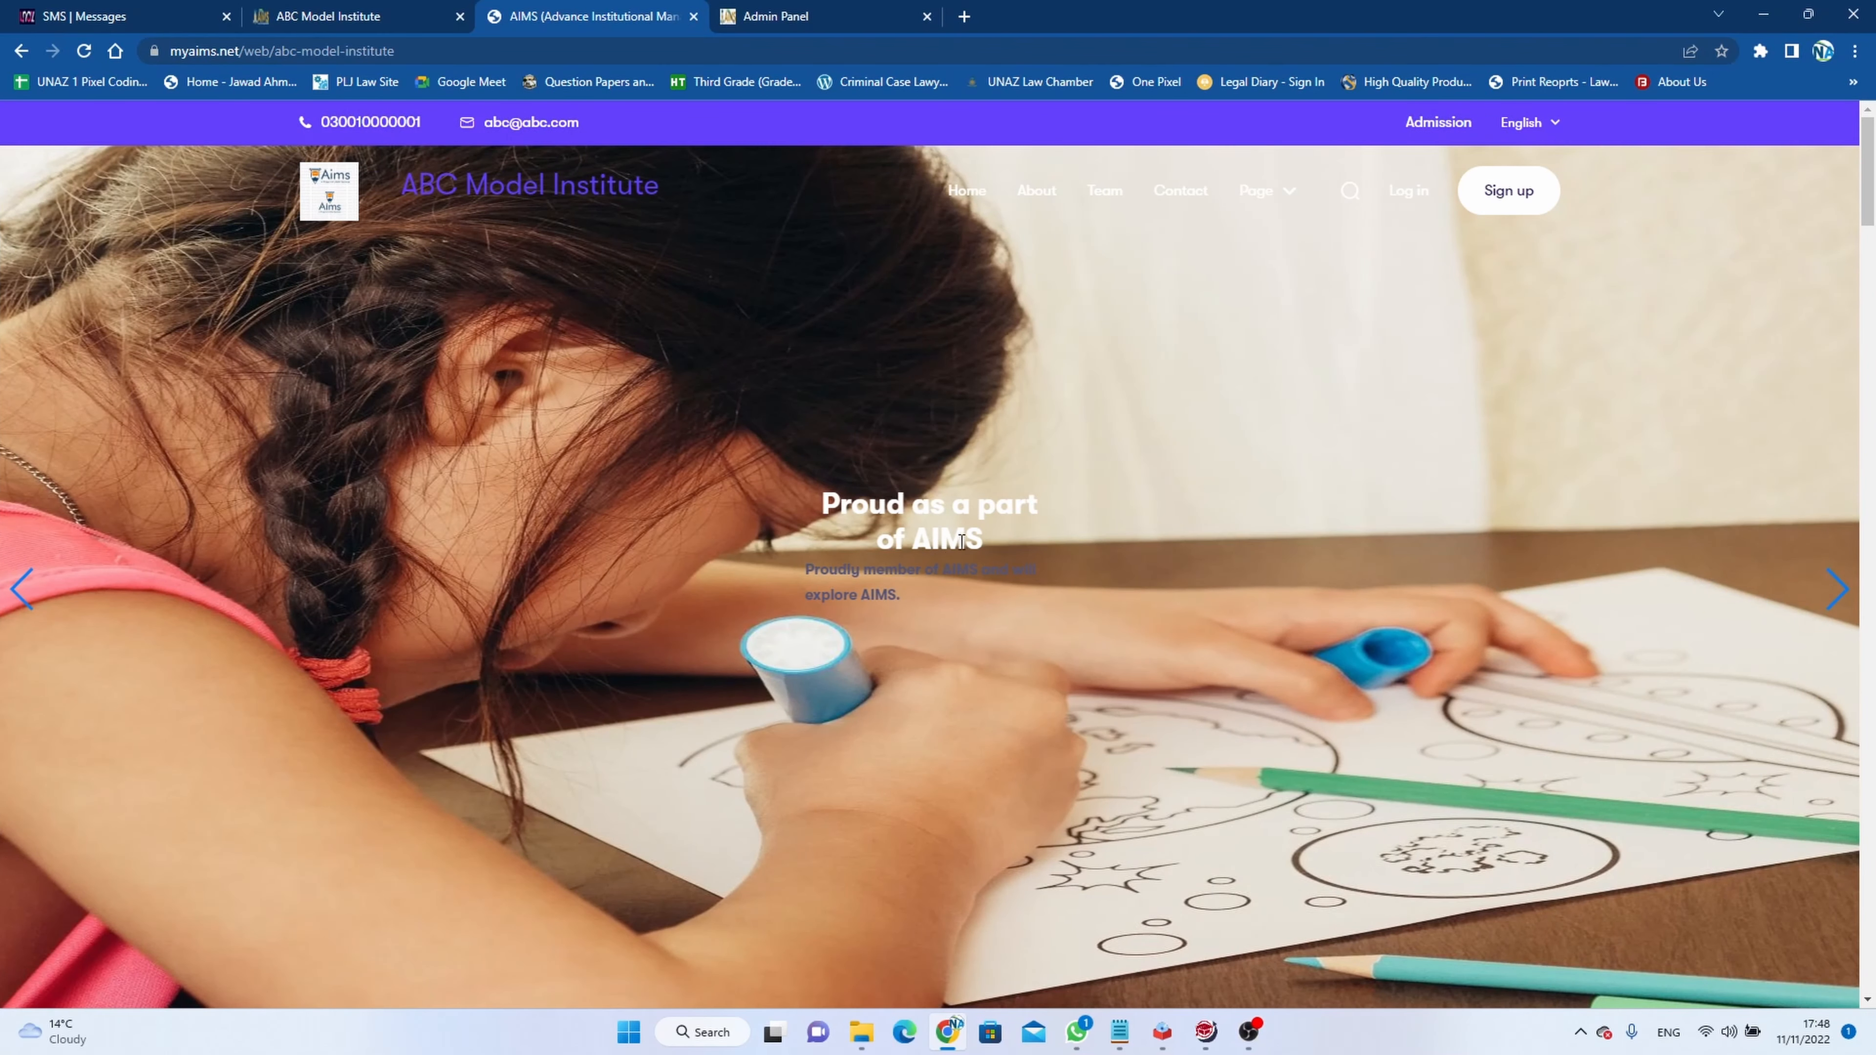
{"action": "scroll", "coordinate": [874, 608], "scroll_direction": "down", "scroll_amount": 5}
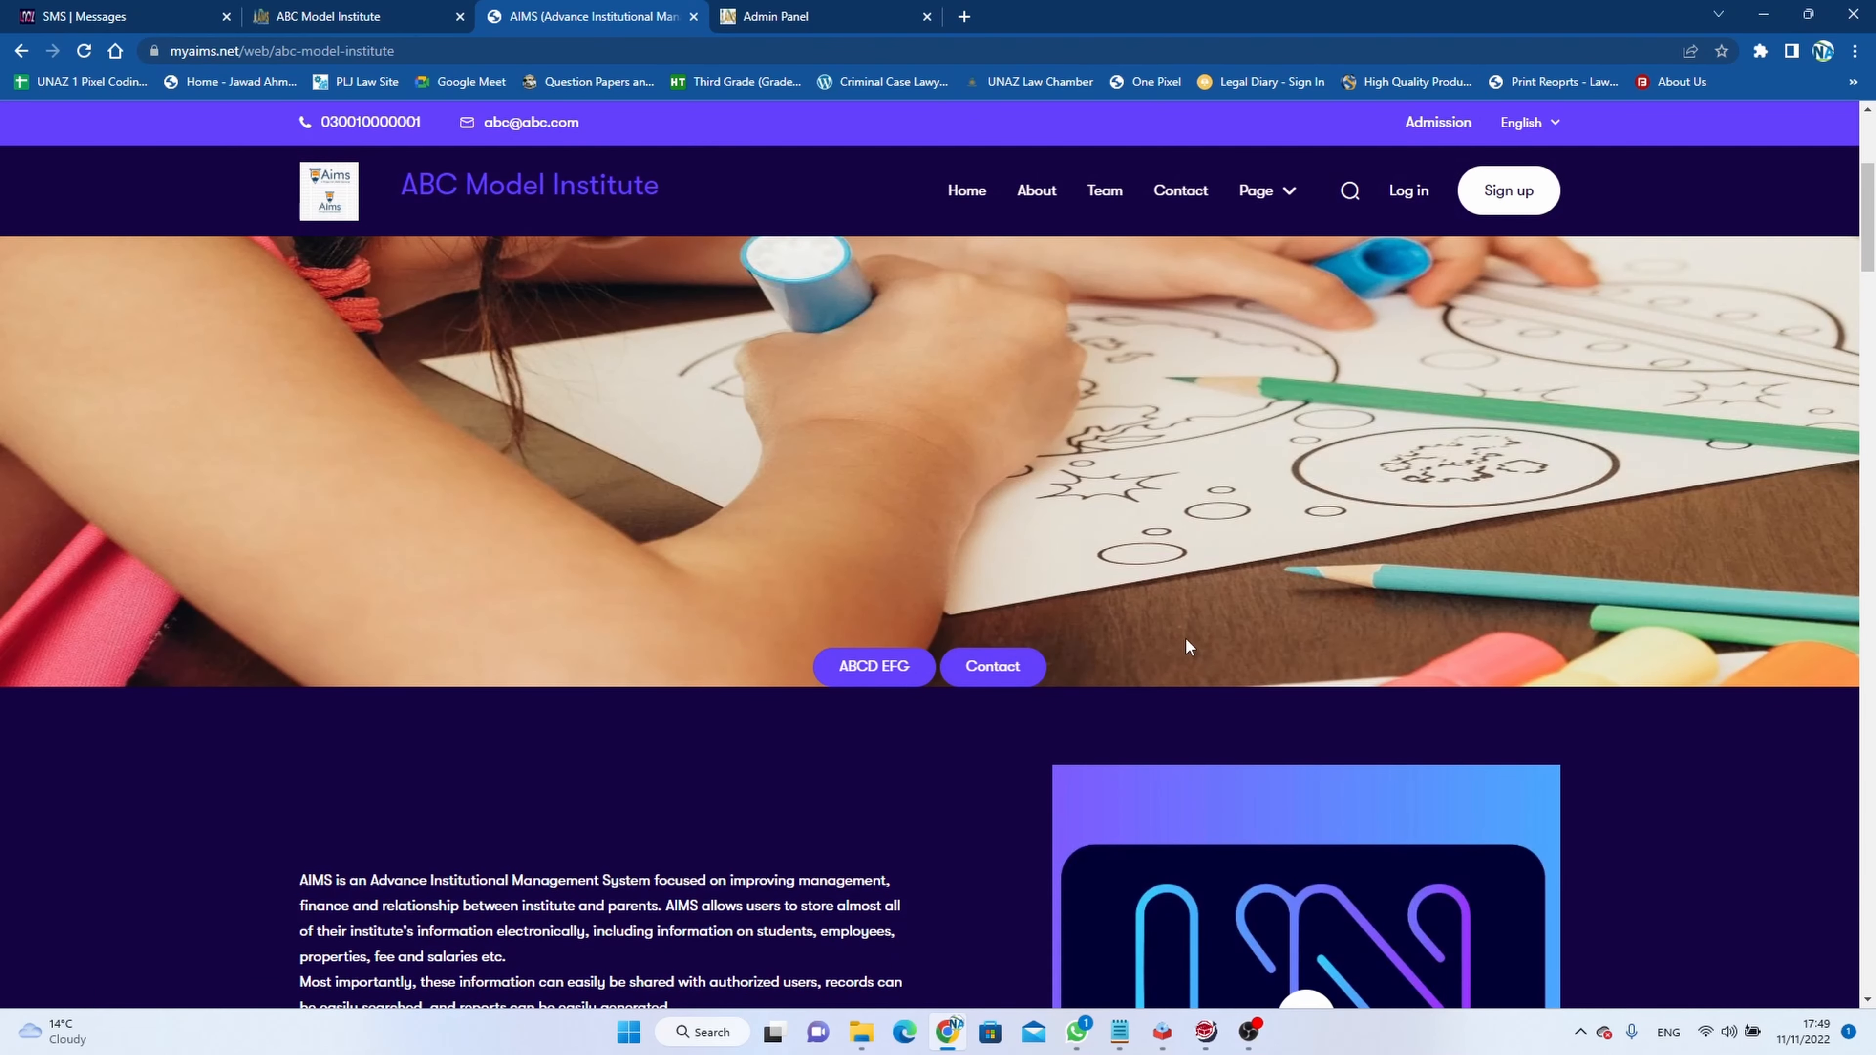
{"action": "scroll", "coordinate": [1184, 636], "scroll_direction": "up", "scroll_amount": 1}
{"action": "scroll", "coordinate": [1187, 644], "scroll_direction": "up", "scroll_amount": 4}
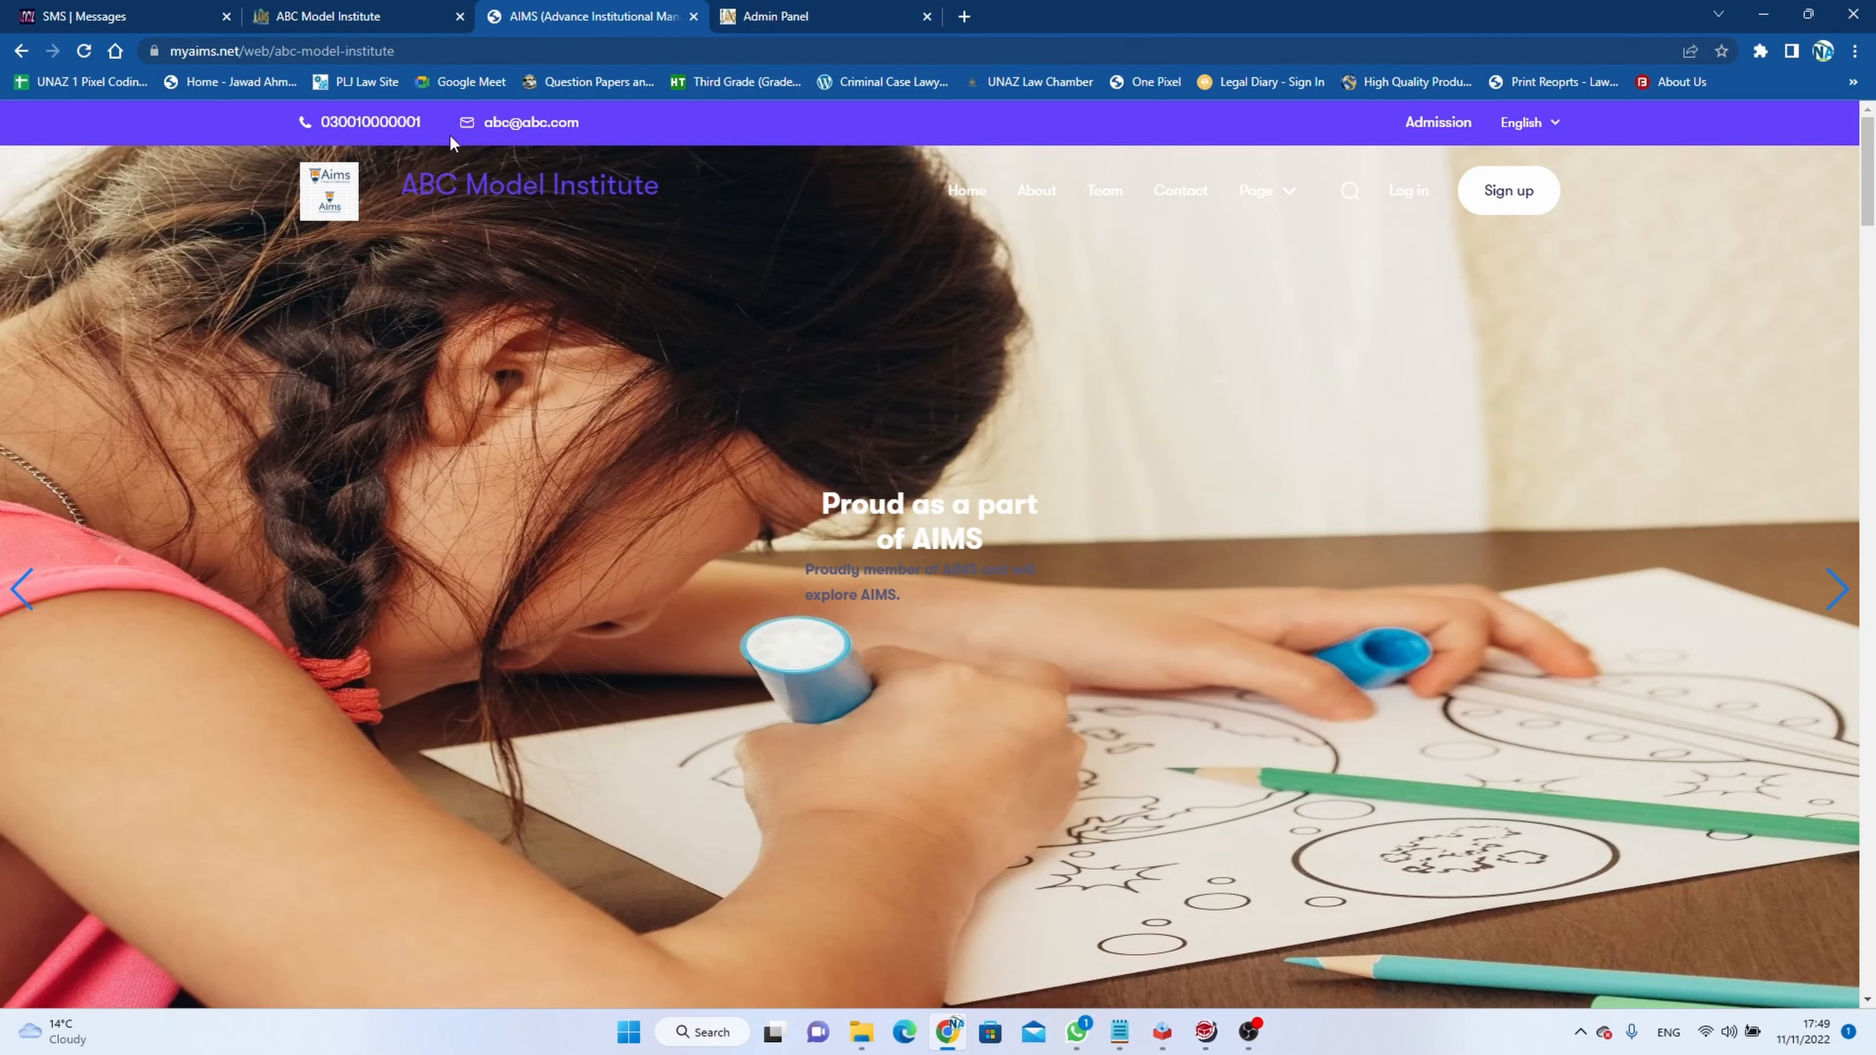
Highlight the institute website's full address and look through the home page sections before returning to the Admin Panel's slider list.
{"action": "left_click", "coordinate": [413, 51]}
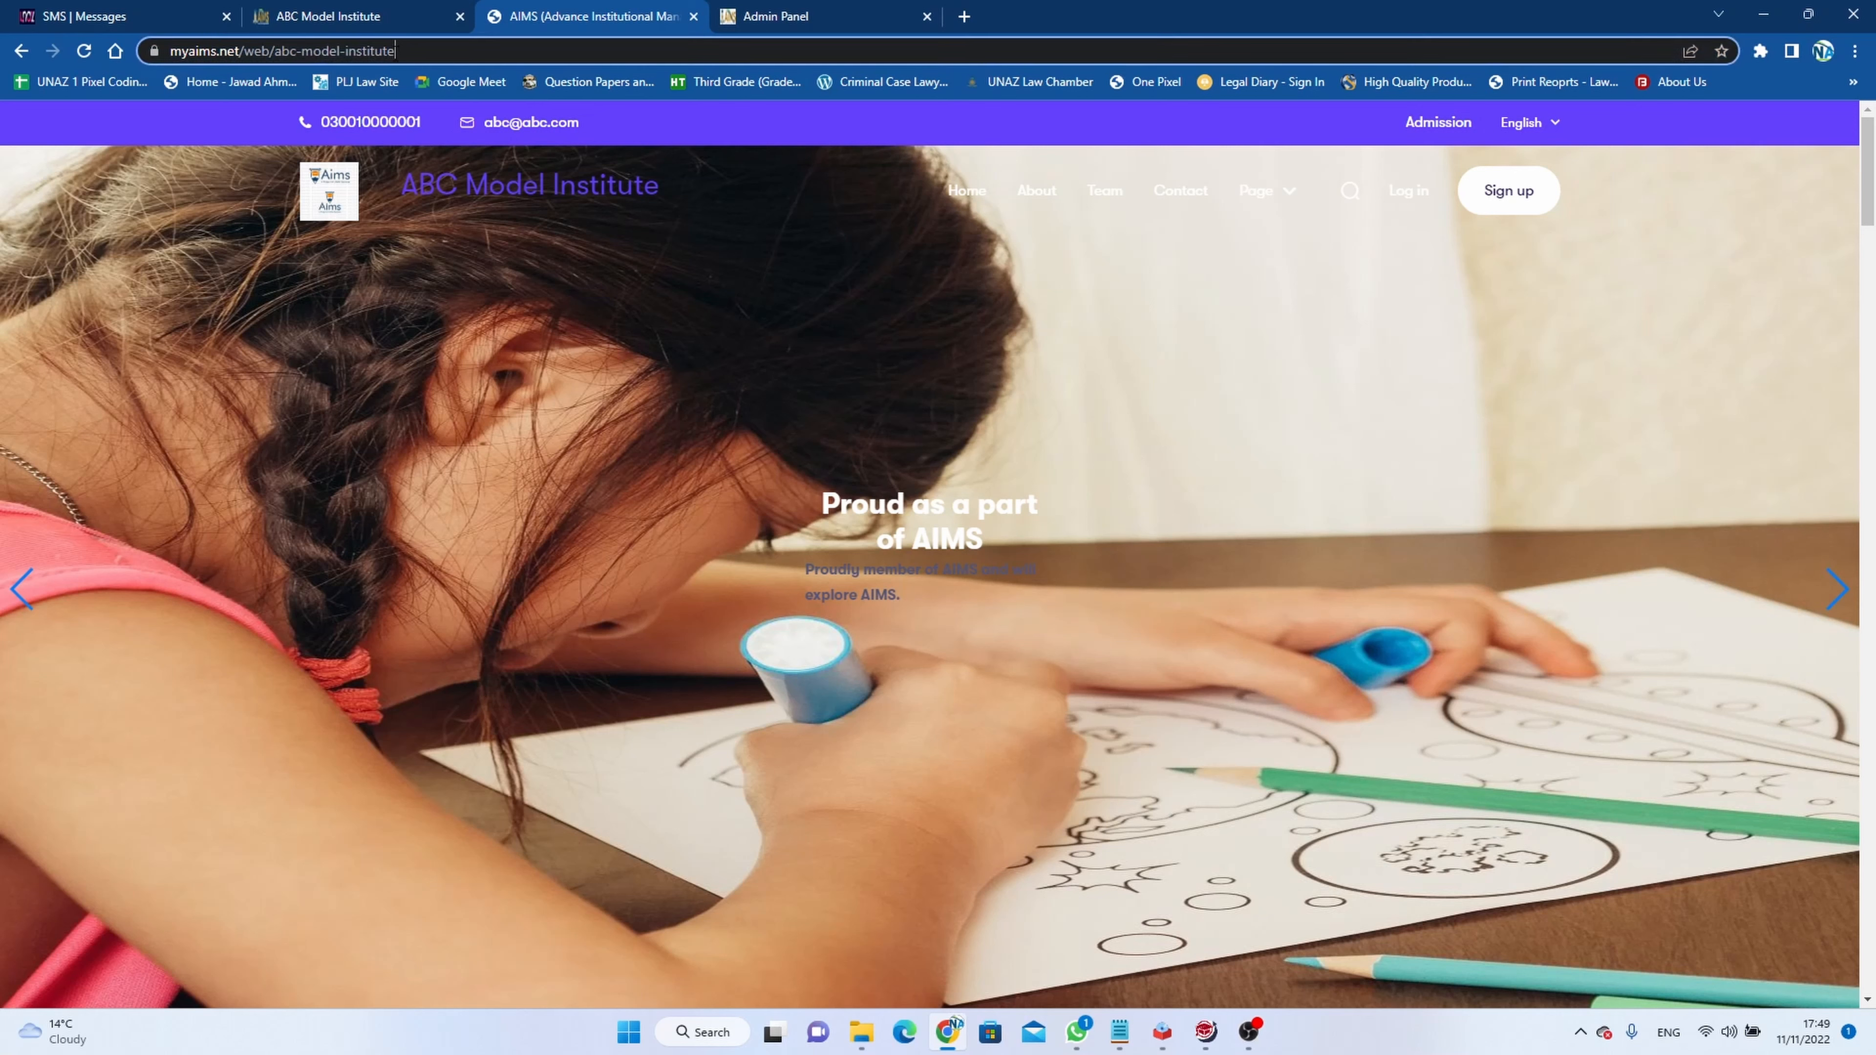
{"action": "left_click_drag", "start_coordinate": [410, 51], "coordinate": [166, 51]}
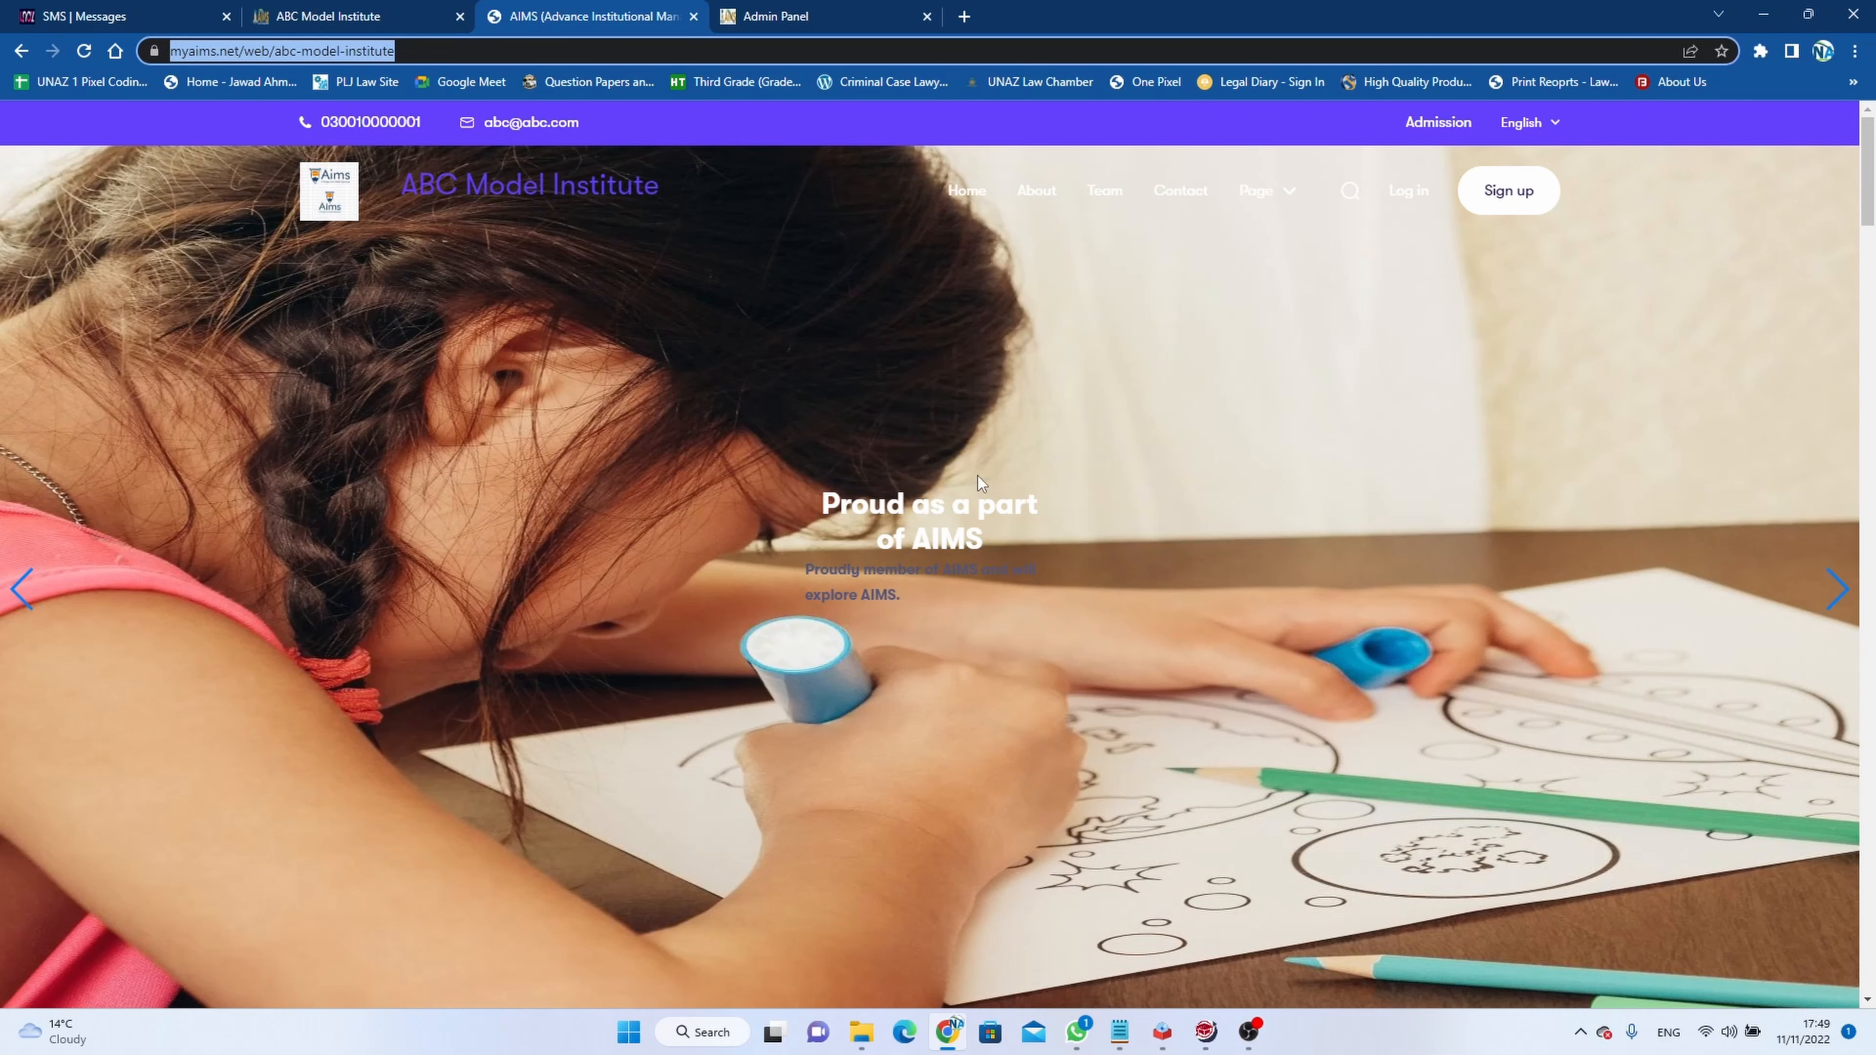
{"action": "scroll", "coordinate": [978, 476], "scroll_direction": "down", "scroll_amount": 20}
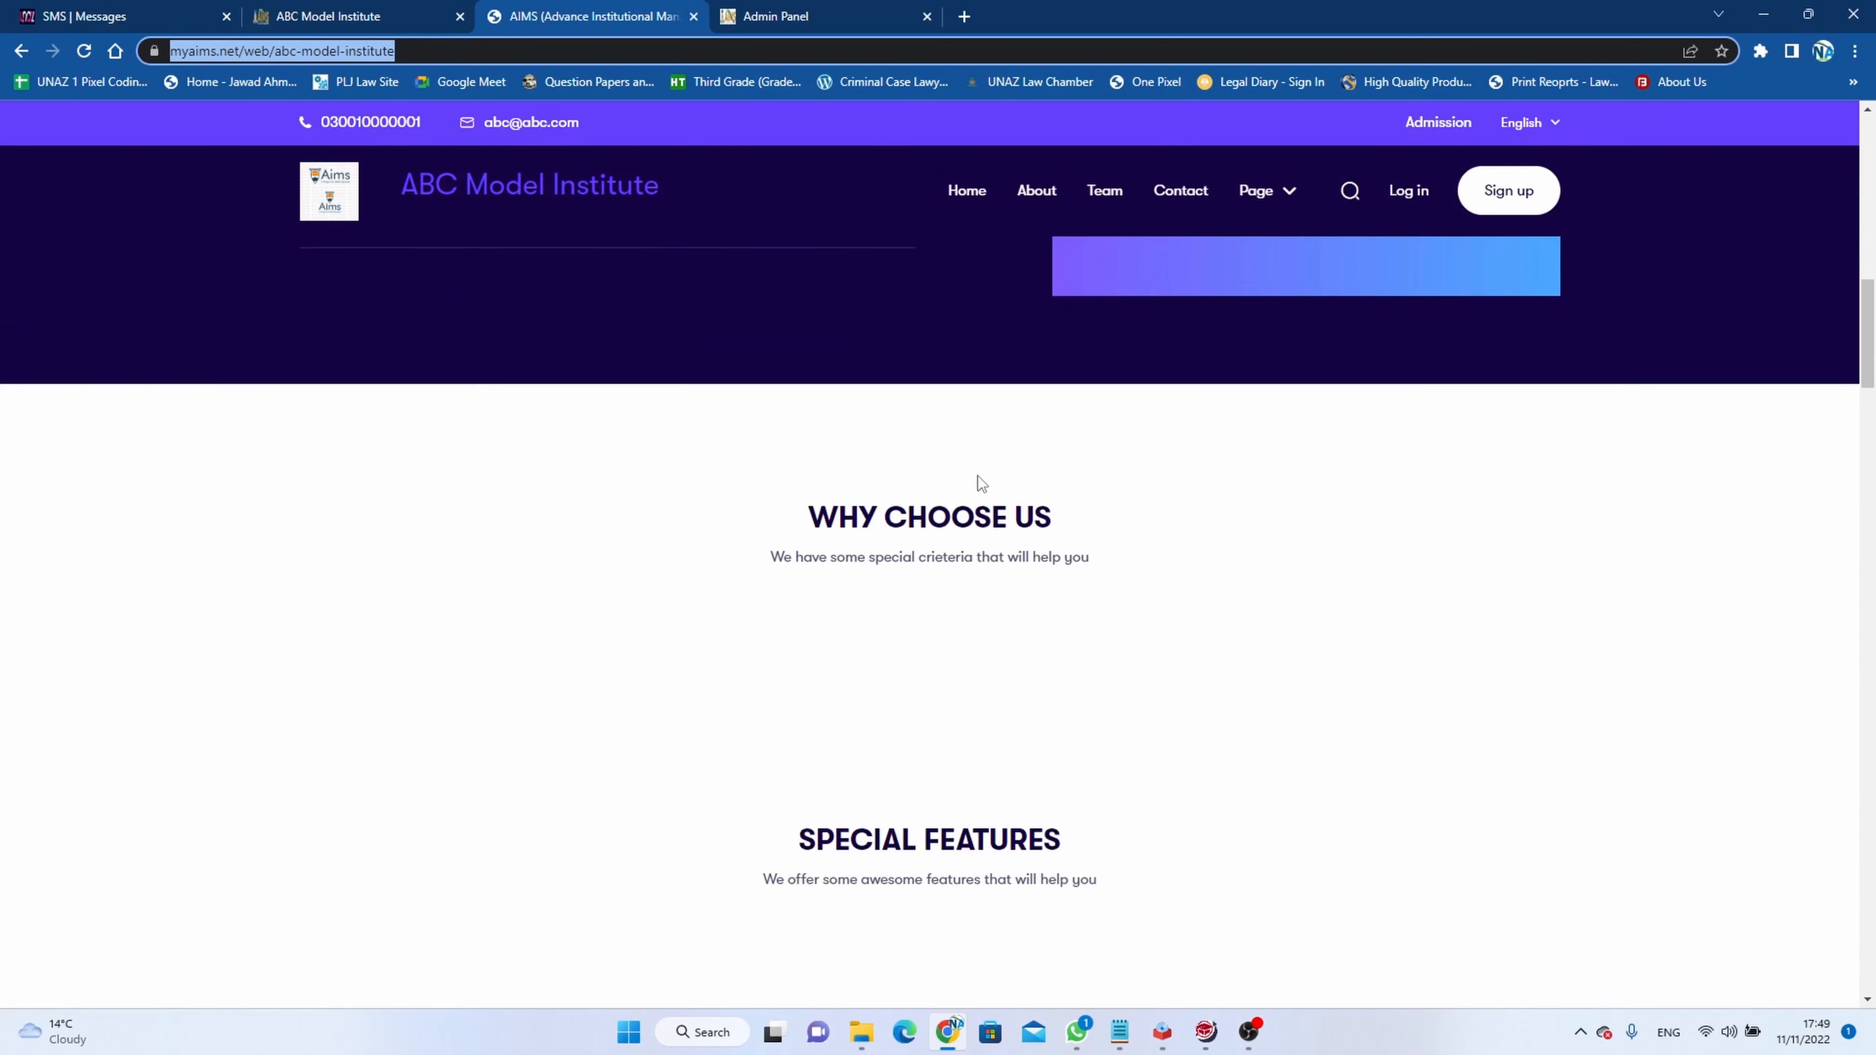
{"action": "scroll", "coordinate": [978, 476], "scroll_direction": "up", "scroll_amount": 20}
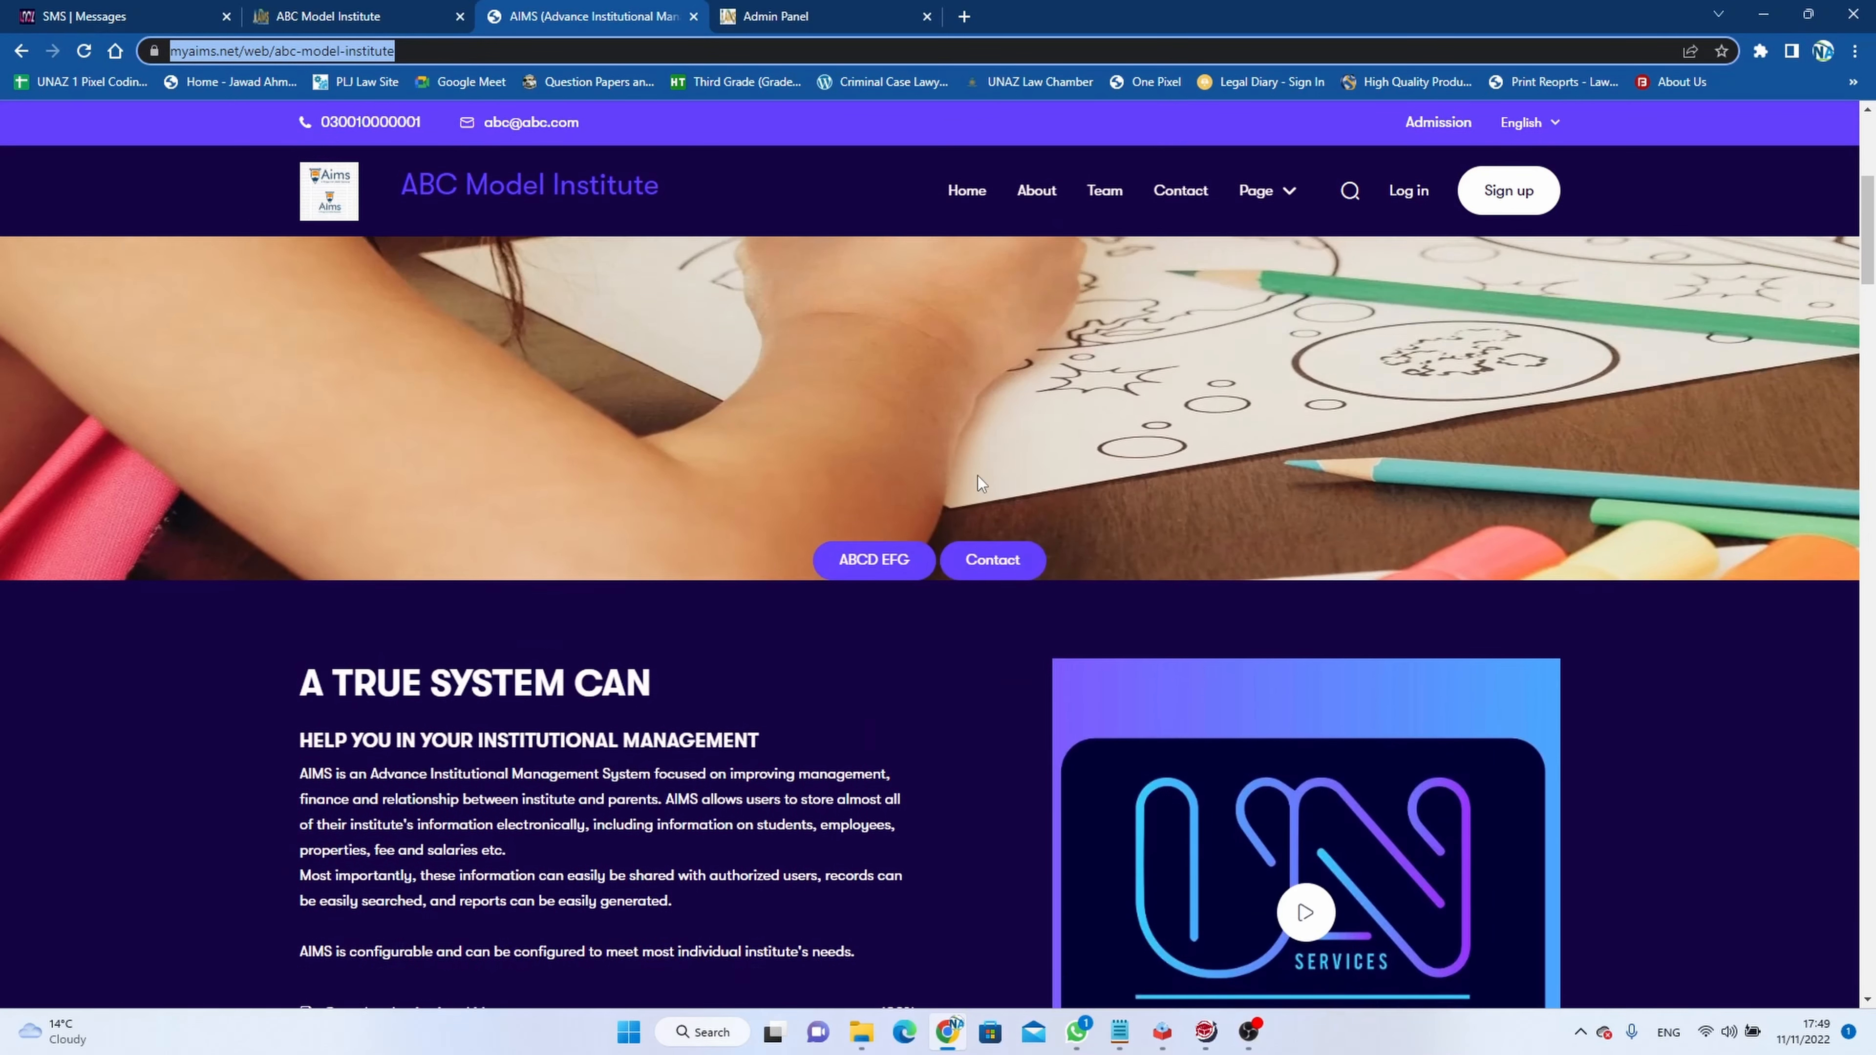
{"action": "scroll", "coordinate": [978, 482], "scroll_direction": "up", "scroll_amount": 2}
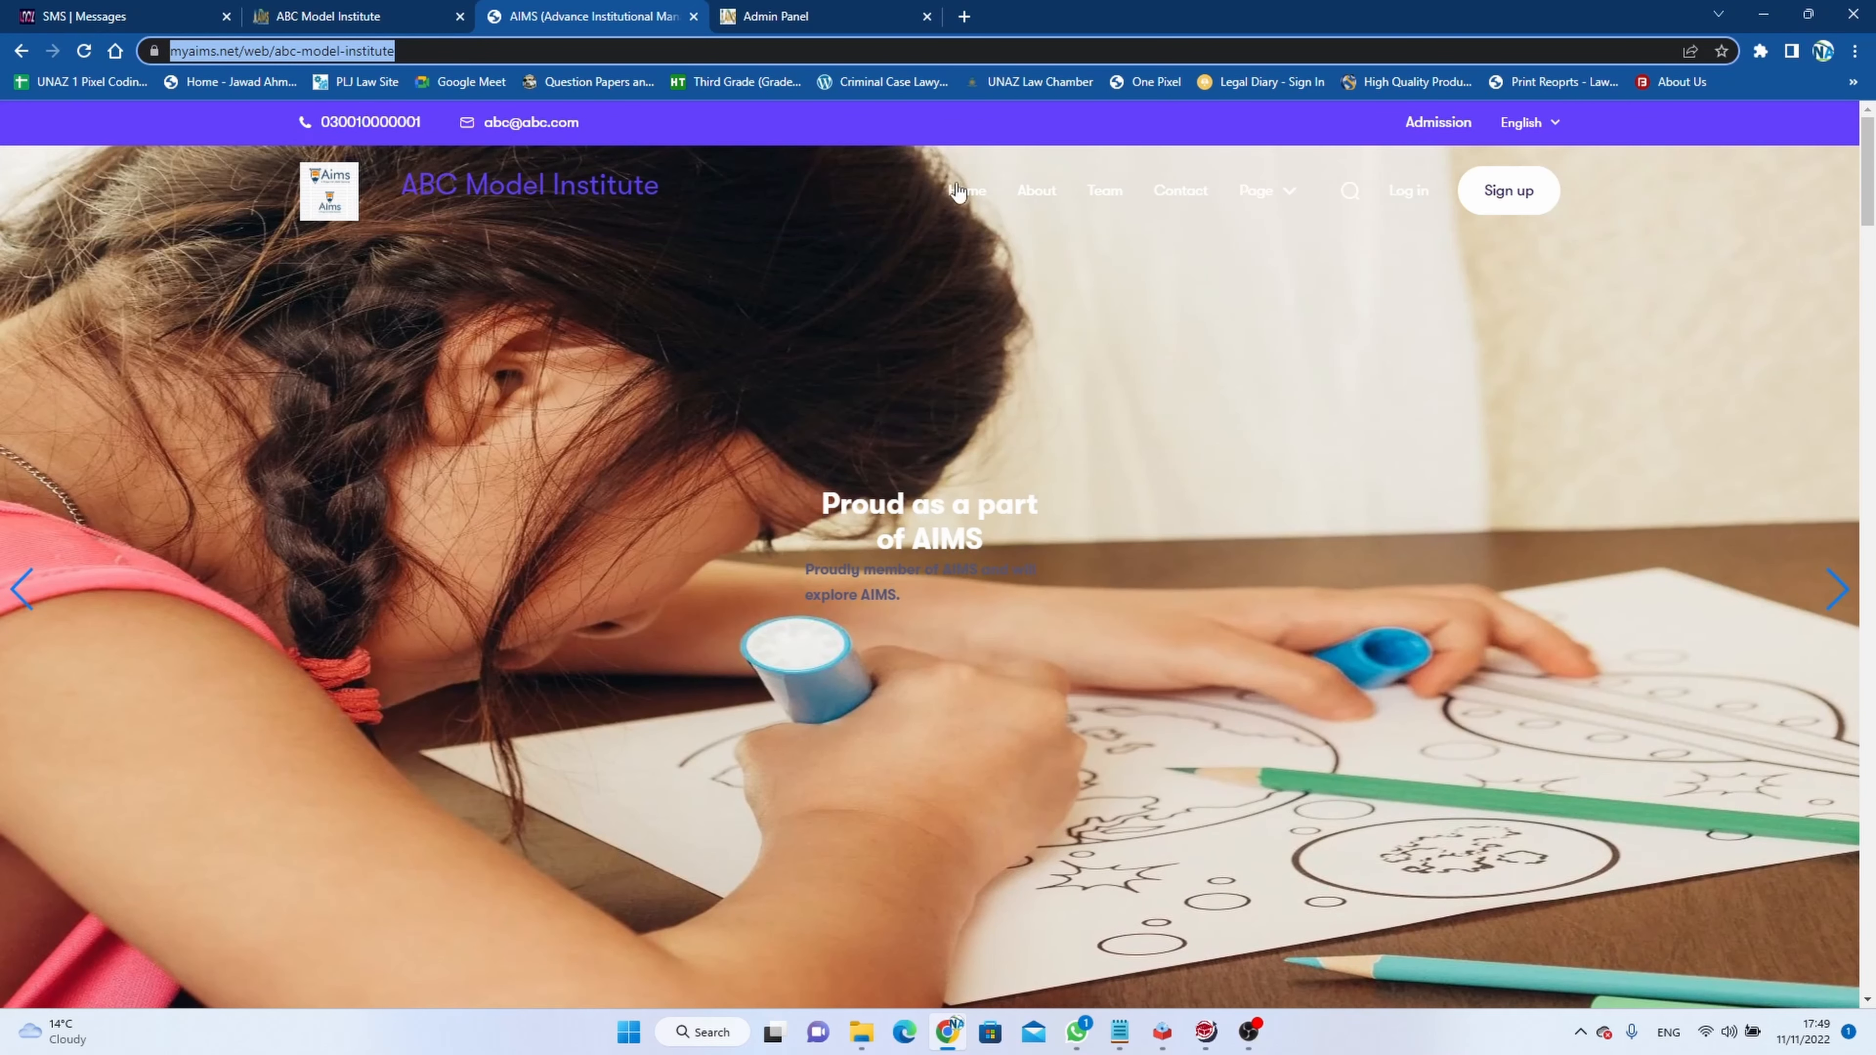
{"action": "left_click", "coordinate": [768, 20]}
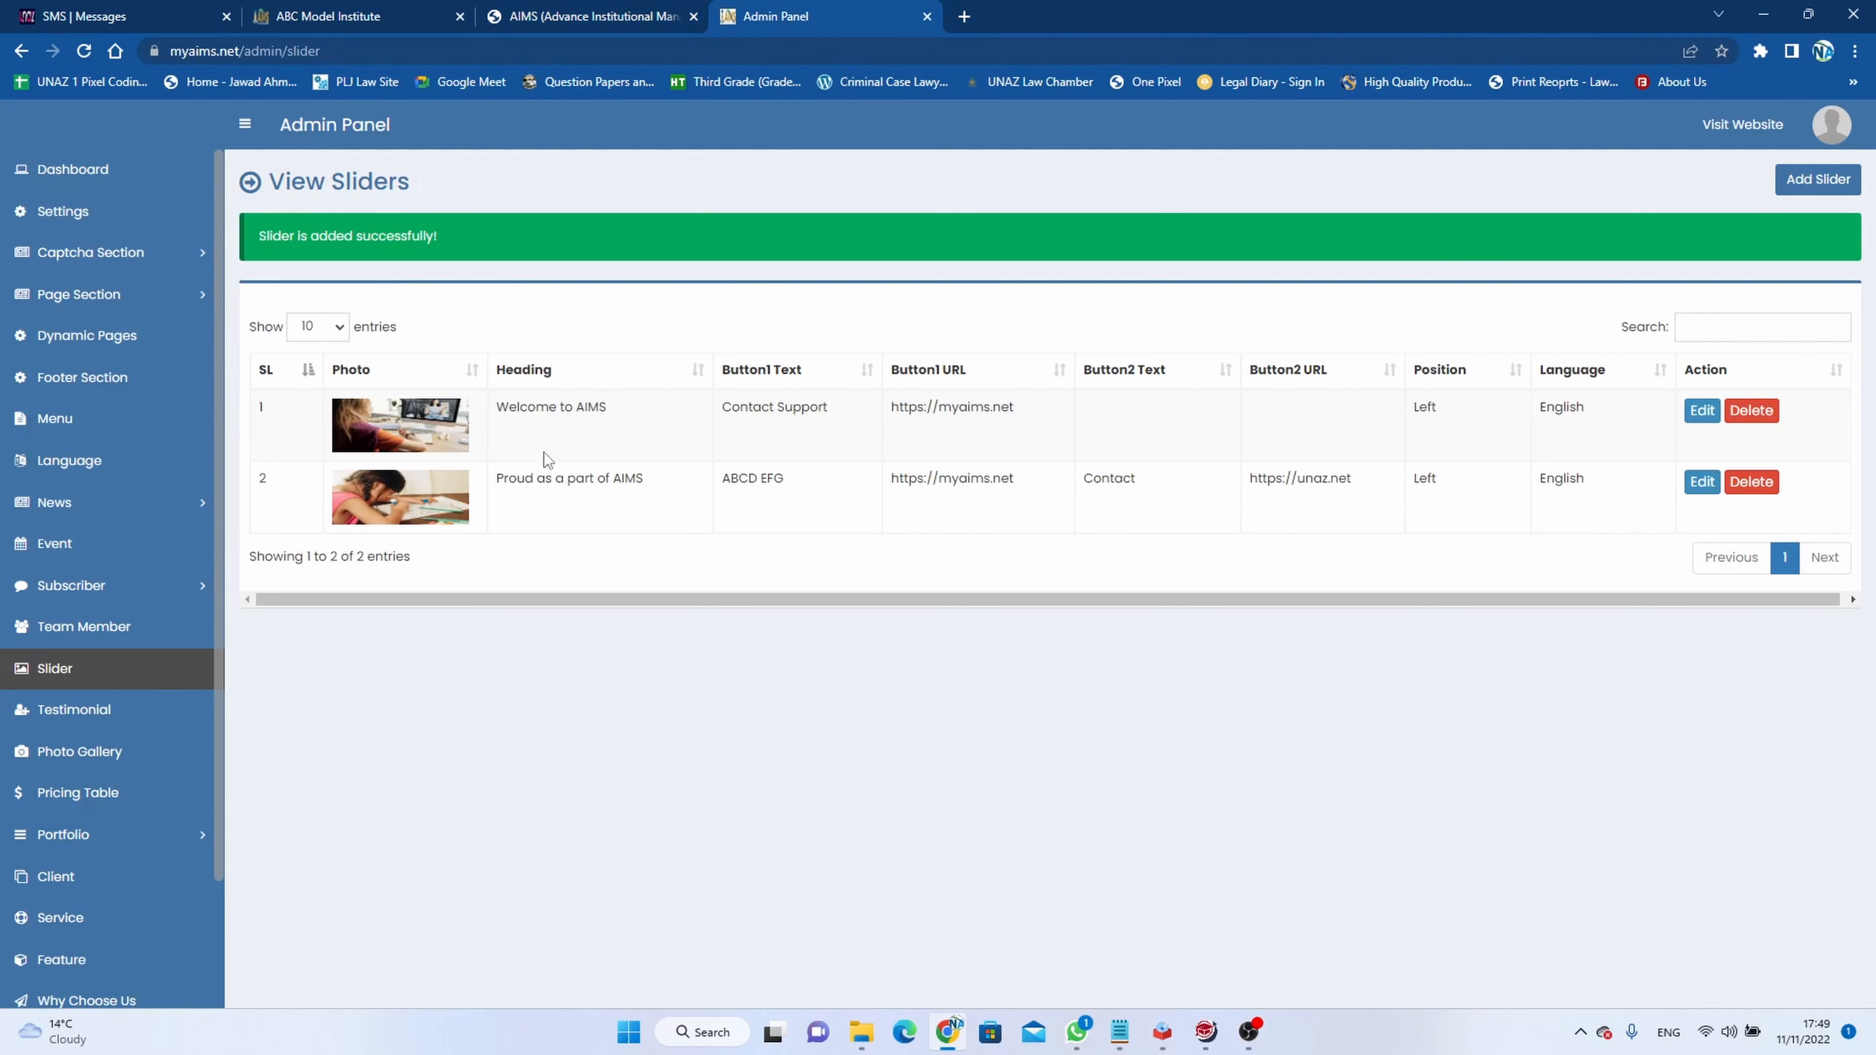